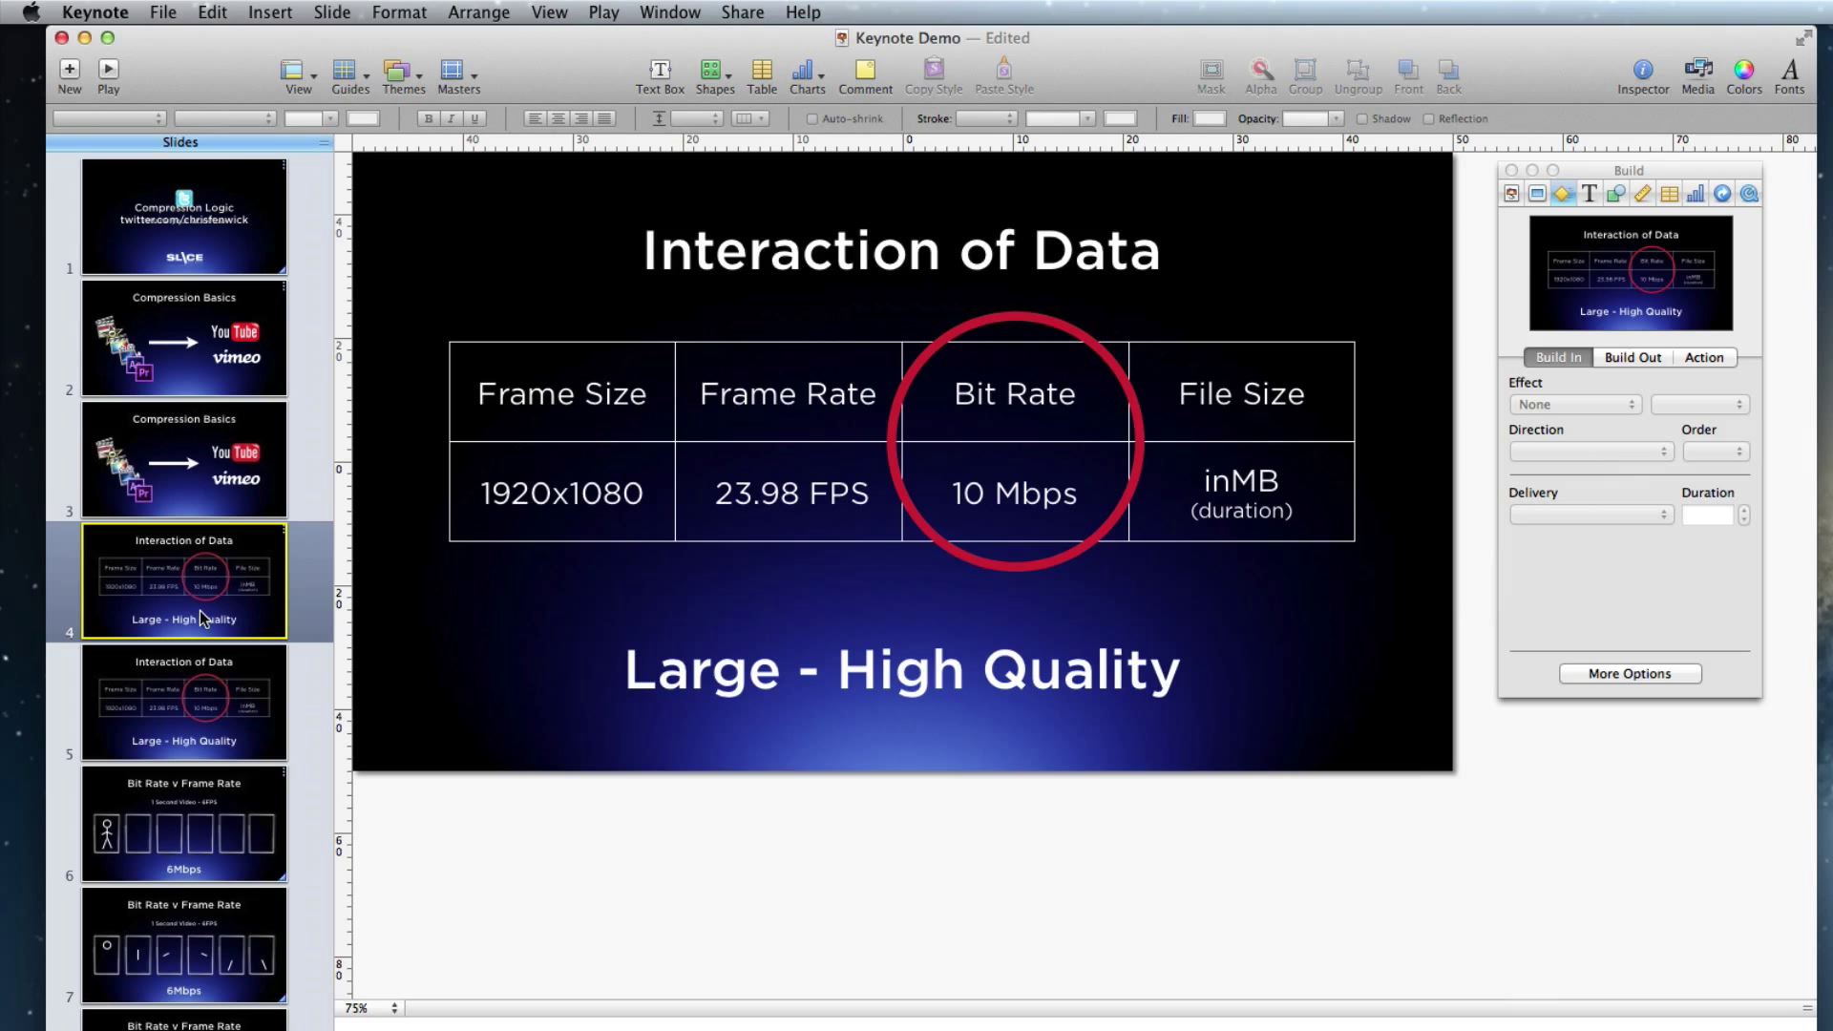
Step: Play the slideshow from Bit Rate v Frame Rate slide 6, step through it, and return to Compression Basics slide 2
{"action": "left_click", "coordinate": [166, 864]}
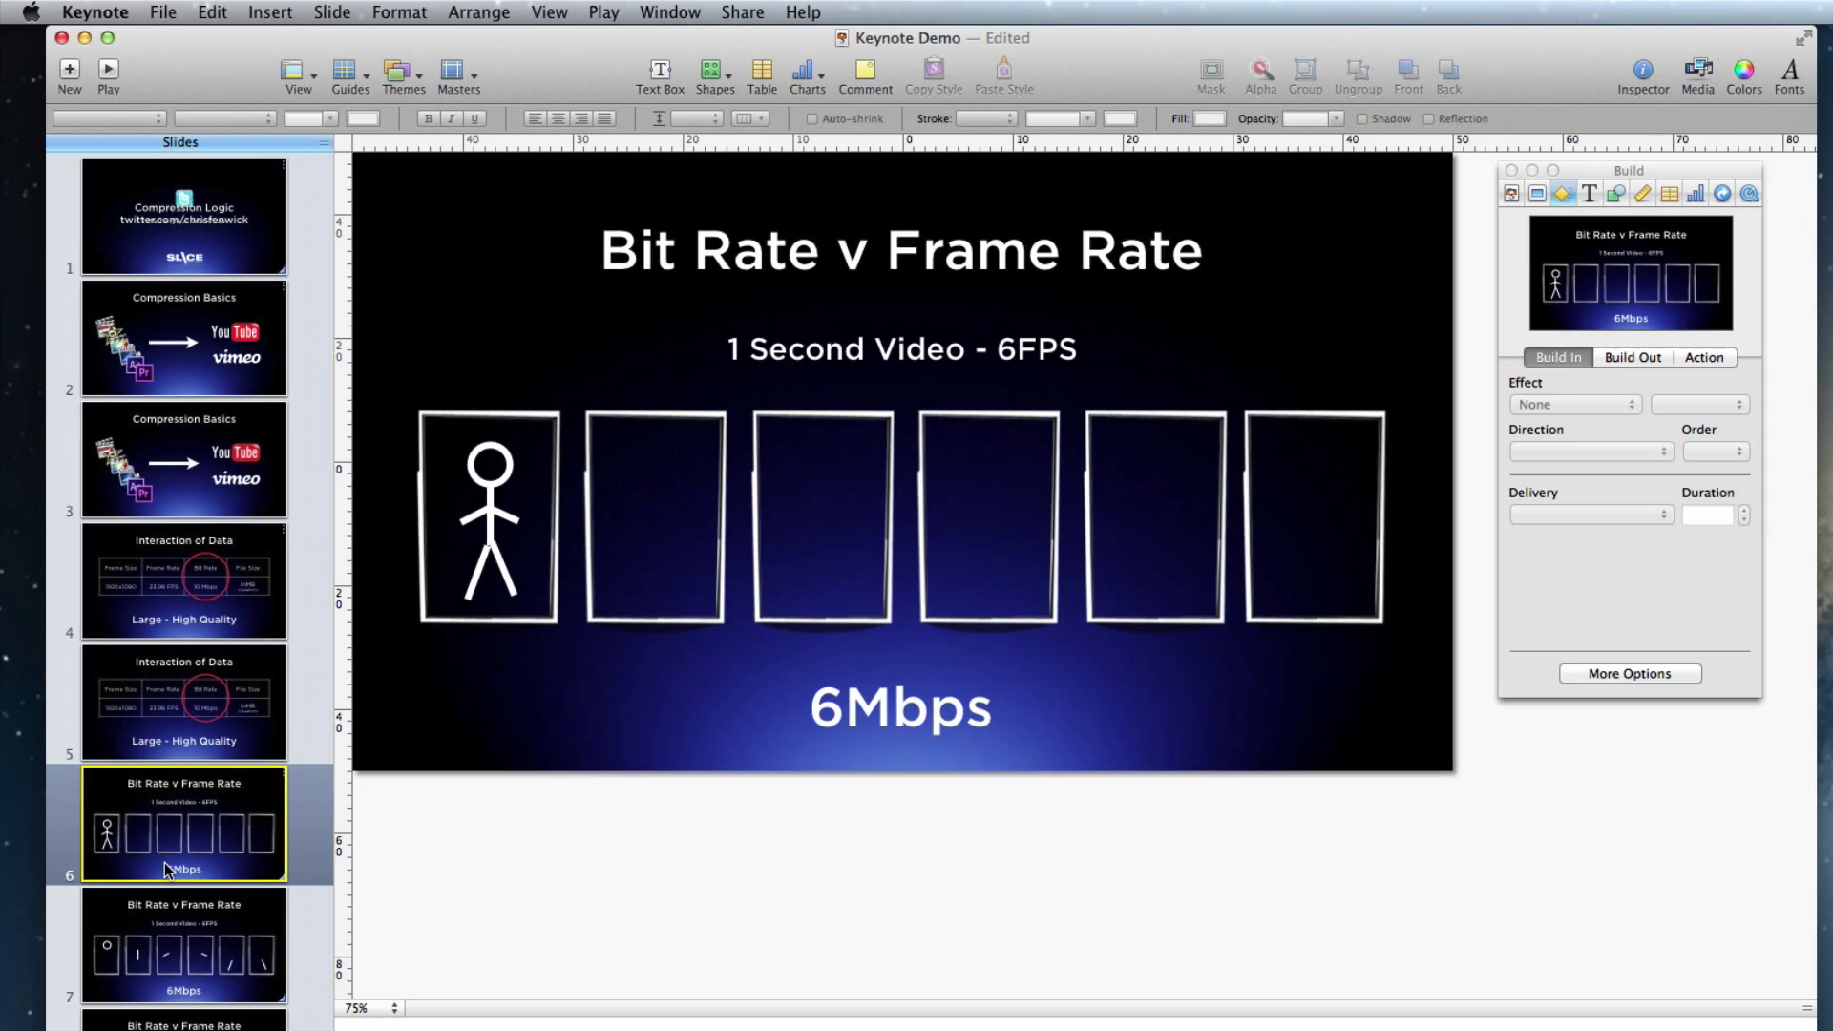
{"action": "key", "text": "alt+super+p"}
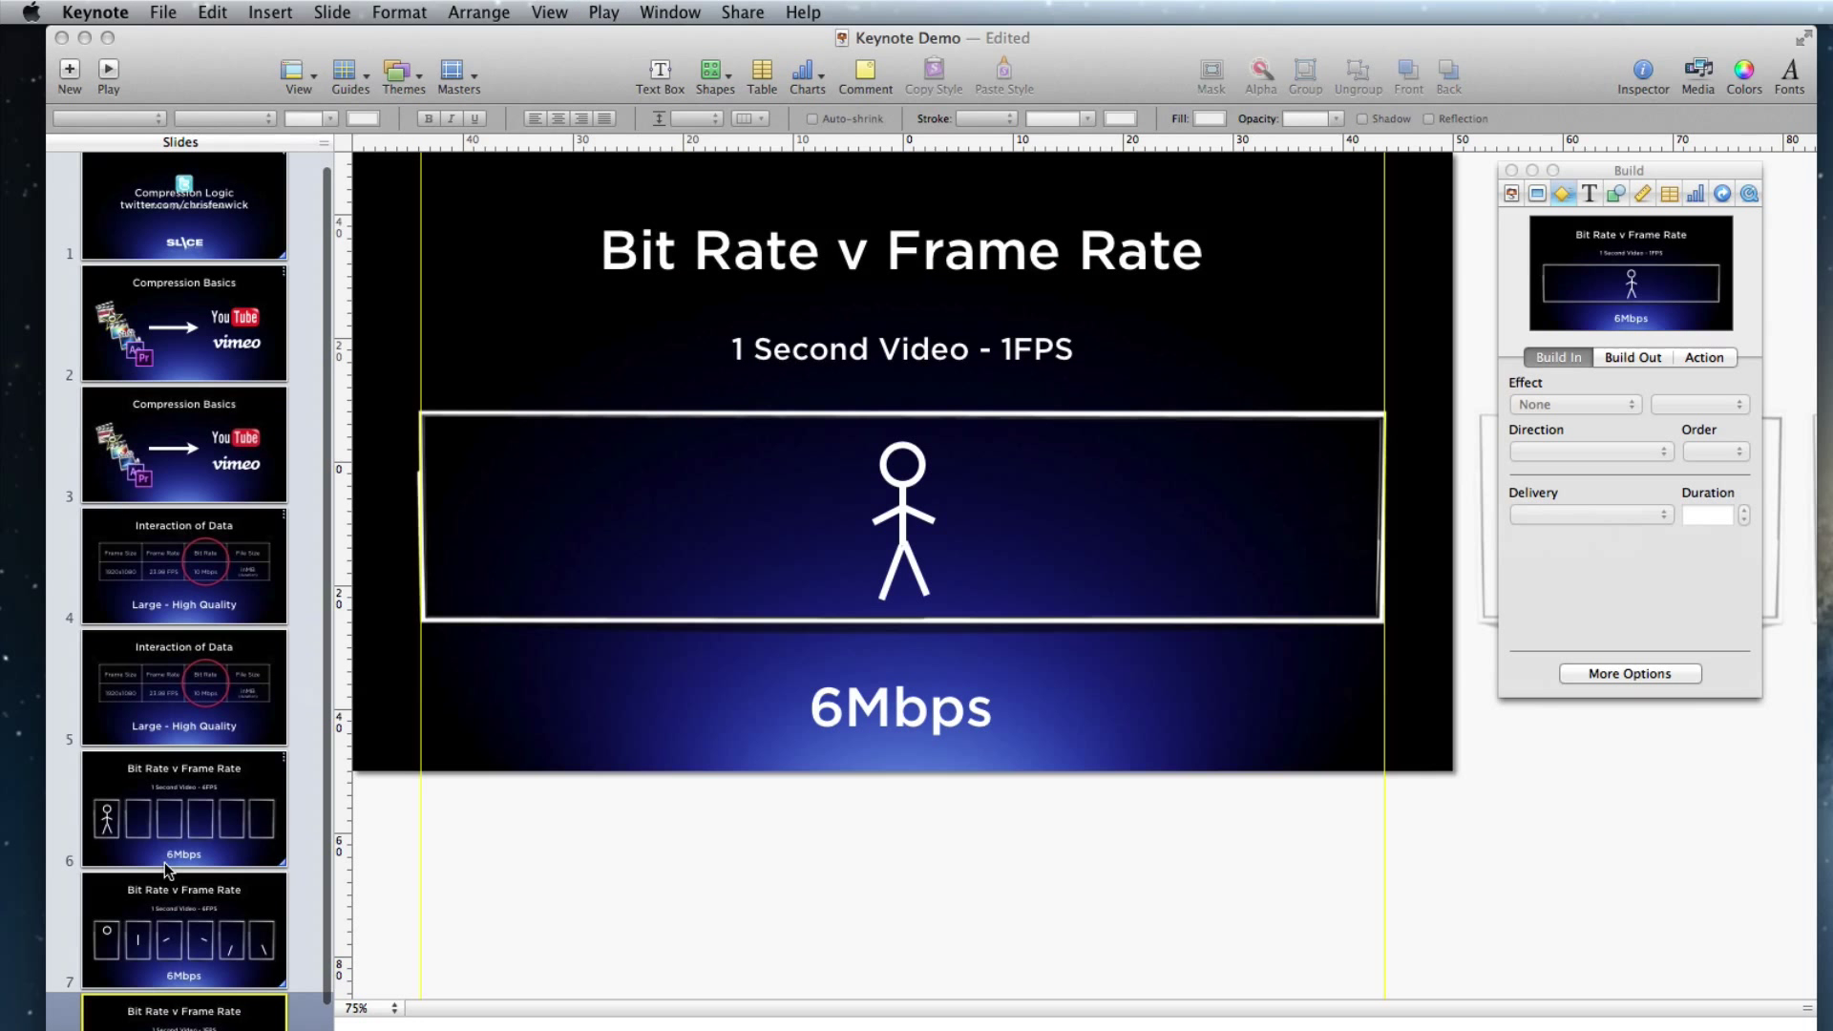
{"action": "left_click", "coordinate": [145, 310]}
{"action": "left_click", "coordinate": [234, 423]}
{"action": "left_click", "coordinate": [229, 372]}
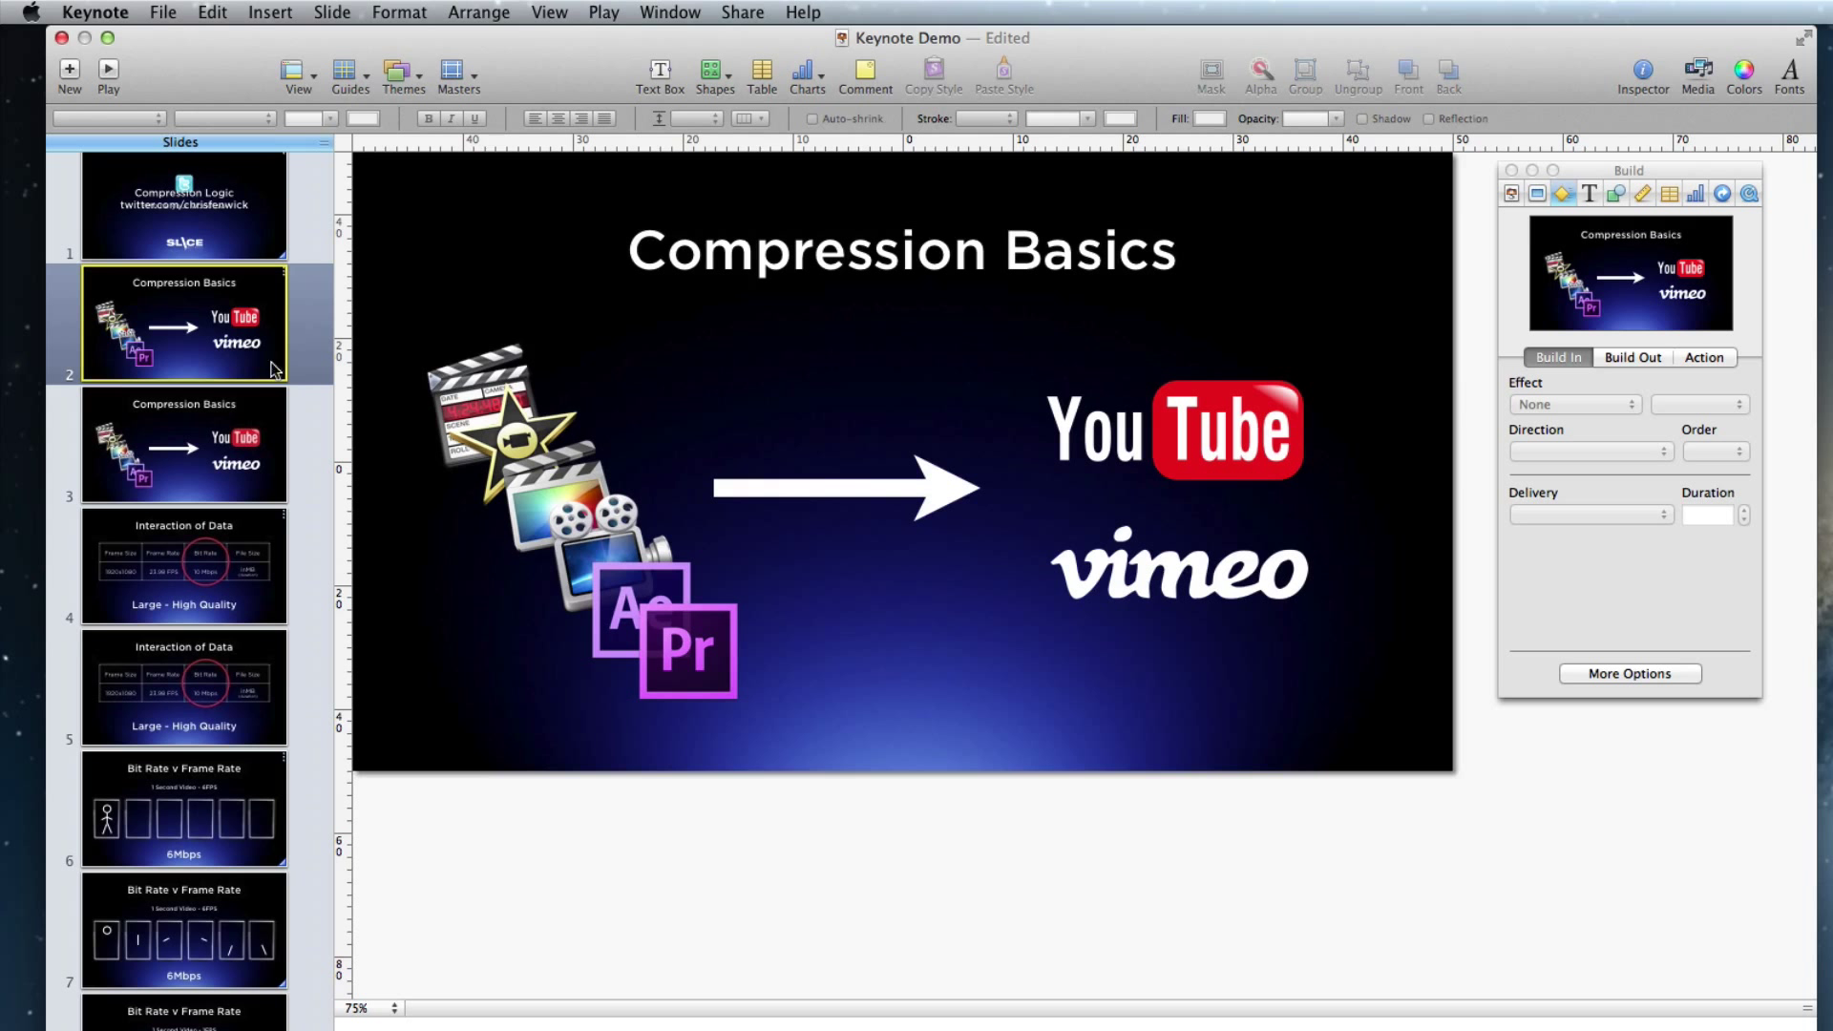
Step: Exit the slideshow and inspect slide 3's stacked app icons, moving the Pr icon and undoing it
{"action": "left_click", "coordinate": [330, 485]}
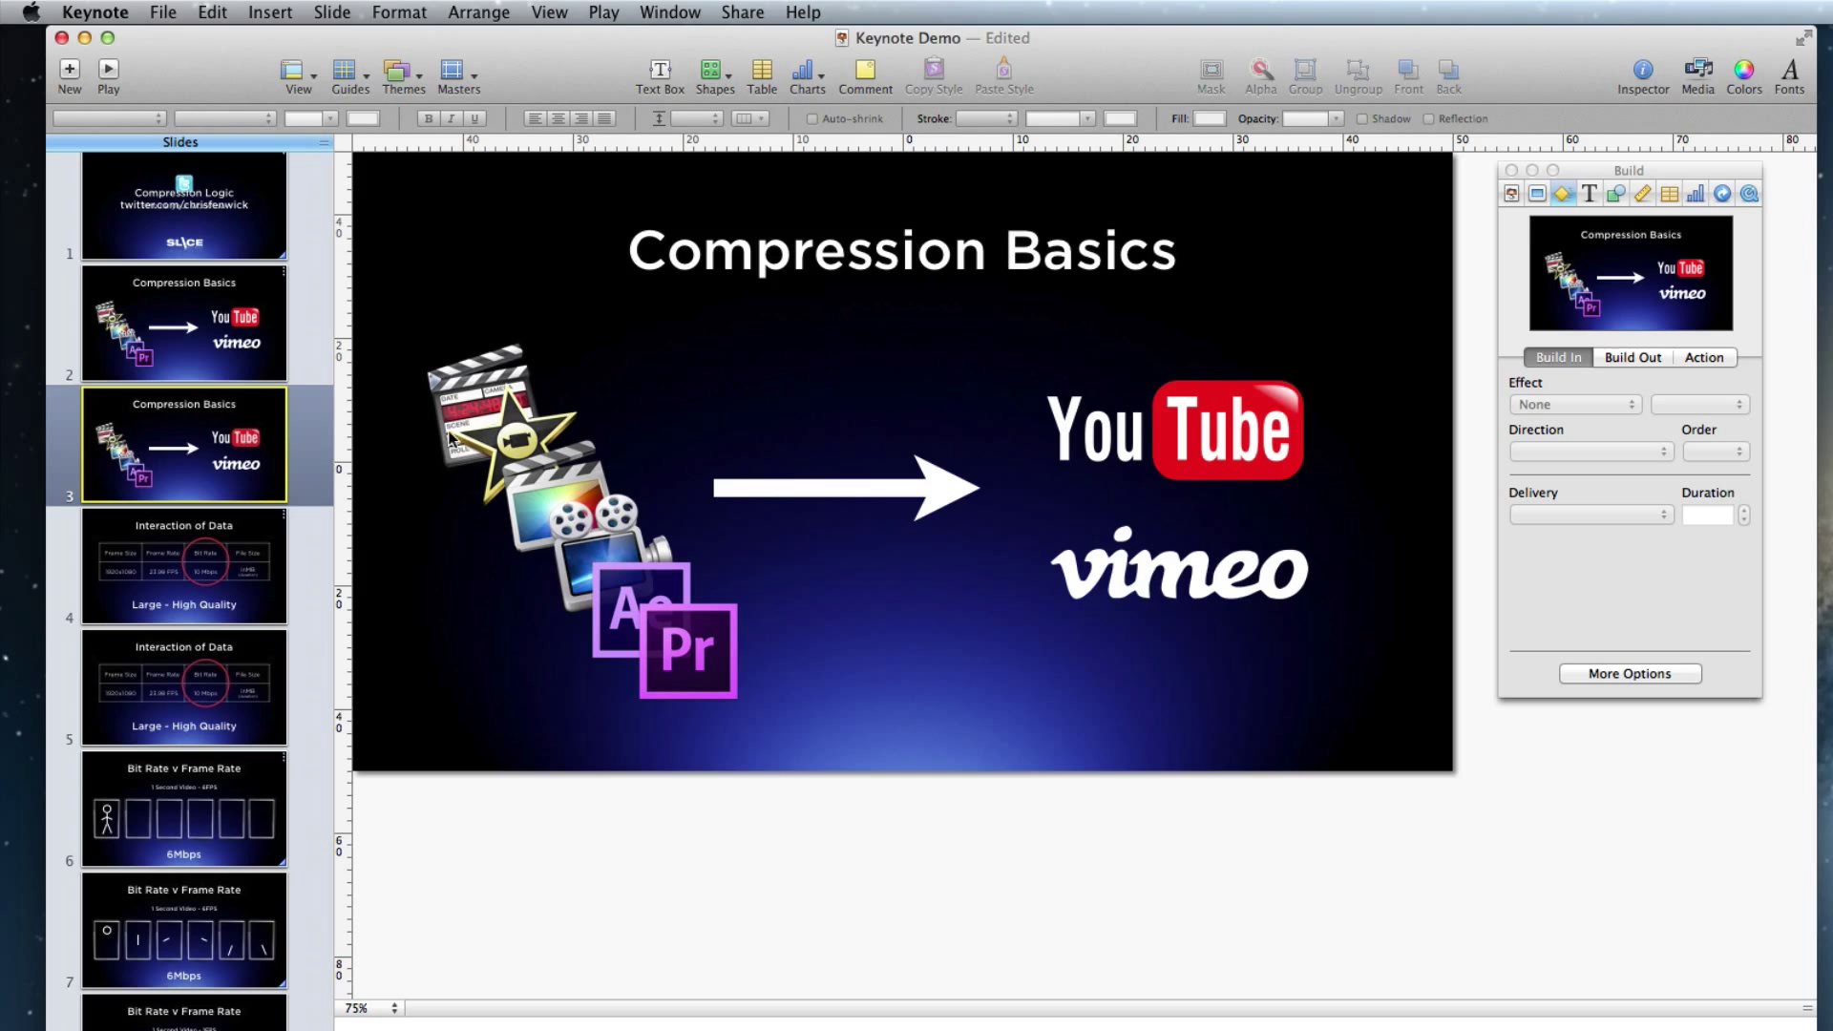
{"action": "left_click", "coordinate": [439, 408]}
{"action": "left_click", "coordinate": [496, 432]}
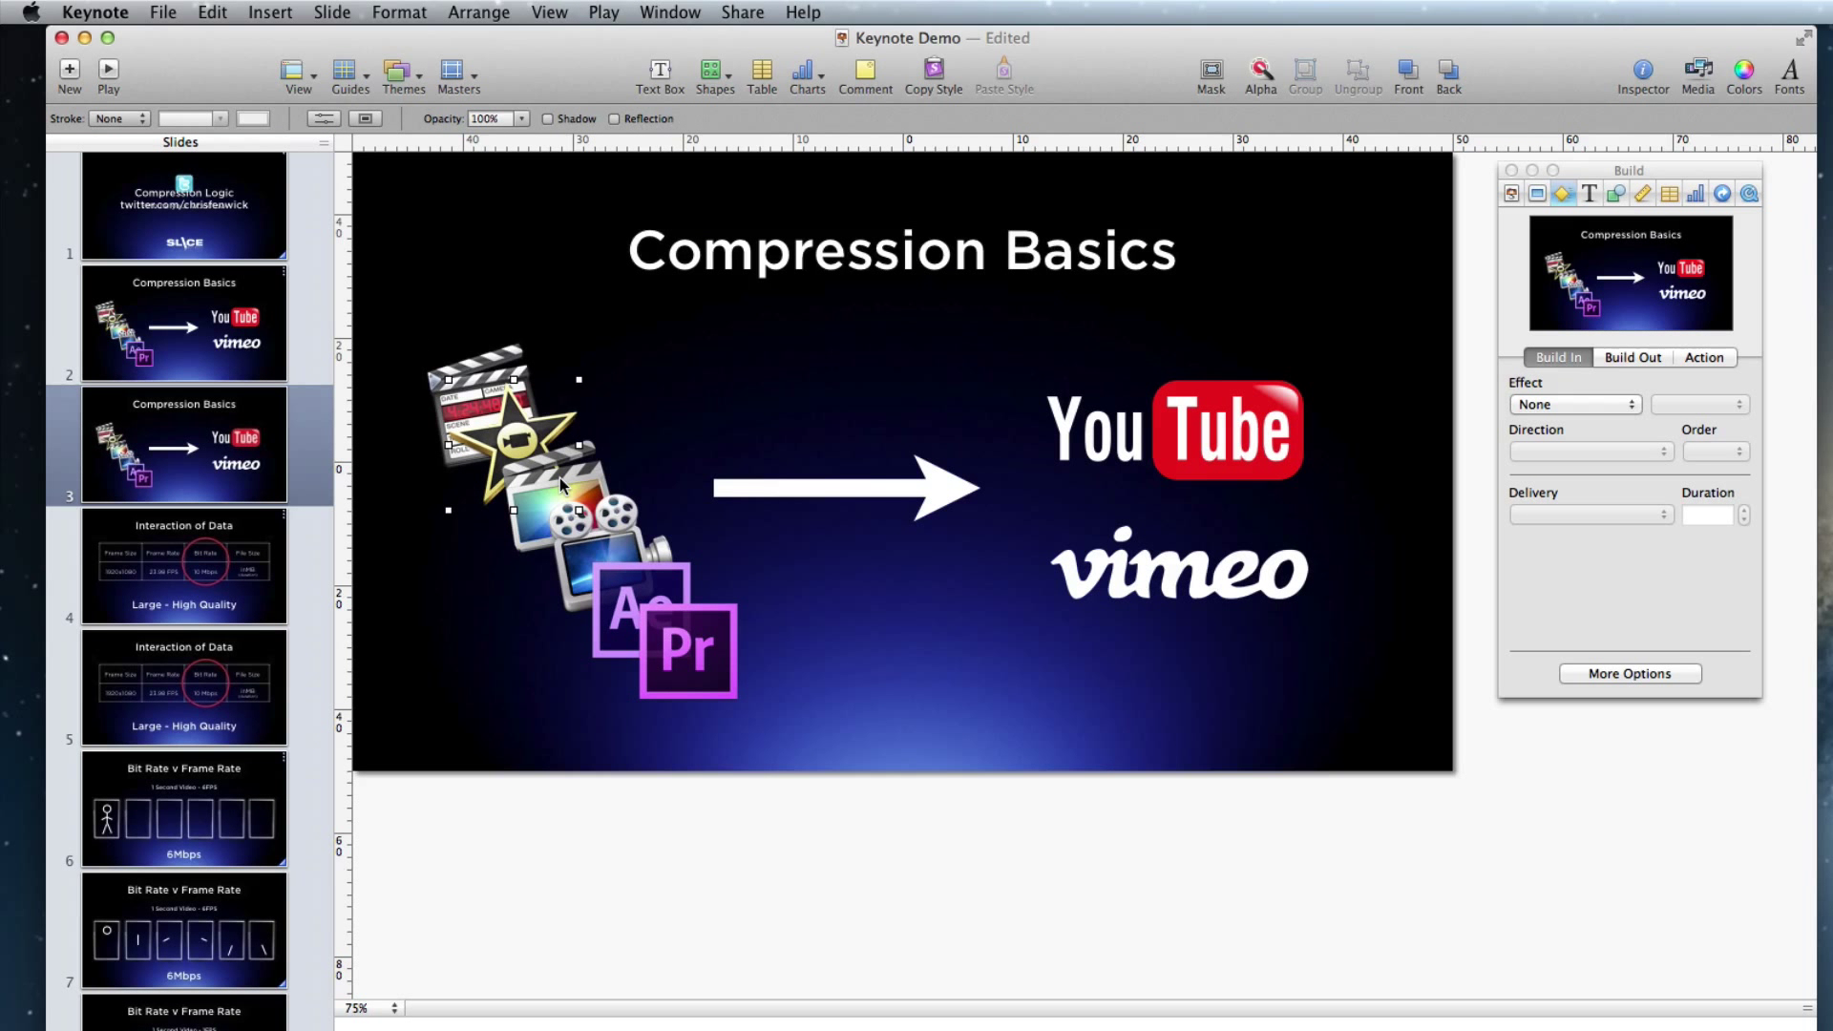
{"action": "left_click", "coordinate": [647, 587]}
{"action": "left_click", "coordinate": [700, 648]}
{"action": "left_click", "coordinate": [528, 435]}
{"action": "left_click", "coordinate": [577, 509]}
{"action": "left_click_drag", "start_coordinate": [644, 671], "coordinate": [1166, 506]}
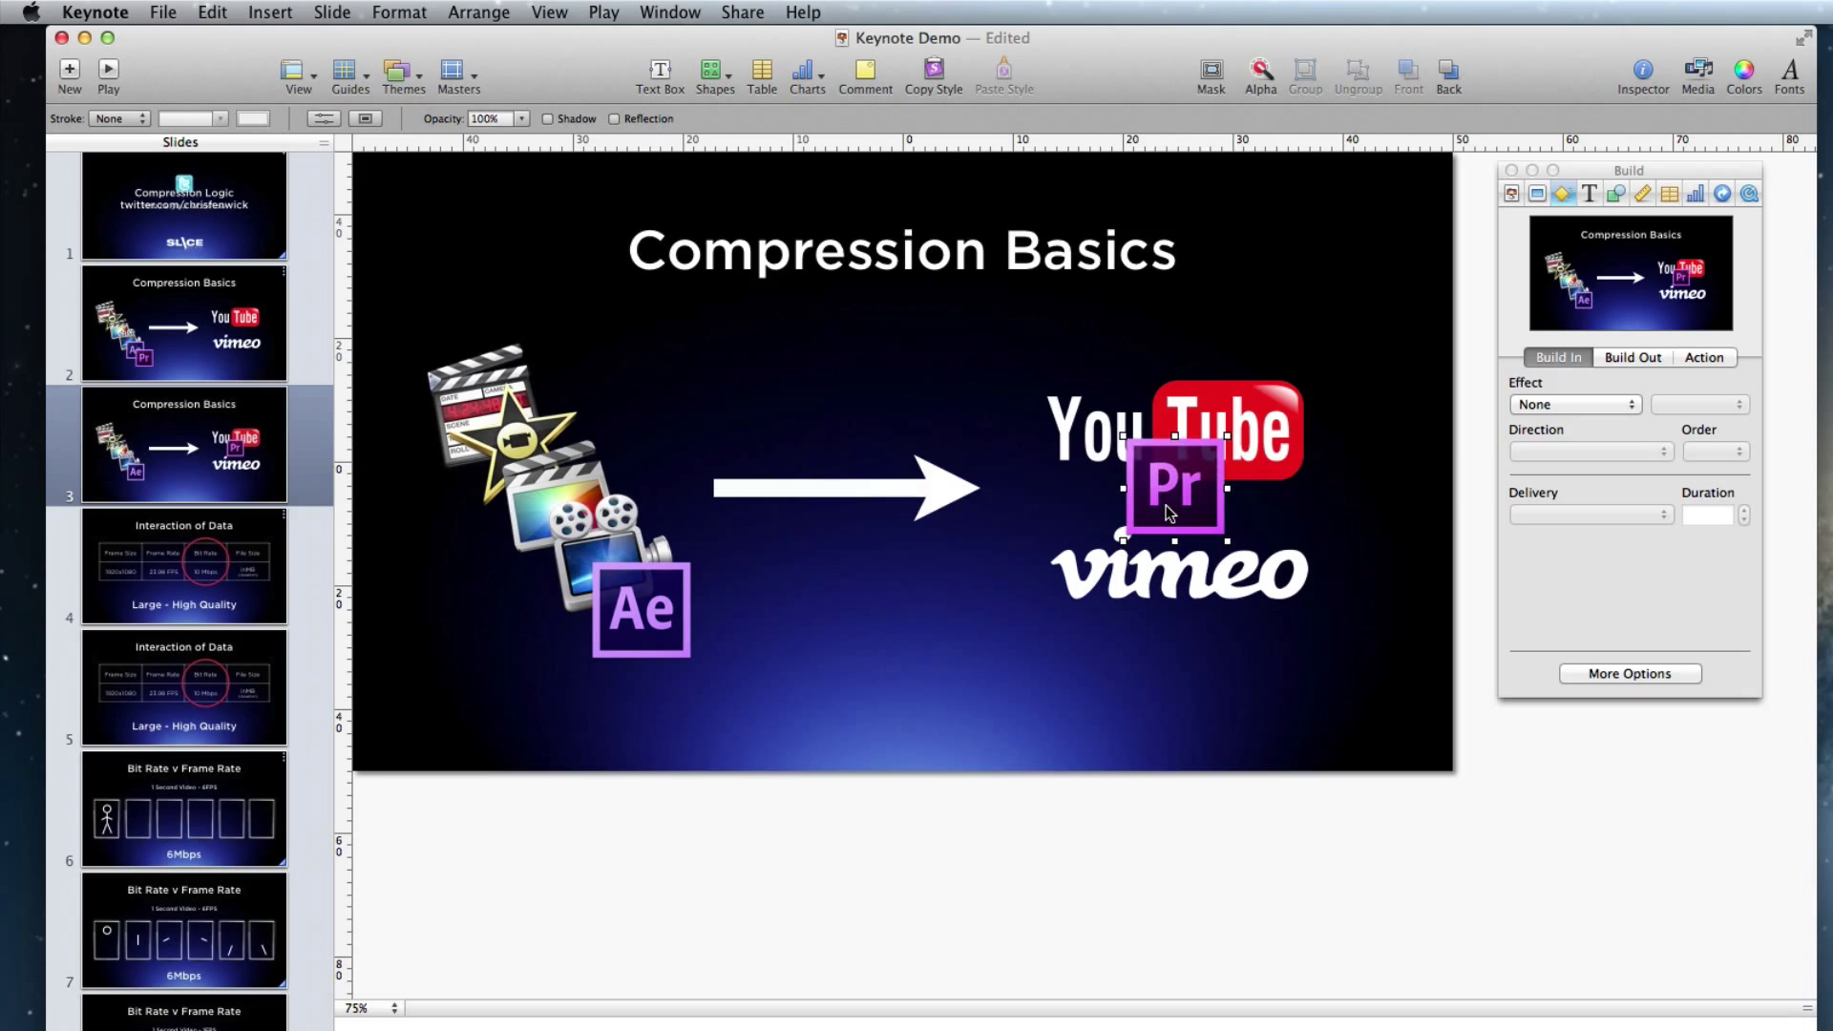
{"action": "key", "text": "super+z"}
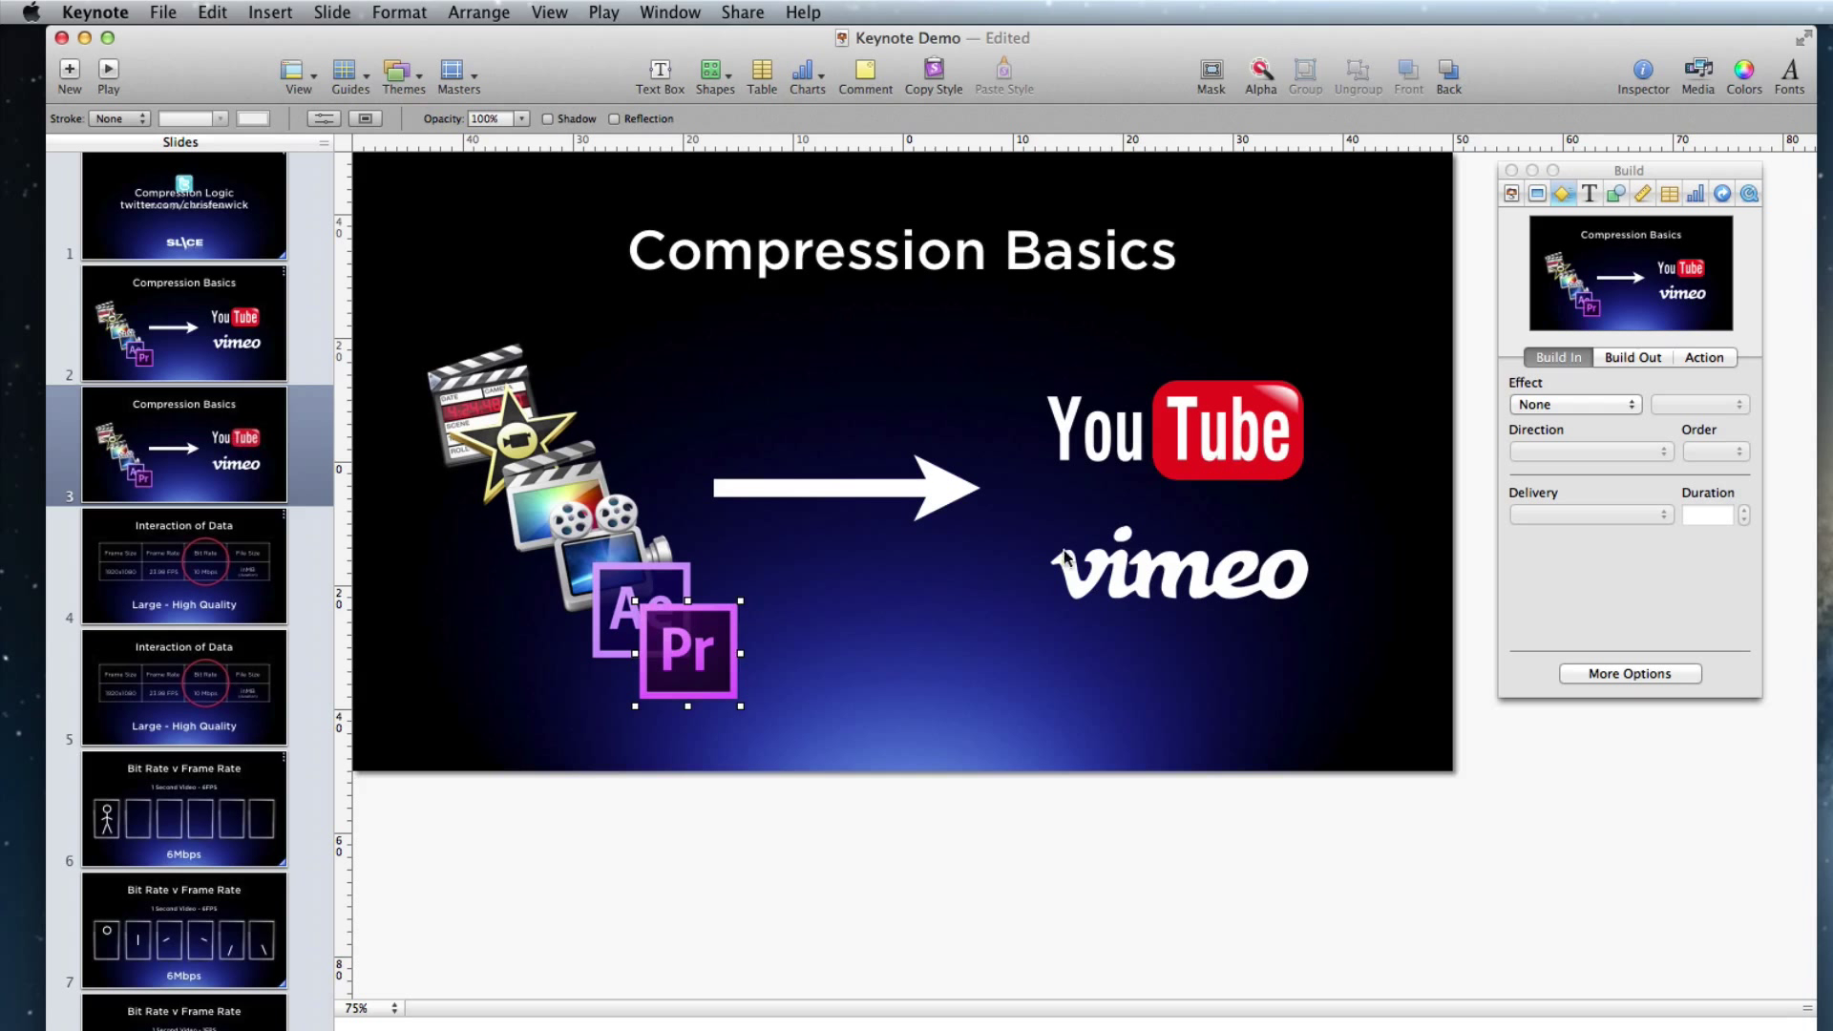
Step: Check the white arrow, YouTube and vimeo logos, then select the iMovie clapper image
{"action": "left_click", "coordinate": [857, 497]}
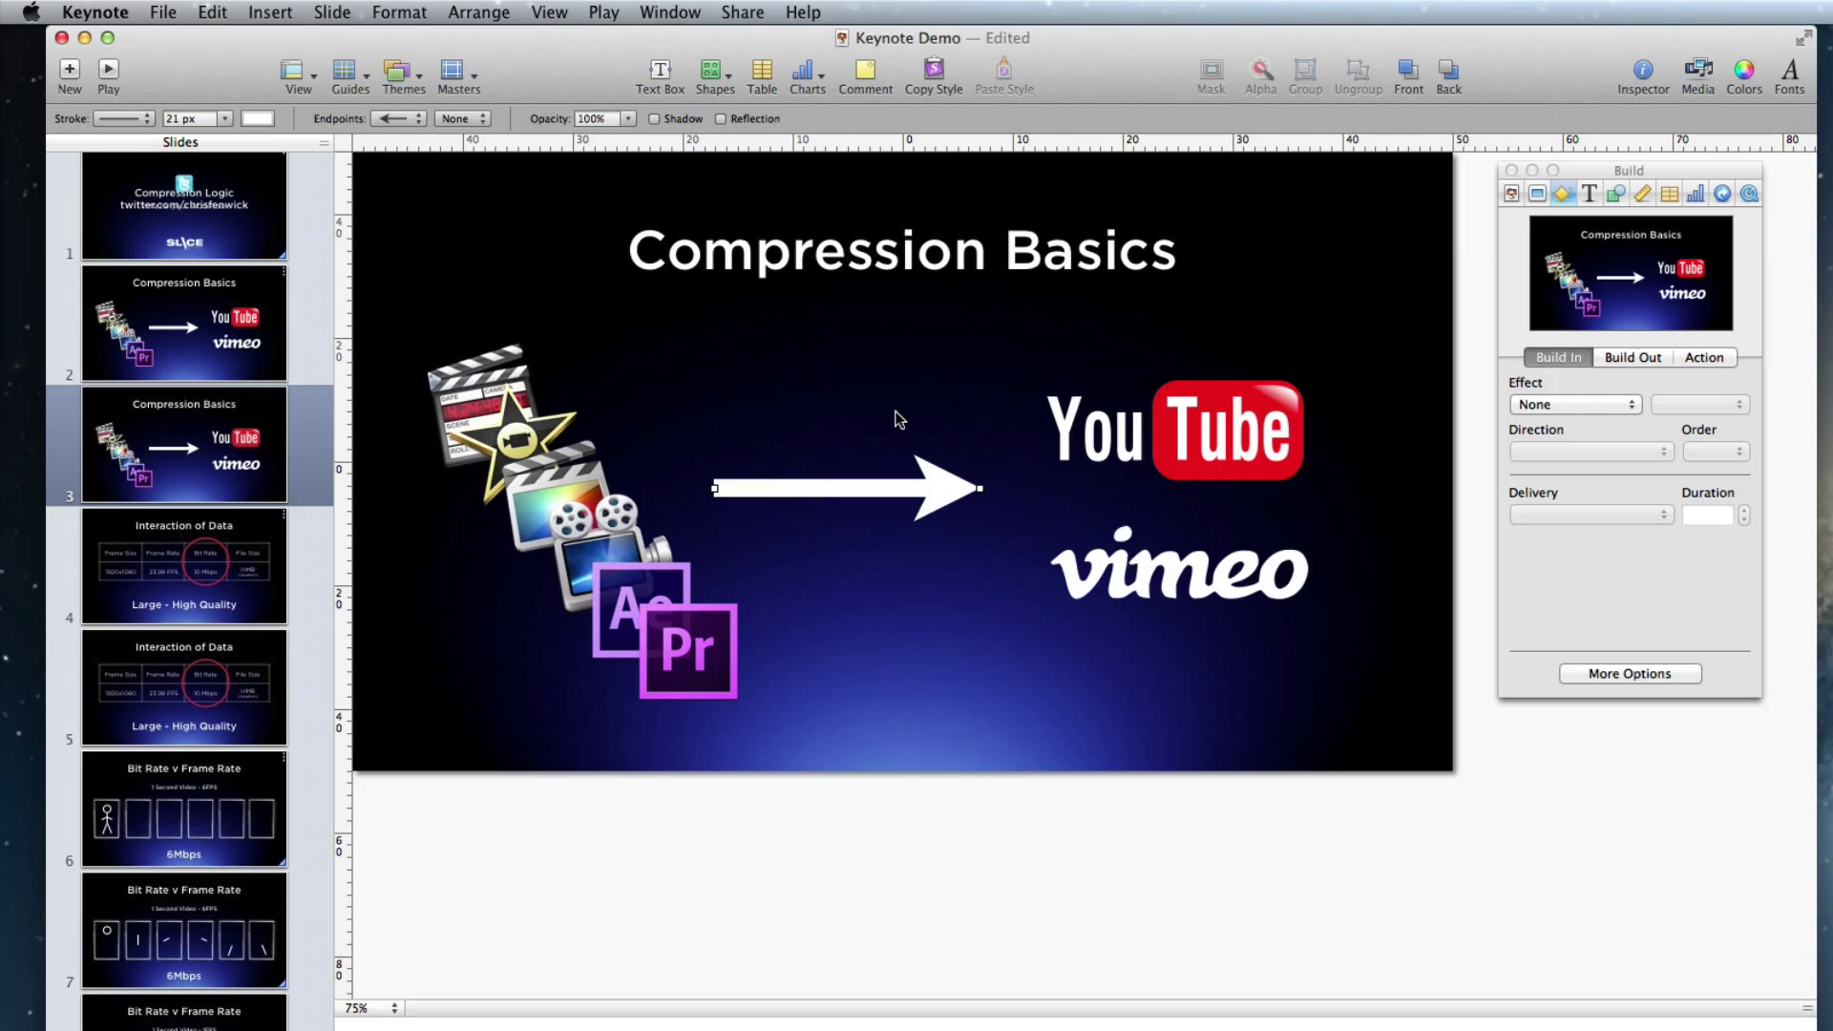
{"action": "left_click", "coordinate": [1257, 432]}
{"action": "left_click", "coordinate": [1237, 585]}
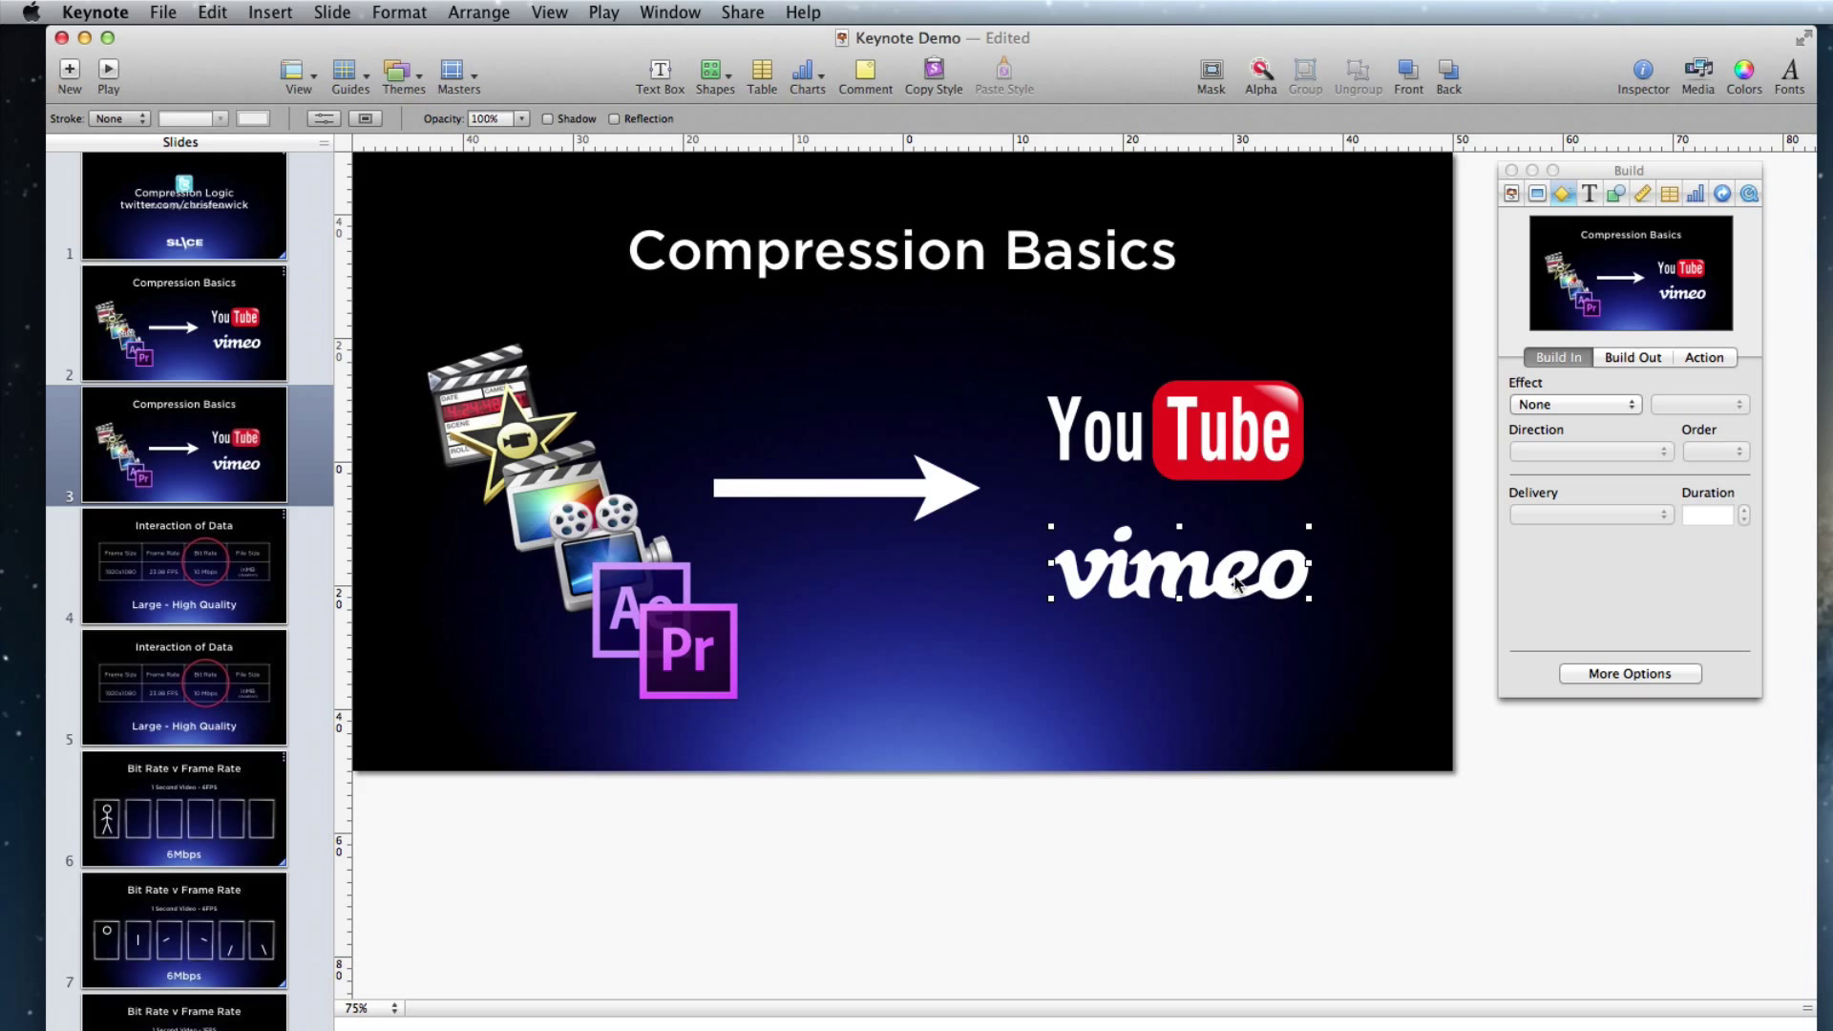
{"action": "left_click", "coordinate": [1038, 846]}
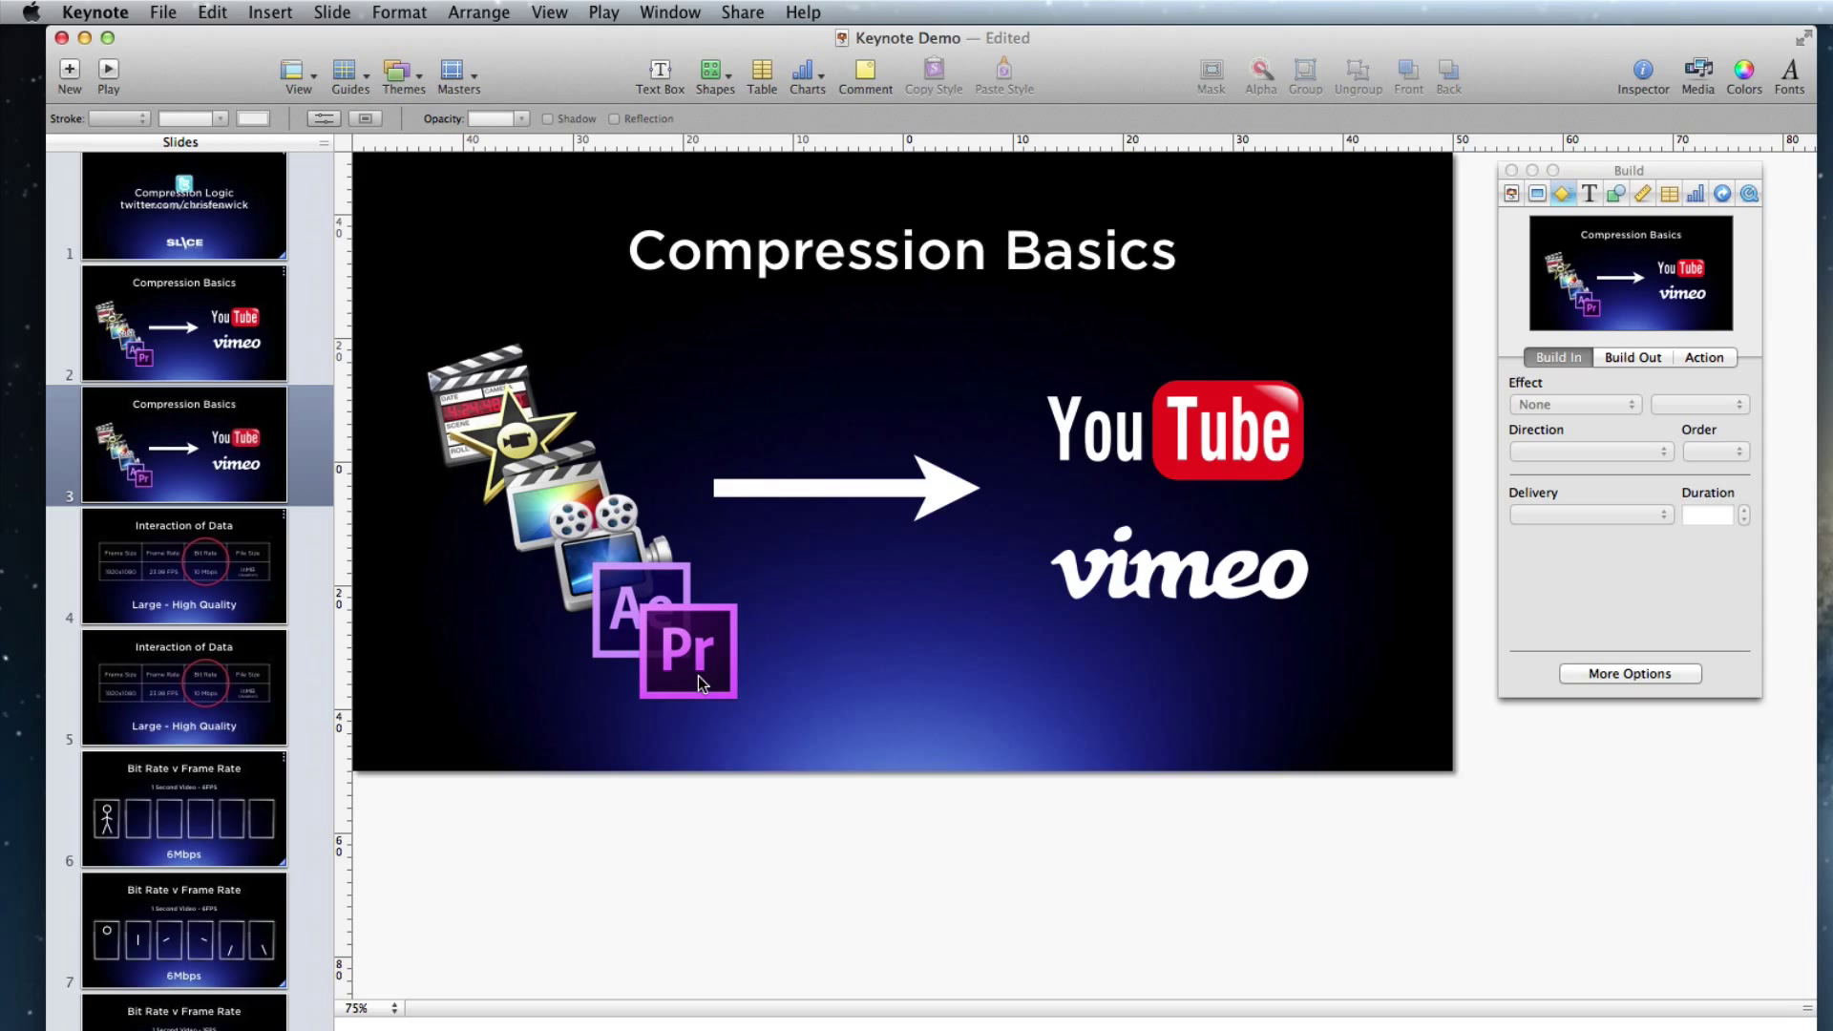
{"action": "left_click", "coordinate": [479, 377]}
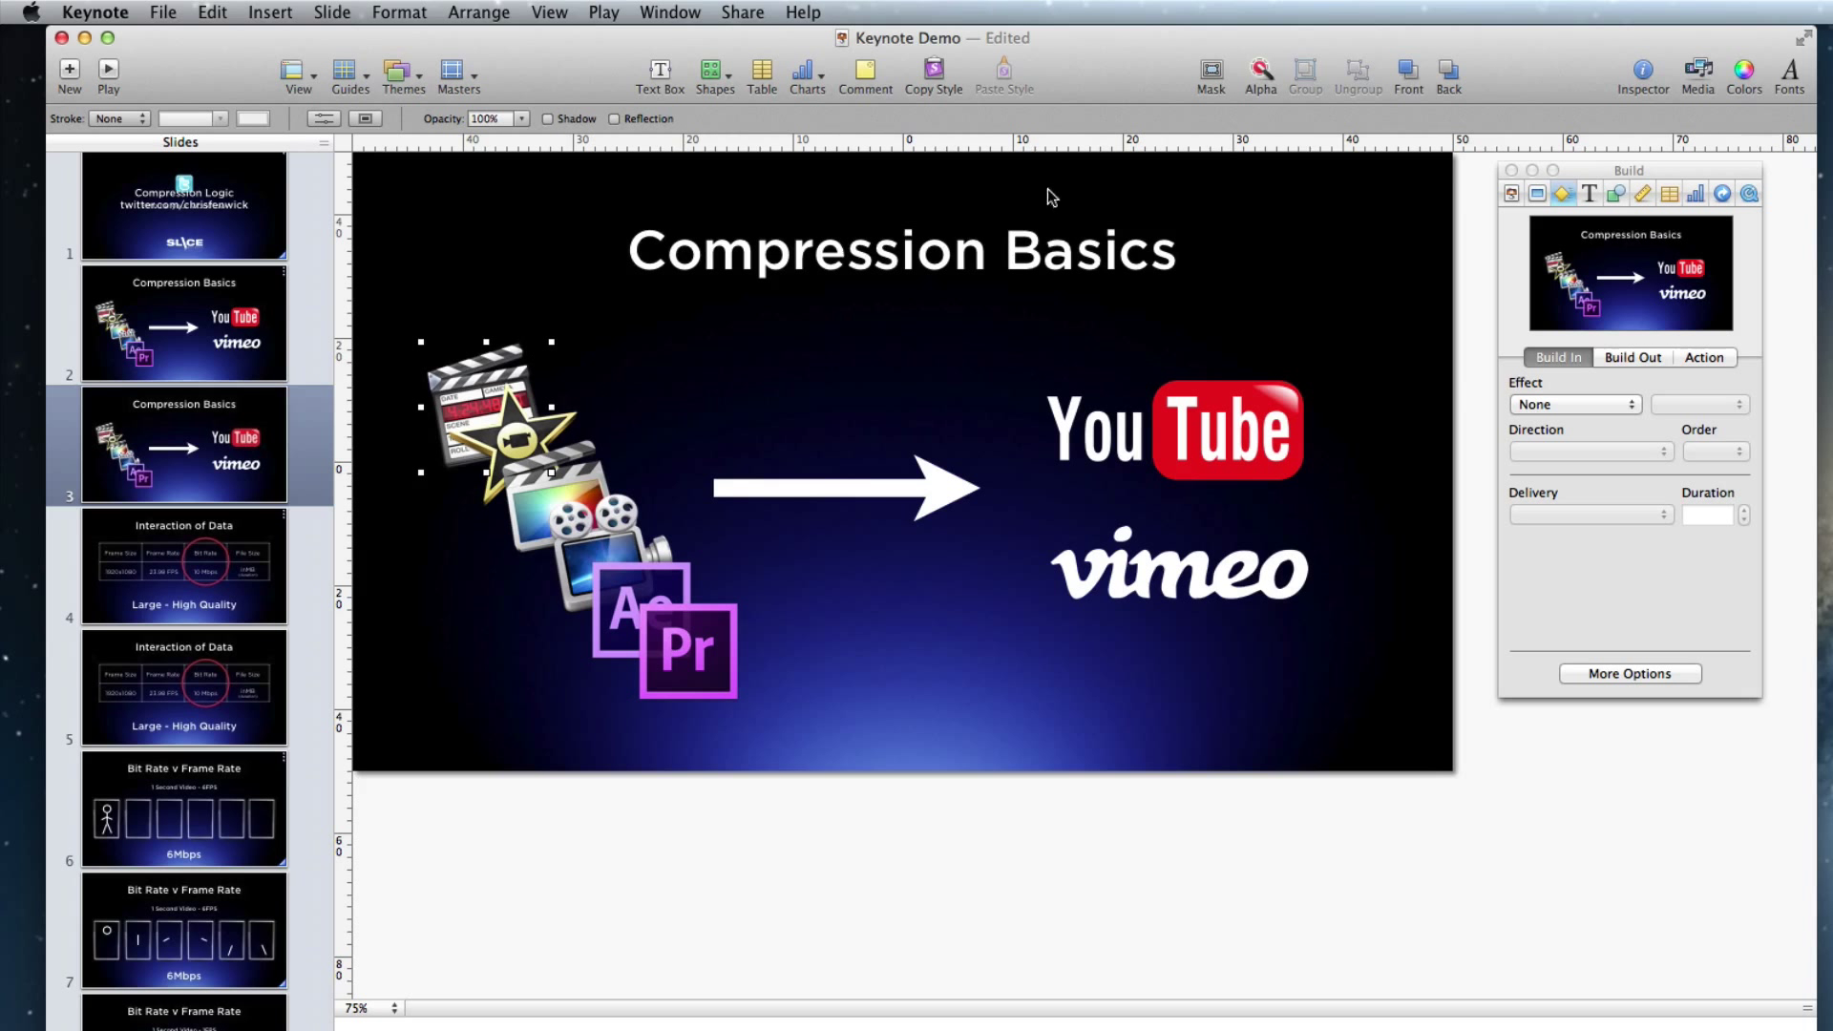
Step: Bring up the Build inspector and look over its Build In, Build Out and Action options
{"action": "left_click", "coordinate": [1512, 194]}
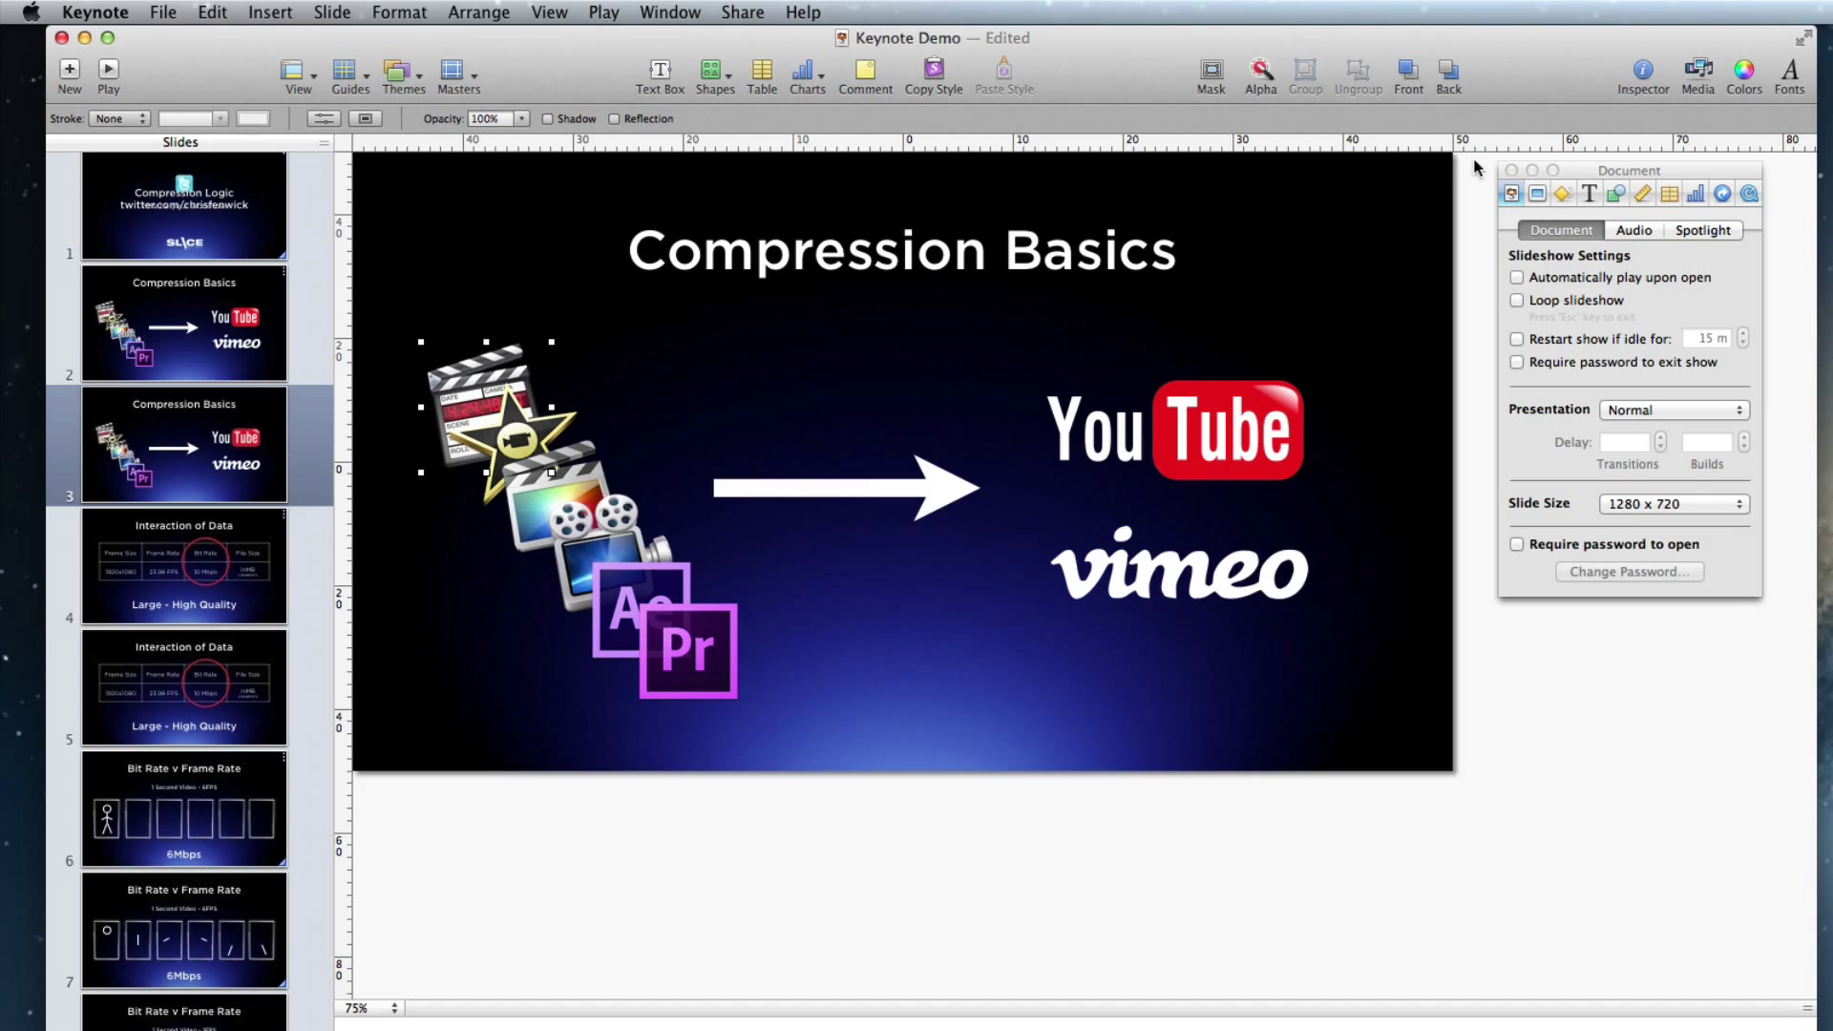
{"action": "left_click", "coordinate": [1511, 170]}
{"action": "left_click", "coordinate": [1644, 82]}
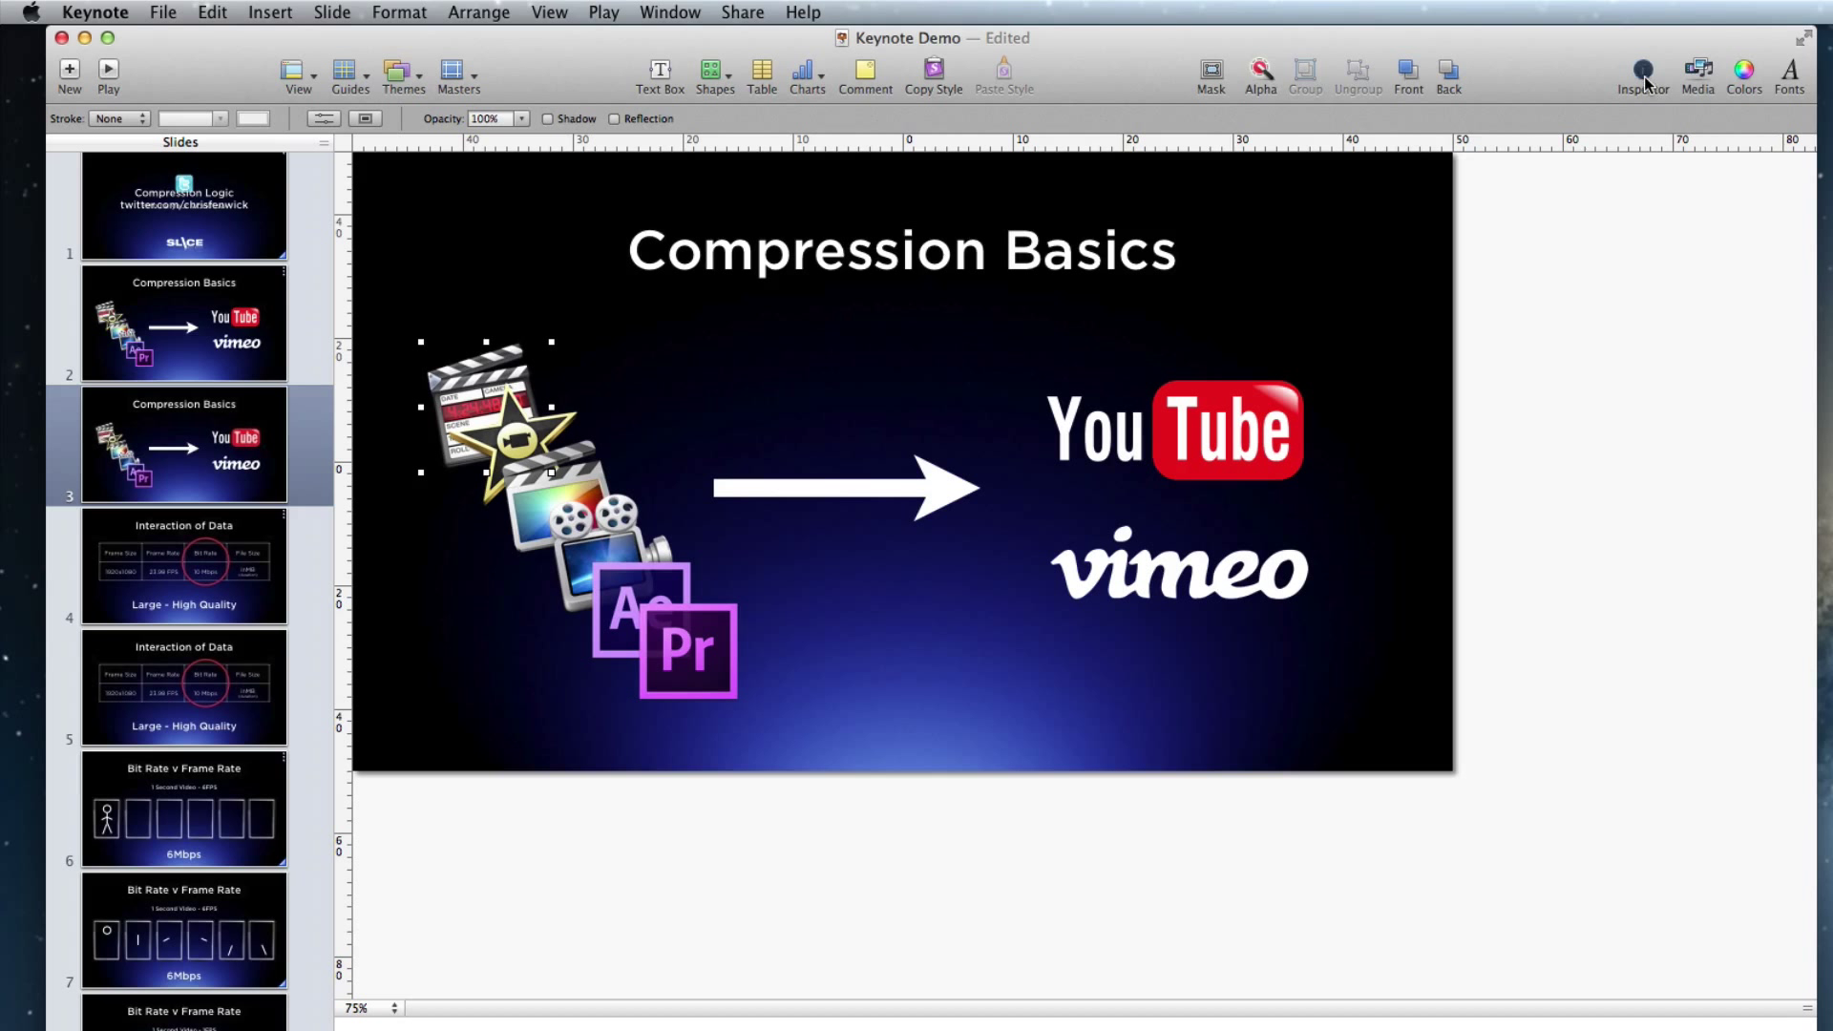
{"action": "left_click_drag", "start_coordinate": [1648, 176], "coordinate": [1645, 201]}
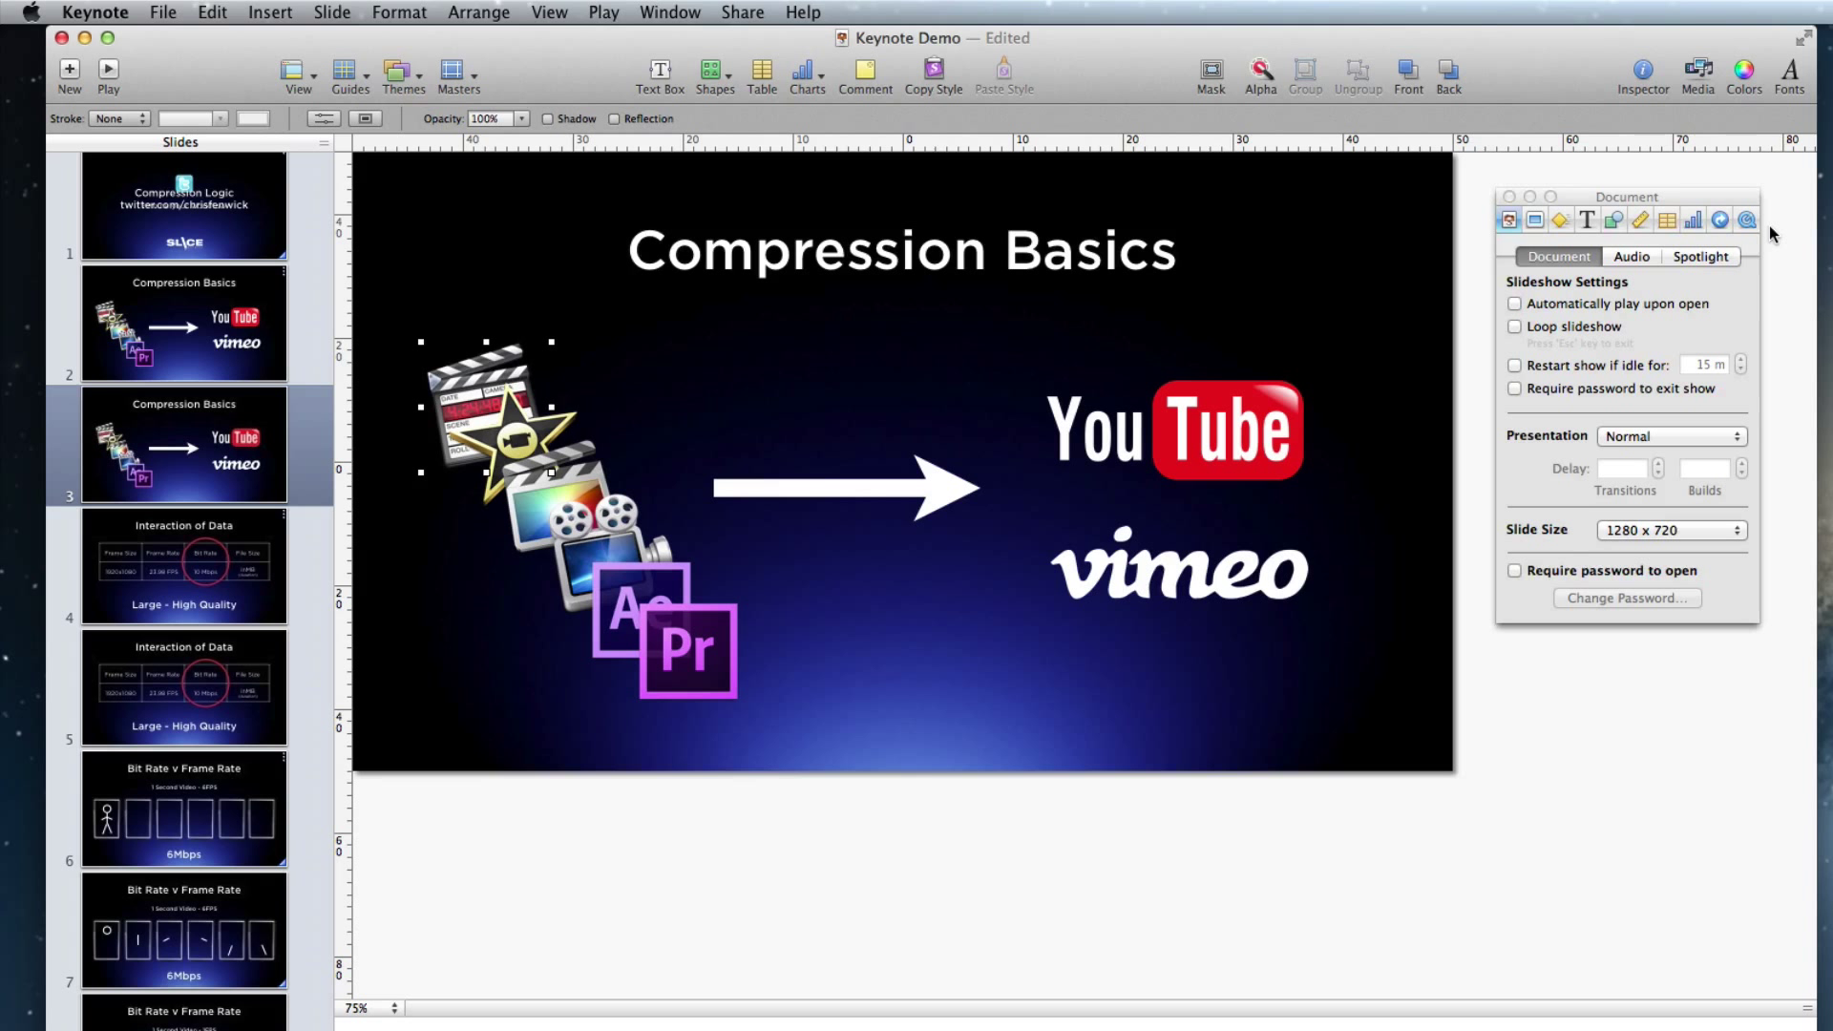
{"action": "left_click", "coordinate": [1560, 223]}
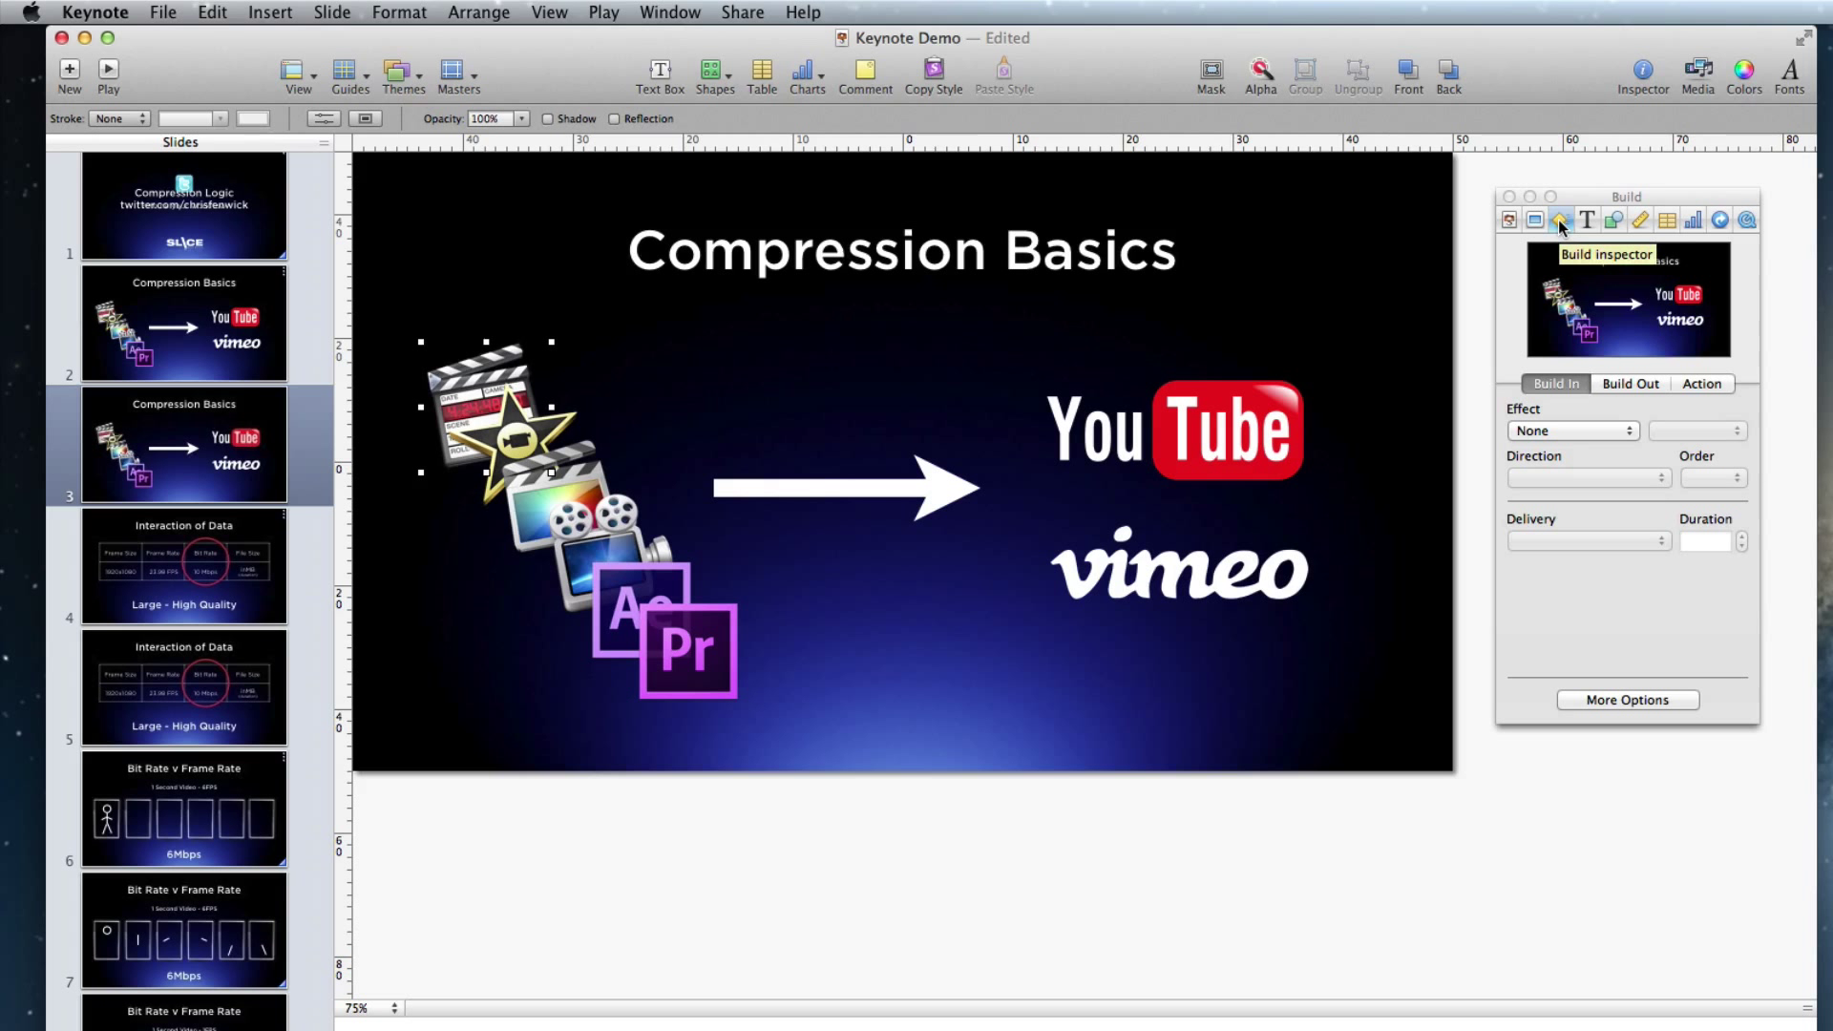
{"action": "left_click", "coordinate": [1612, 385]}
{"action": "left_click", "coordinate": [1704, 385]}
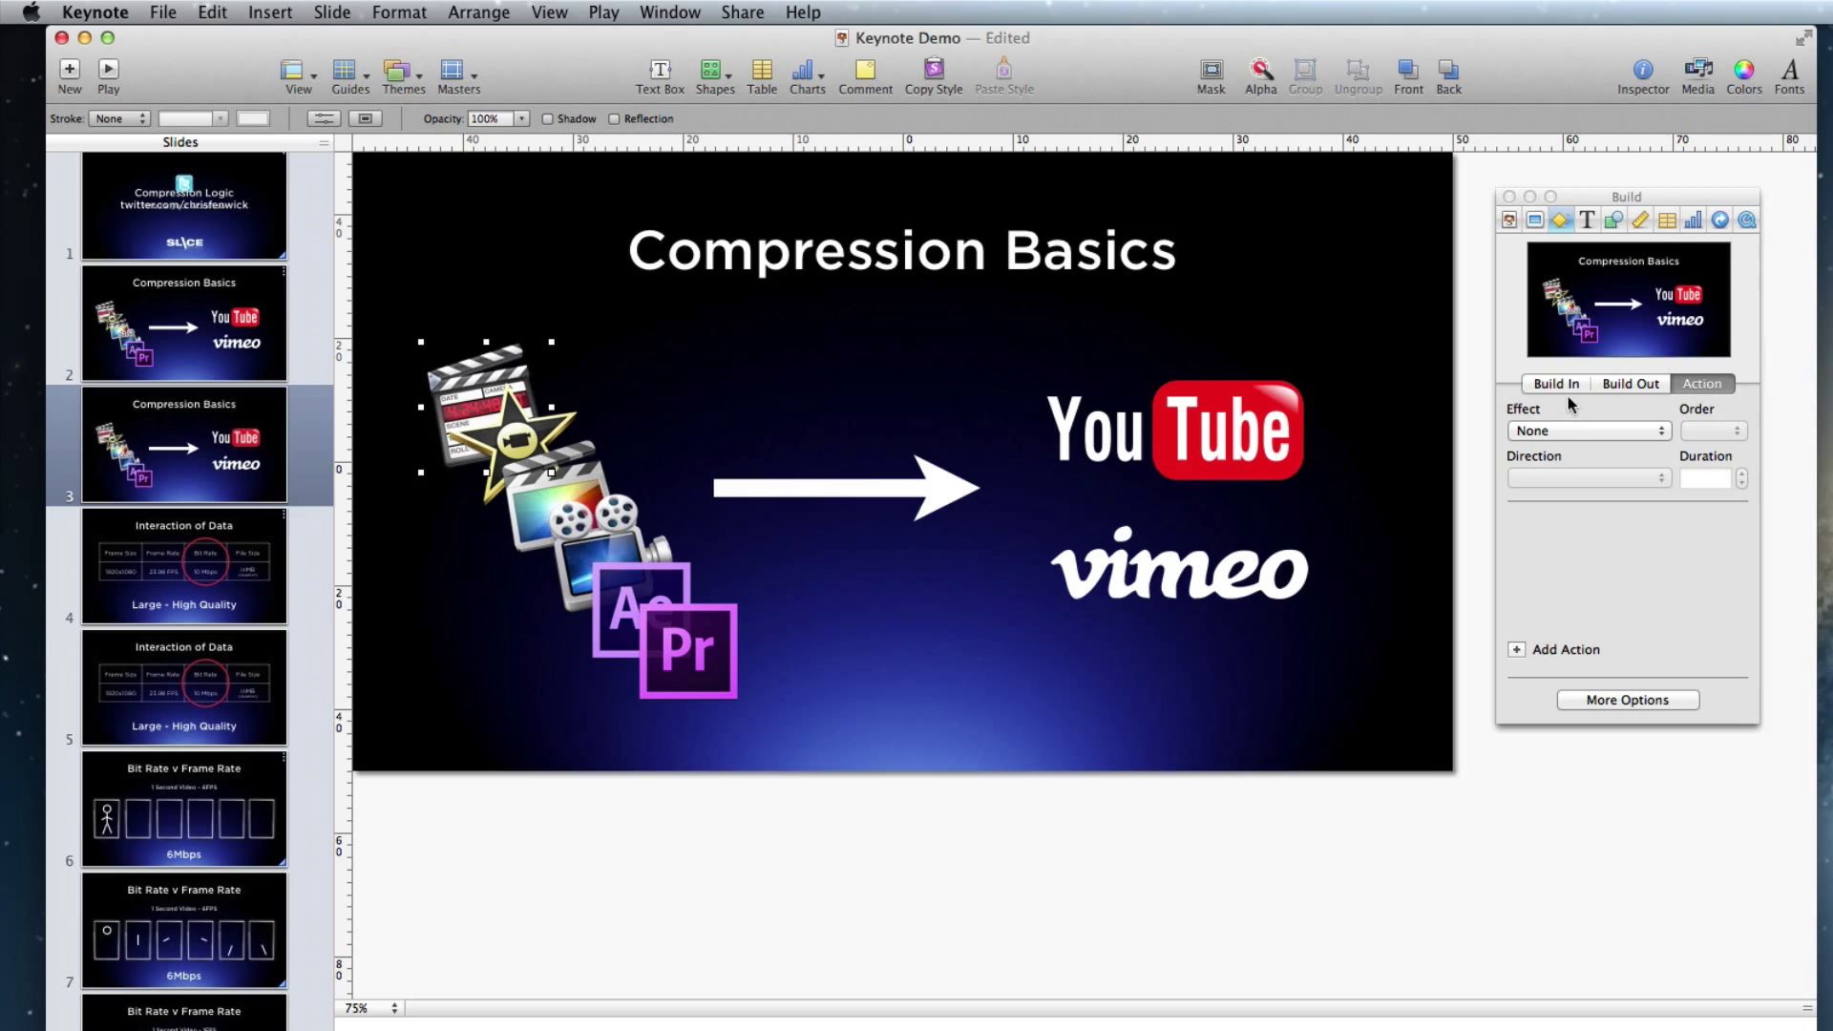
{"action": "left_click", "coordinate": [1624, 392]}
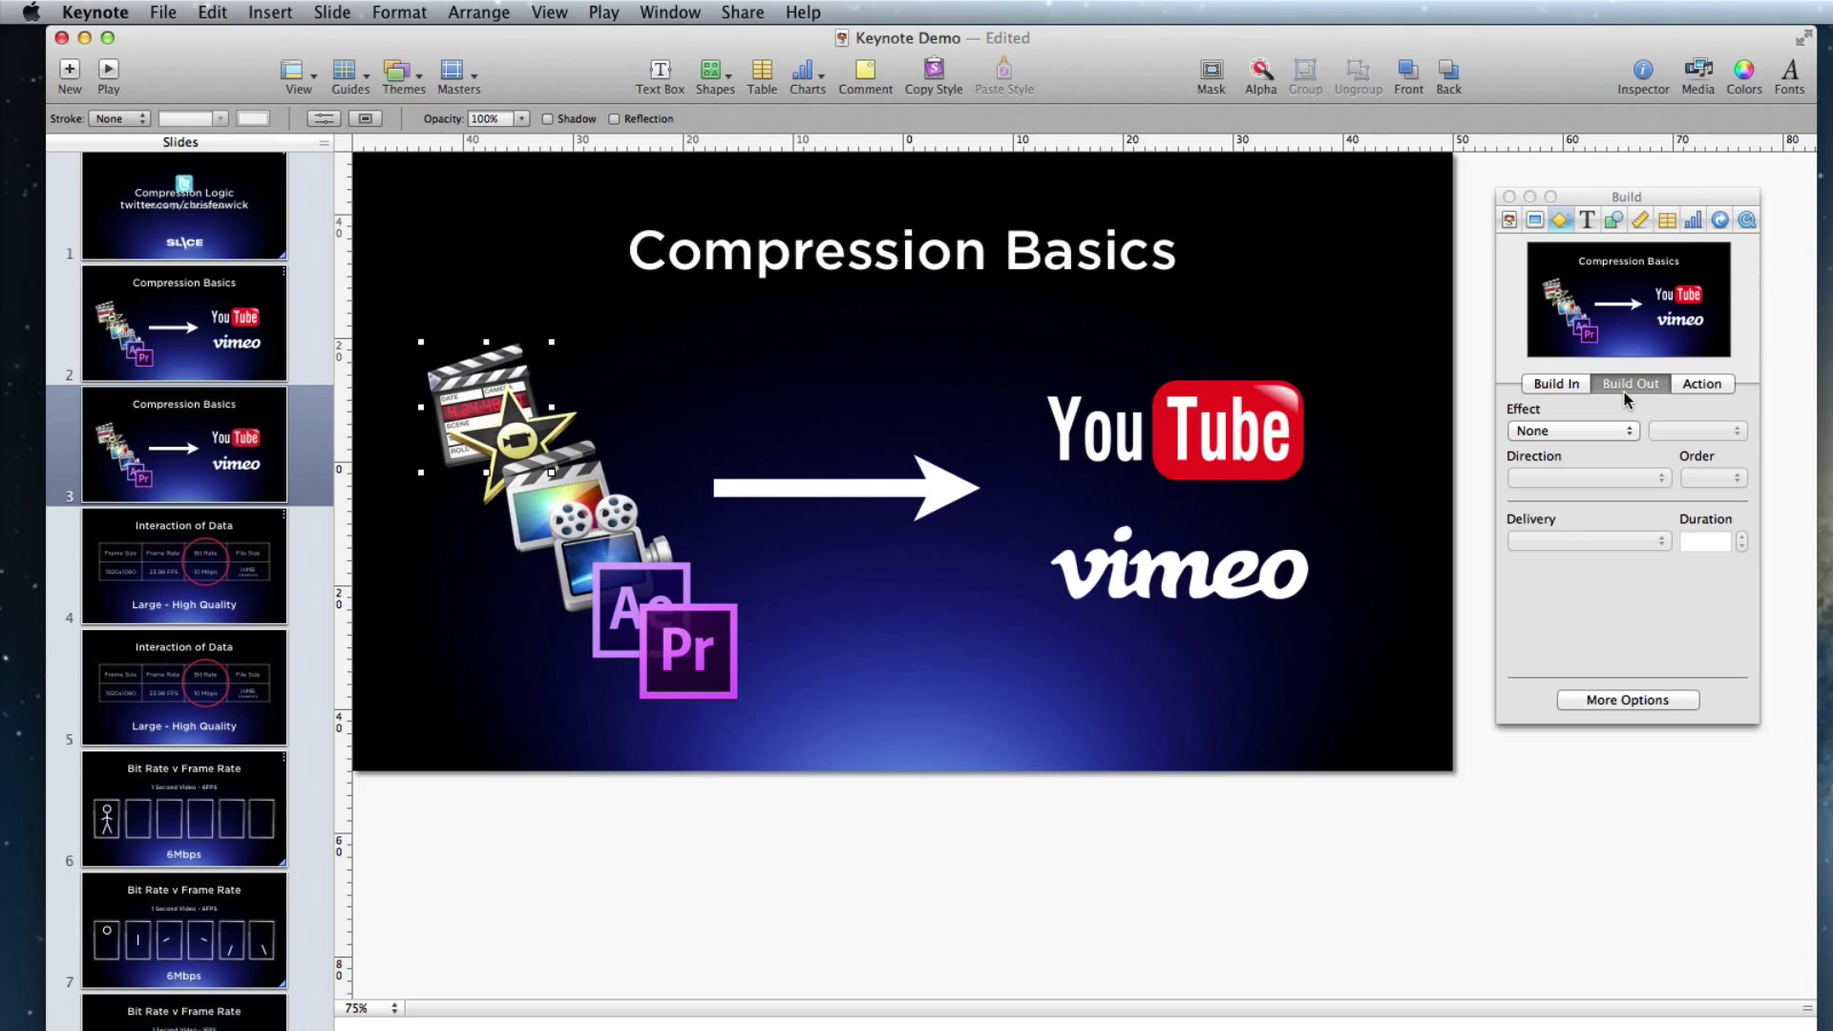
{"action": "left_click", "coordinate": [1547, 387]}
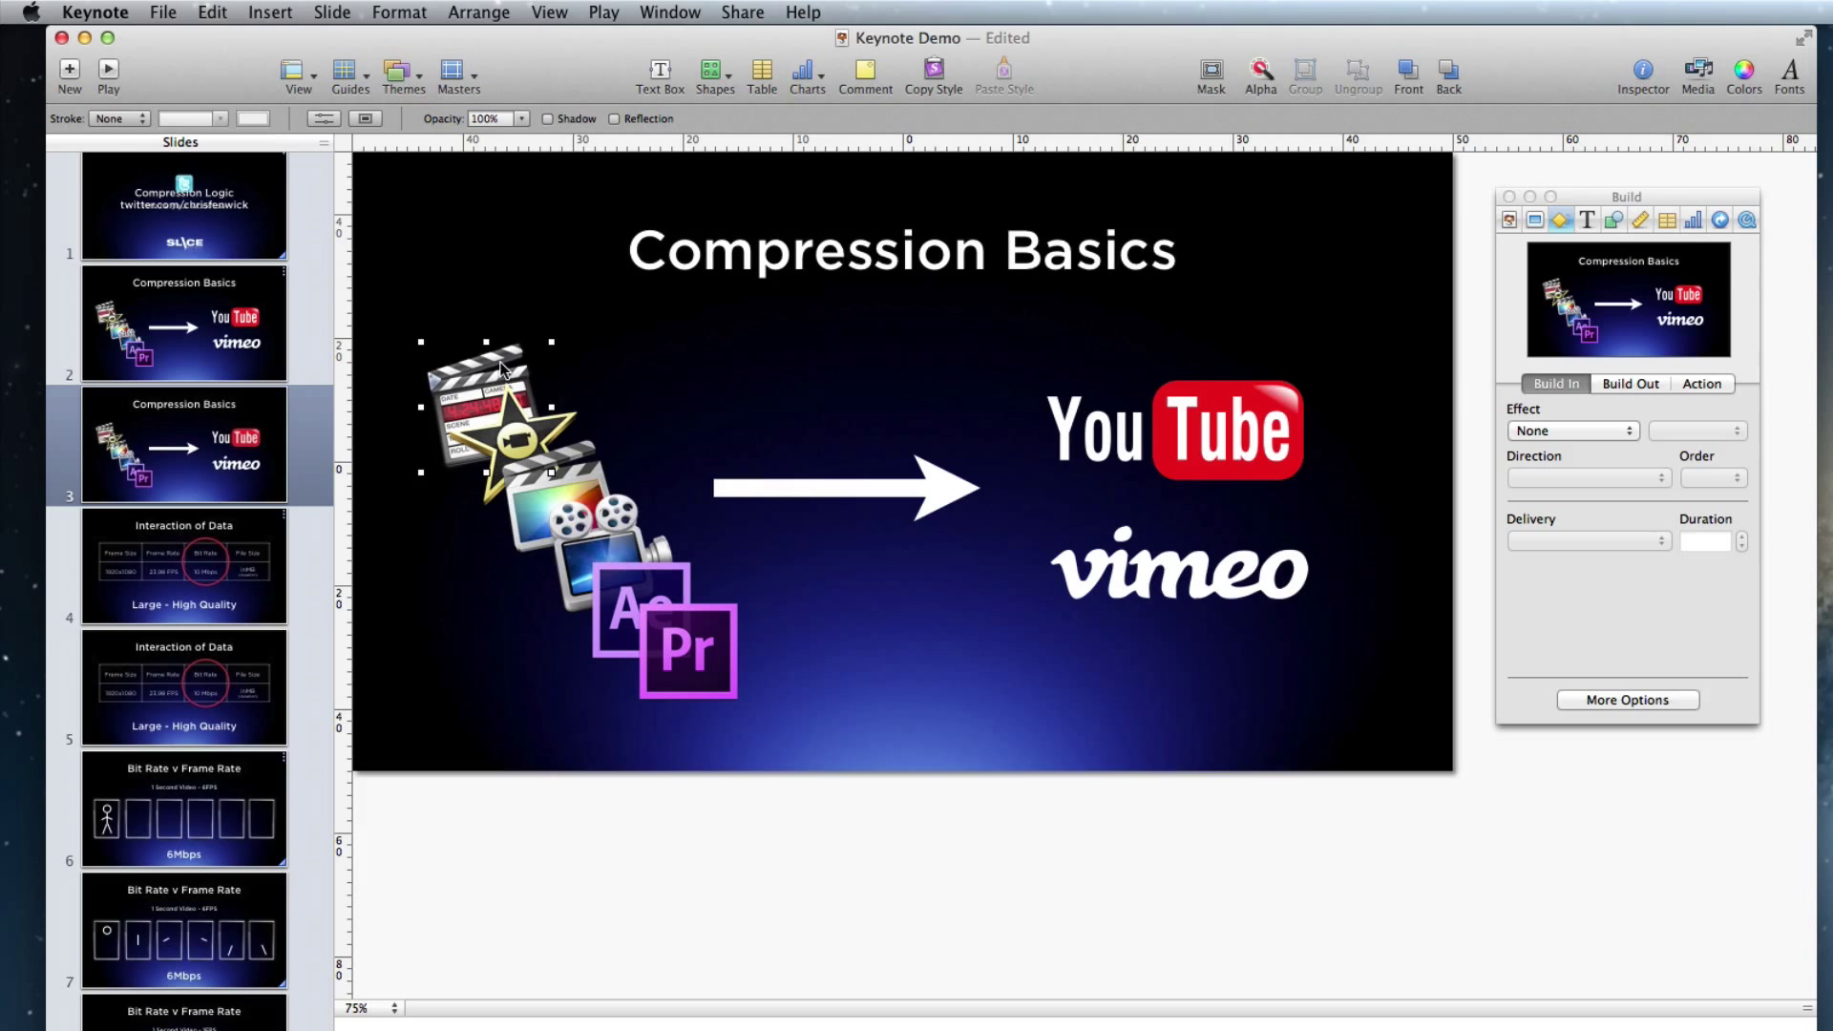
Step: Give the clapper image a 0.50 s Dissolve build-in and preview it in the slideshow
{"action": "left_click", "coordinate": [1564, 433]}
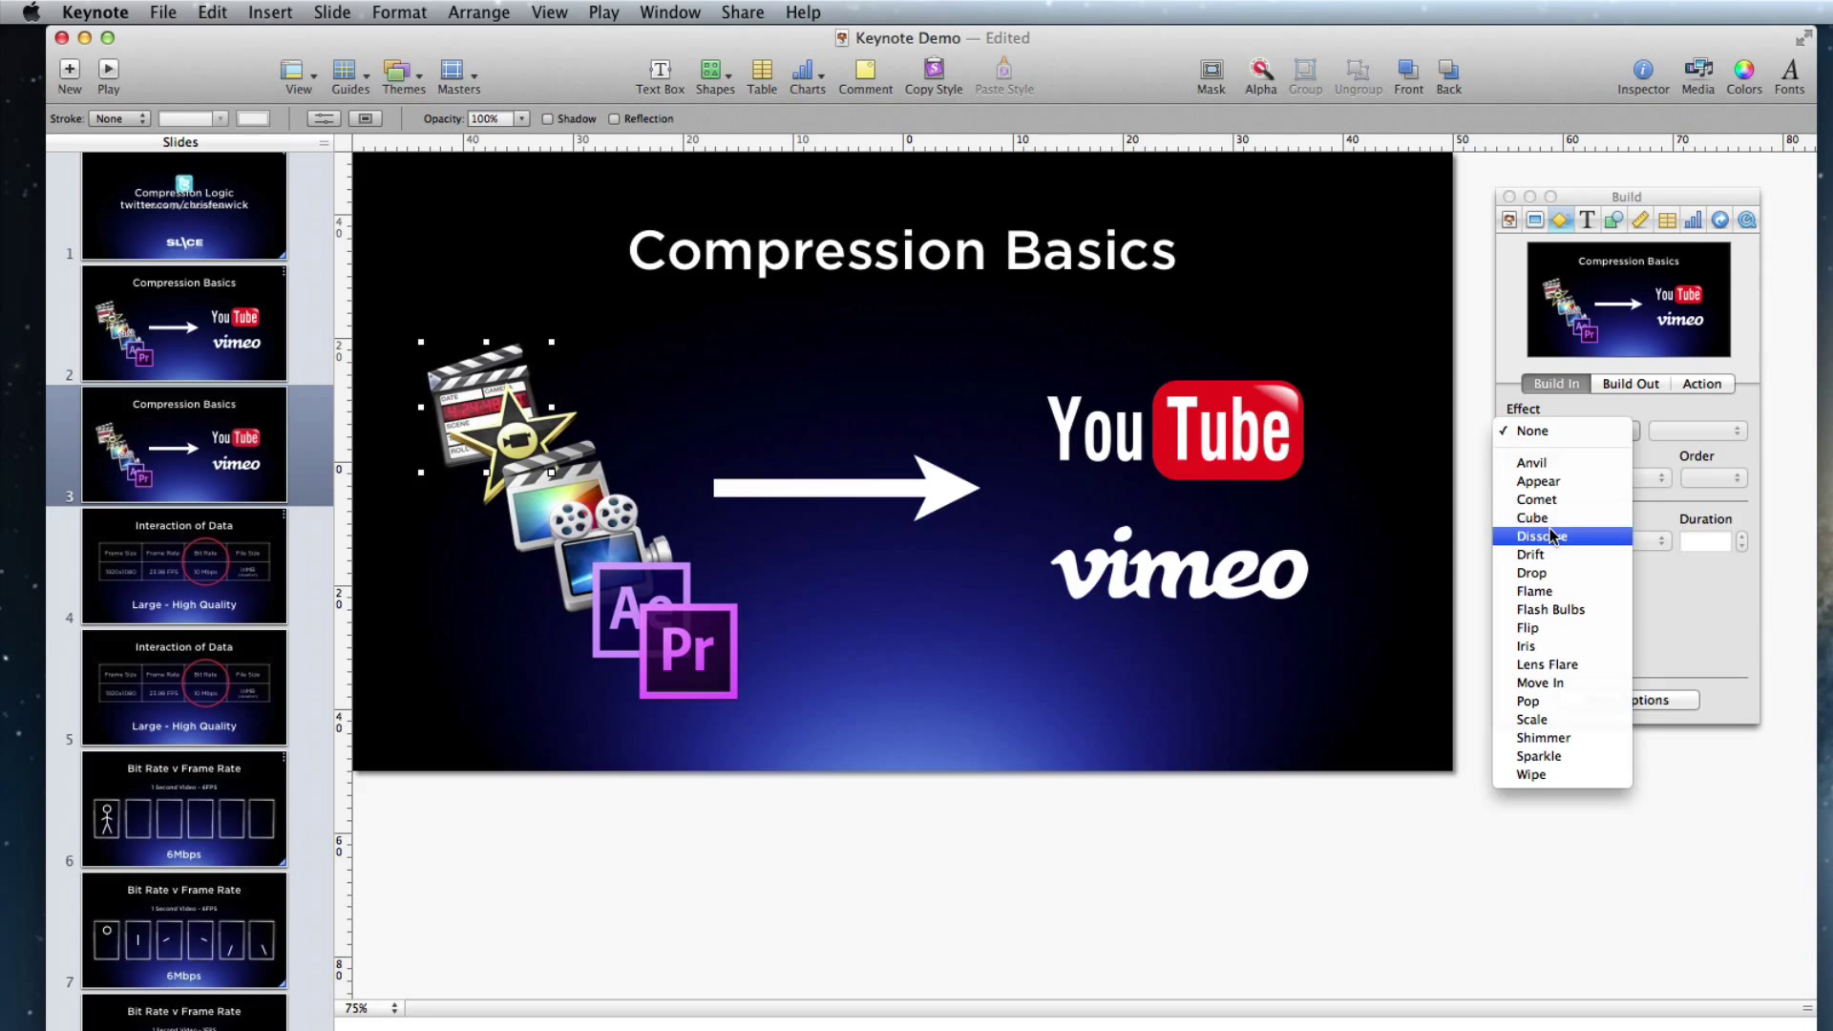
{"action": "left_click", "coordinate": [1551, 537]}
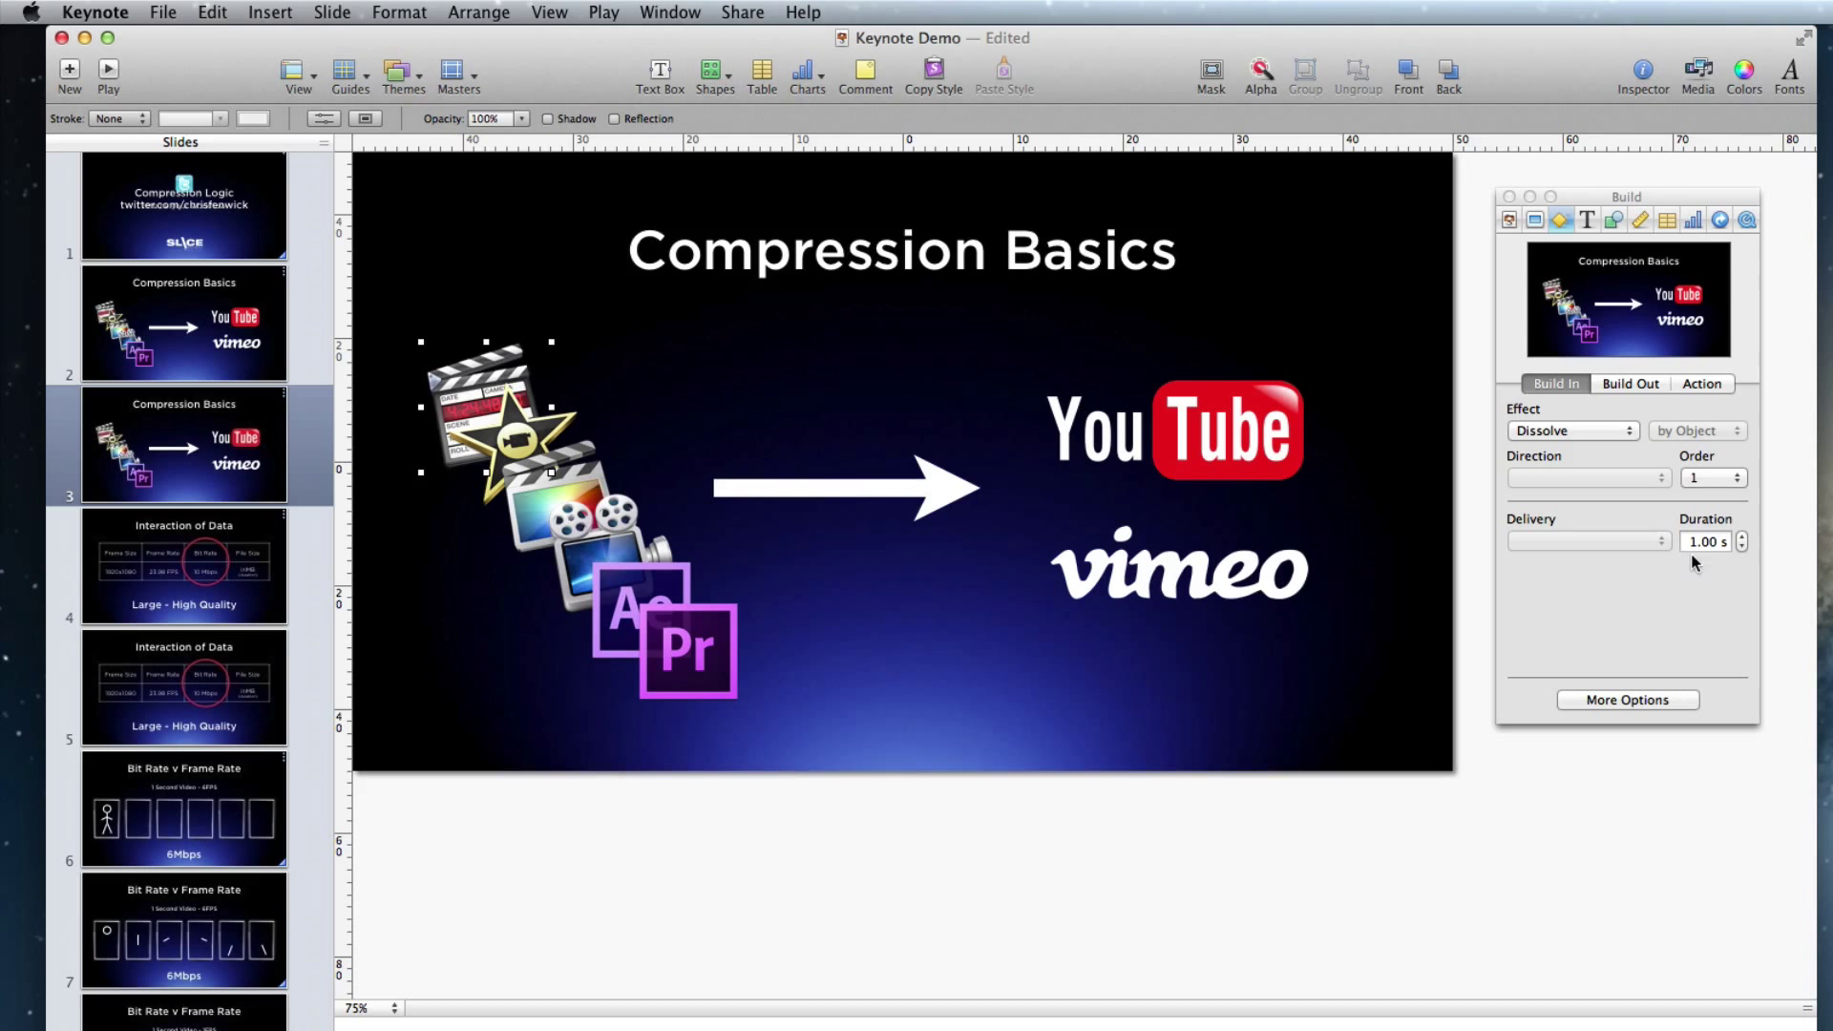
{"action": "left_click", "coordinate": [1742, 546]}
{"action": "left_click", "coordinate": [1742, 546]}
{"action": "key", "text": "super+alt+p"}
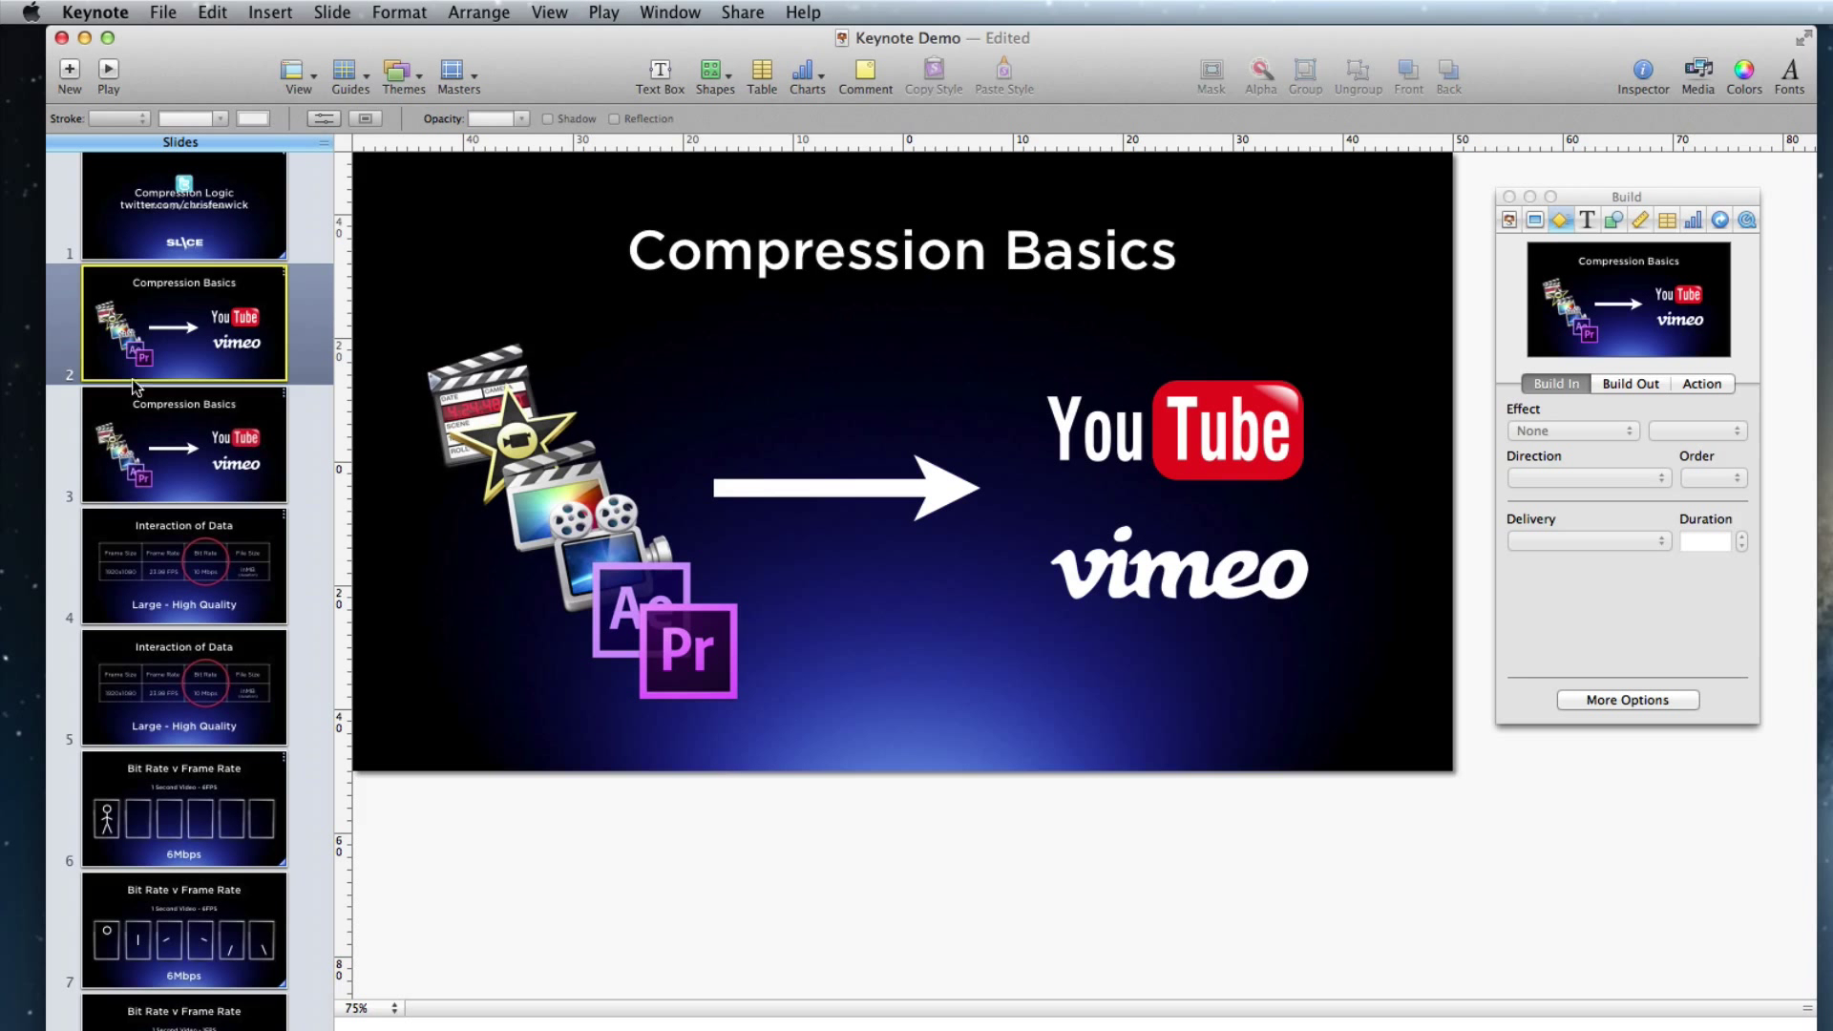
Step: Switch the slide 3 iMovie clapper image's build-in effect from Dissolve to Pop
{"action": "left_click", "coordinate": [136, 455]}
{"action": "left_click", "coordinate": [466, 382]}
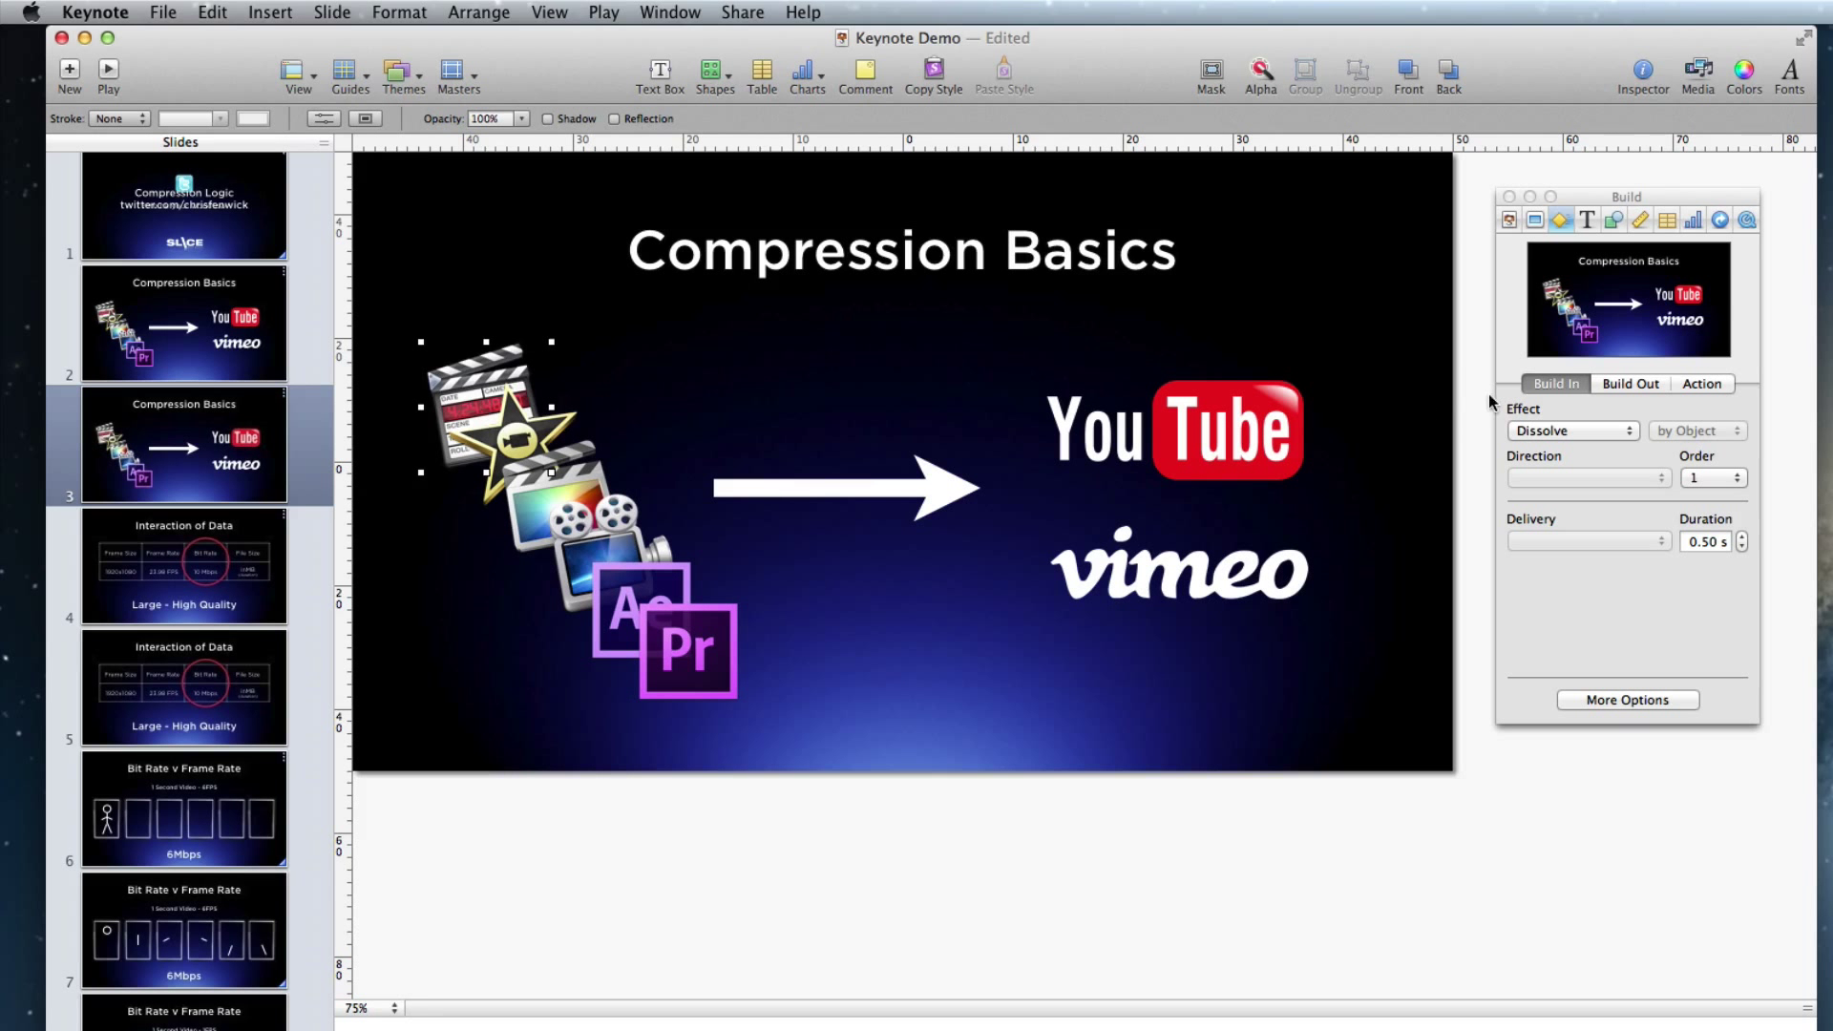
{"action": "left_click", "coordinate": [1585, 432]}
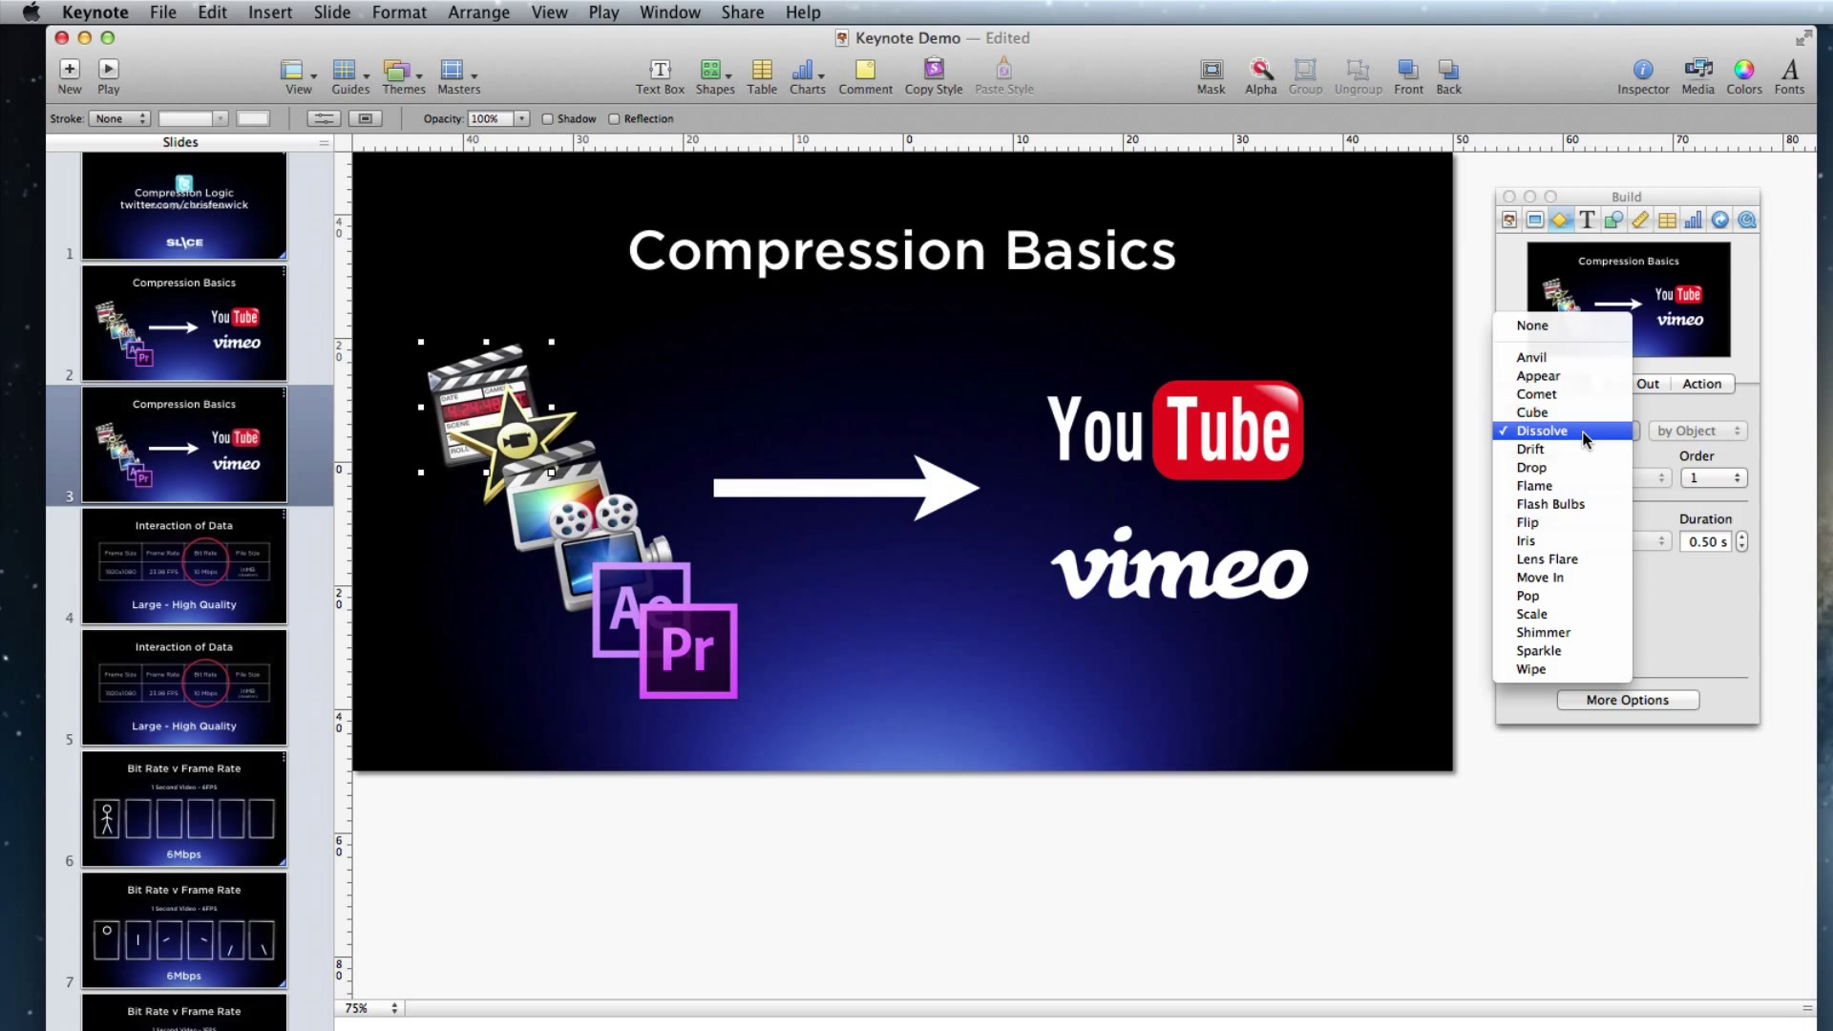
{"action": "left_click", "coordinate": [1572, 596]}
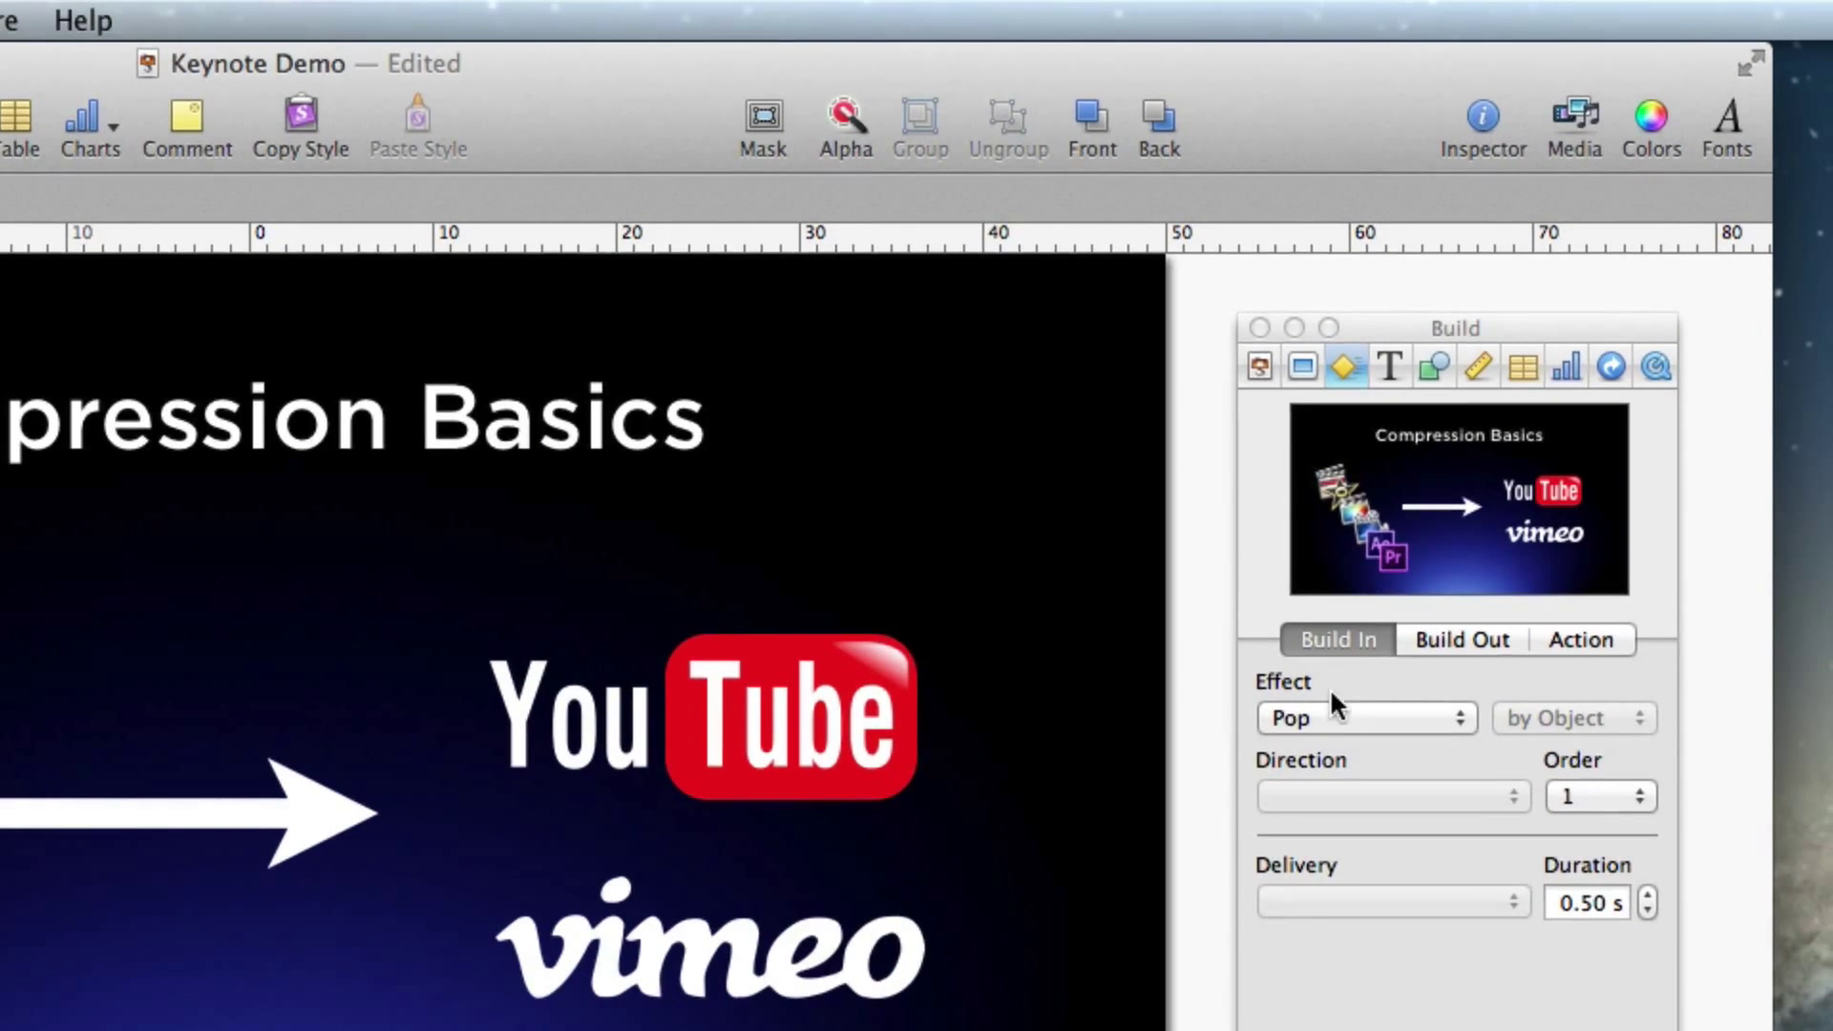
{"action": "left_click", "coordinate": [1528, 453]}
{"action": "left_click", "coordinate": [1529, 452]}
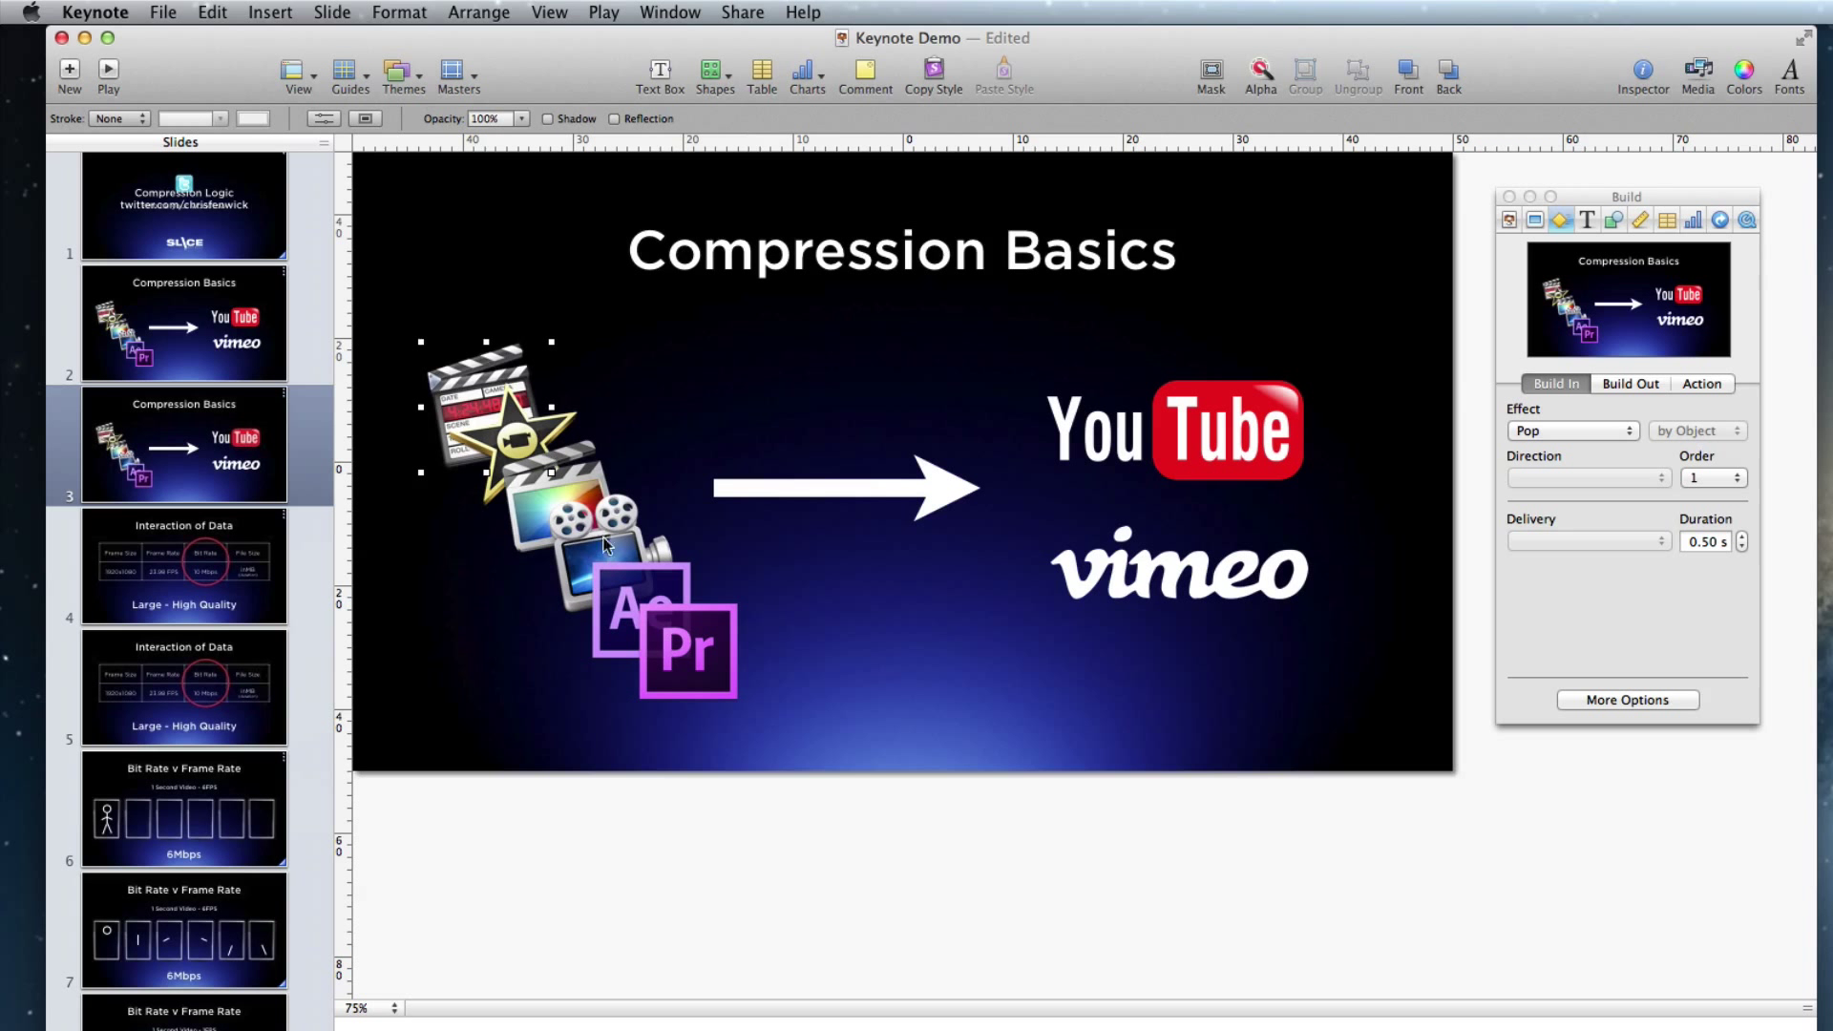
Step: Select the remaining app icons, give them a Pop build-in, and preview the slideshow
{"action": "left_click_drag", "start_coordinate": [667, 779], "coordinate": [485, 513]}
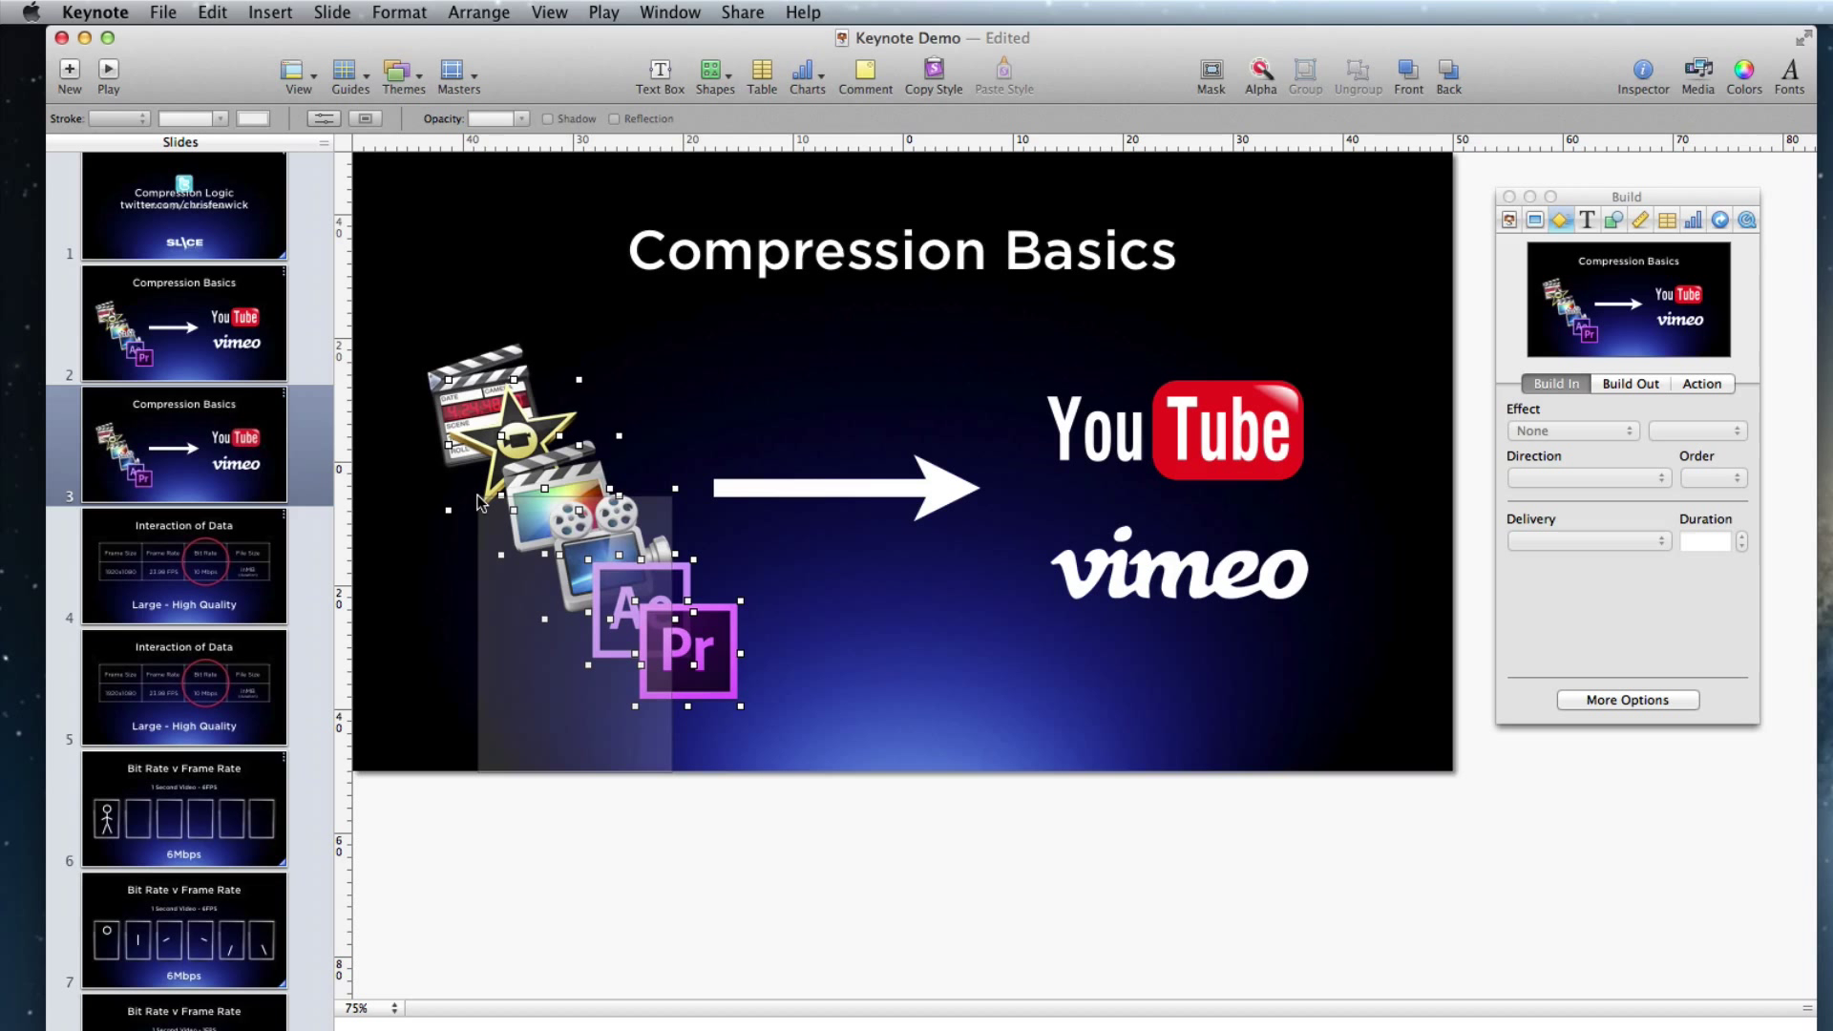
{"action": "left_click_drag", "start_coordinate": [478, 504], "coordinate": [478, 501]}
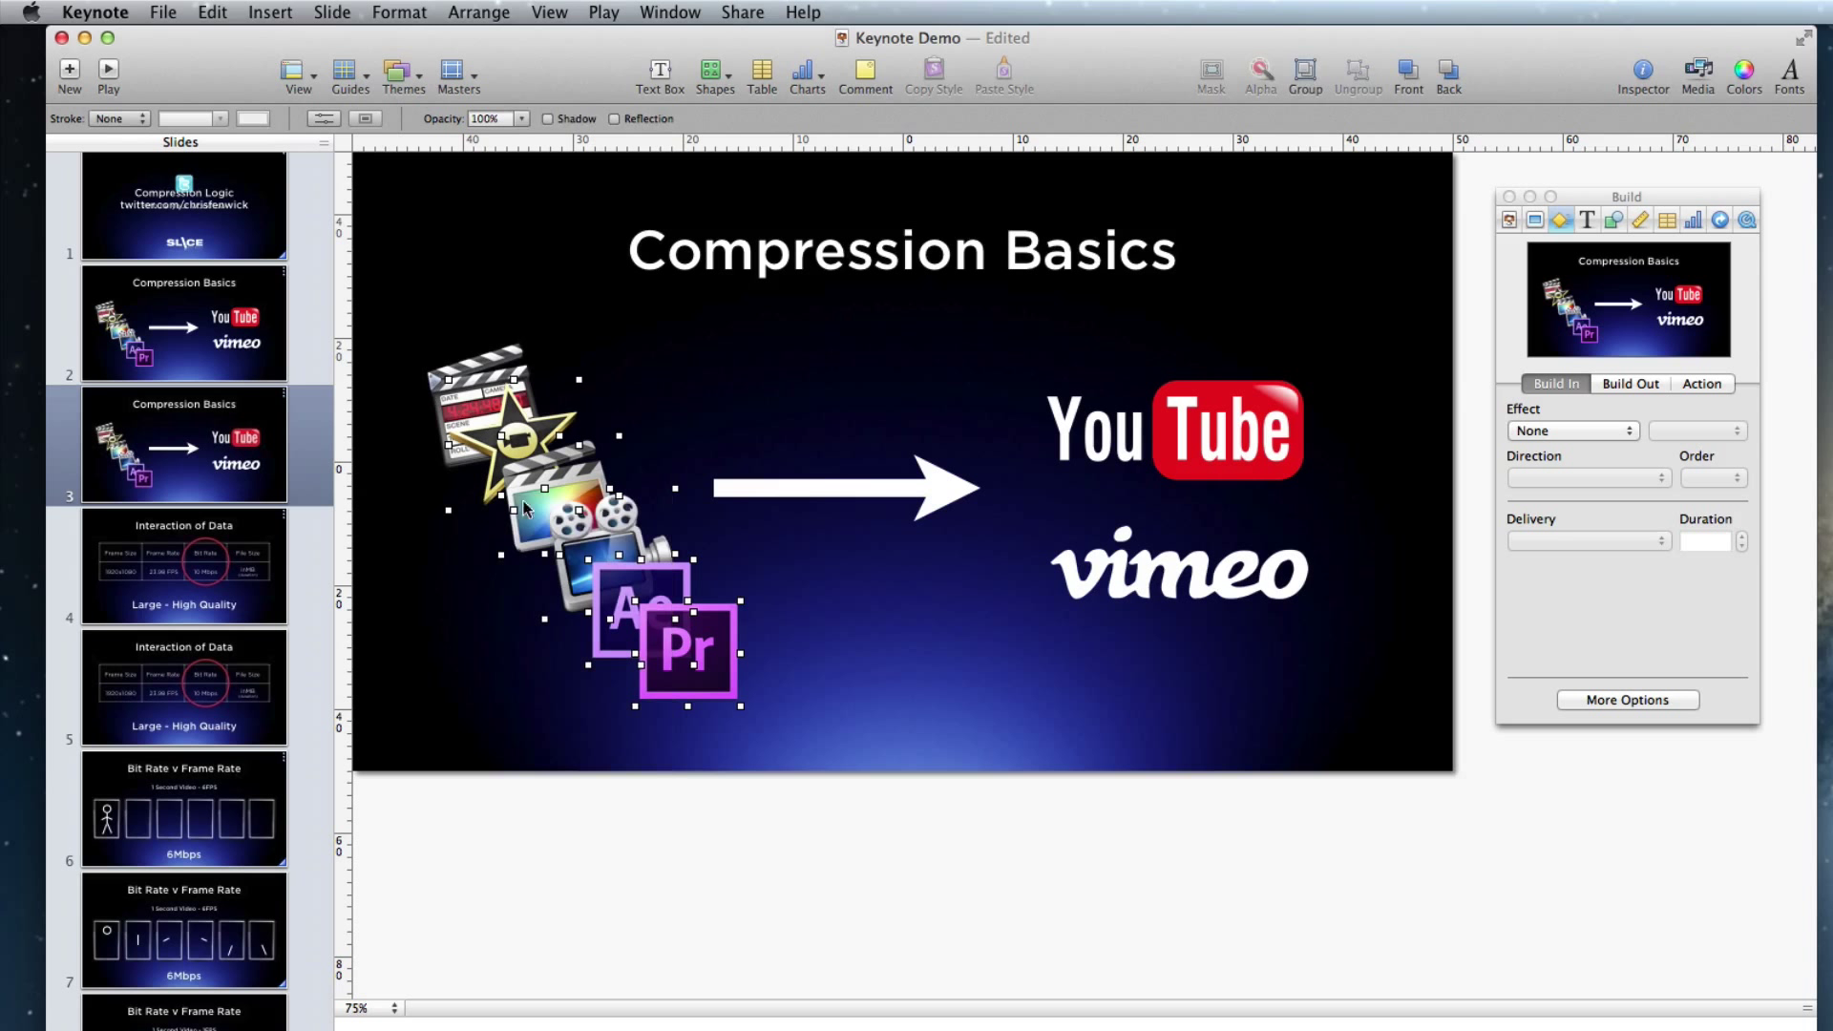
{"action": "left_click", "coordinate": [1544, 433]}
{"action": "left_click", "coordinate": [1554, 702]}
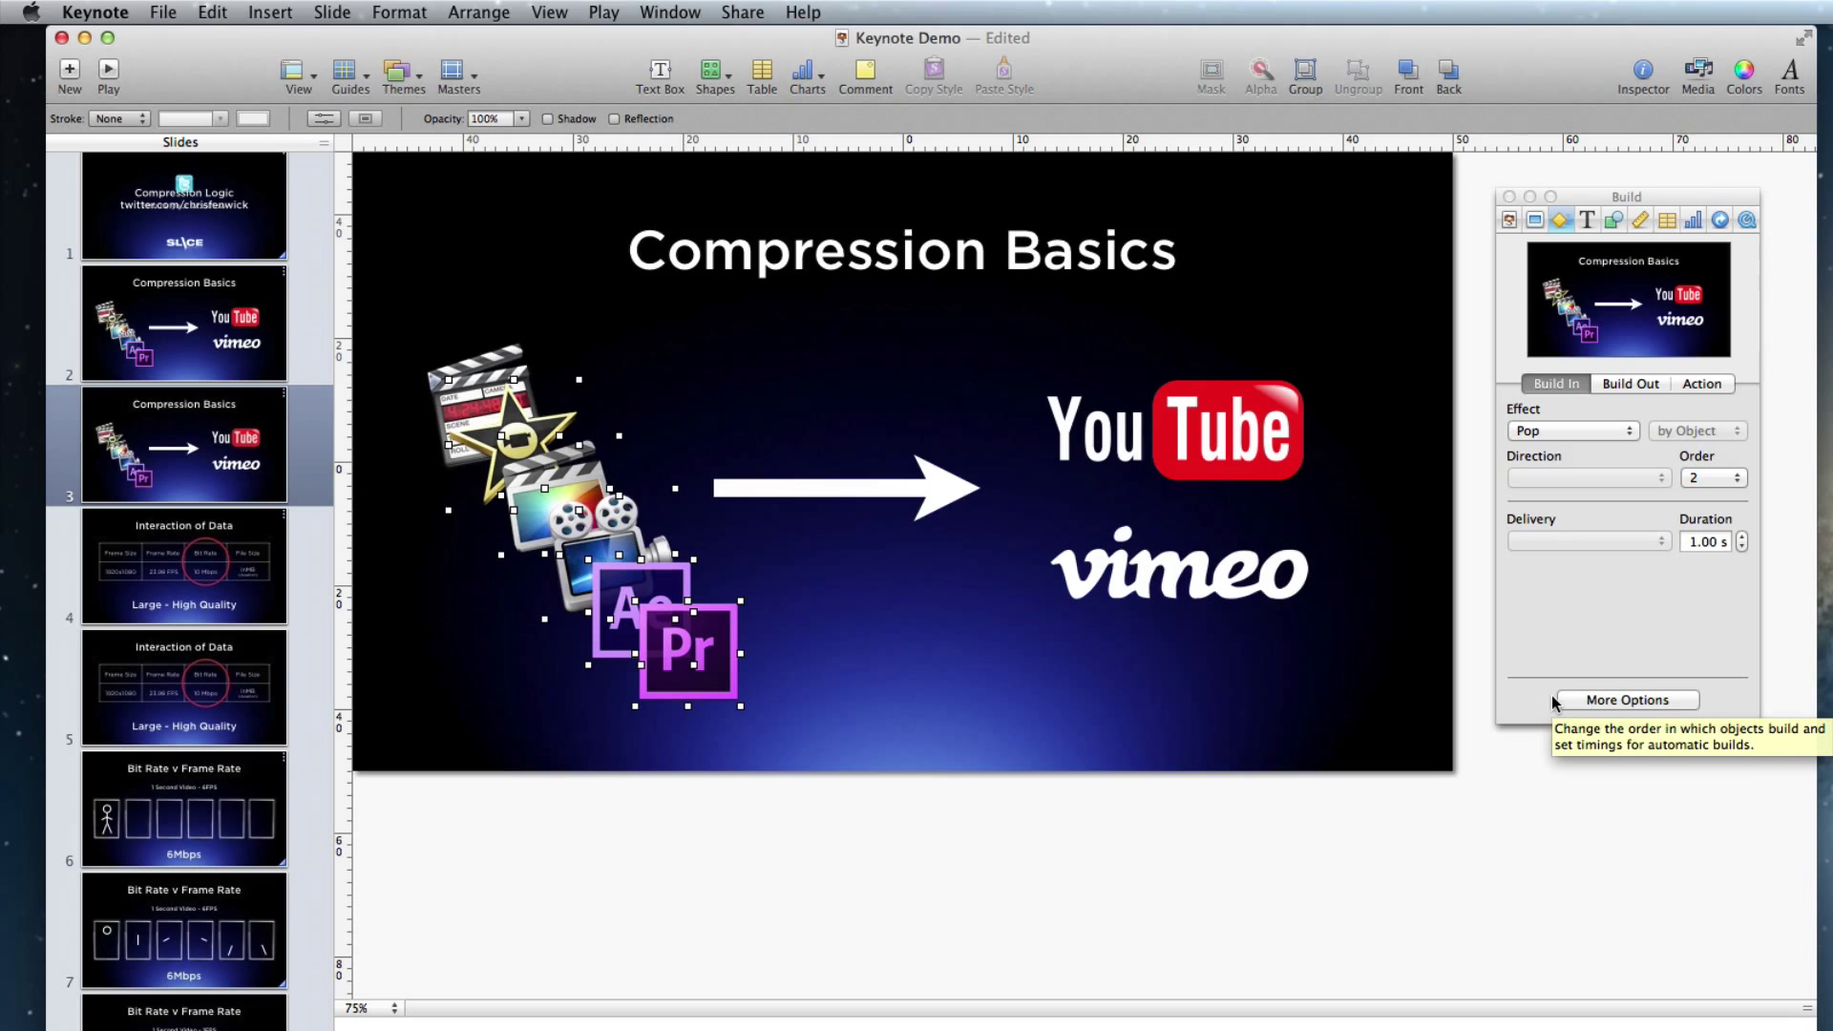
{"action": "key", "text": "alt+super+p"}
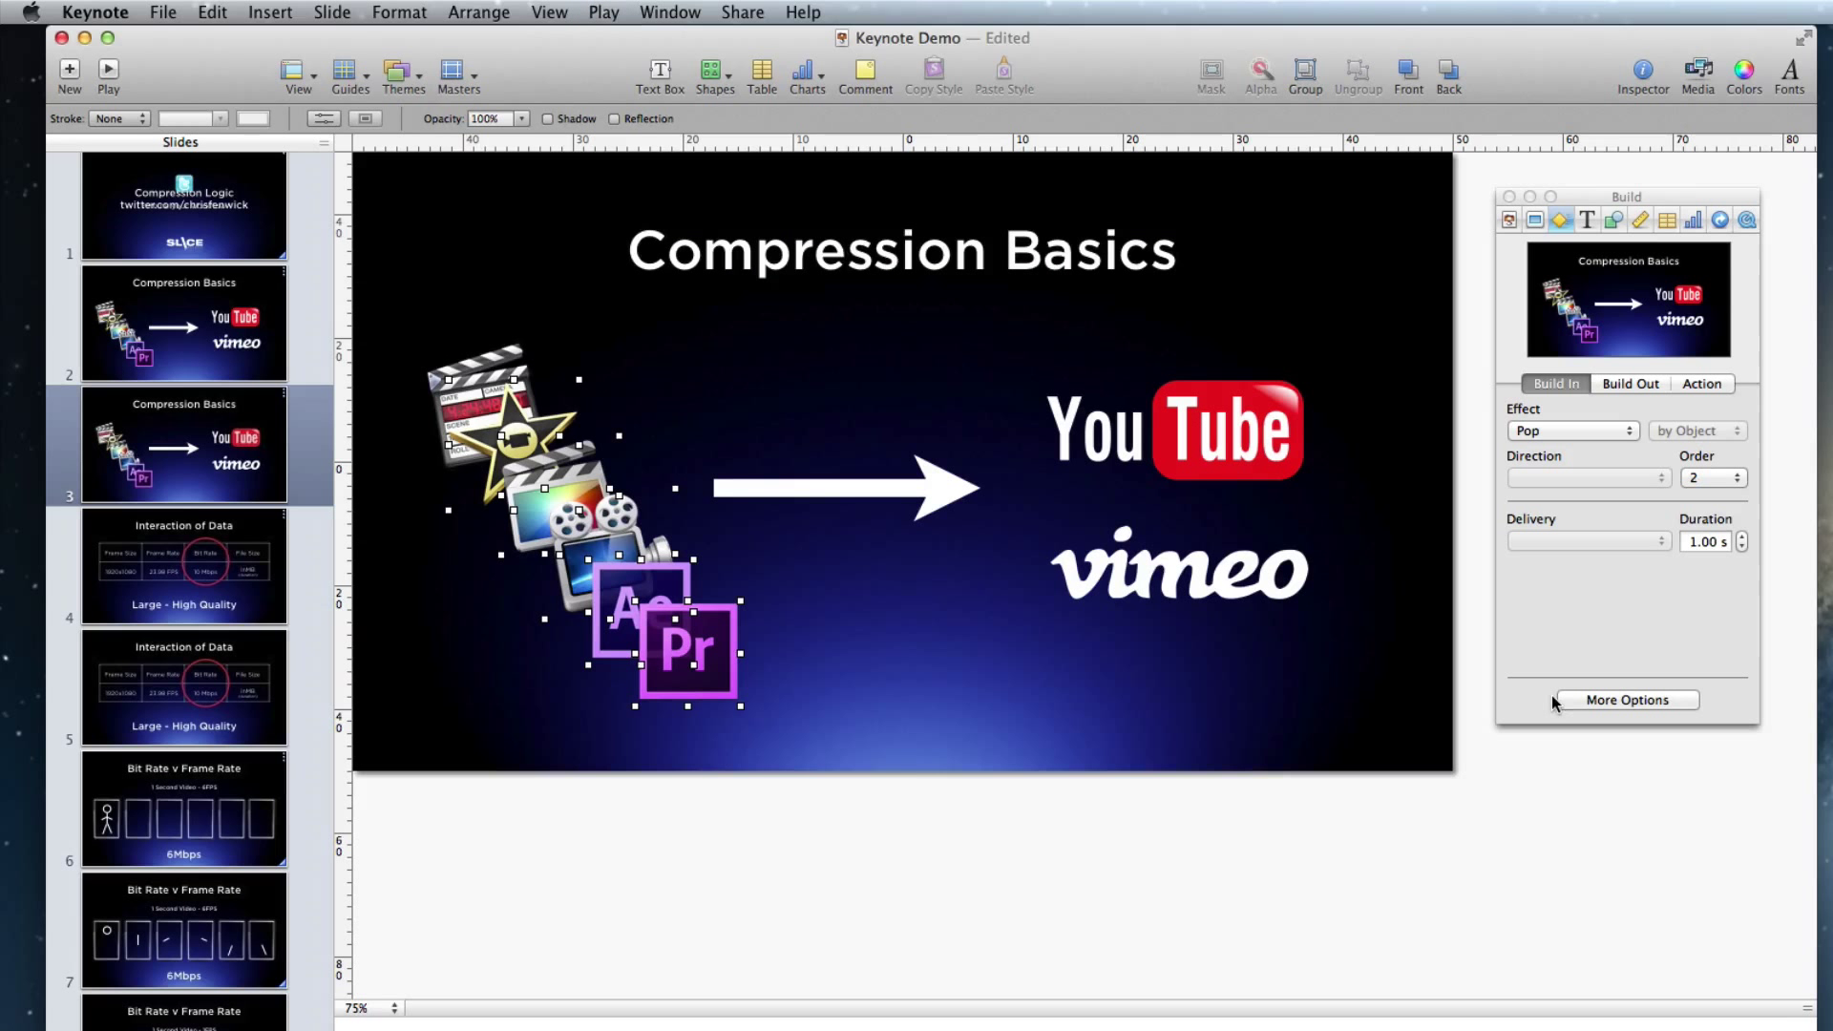
Step: Undo an accidental title move, reselect all six icons, and set their build duration to 0.50 s
{"action": "left_click_drag", "start_coordinate": [450, 300], "coordinate": [515, 482]}
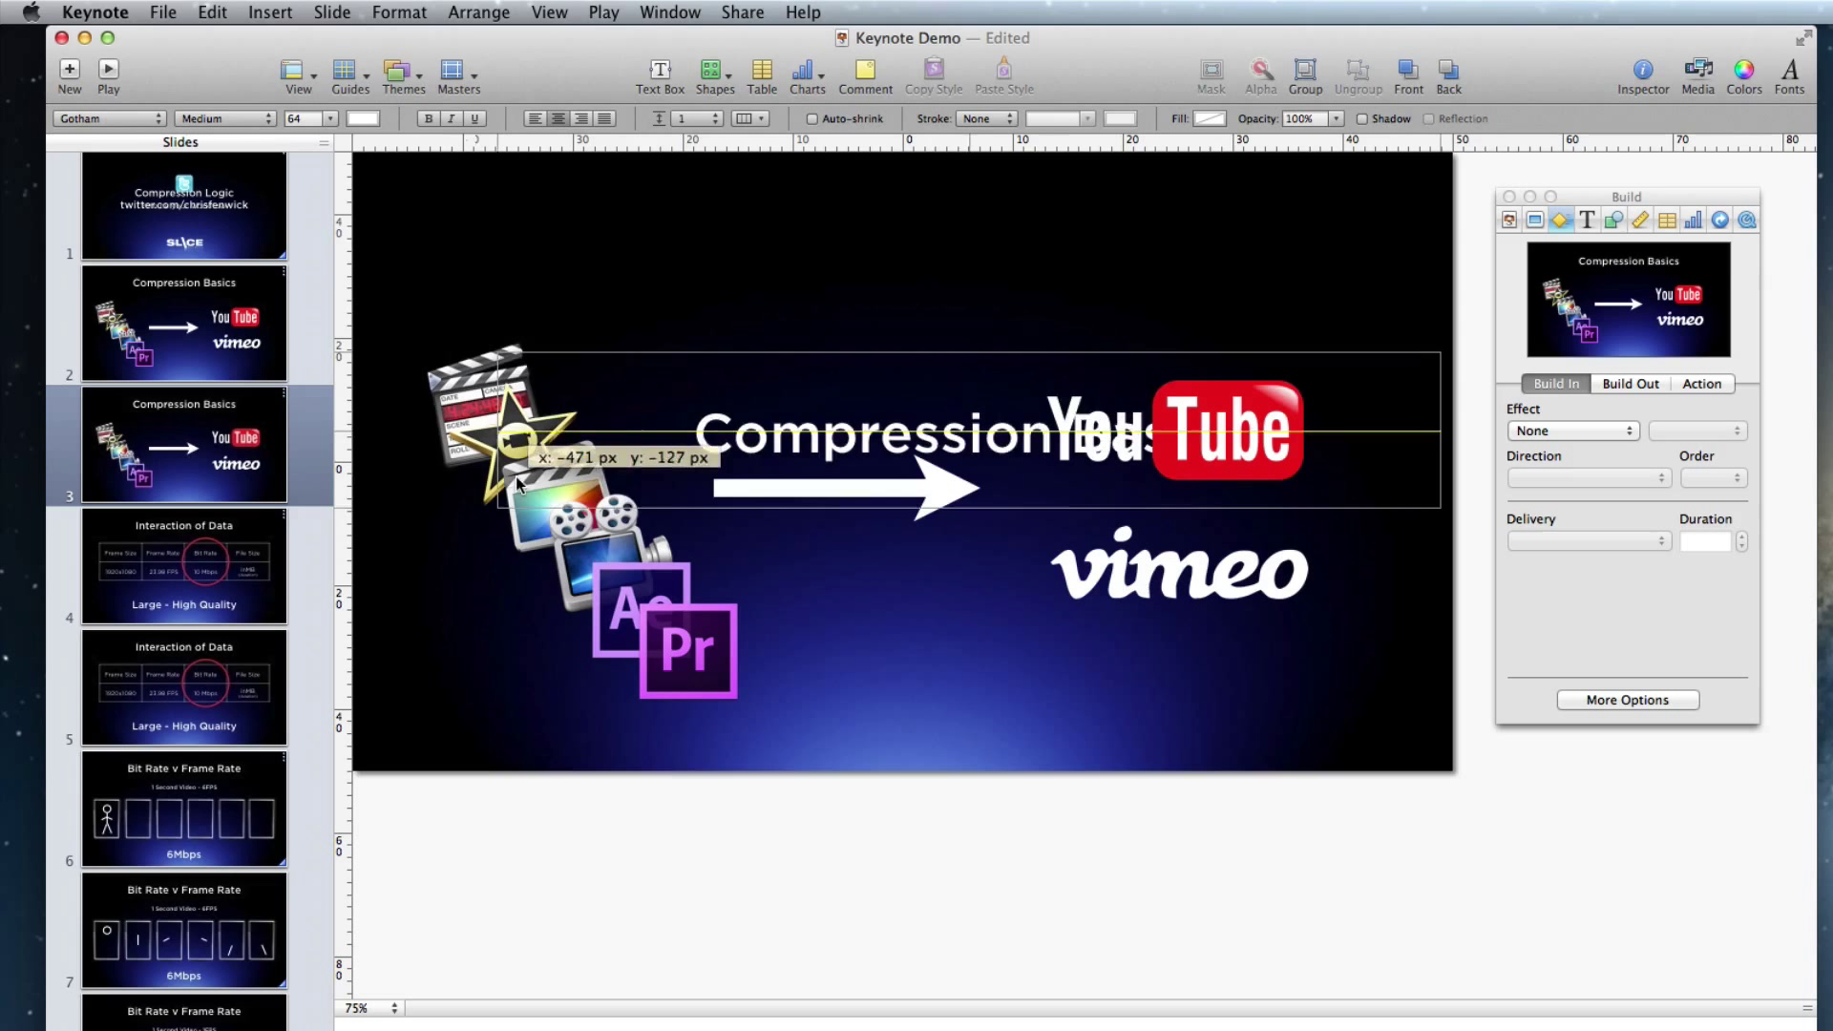
{"action": "key", "text": "super+z"}
{"action": "left_click_drag", "start_coordinate": [704, 761], "coordinate": [430, 381]}
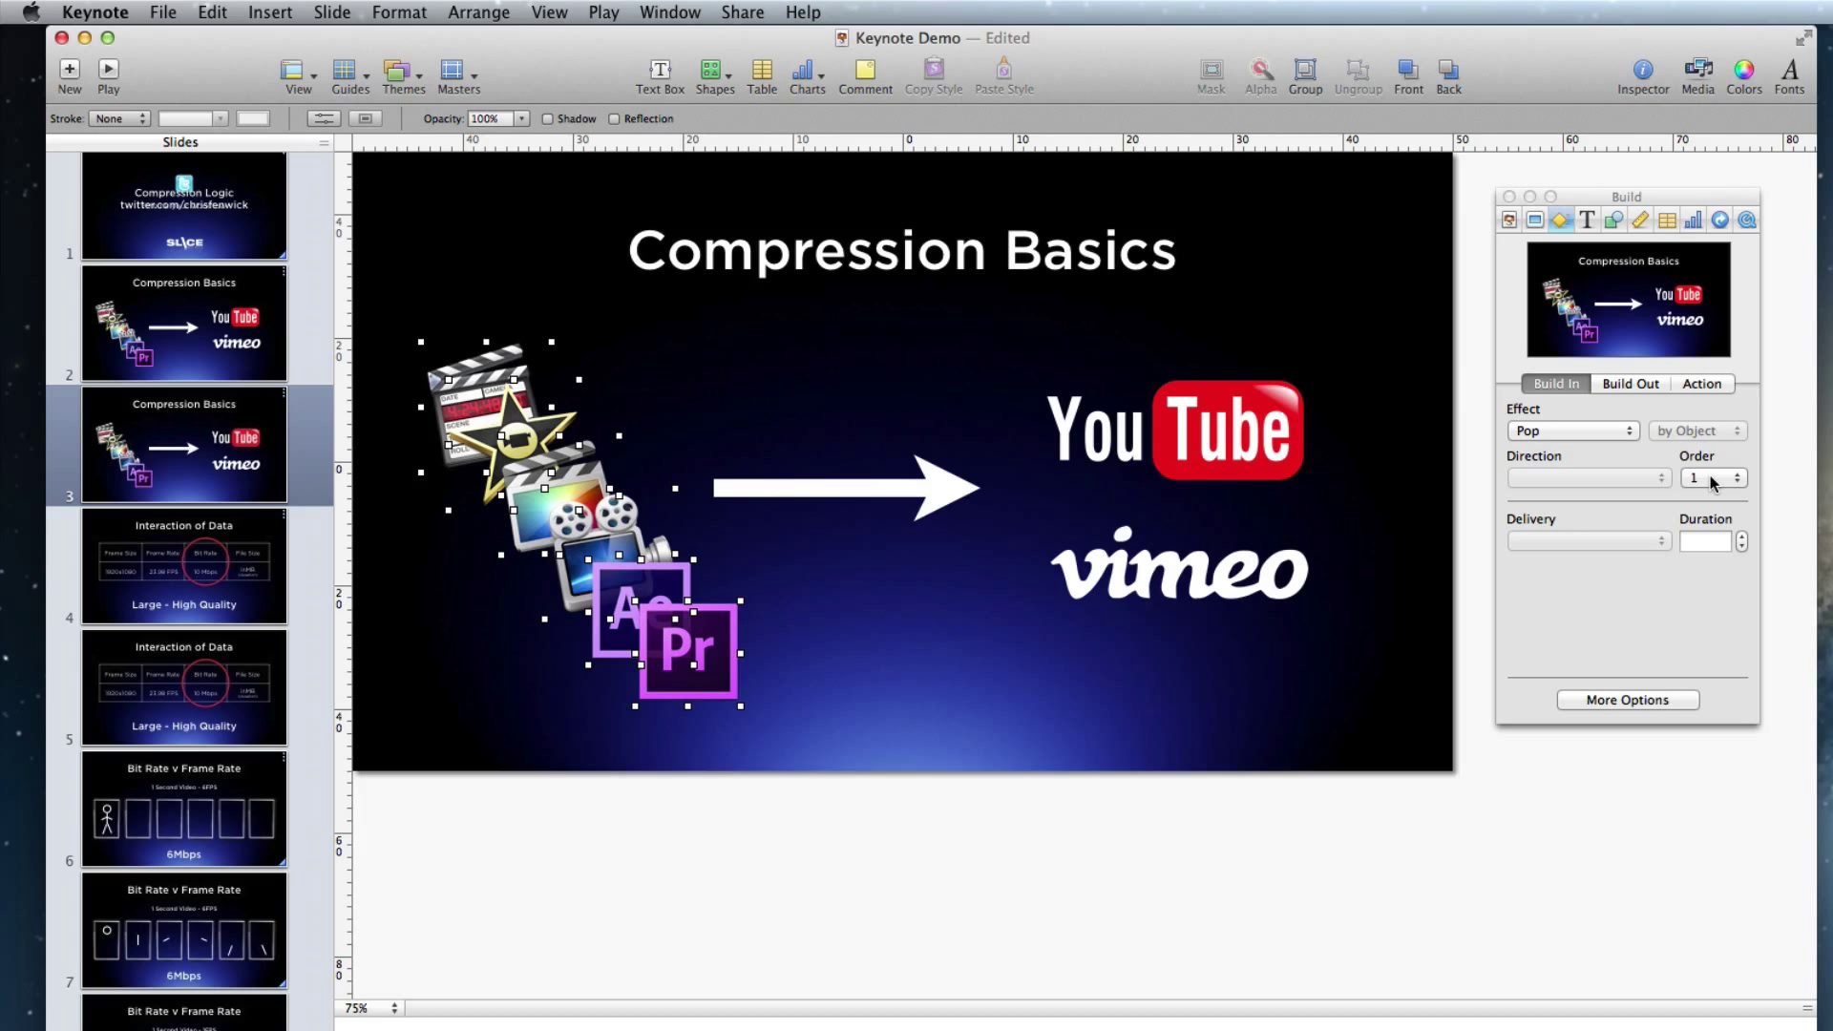
{"action": "left_click", "coordinate": [1743, 546]}
{"action": "left_click", "coordinate": [1742, 546]}
Step: Open the build order list and review the six icon builds, Final Cut Pro through icon - ppro
{"action": "left_click", "coordinate": [1620, 699]}
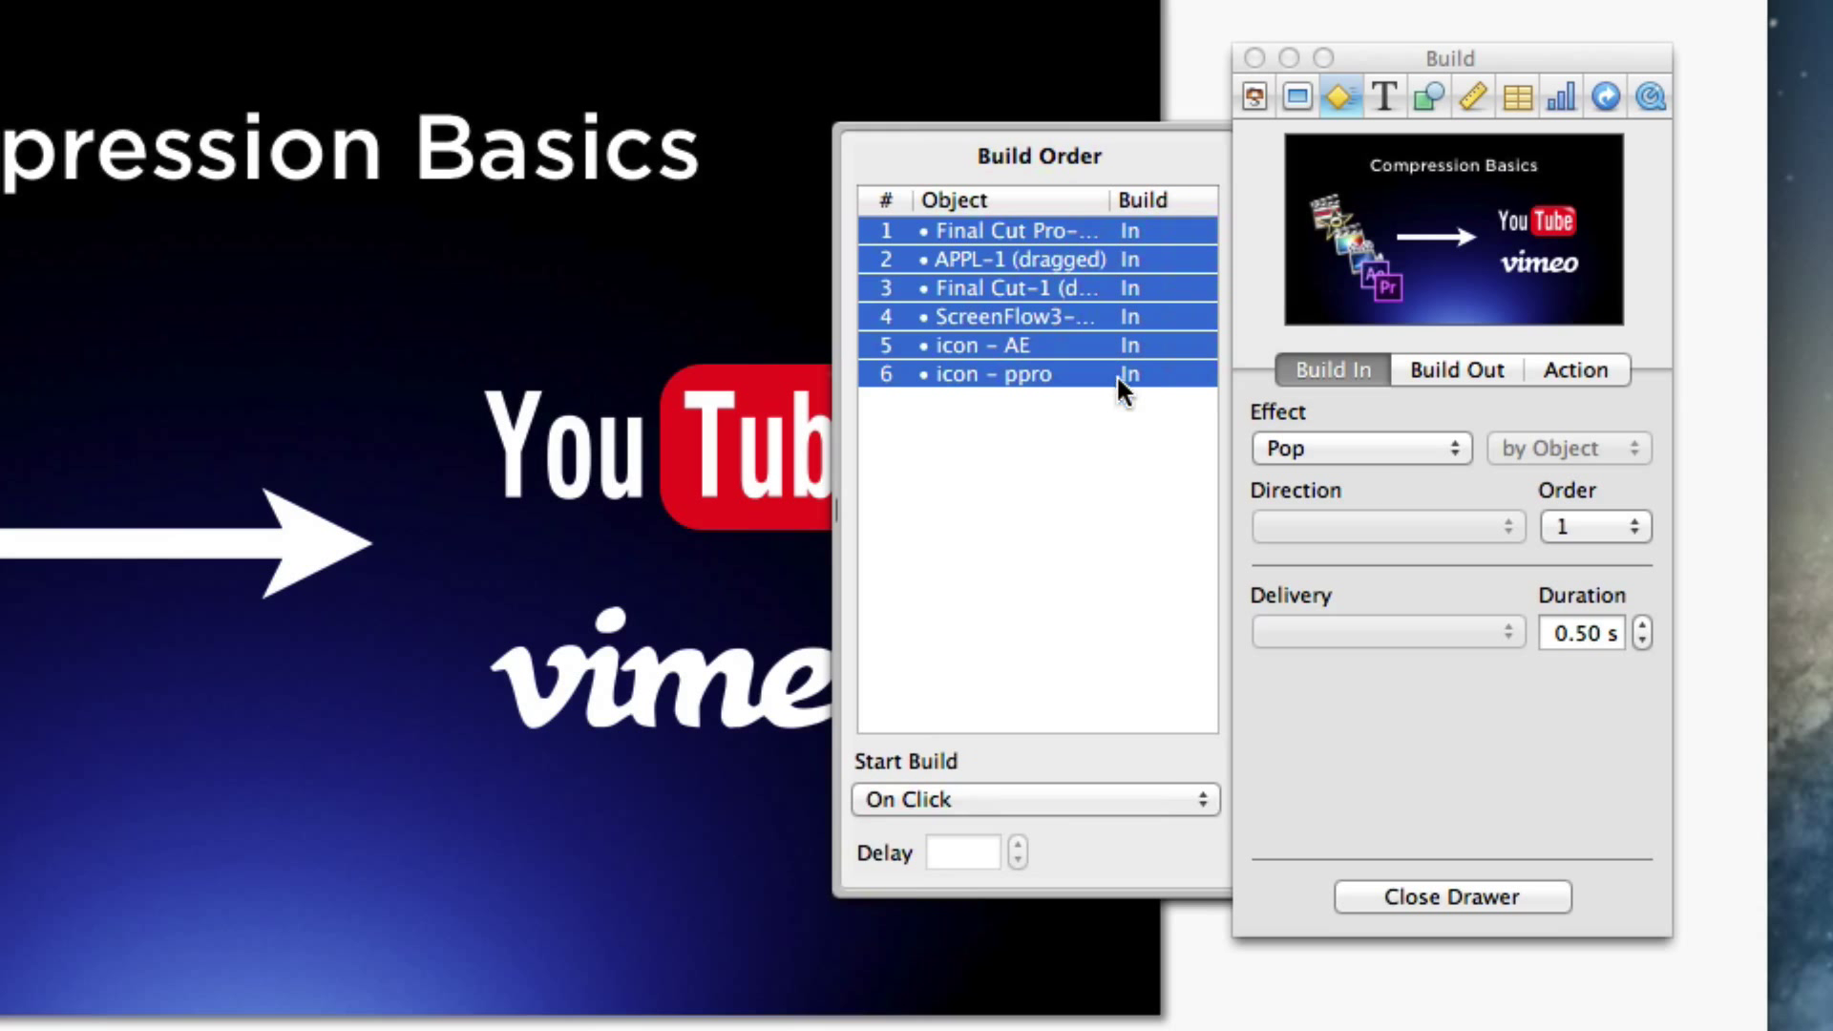
{"action": "left_click", "coordinate": [1068, 552]}
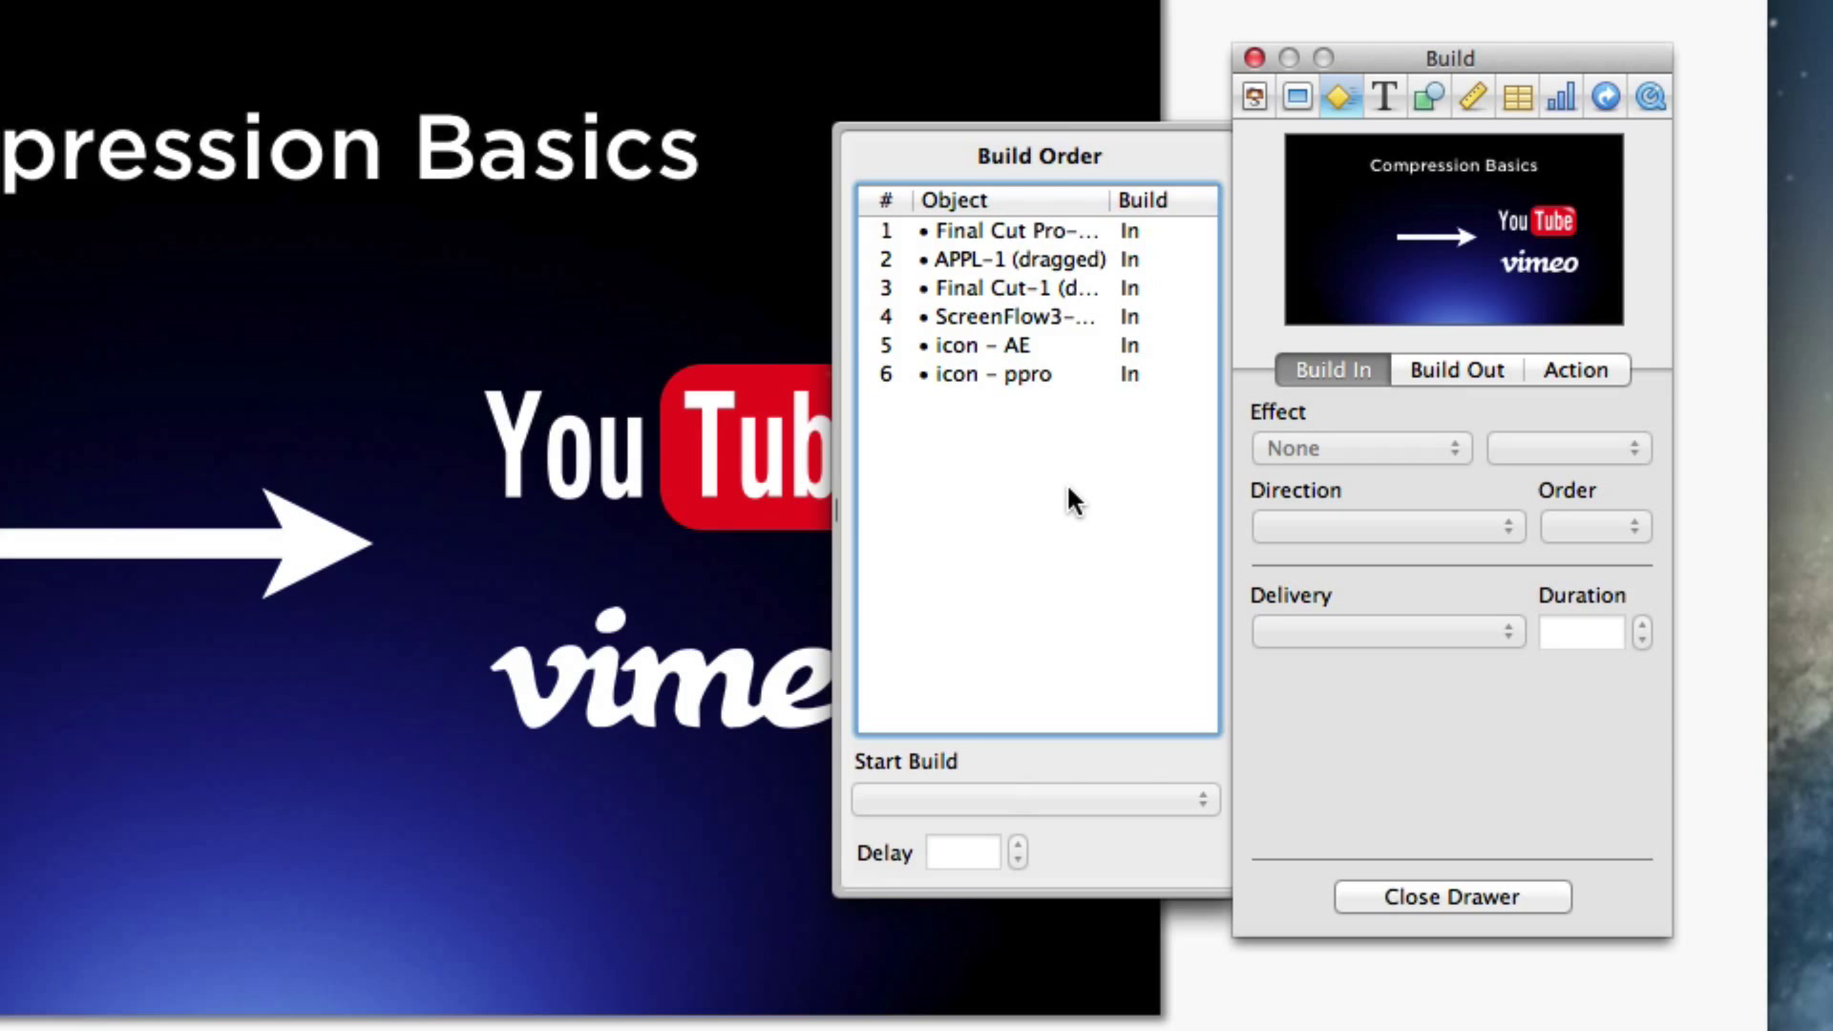
{"action": "left_click", "coordinate": [959, 225]}
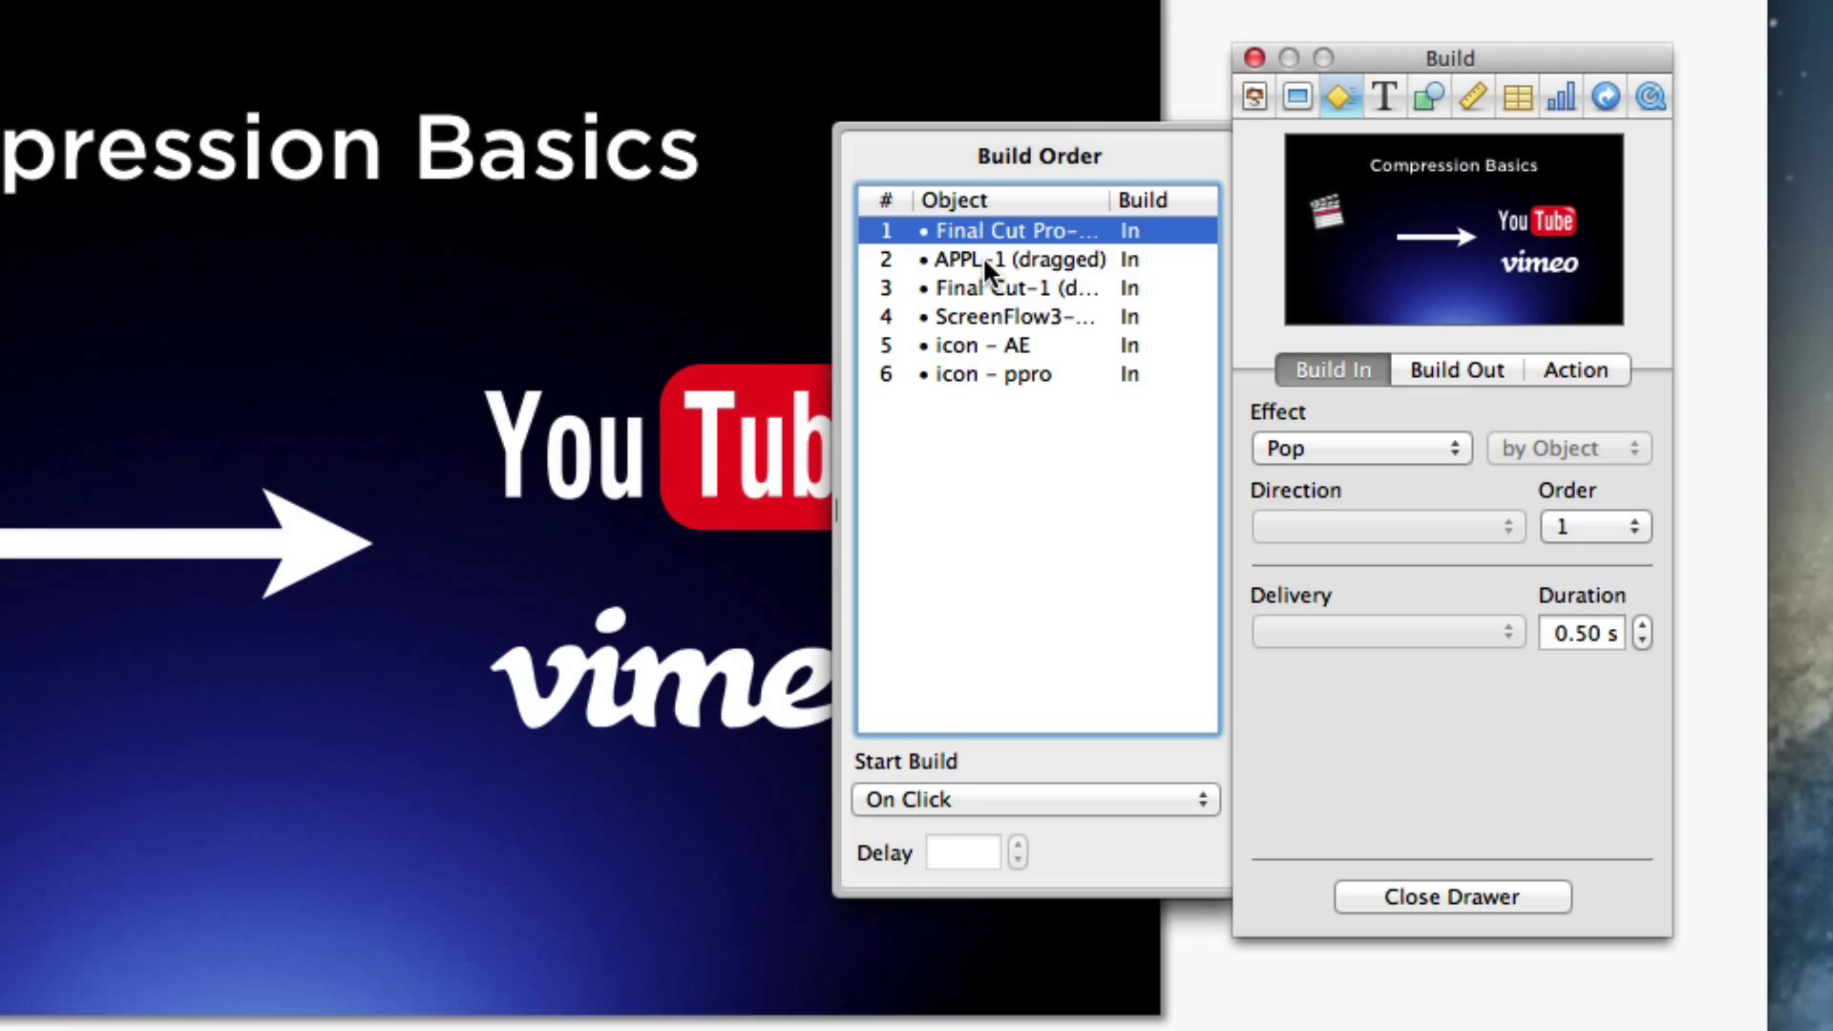
{"action": "left_click", "coordinate": [983, 256]}
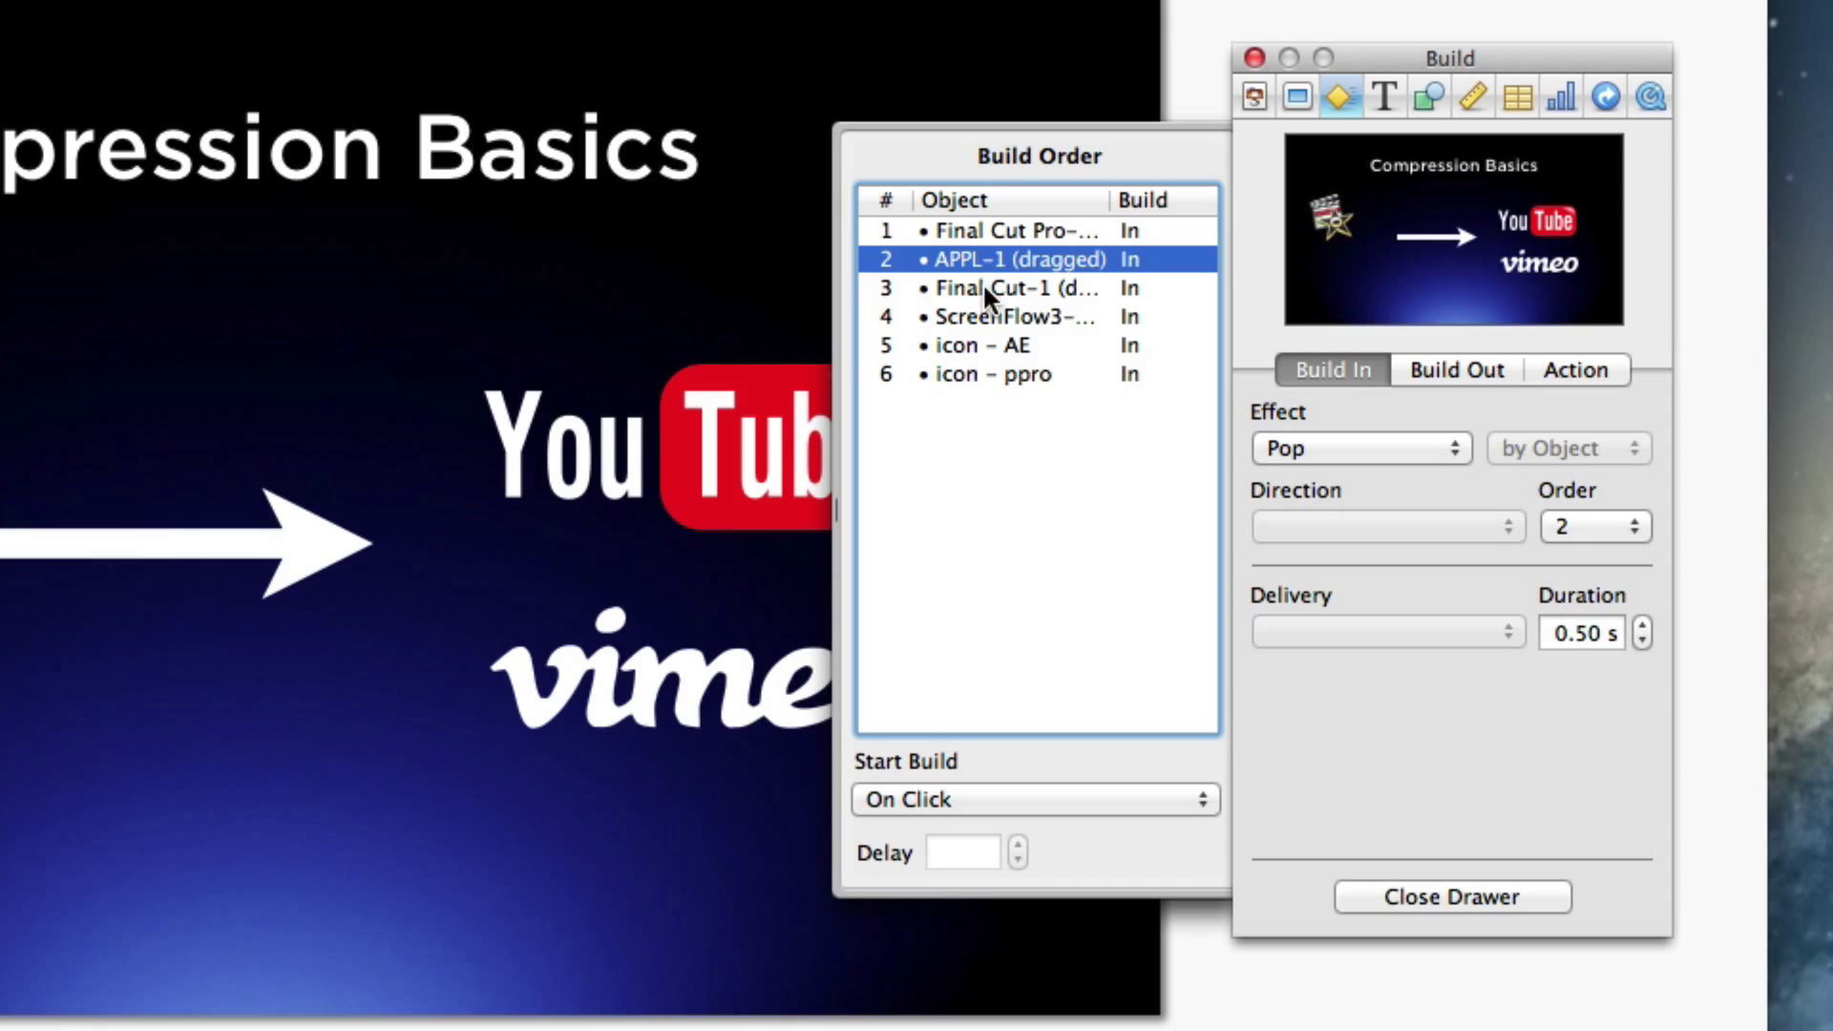
{"action": "left_click", "coordinate": [982, 286]}
{"action": "left_click", "coordinate": [982, 318]}
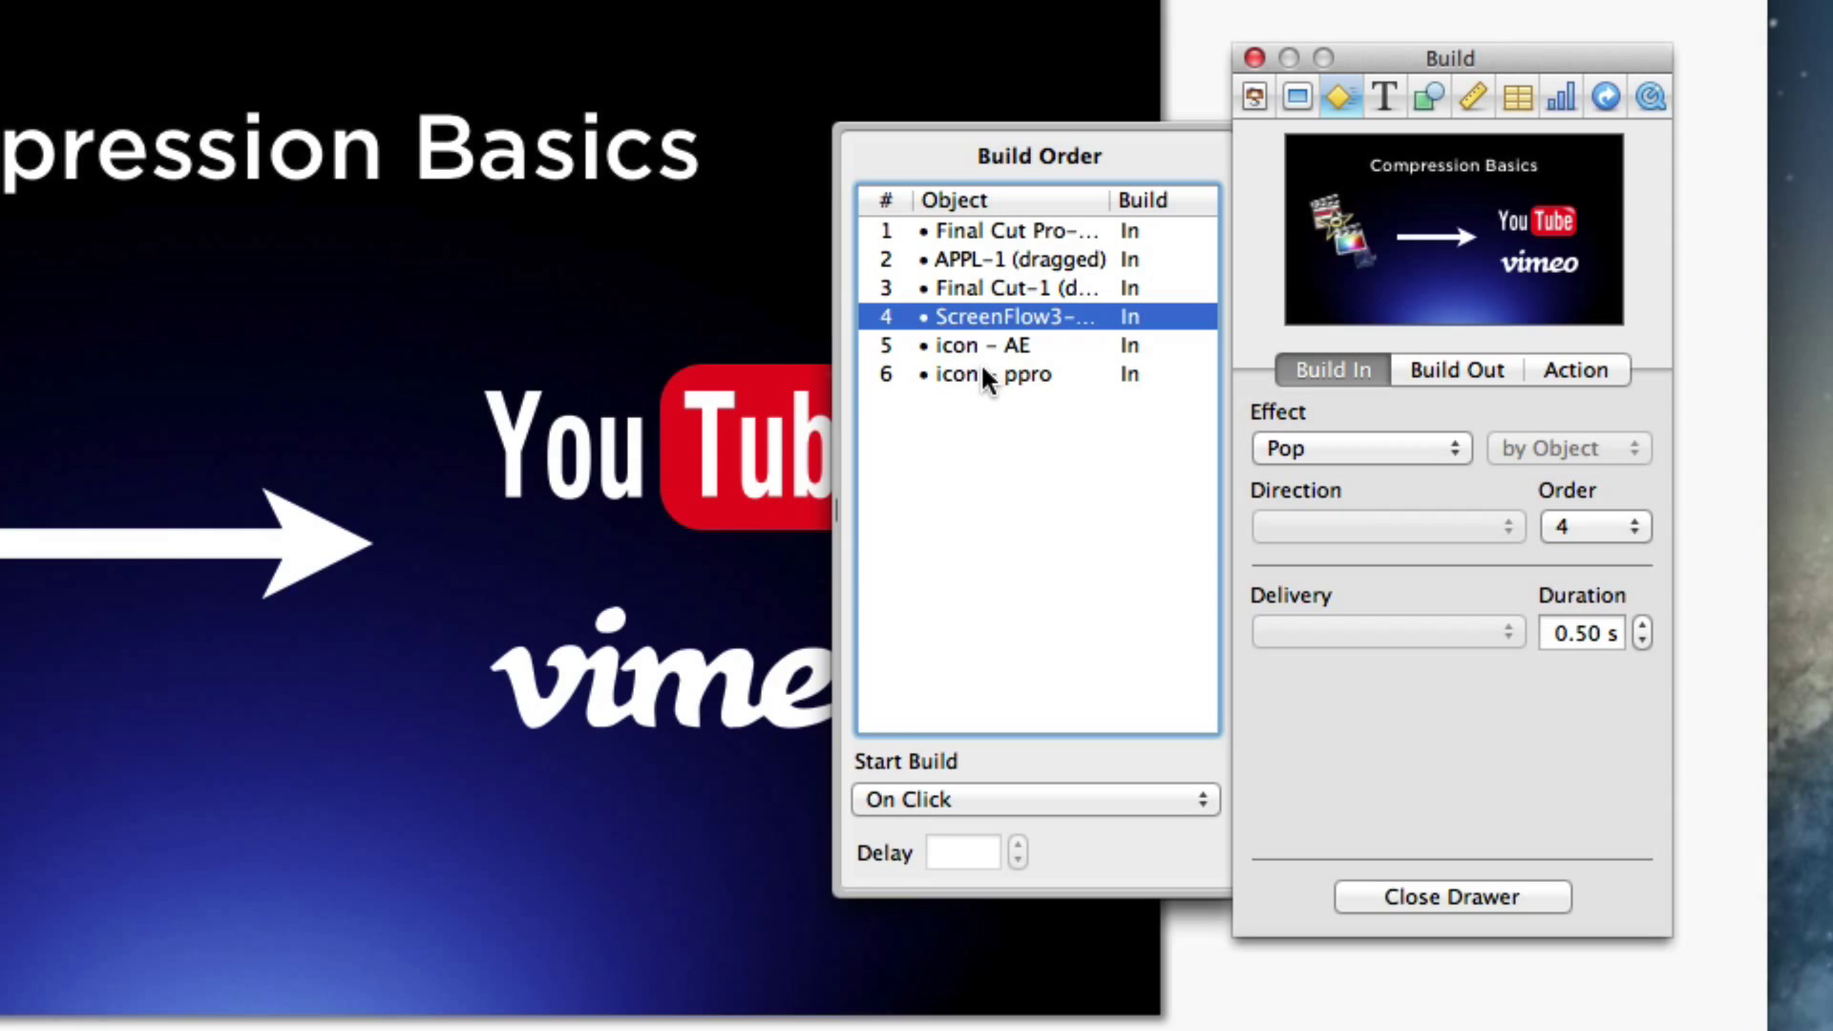
{"action": "left_click", "coordinate": [981, 348]}
{"action": "left_click", "coordinate": [982, 375]}
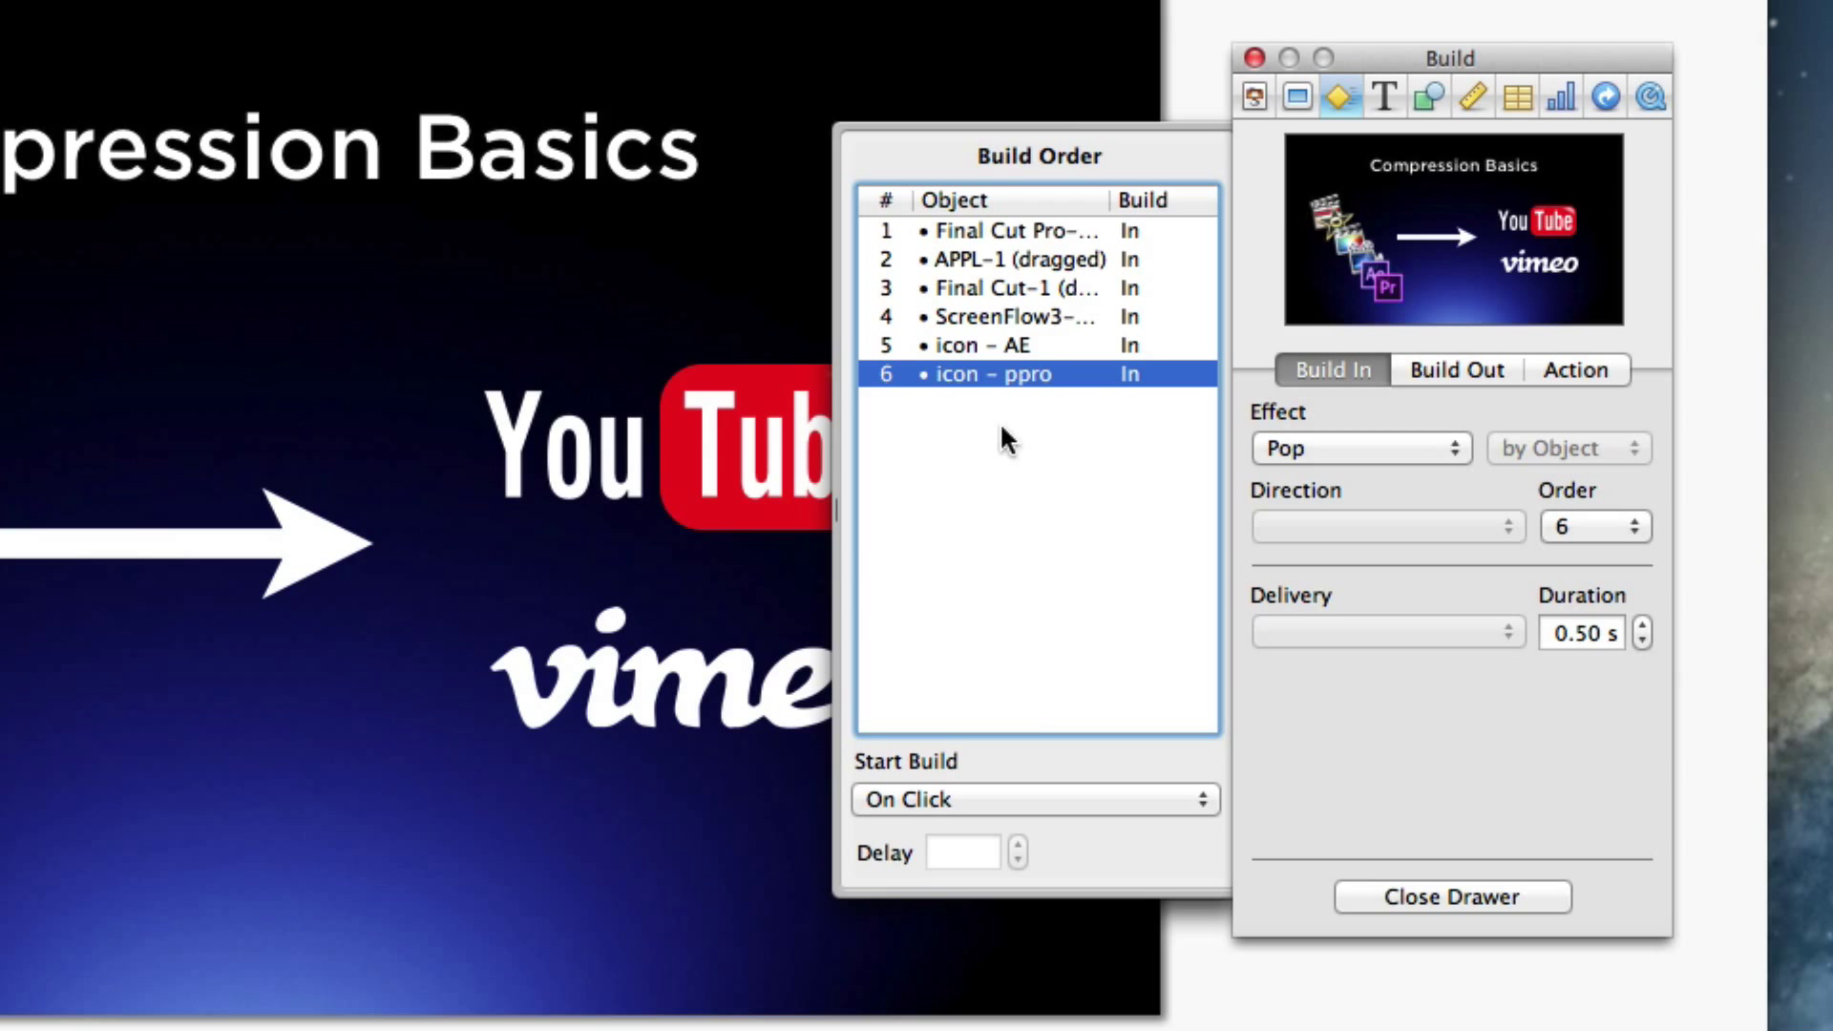
{"action": "left_click", "coordinate": [976, 251]}
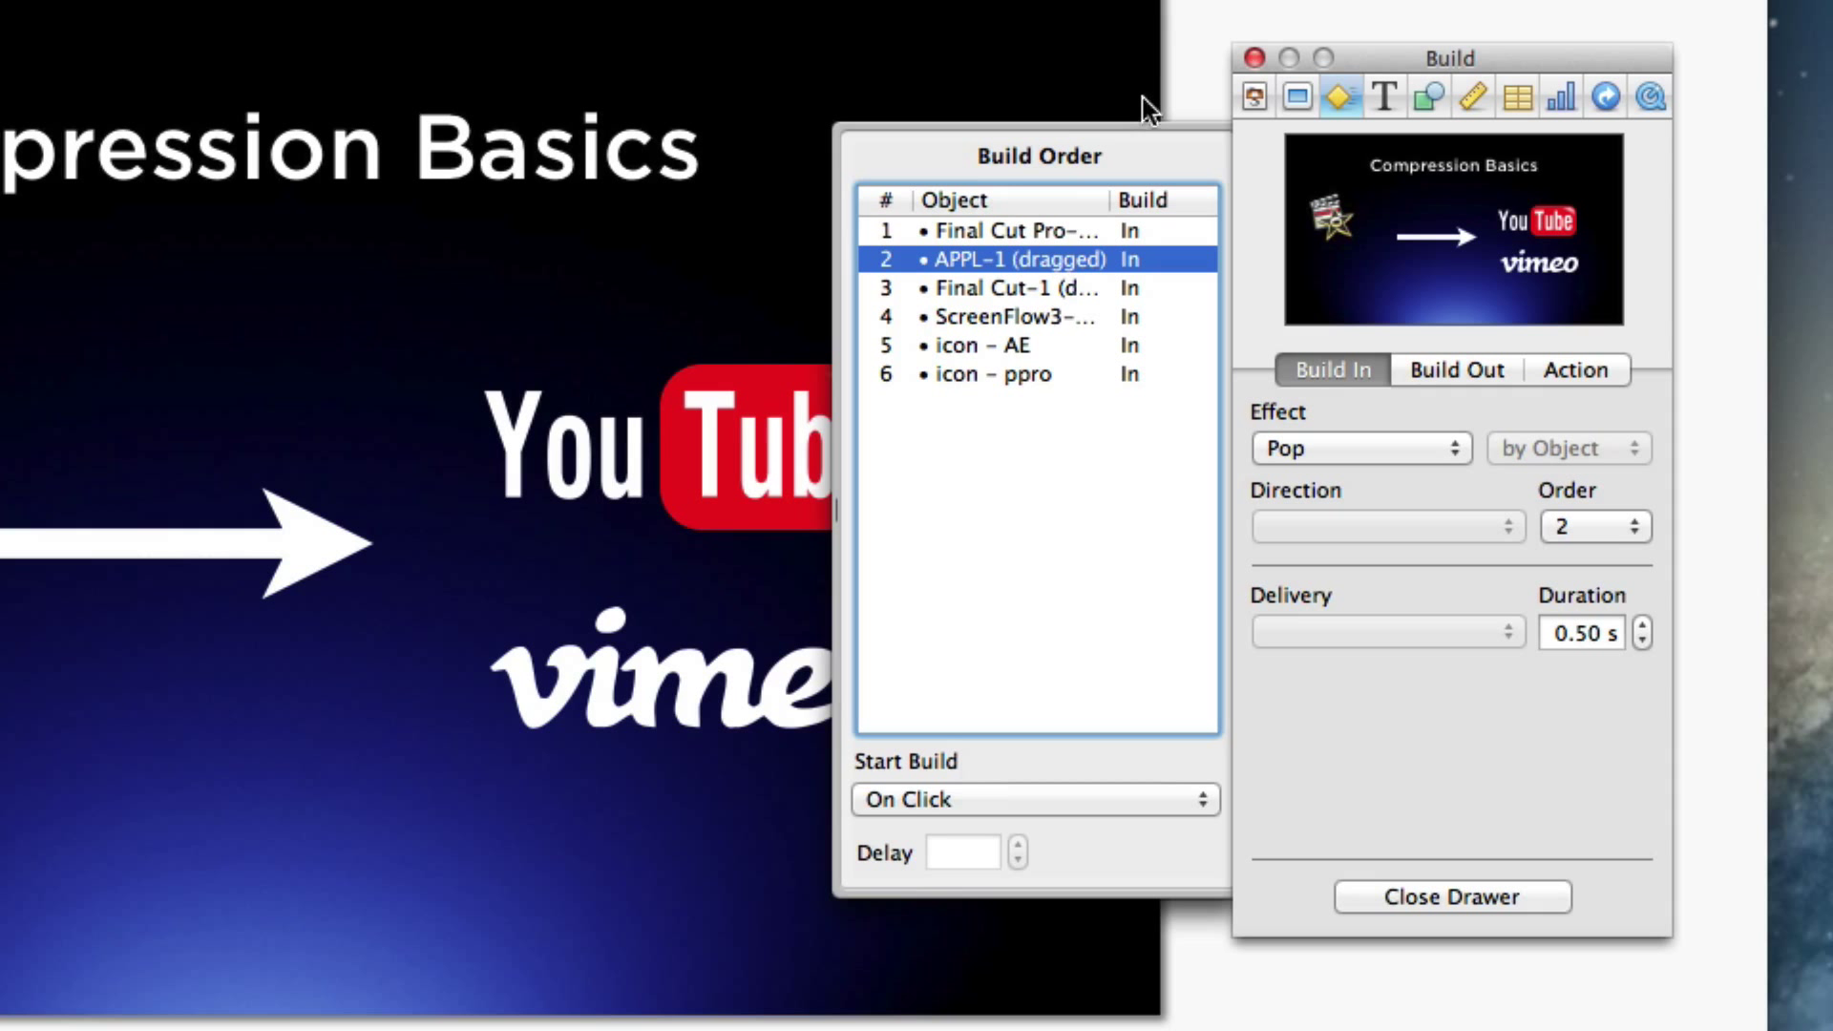
{"action": "left_click", "coordinate": [994, 228]}
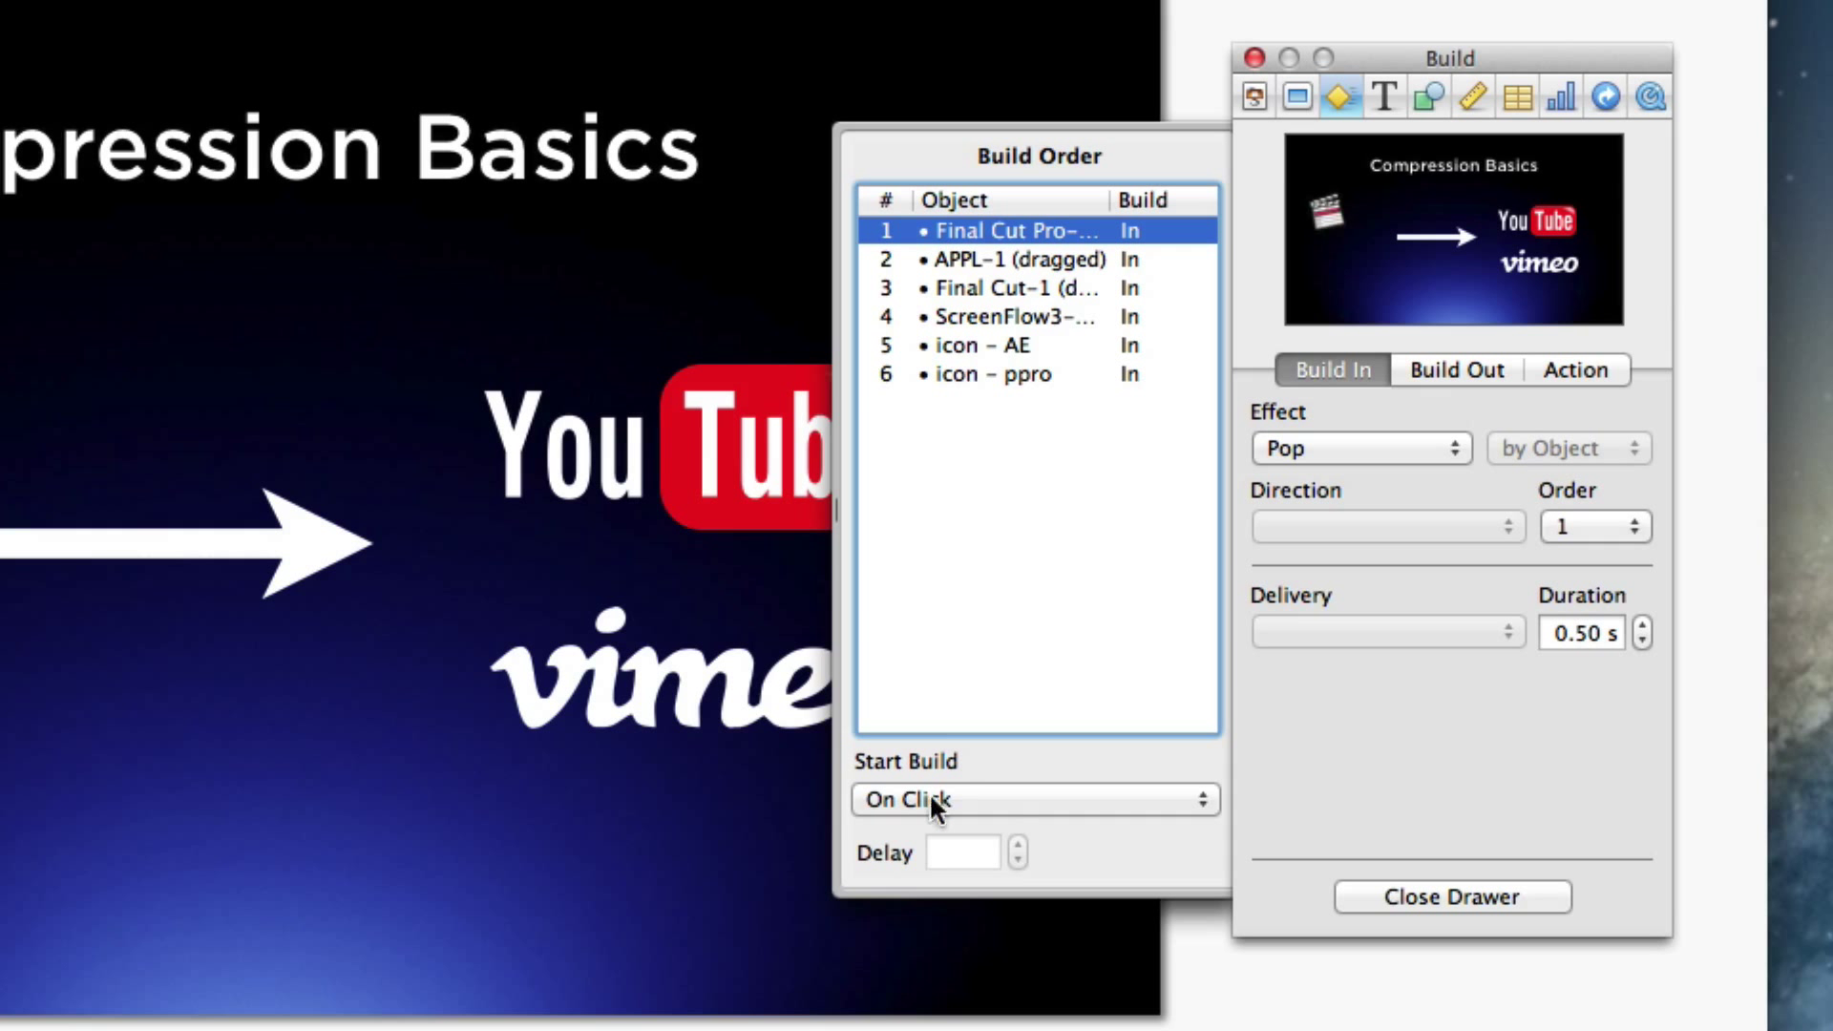
Step: Make builds 2 and 3 start automatically with build 1 after 0.1 s and 0.2 s
{"action": "left_click", "coordinate": [964, 252]}
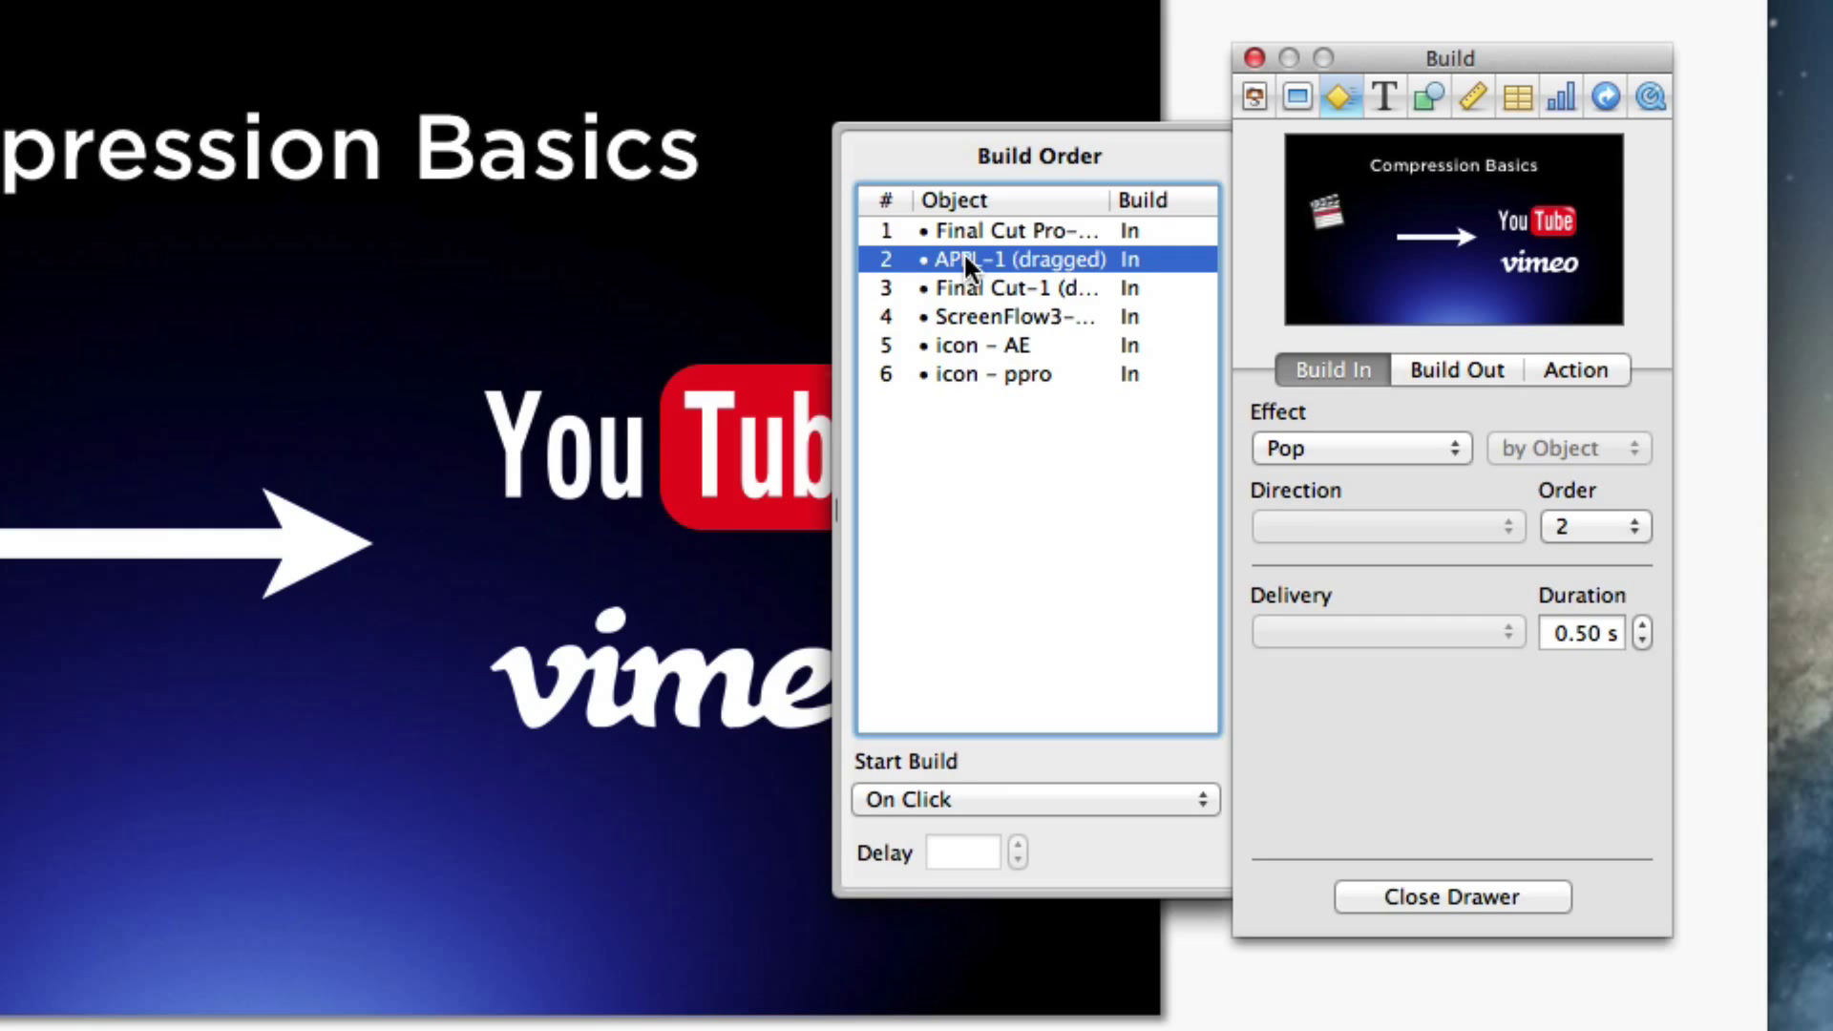
{"action": "left_click", "coordinate": [1027, 796]}
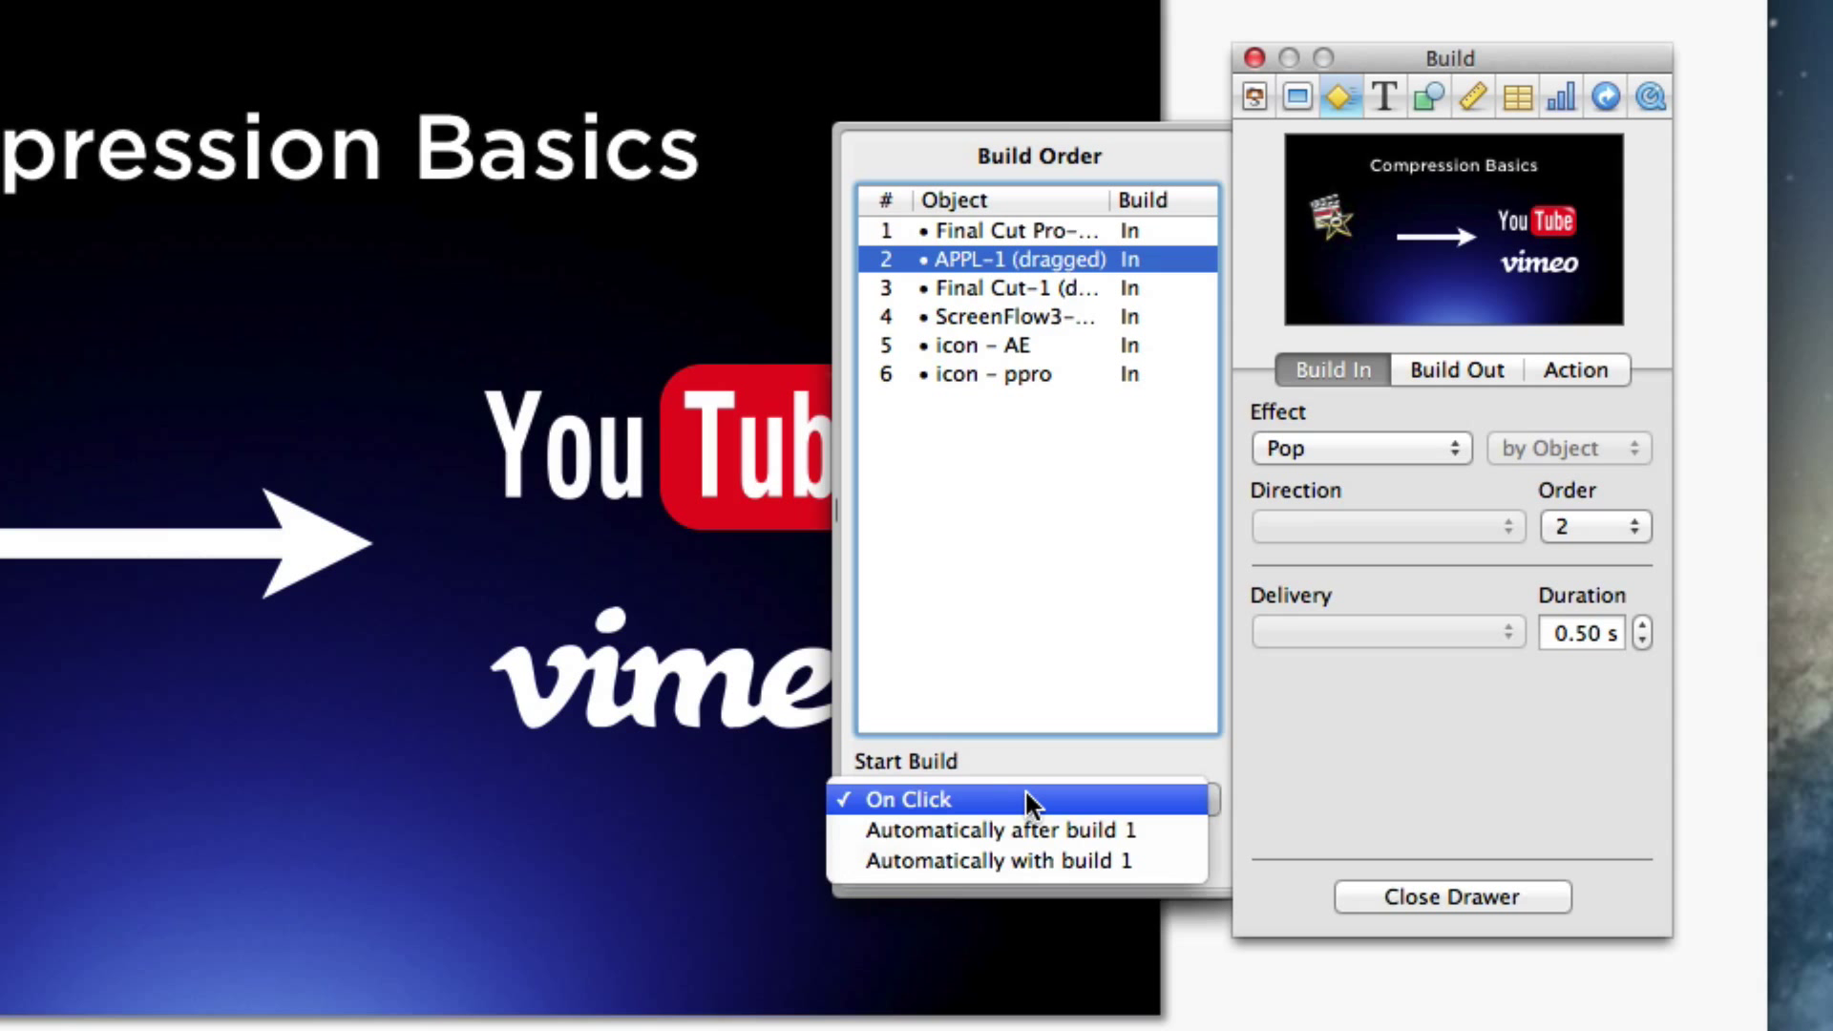
{"action": "left_click", "coordinate": [1079, 860]}
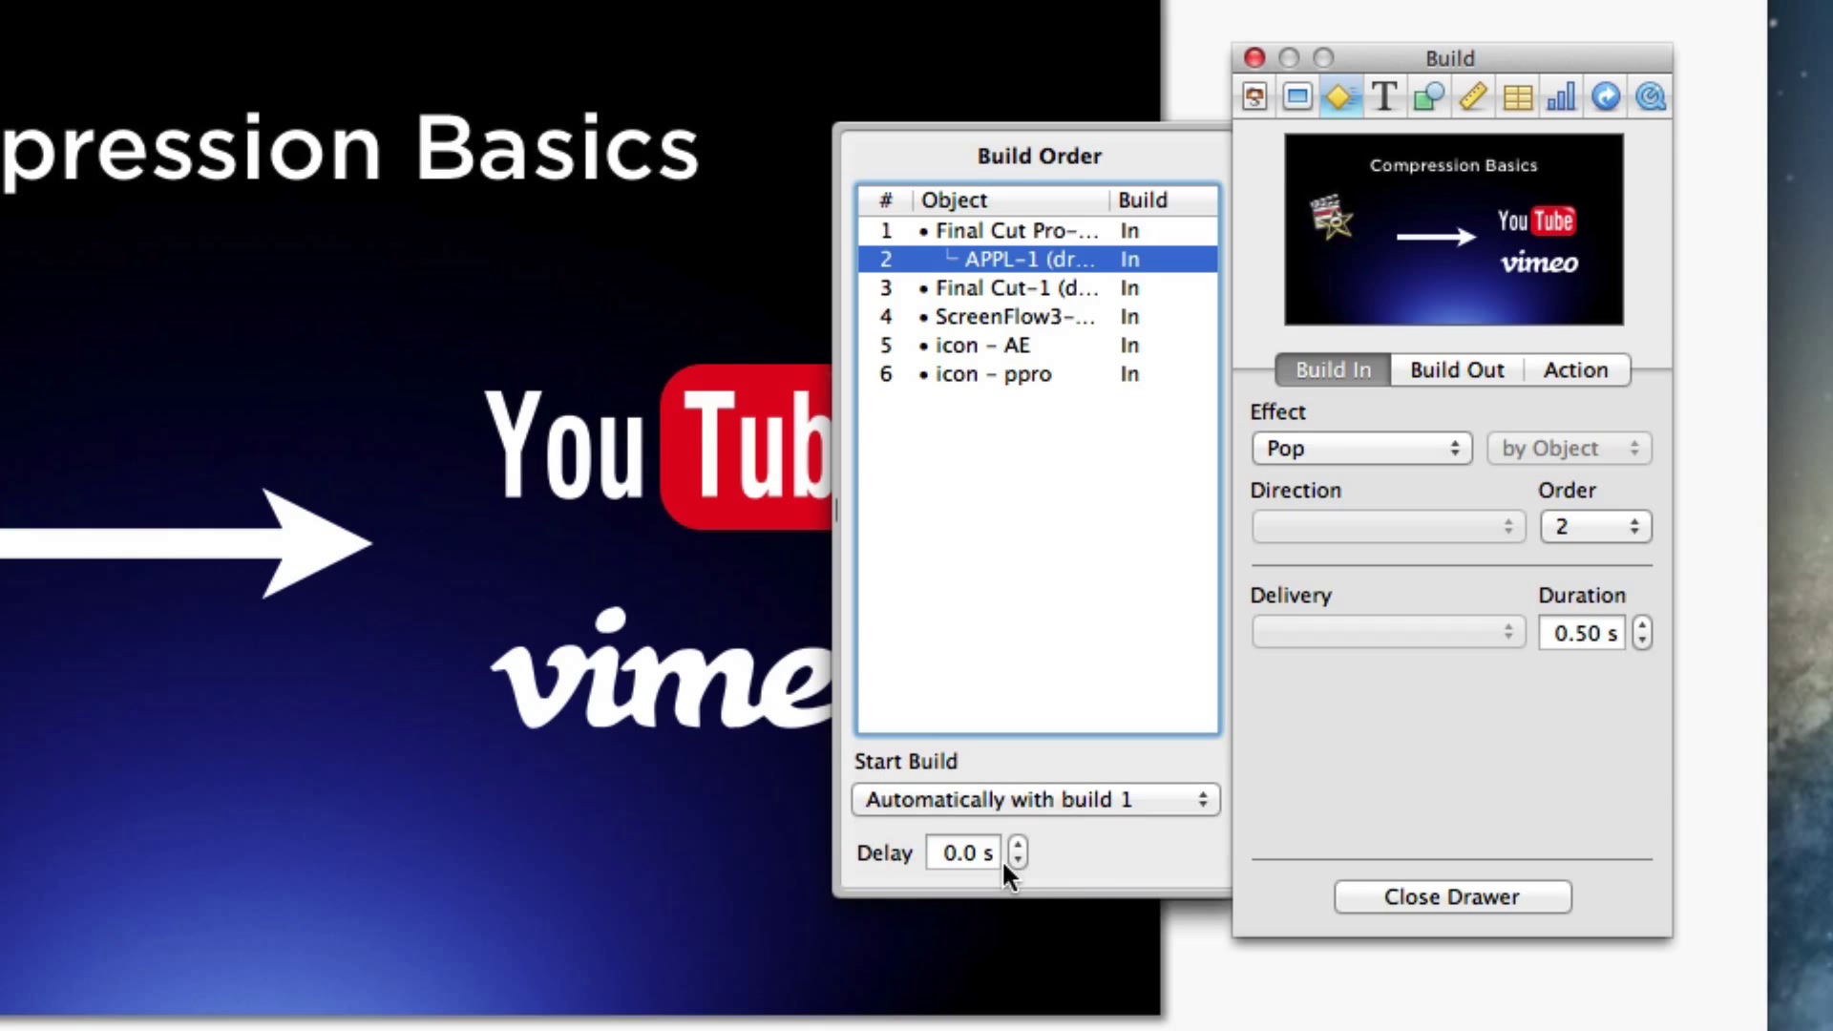
{"action": "left_click", "coordinate": [989, 851]}
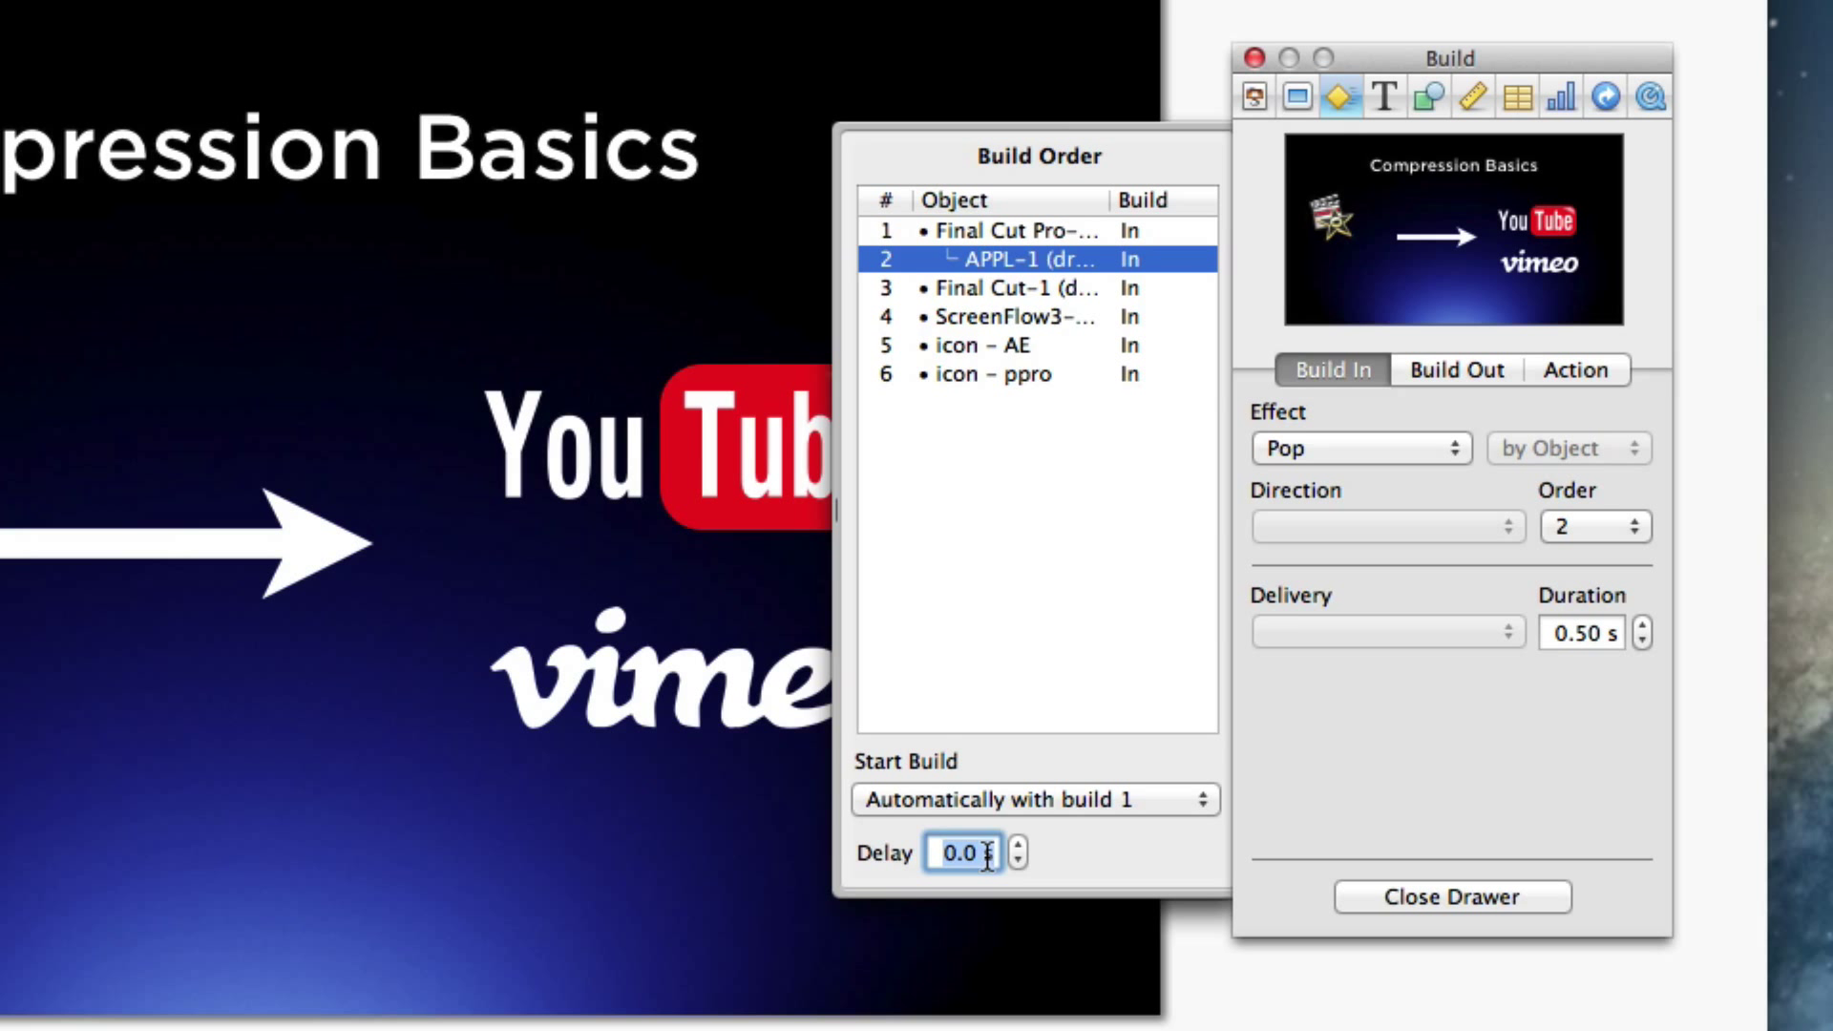
{"action": "type", "text": ".1"}
{"action": "key", "text": "Return"}
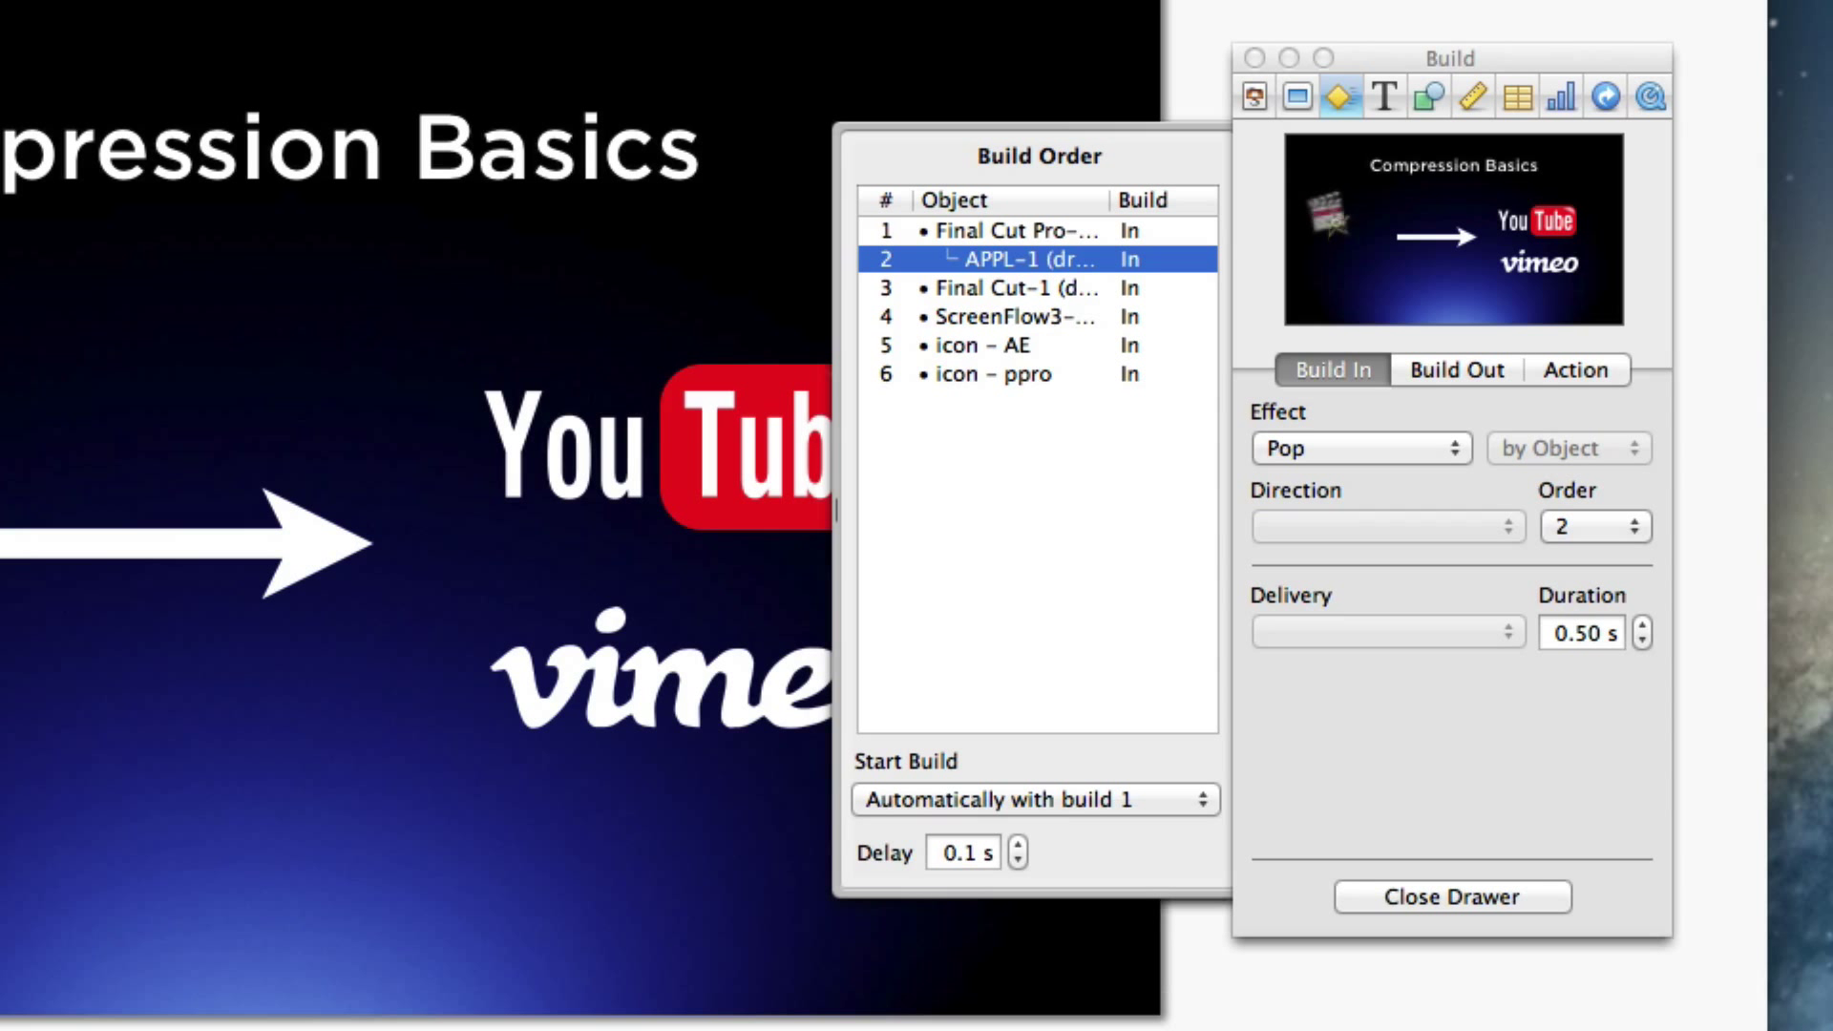
{"action": "left_click", "coordinate": [976, 279]}
{"action": "left_click", "coordinate": [975, 279]}
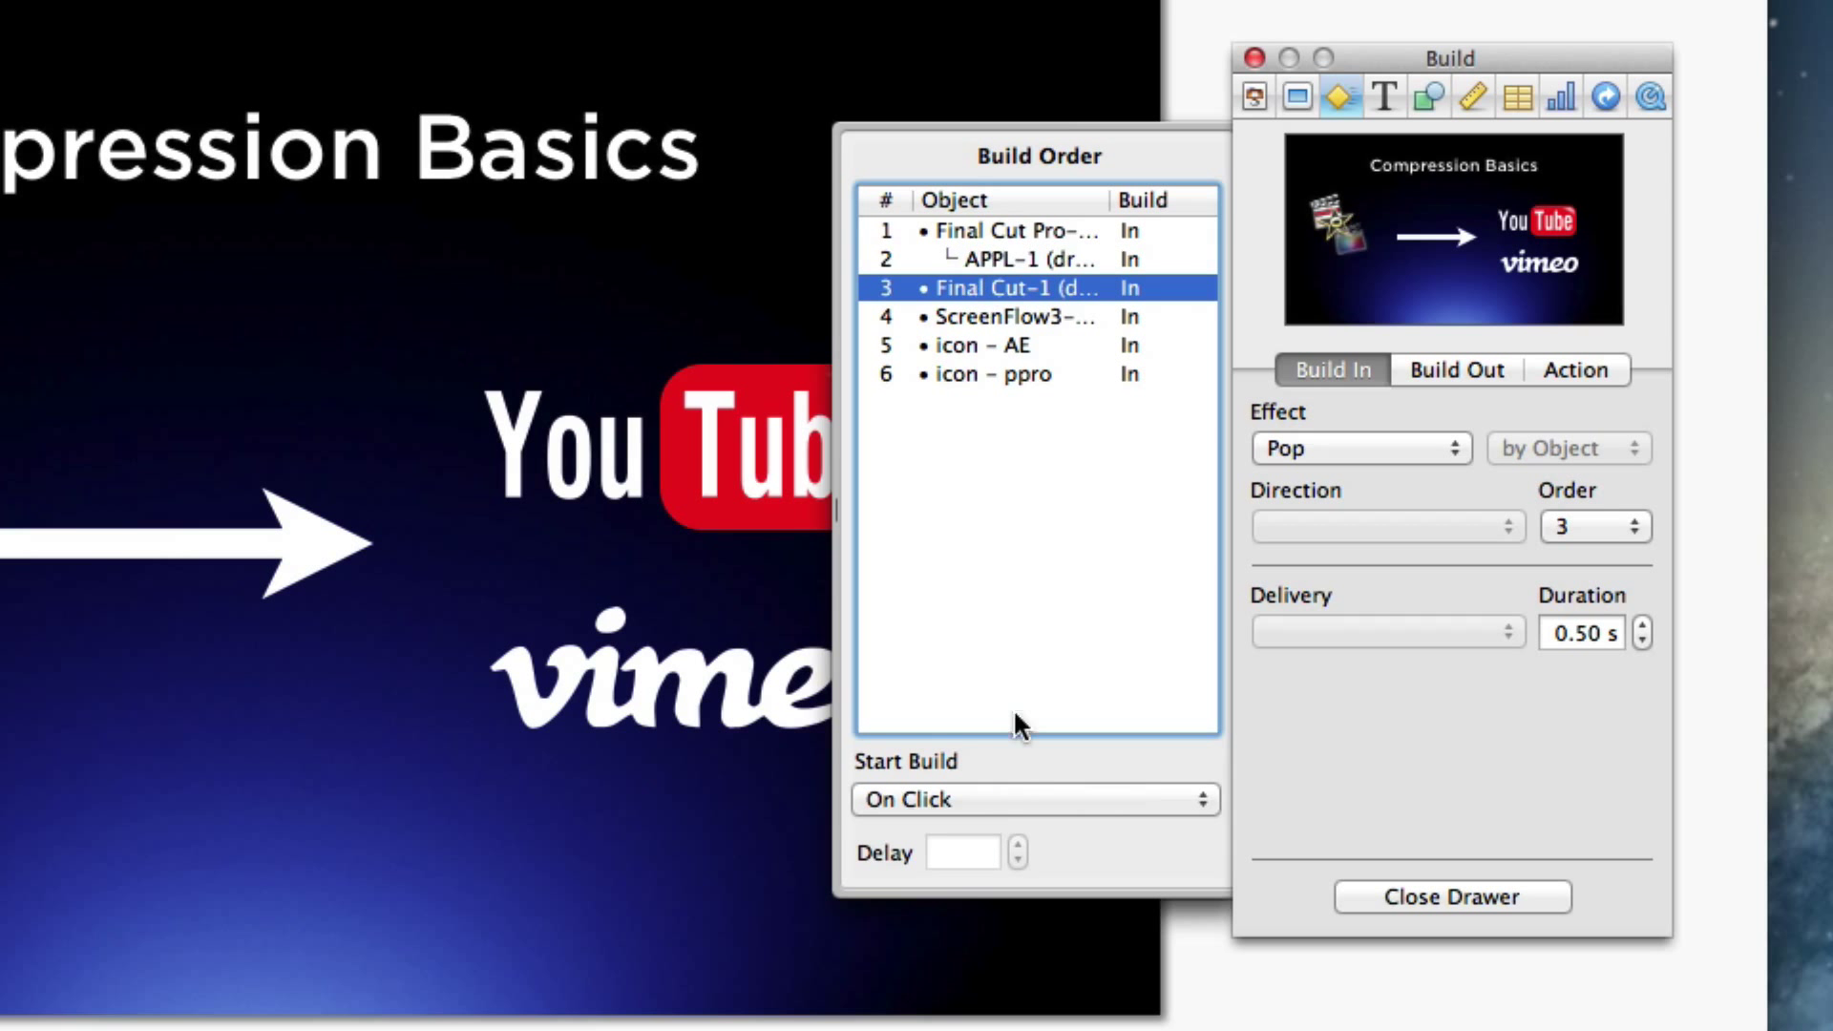
{"action": "left_click", "coordinate": [988, 791]}
{"action": "left_click", "coordinate": [988, 857]}
{"action": "left_click", "coordinate": [989, 851]}
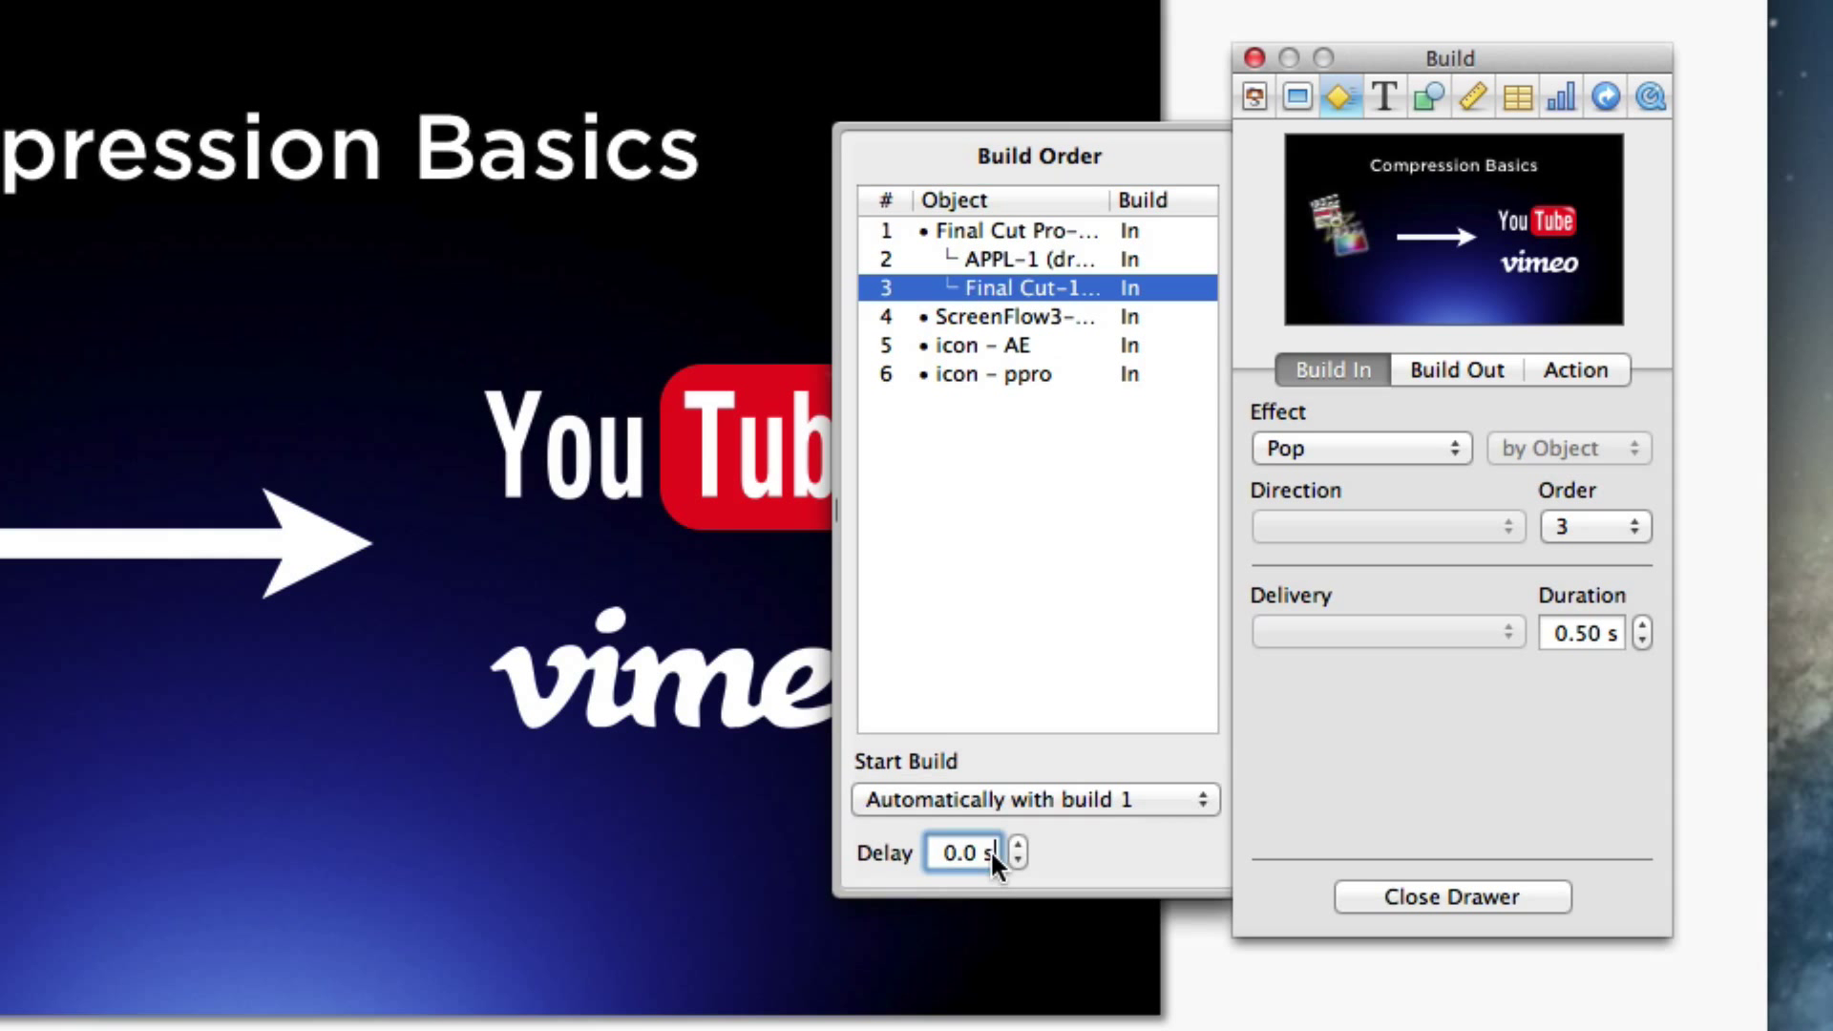
{"action": "type", "text": ".2"}
{"action": "key", "text": "Return"}
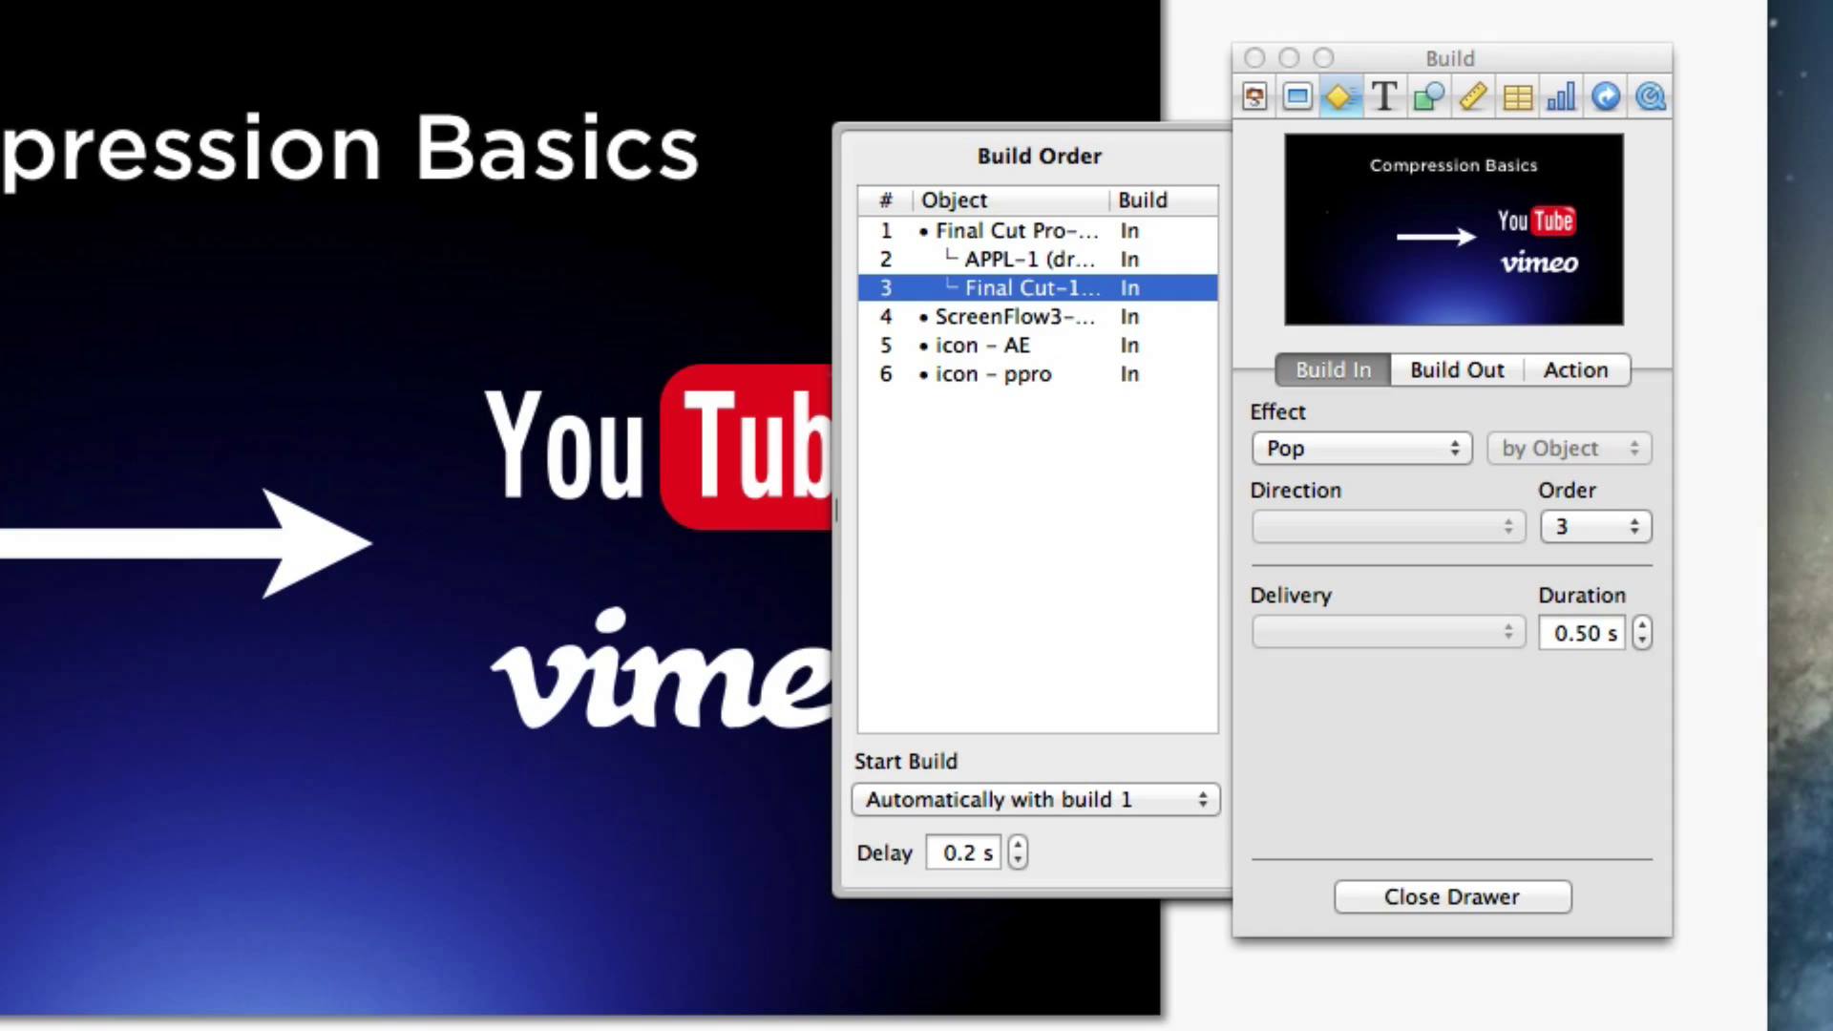
Step: Make builds 4 and 5 start automatically with build 1 after 0.3 s and 0.4 s
{"action": "left_click", "coordinate": [1023, 315]}
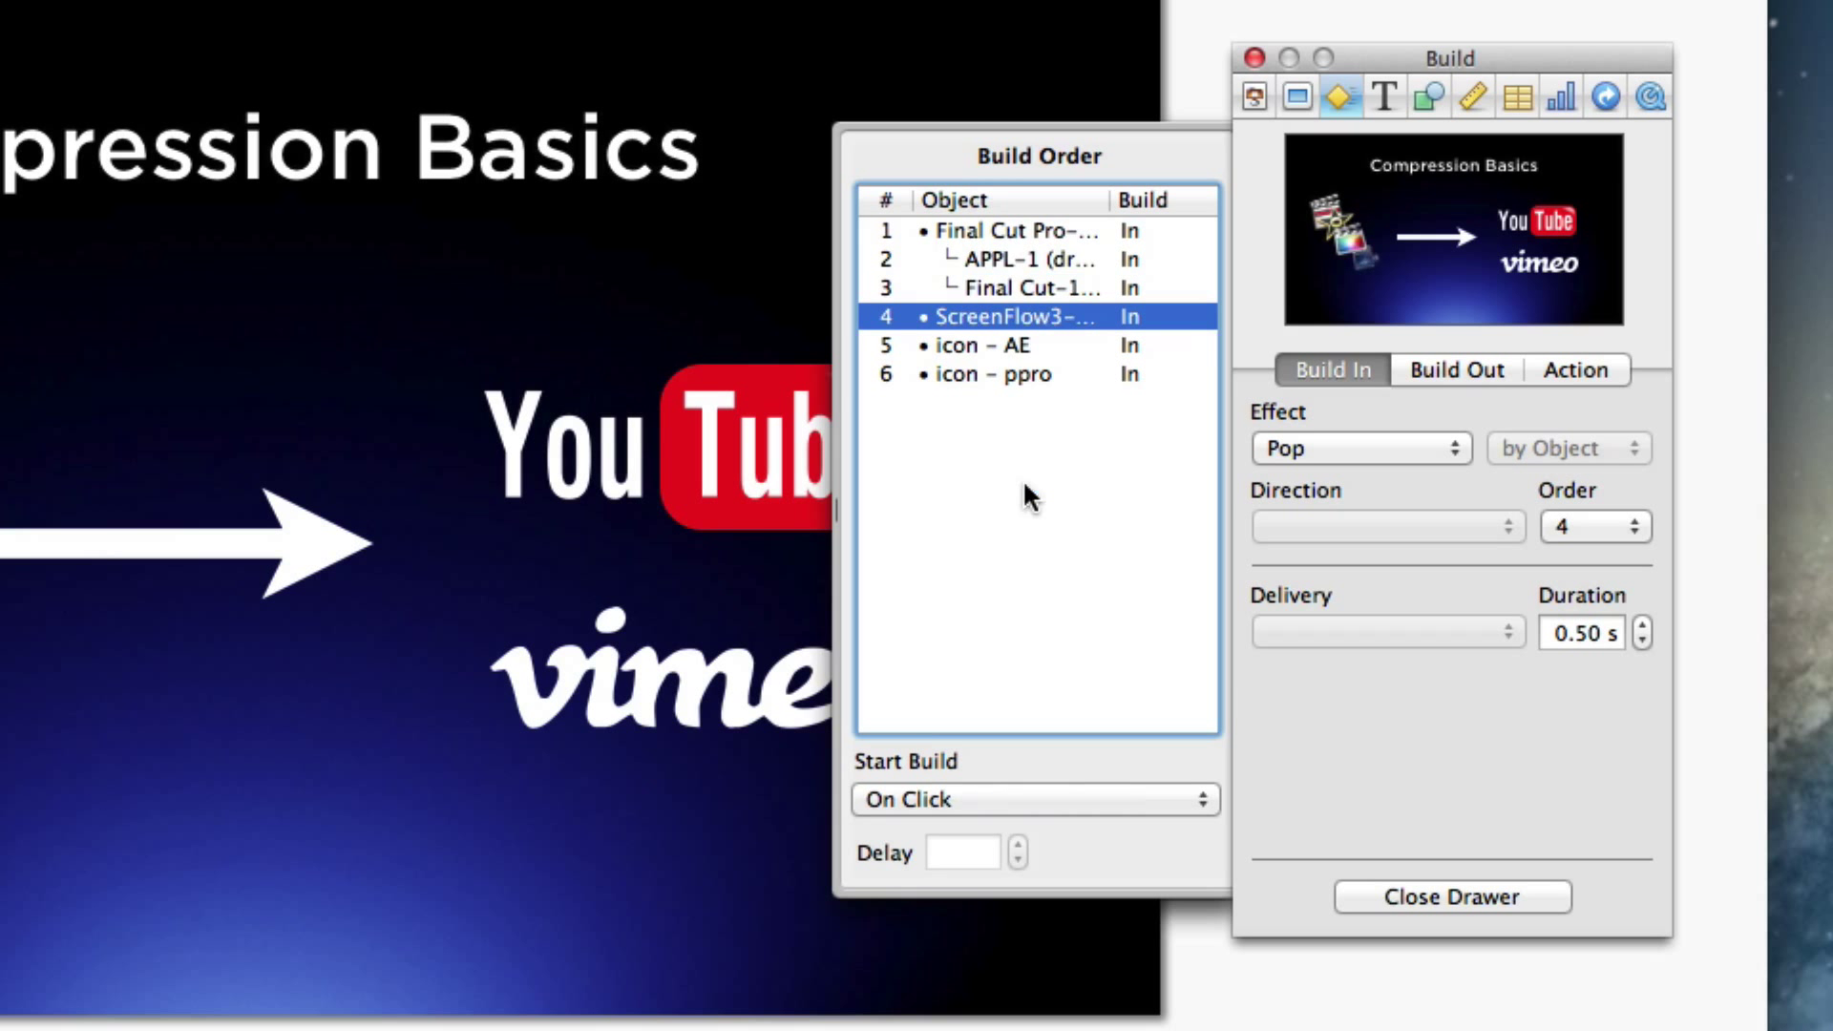
{"action": "left_click", "coordinate": [986, 798]}
{"action": "left_click", "coordinate": [988, 860]}
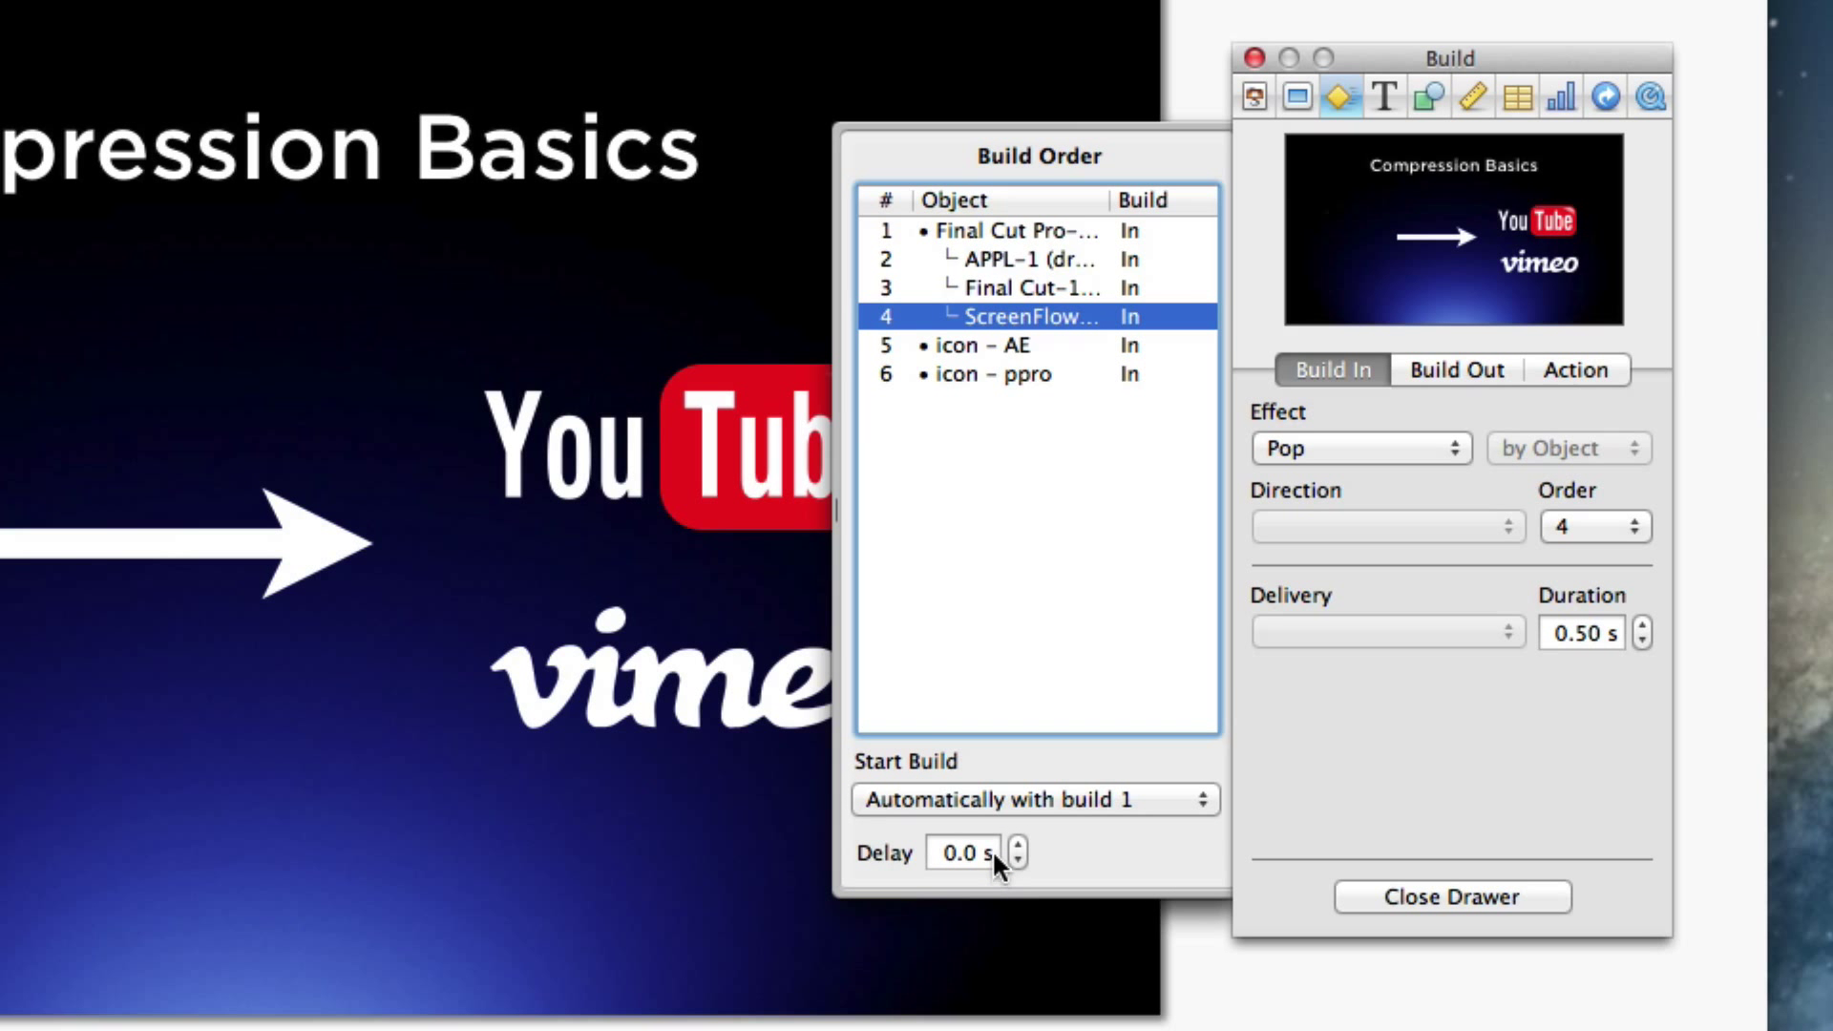
{"action": "left_click", "coordinate": [988, 851]}
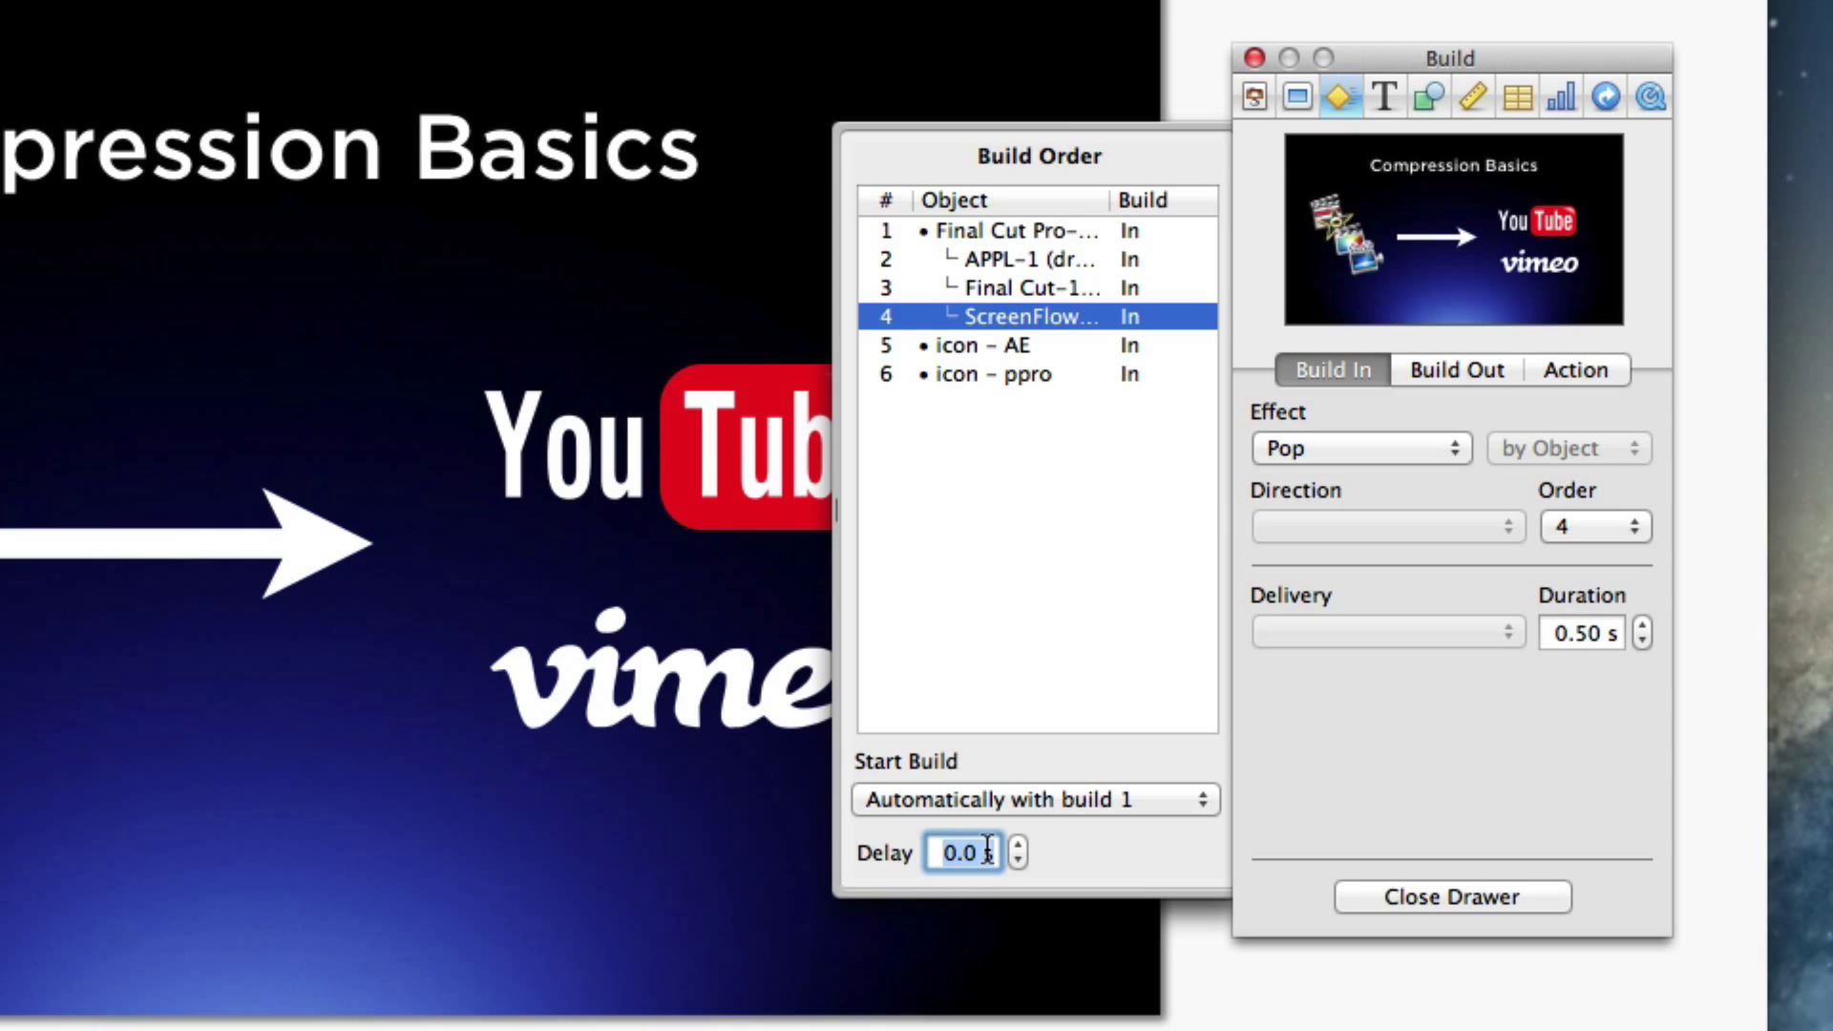
{"action": "type", "text": ".3"}
{"action": "key", "text": "Return"}
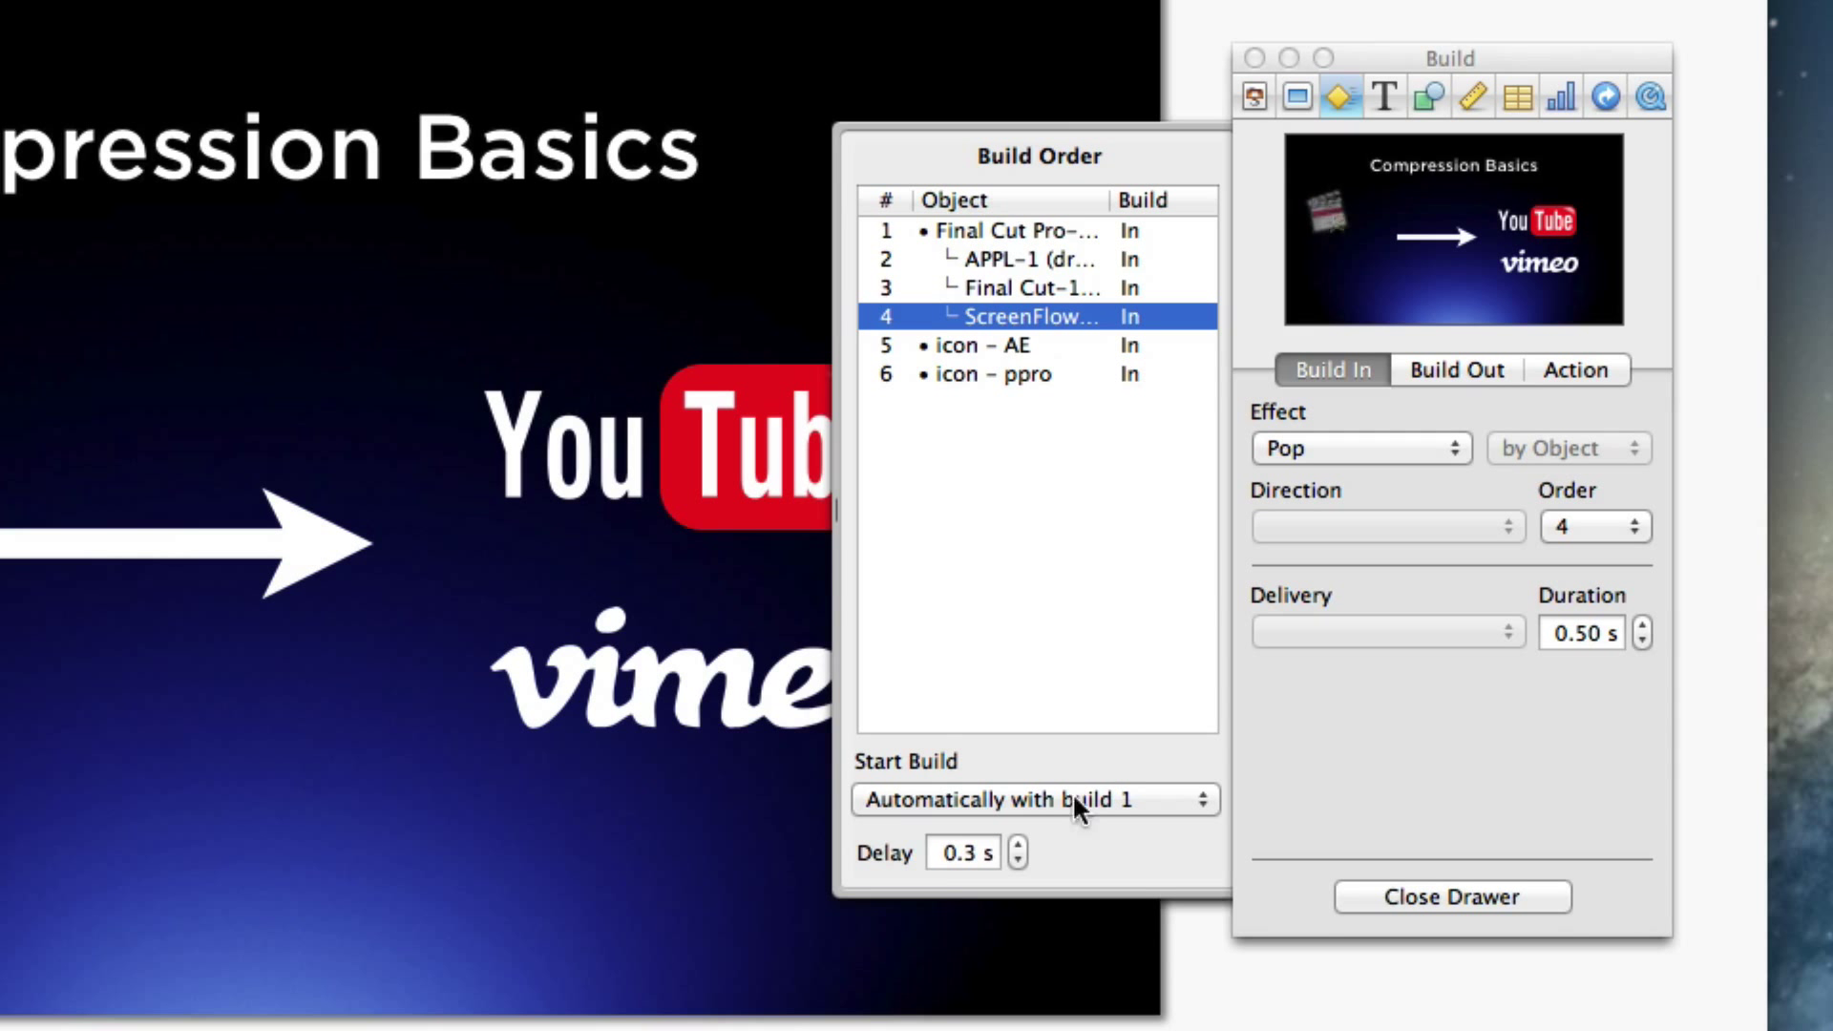
{"action": "left_click", "coordinate": [995, 344]}
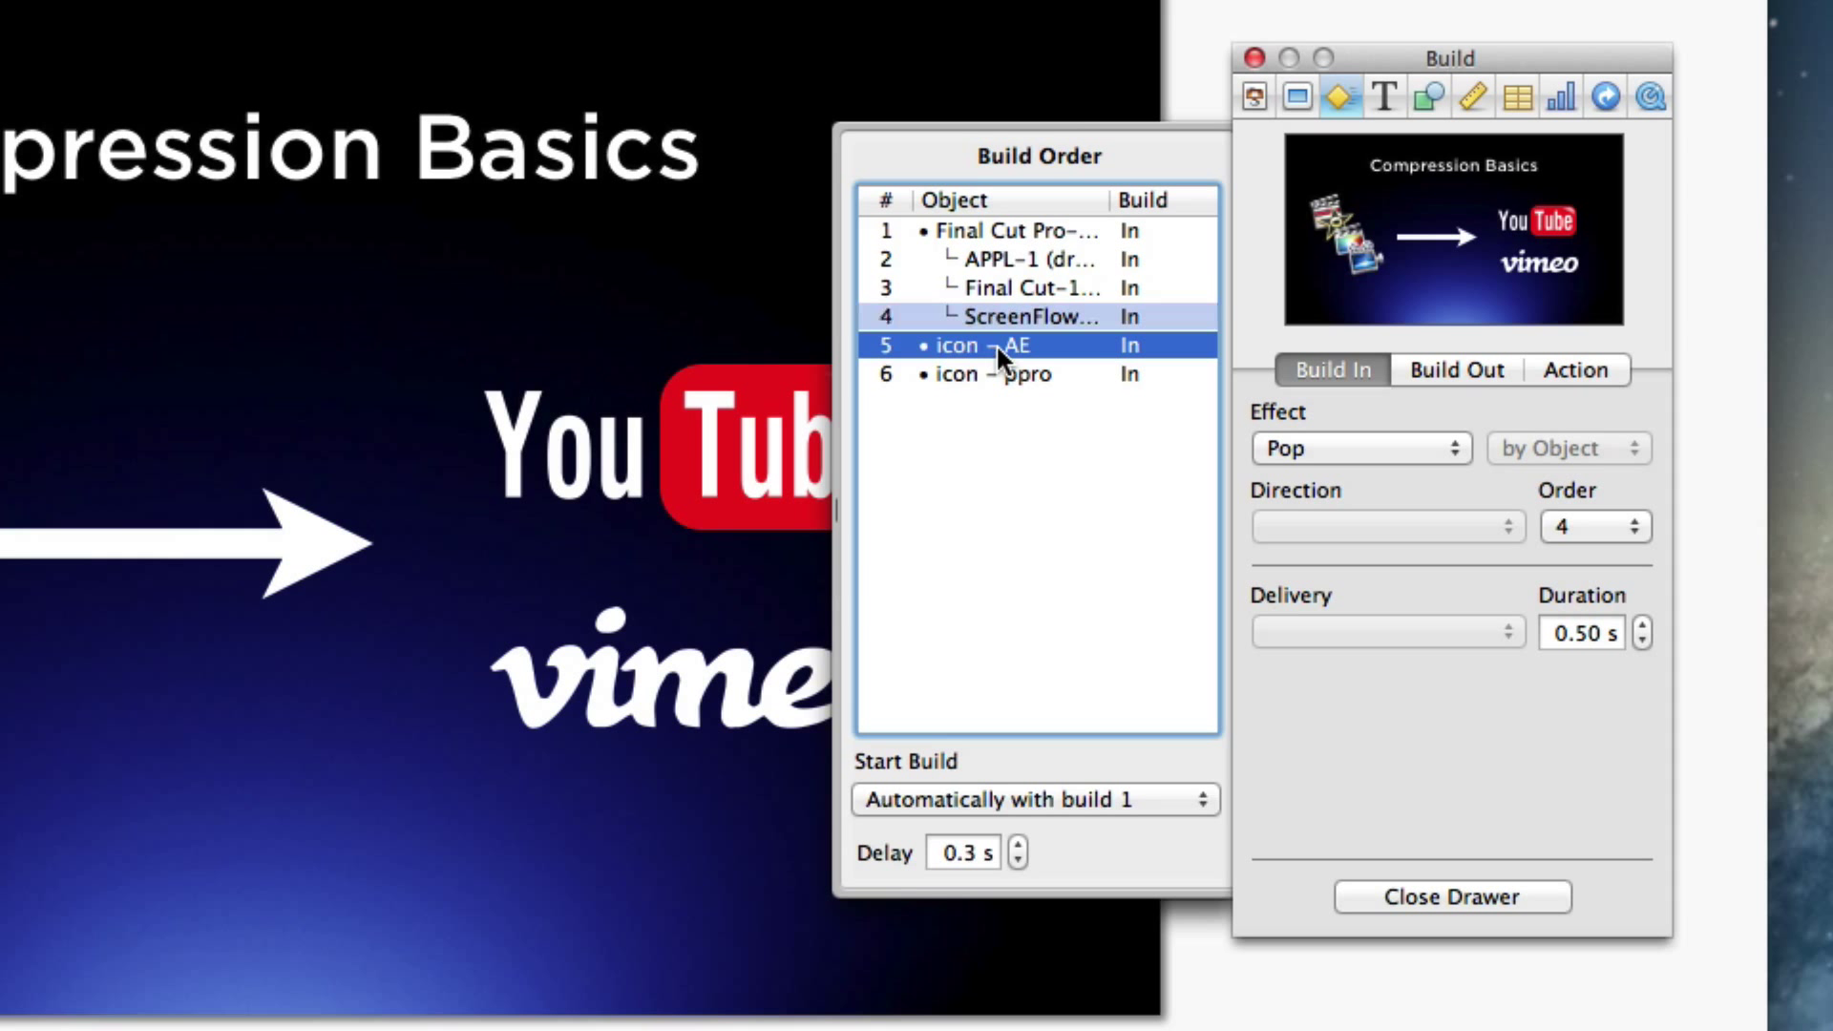
{"action": "left_click", "coordinate": [971, 797]}
{"action": "left_click", "coordinate": [972, 852]}
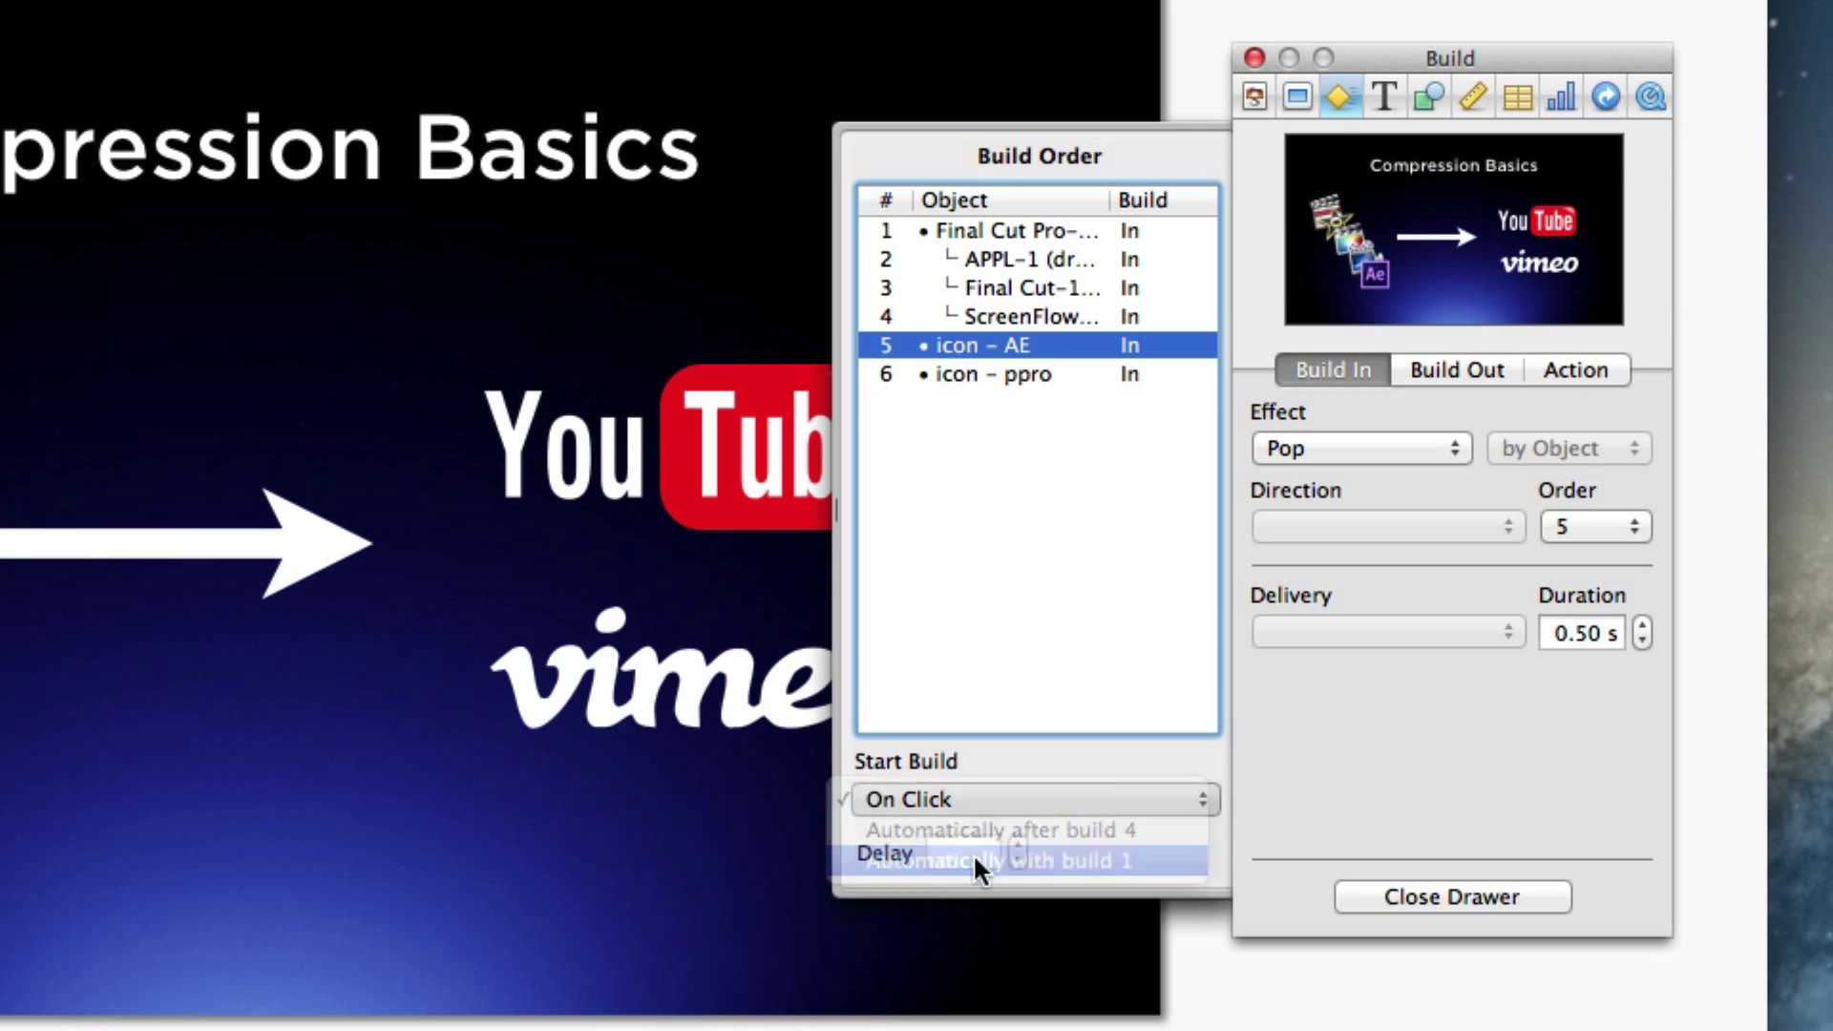
{"action": "double_click", "coordinate": [972, 851]}
{"action": "type", "text": ".4"}
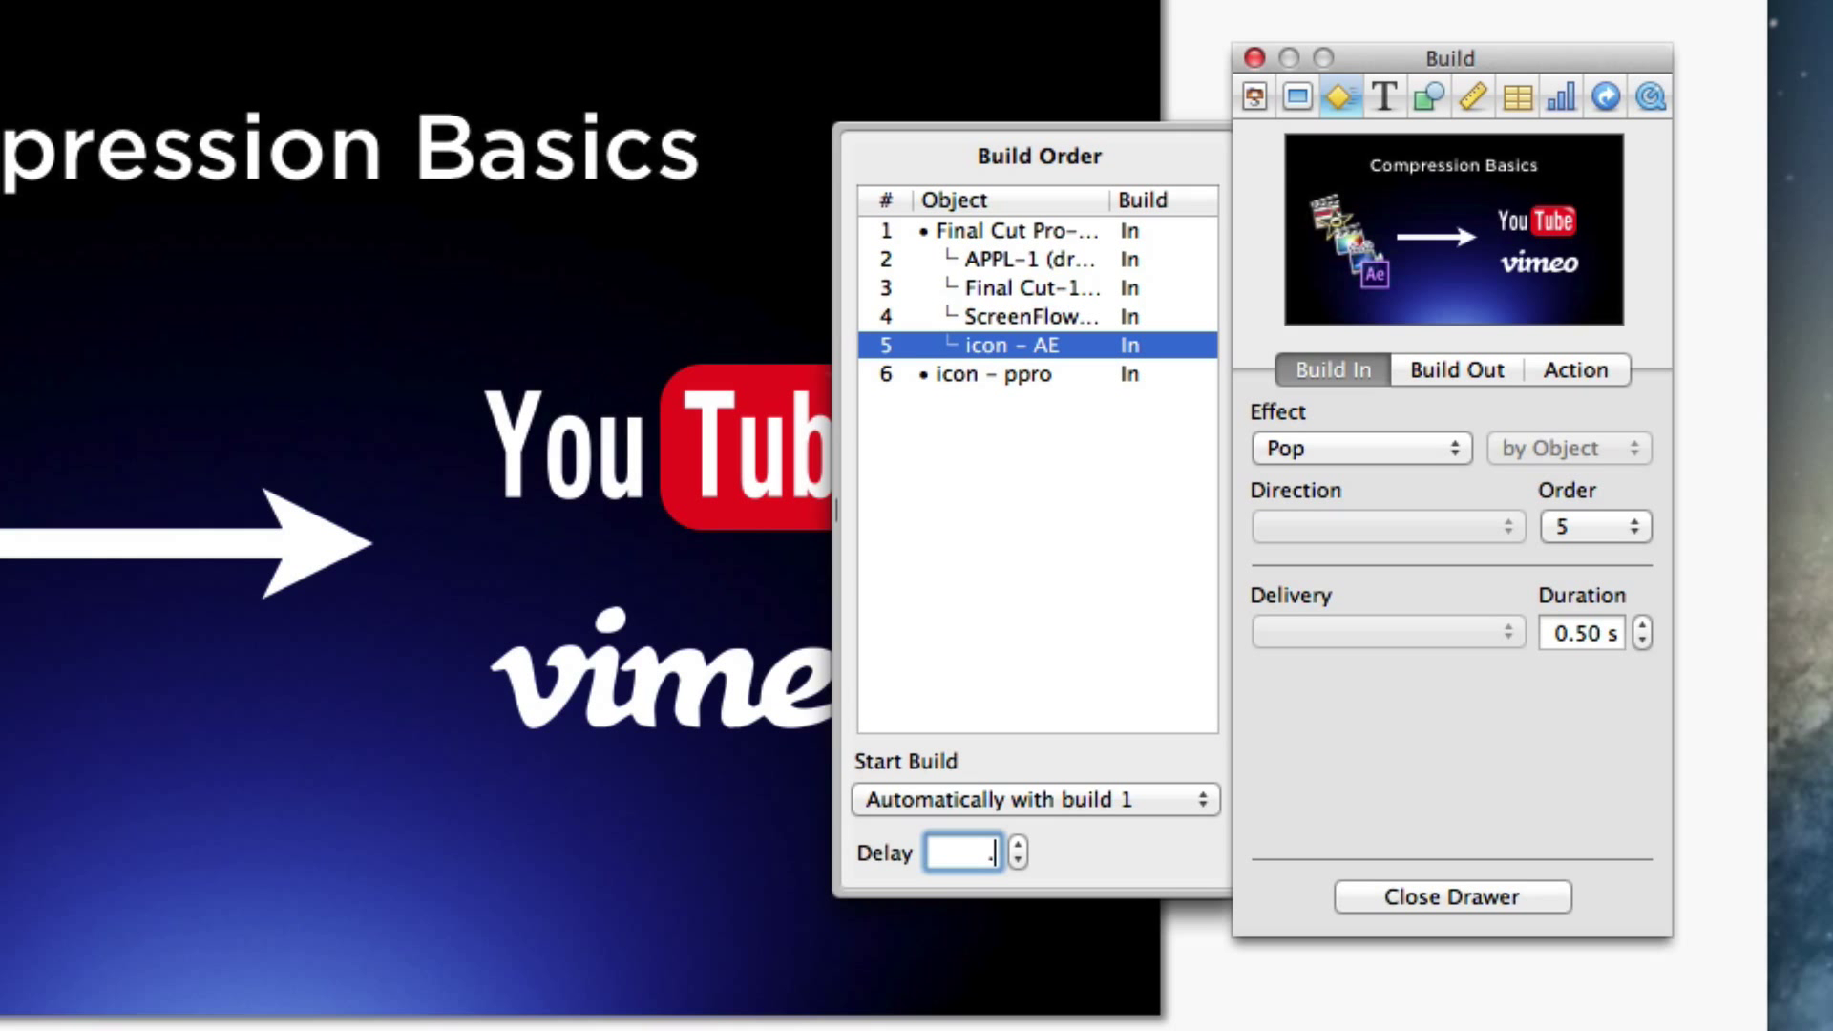
{"action": "key", "text": "Return"}
Step: Make build 6 start automatically with build 1 after a 0.5 s delay
{"action": "left_click", "coordinate": [1038, 372]}
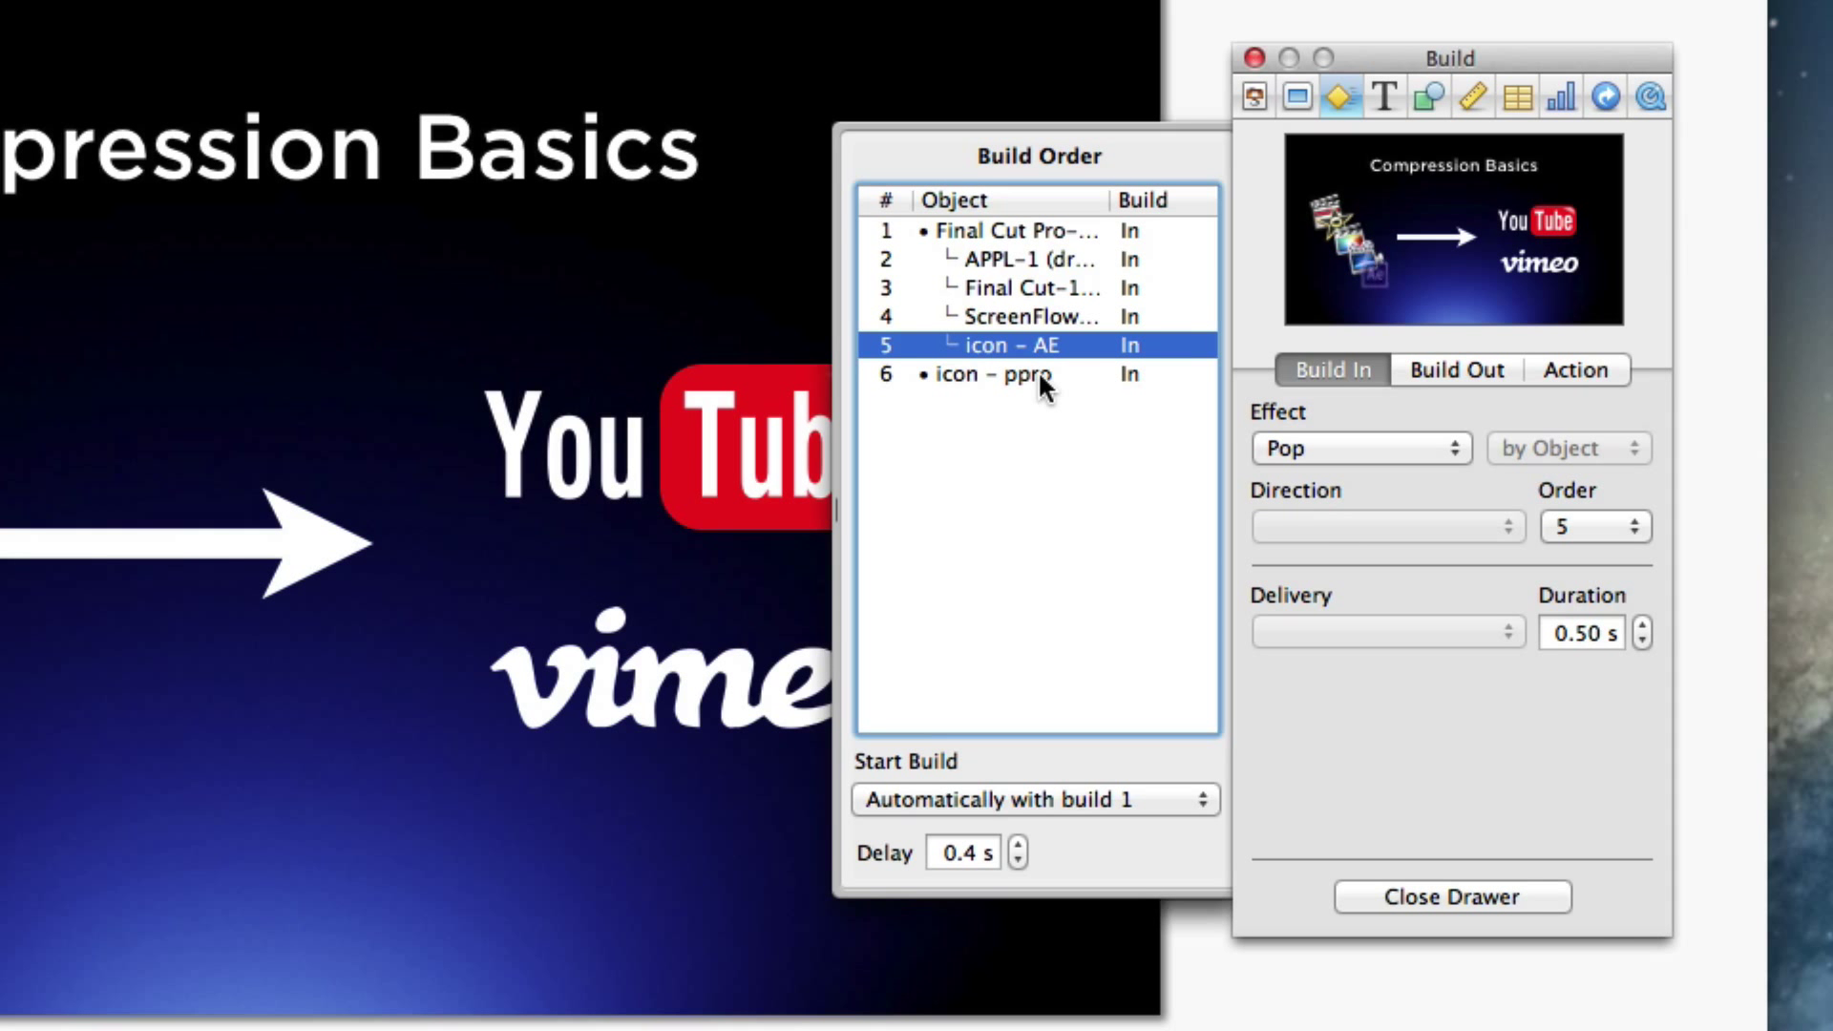
{"action": "left_click", "coordinate": [965, 798]}
{"action": "left_click", "coordinate": [971, 850]}
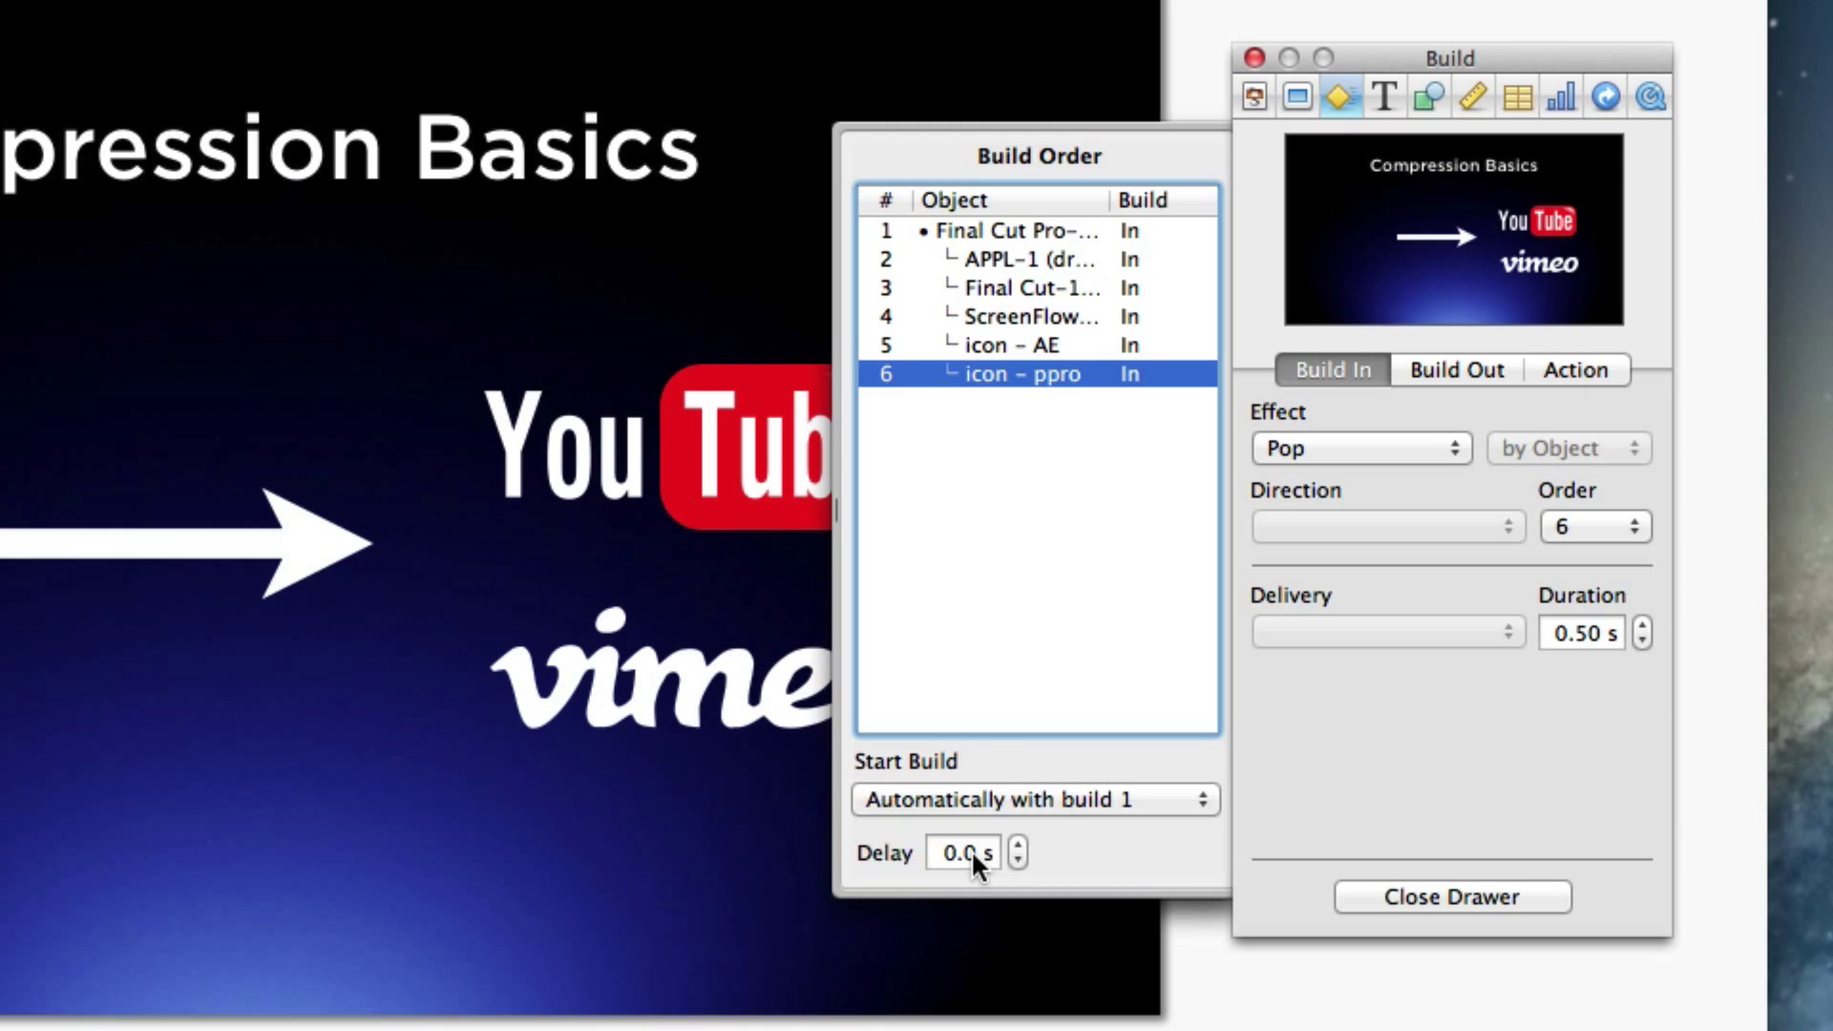
{"action": "left_click", "coordinate": [972, 851]}
{"action": "double_click", "coordinate": [971, 852]}
{"action": "type", "text": ".5"}
{"action": "key", "text": "Return"}
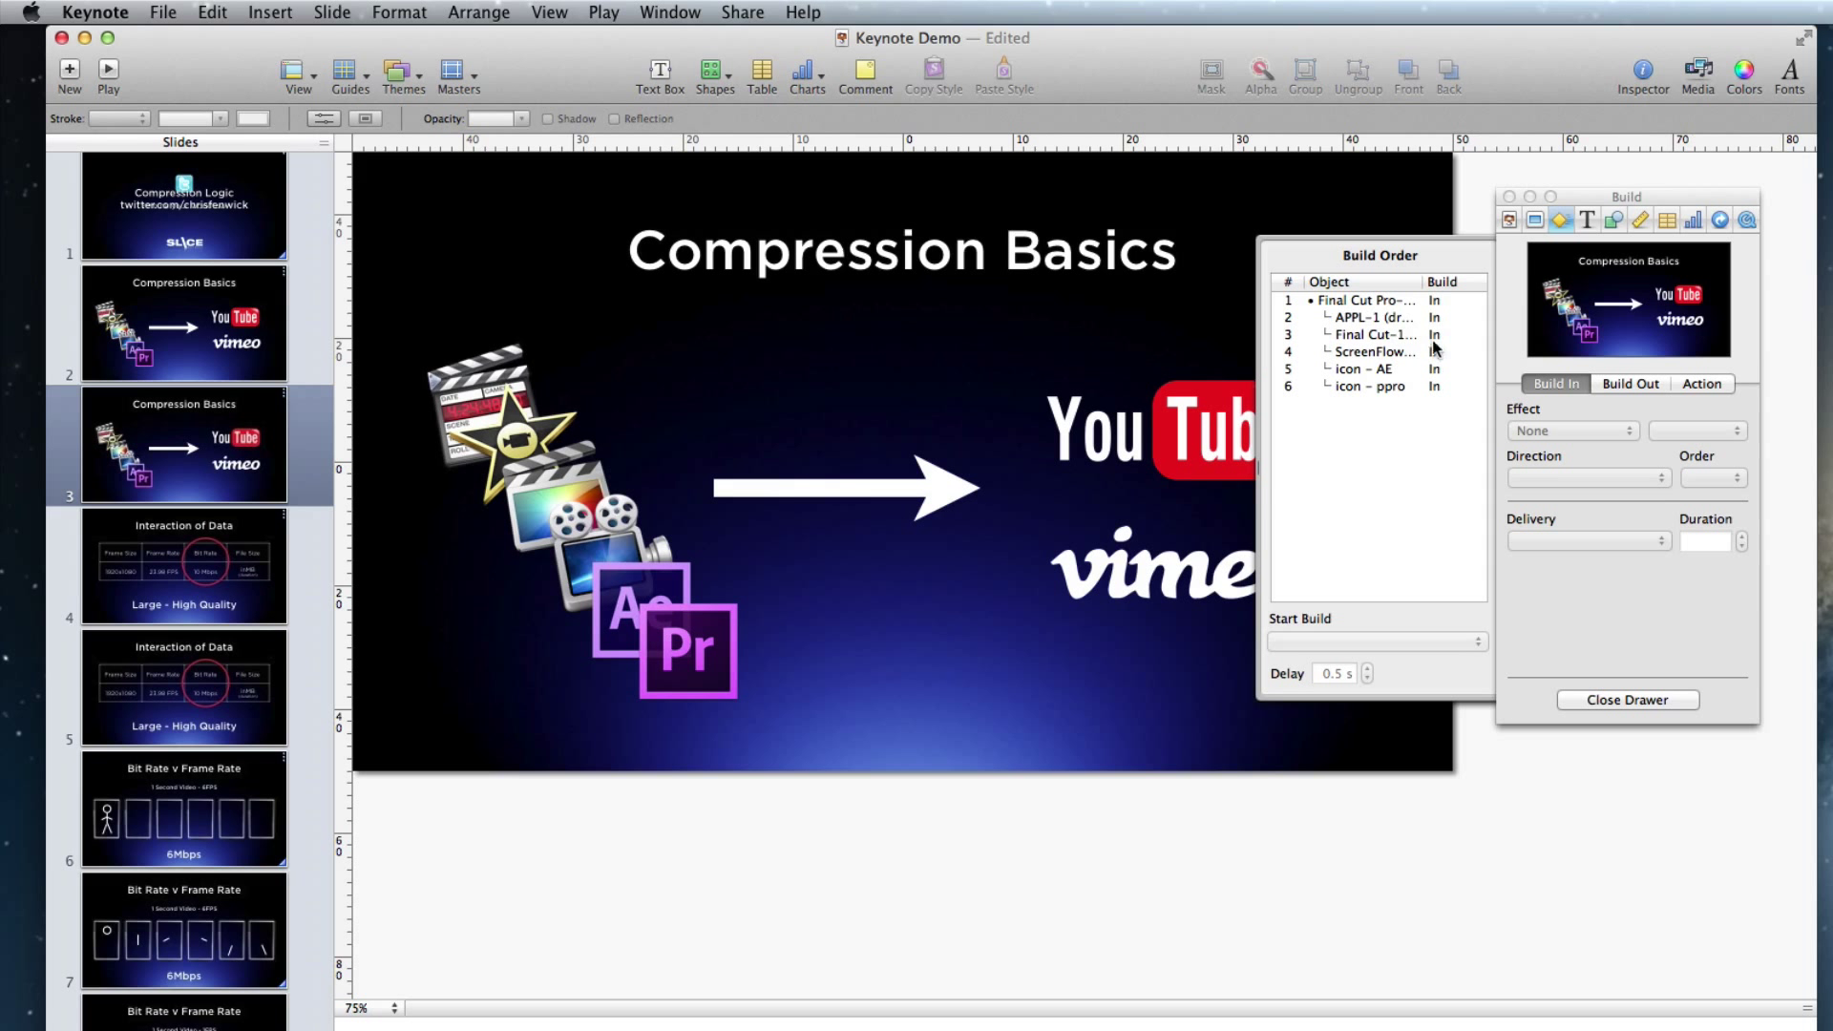
Step: Close the build order list and insert a new line shape, moving it toward the slide bottom
{"action": "left_click", "coordinate": [1627, 700]}
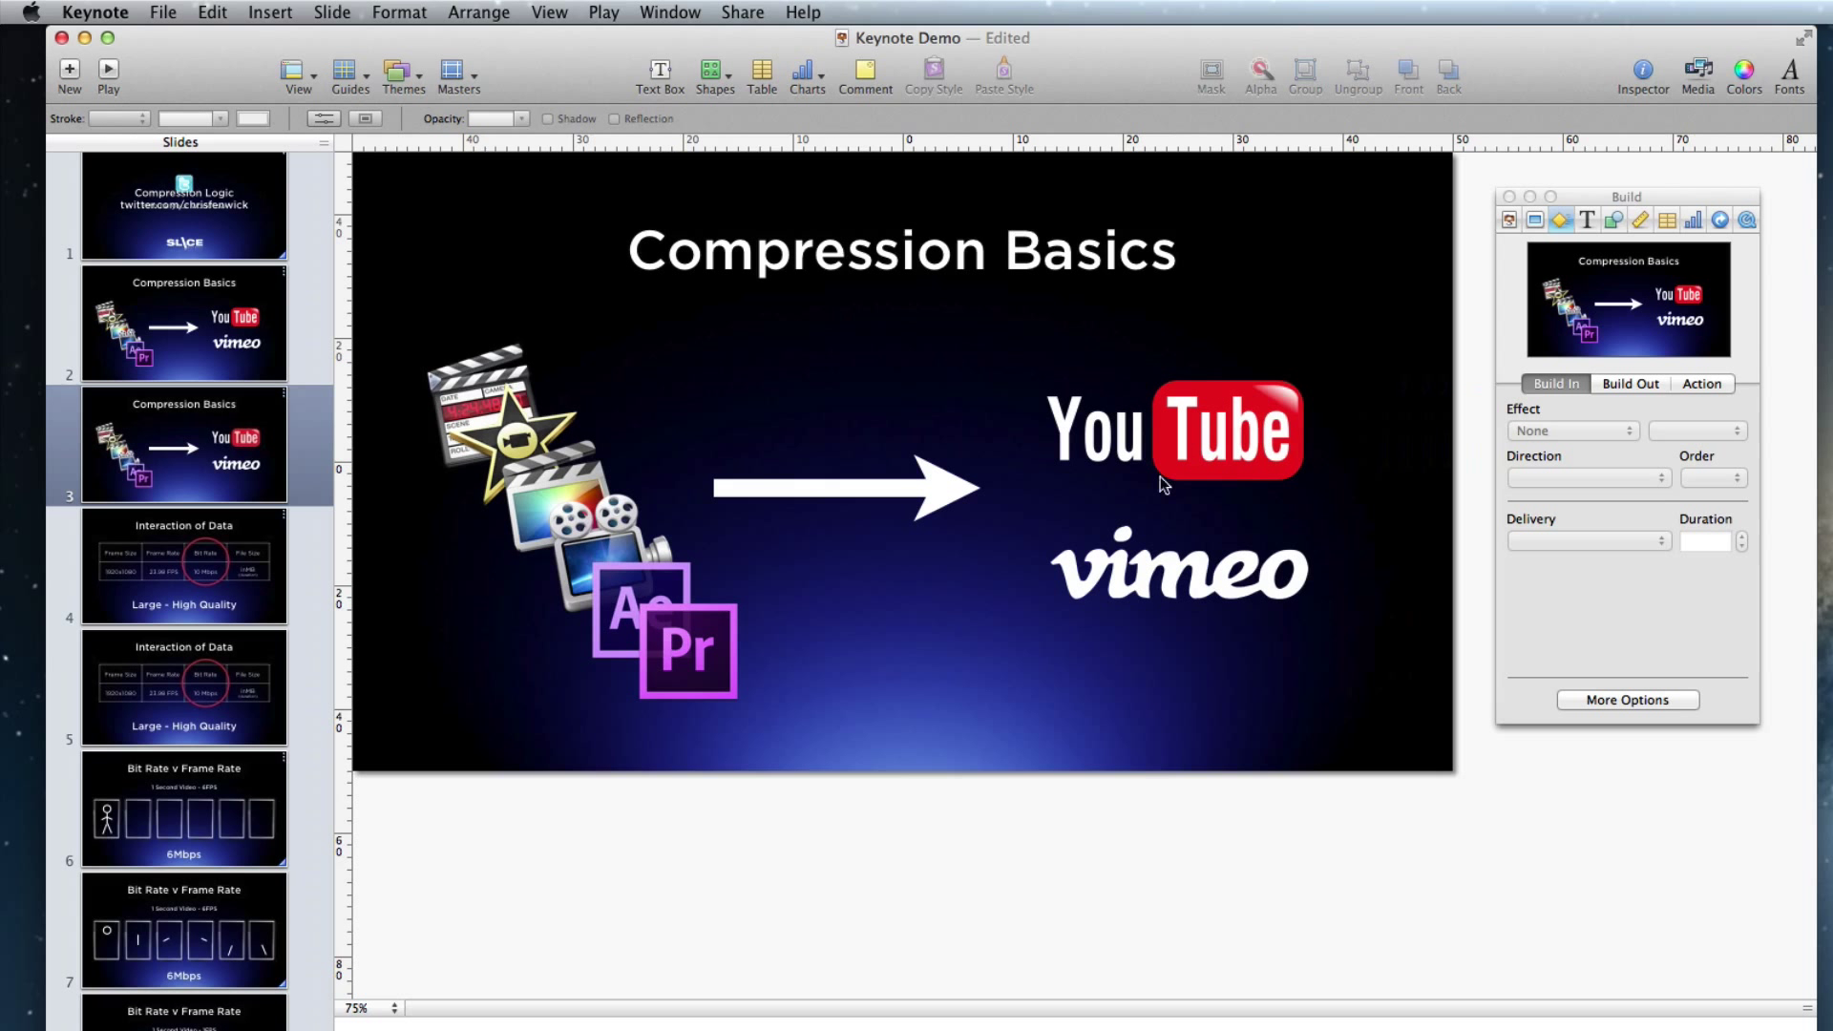
{"action": "left_click", "coordinate": [932, 489]}
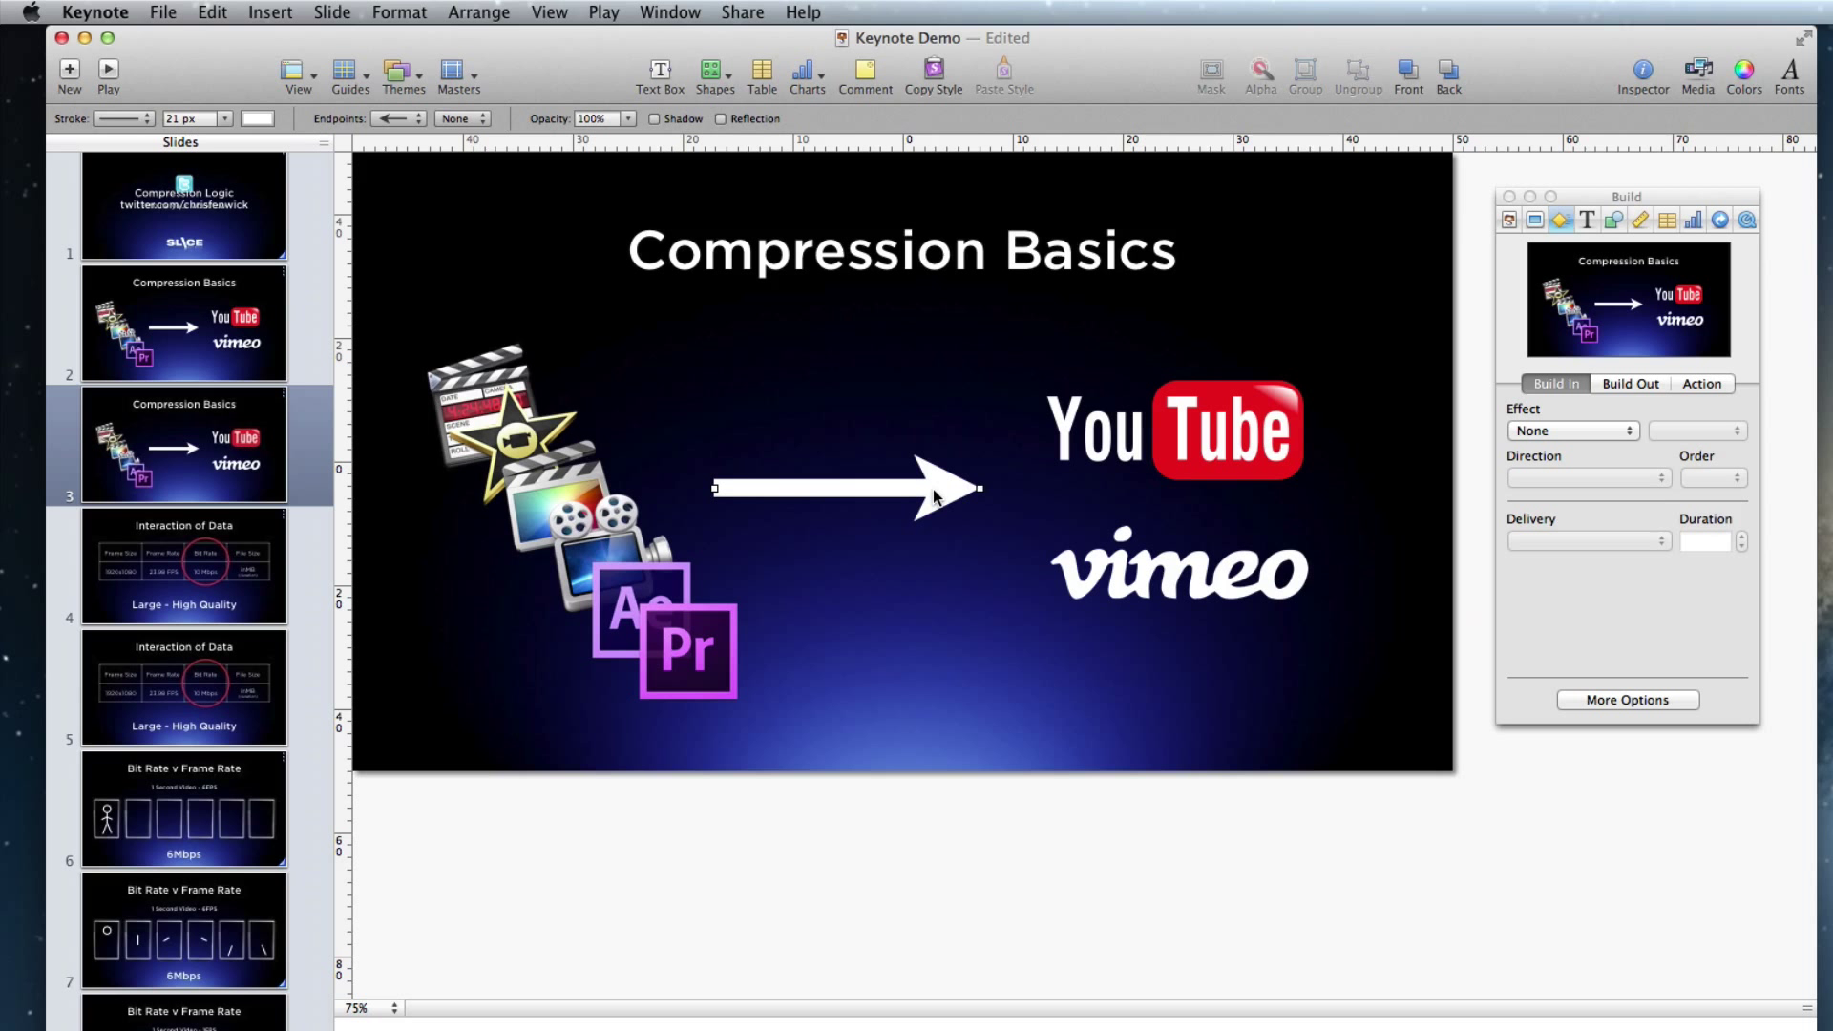
{"action": "left_click", "coordinate": [722, 76]}
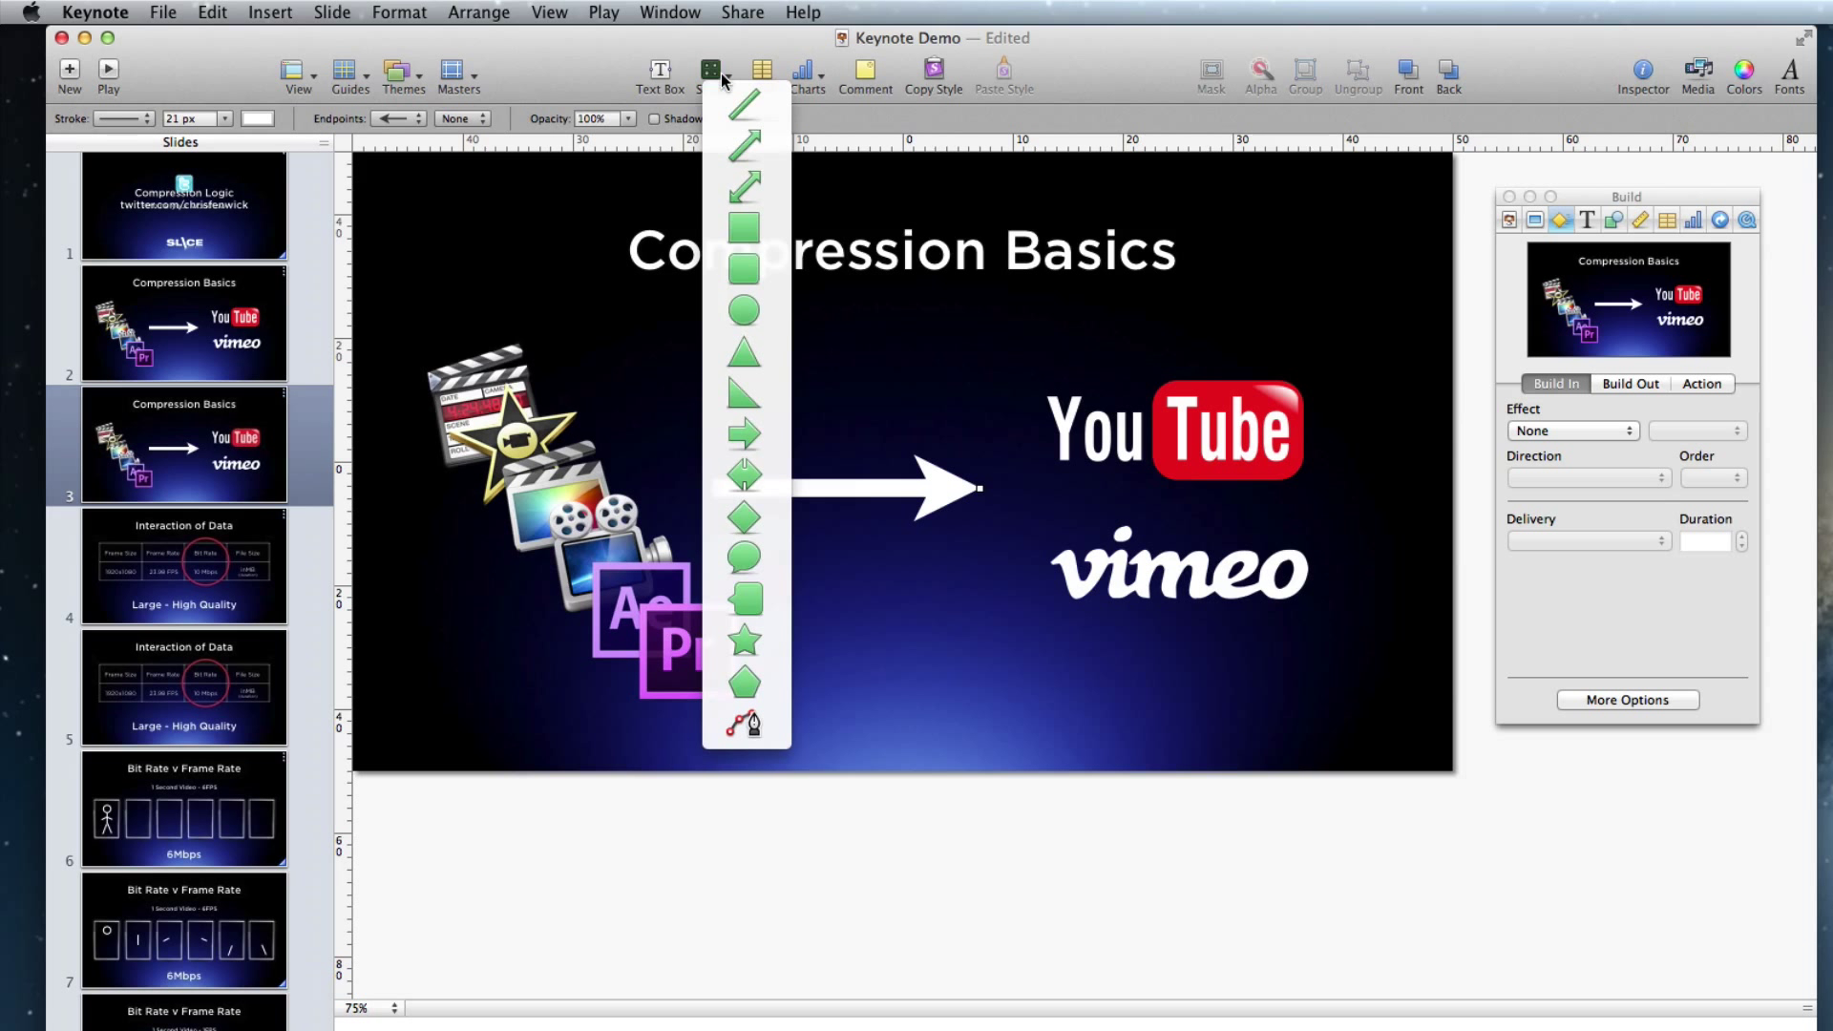
{"action": "left_click", "coordinate": [746, 147]}
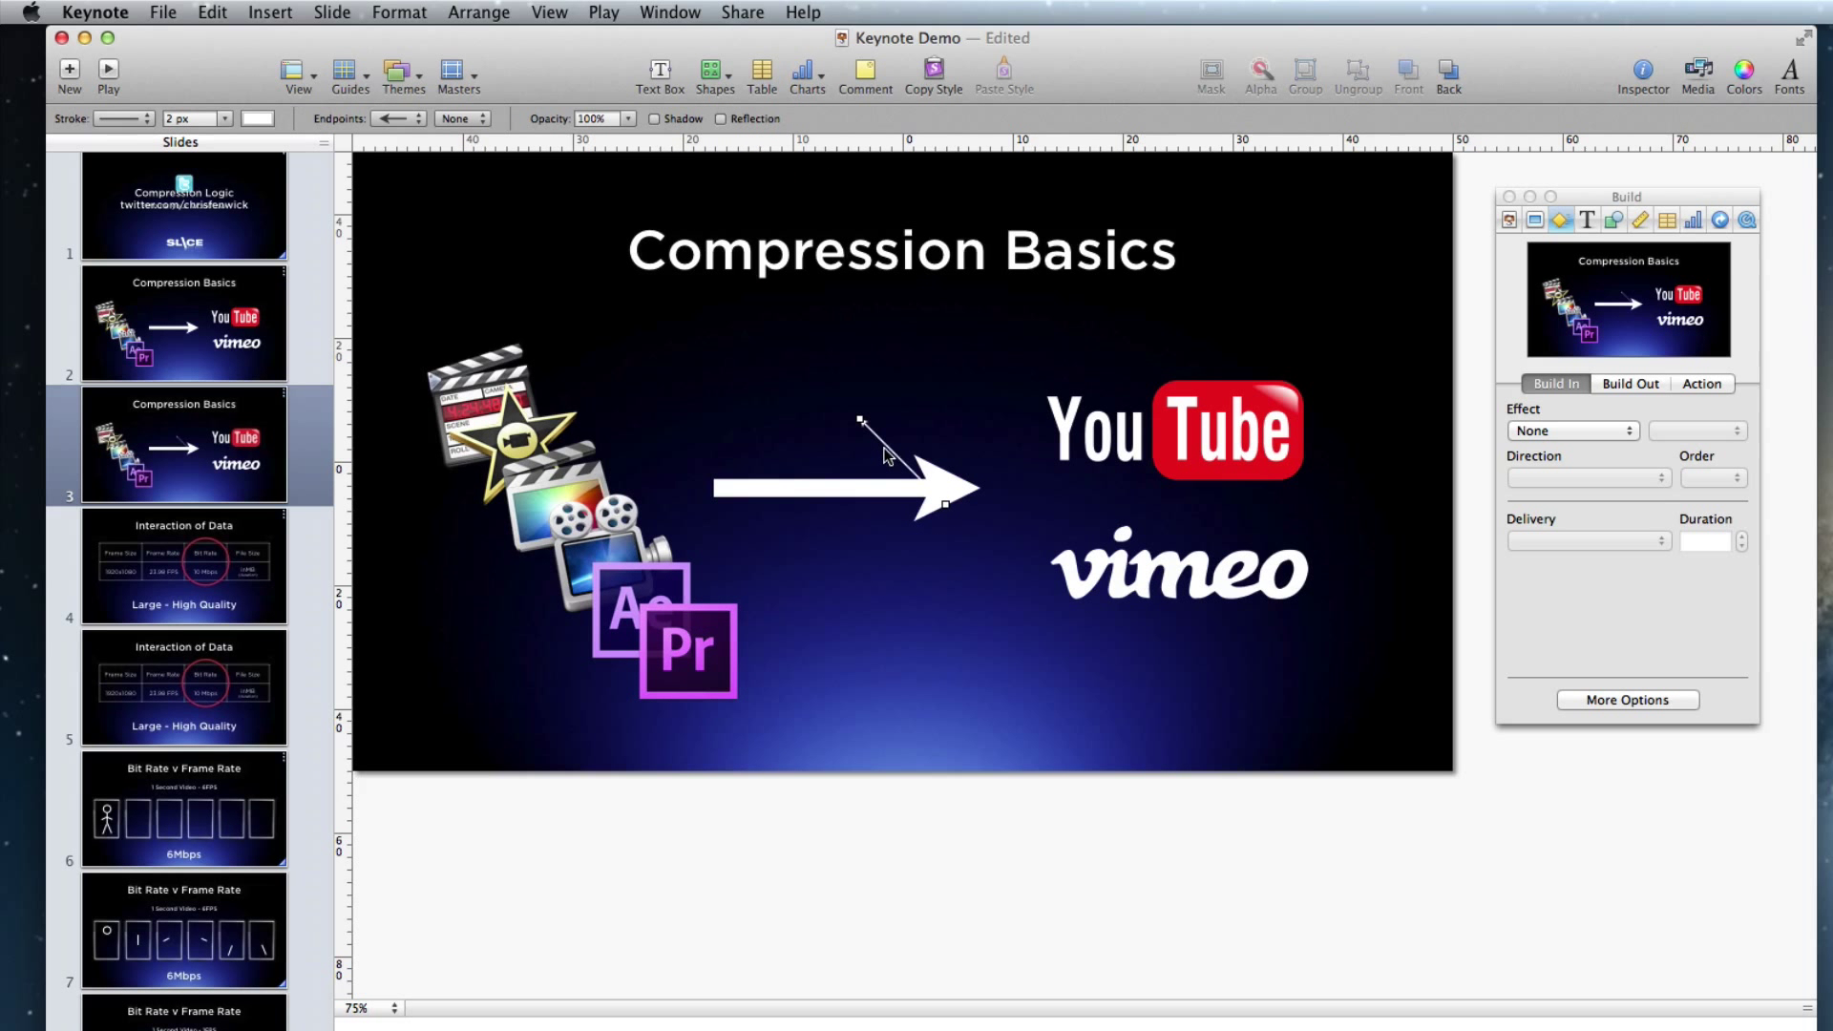
{"action": "left_click_drag", "start_coordinate": [885, 445], "coordinate": [882, 644]}
Step: Thicken the trial line's stroke to 15 px, lengthen it, then delete it
{"action": "left_click", "coordinate": [1613, 219]}
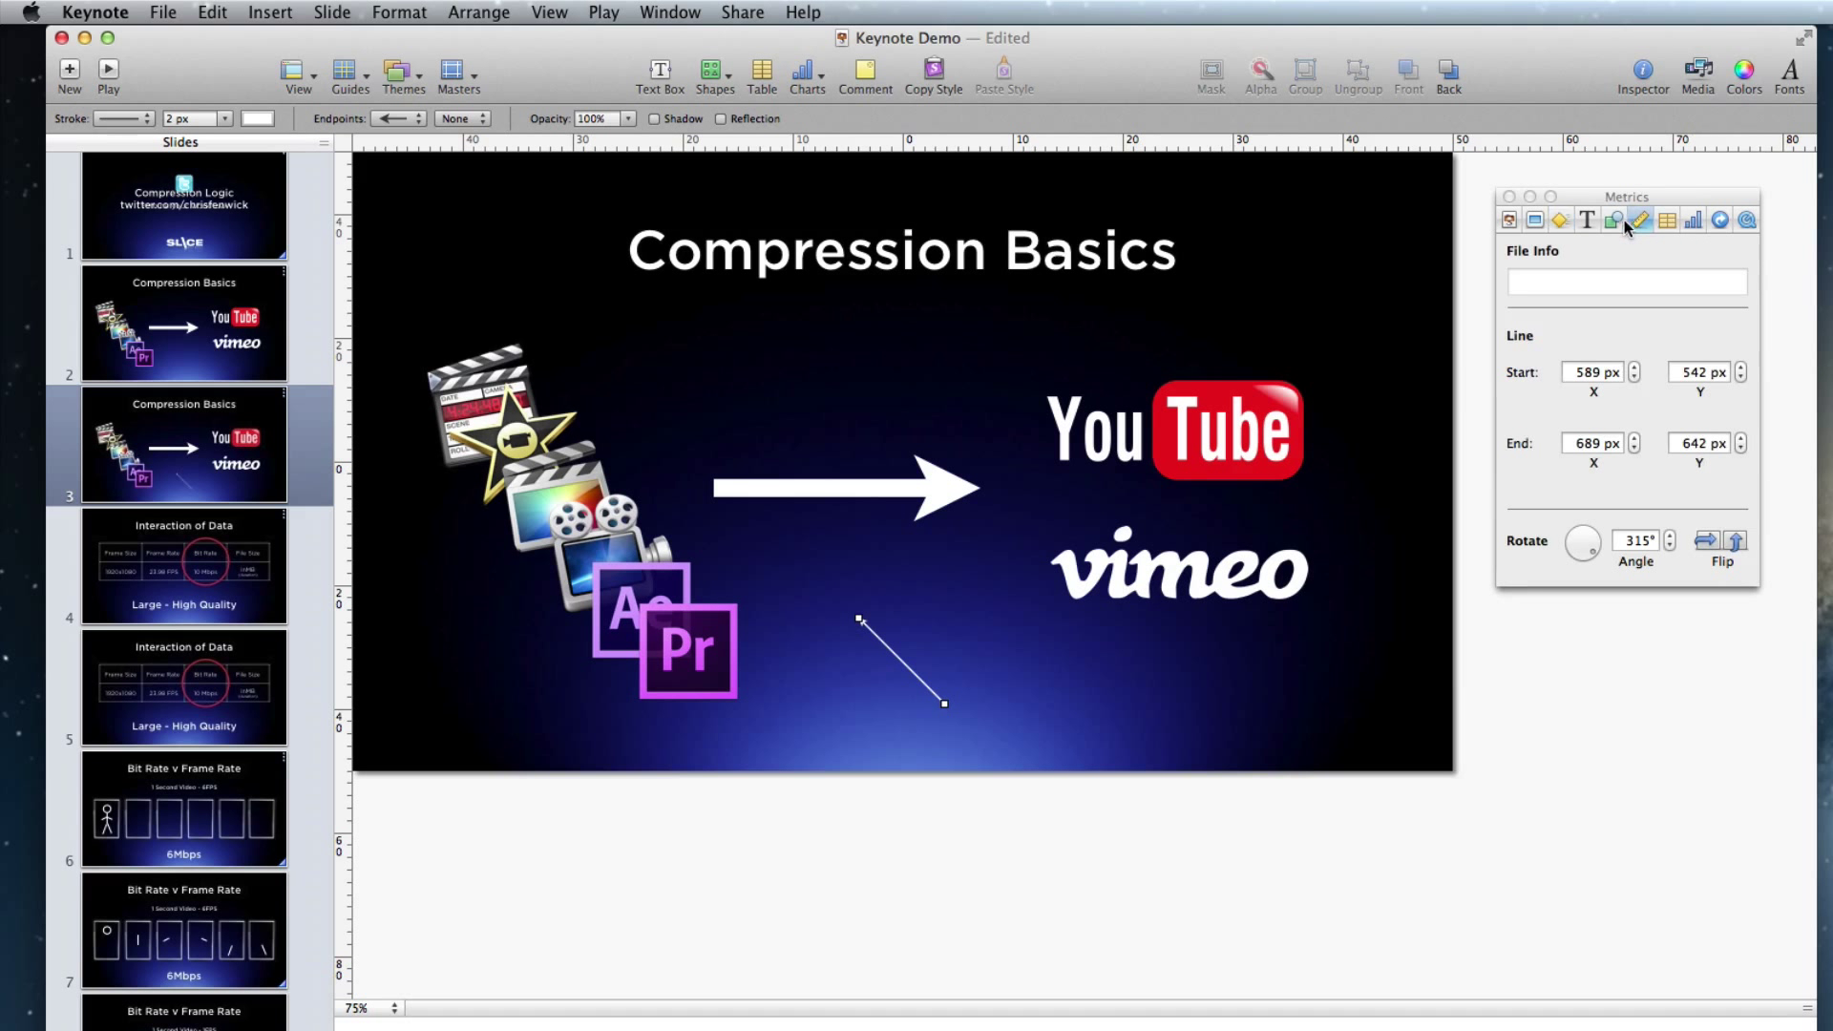
{"action": "left_click", "coordinate": [1743, 444]}
{"action": "left_click", "coordinate": [1742, 444]}
{"action": "left_click", "coordinate": [1742, 444]}
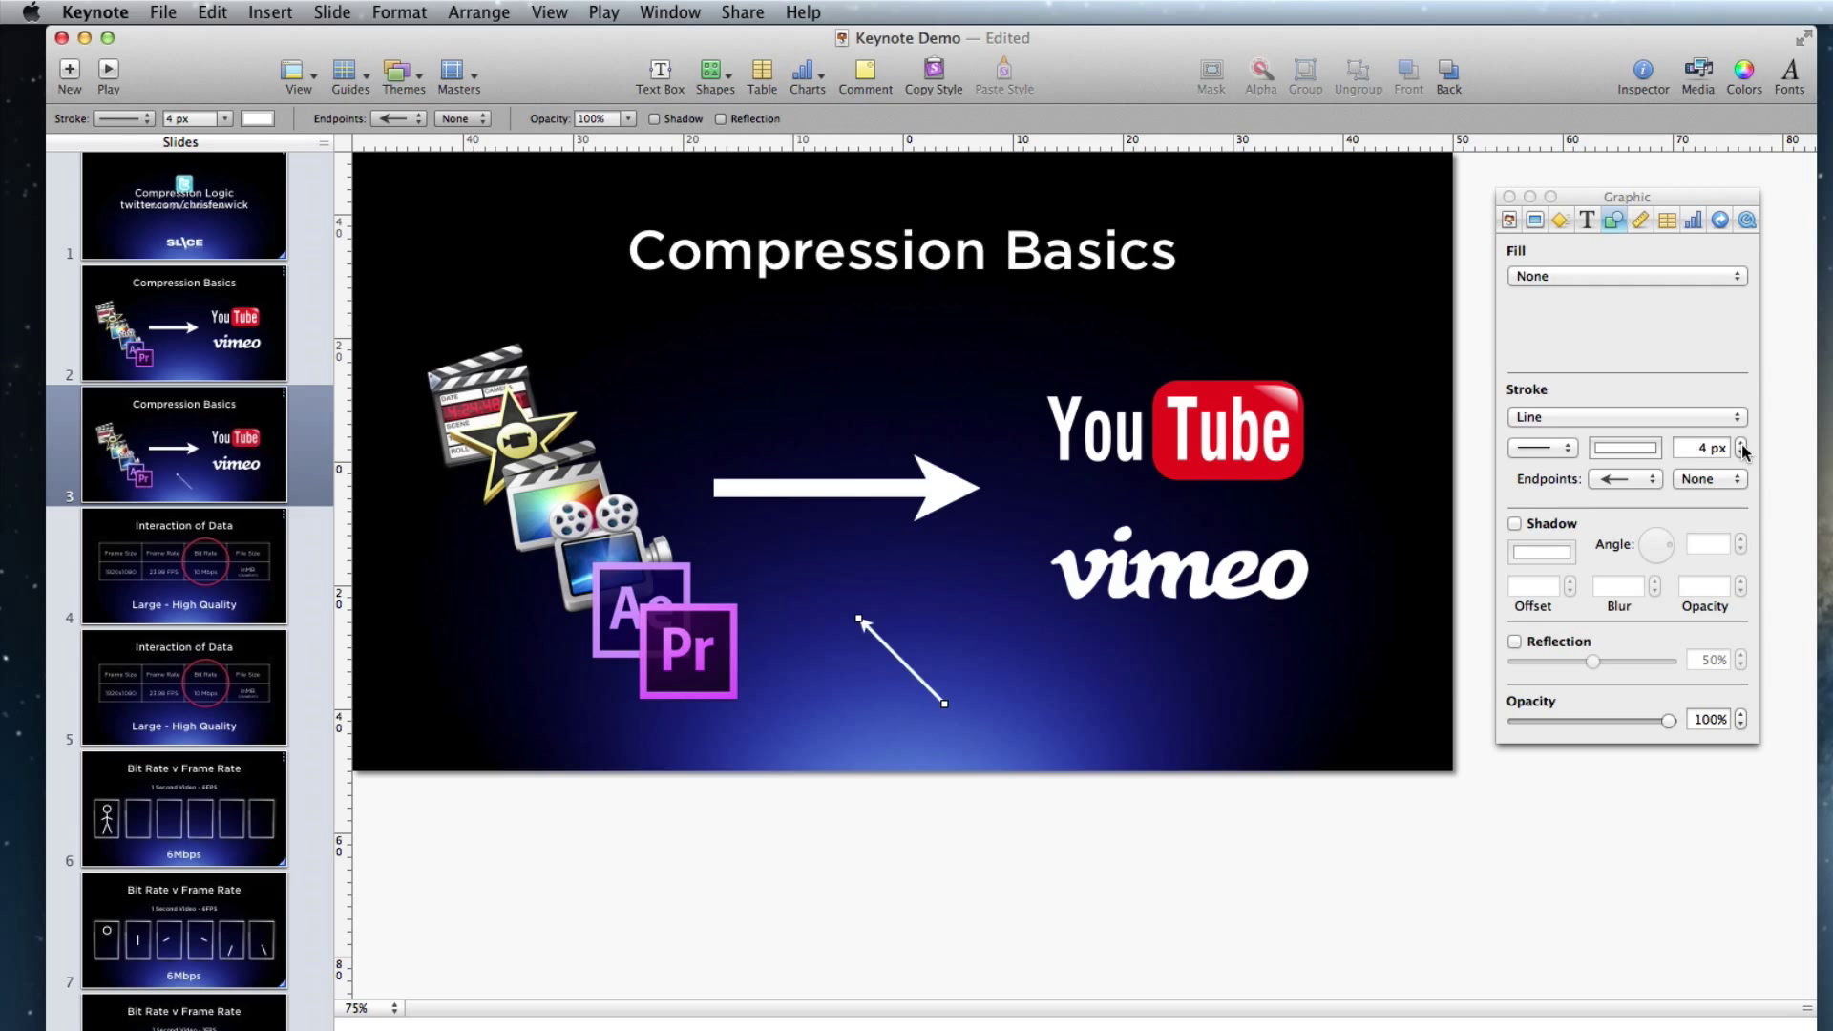
{"action": "left_click", "coordinate": [1743, 444]}
{"action": "left_click", "coordinate": [1742, 444]}
{"action": "left_click", "coordinate": [1742, 444]}
{"action": "left_click", "coordinate": [1743, 444]}
{"action": "left_click", "coordinate": [1742, 444]}
{"action": "left_click", "coordinate": [1742, 444]}
{"action": "left_click", "coordinate": [1742, 444]}
{"action": "left_click", "coordinate": [1742, 444]}
{"action": "left_click", "coordinate": [1743, 444]}
{"action": "left_click", "coordinate": [1742, 444]}
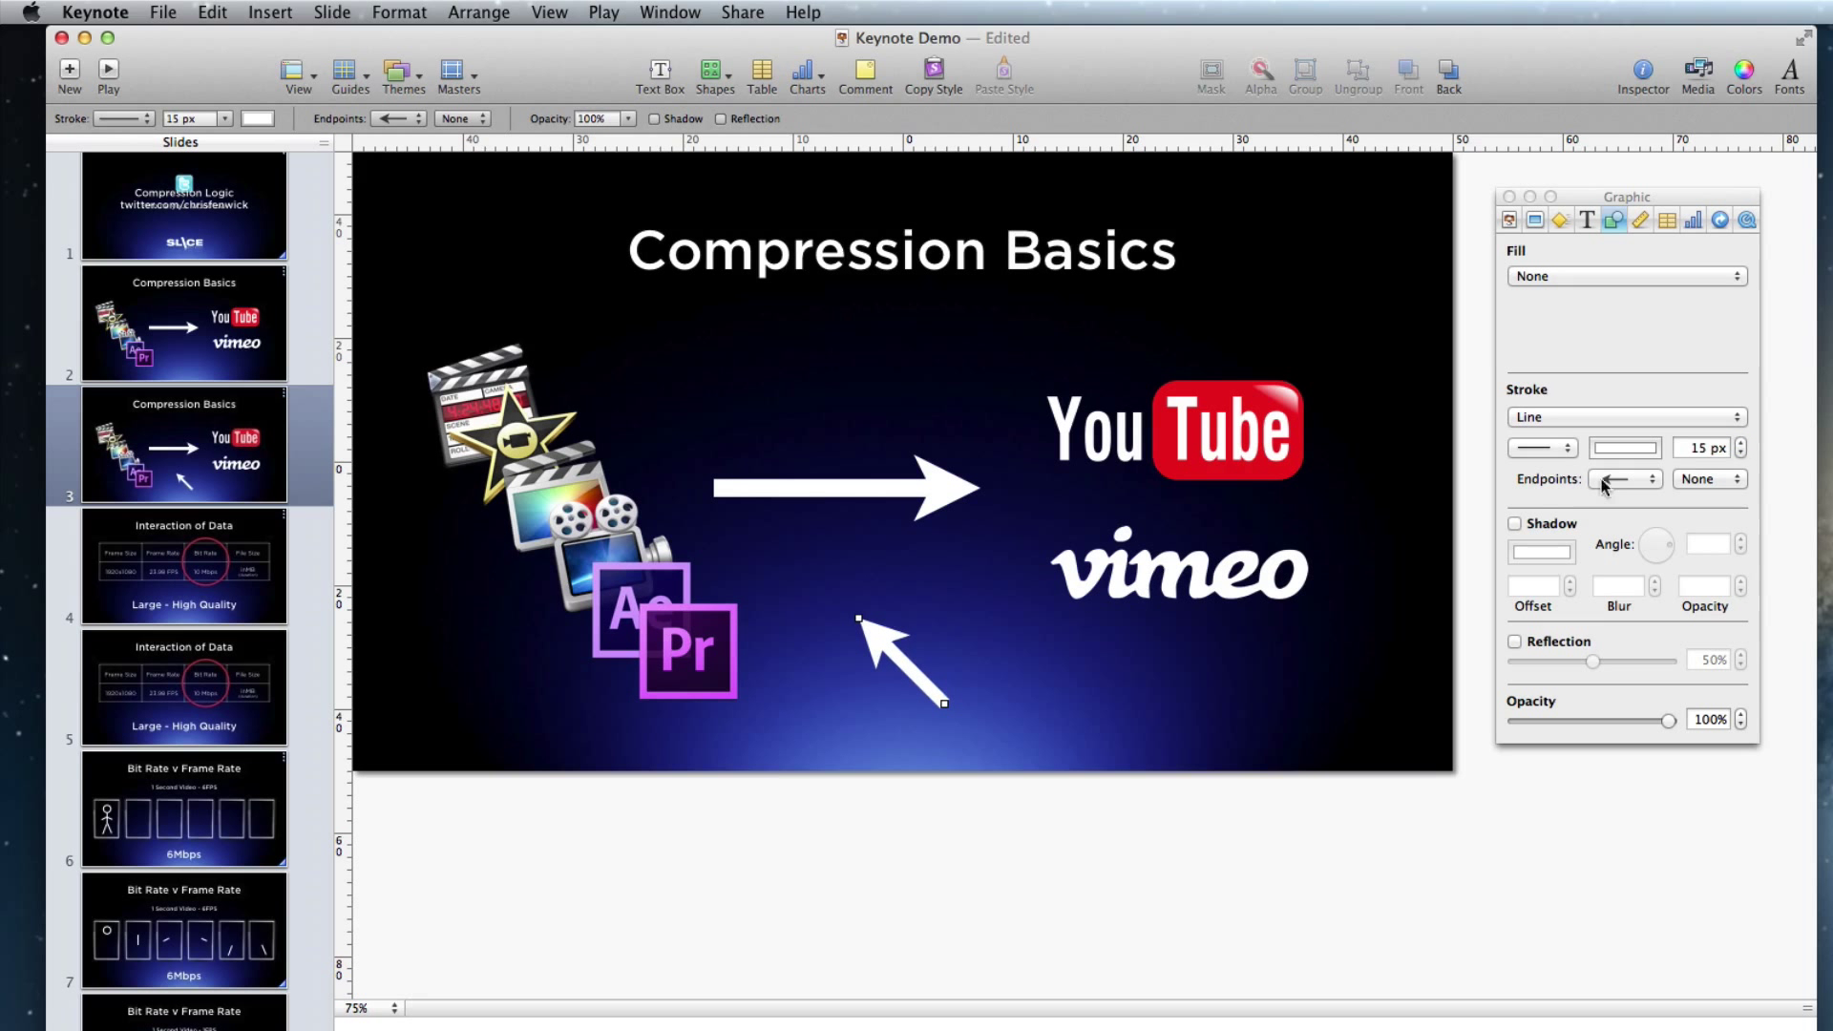
{"action": "mouse_move", "coordinate": [943, 706]}
{"action": "left_mouse_down"}
{"action": "mouse_move", "coordinate": [764, 448]}
{"action": "mouse_move", "coordinate": [907, 730]}
{"action": "mouse_move", "coordinate": [1025, 695]}
{"action": "mouse_move", "coordinate": [946, 731]}
{"action": "left_mouse_up"}
{"action": "key", "text": "Delete"}
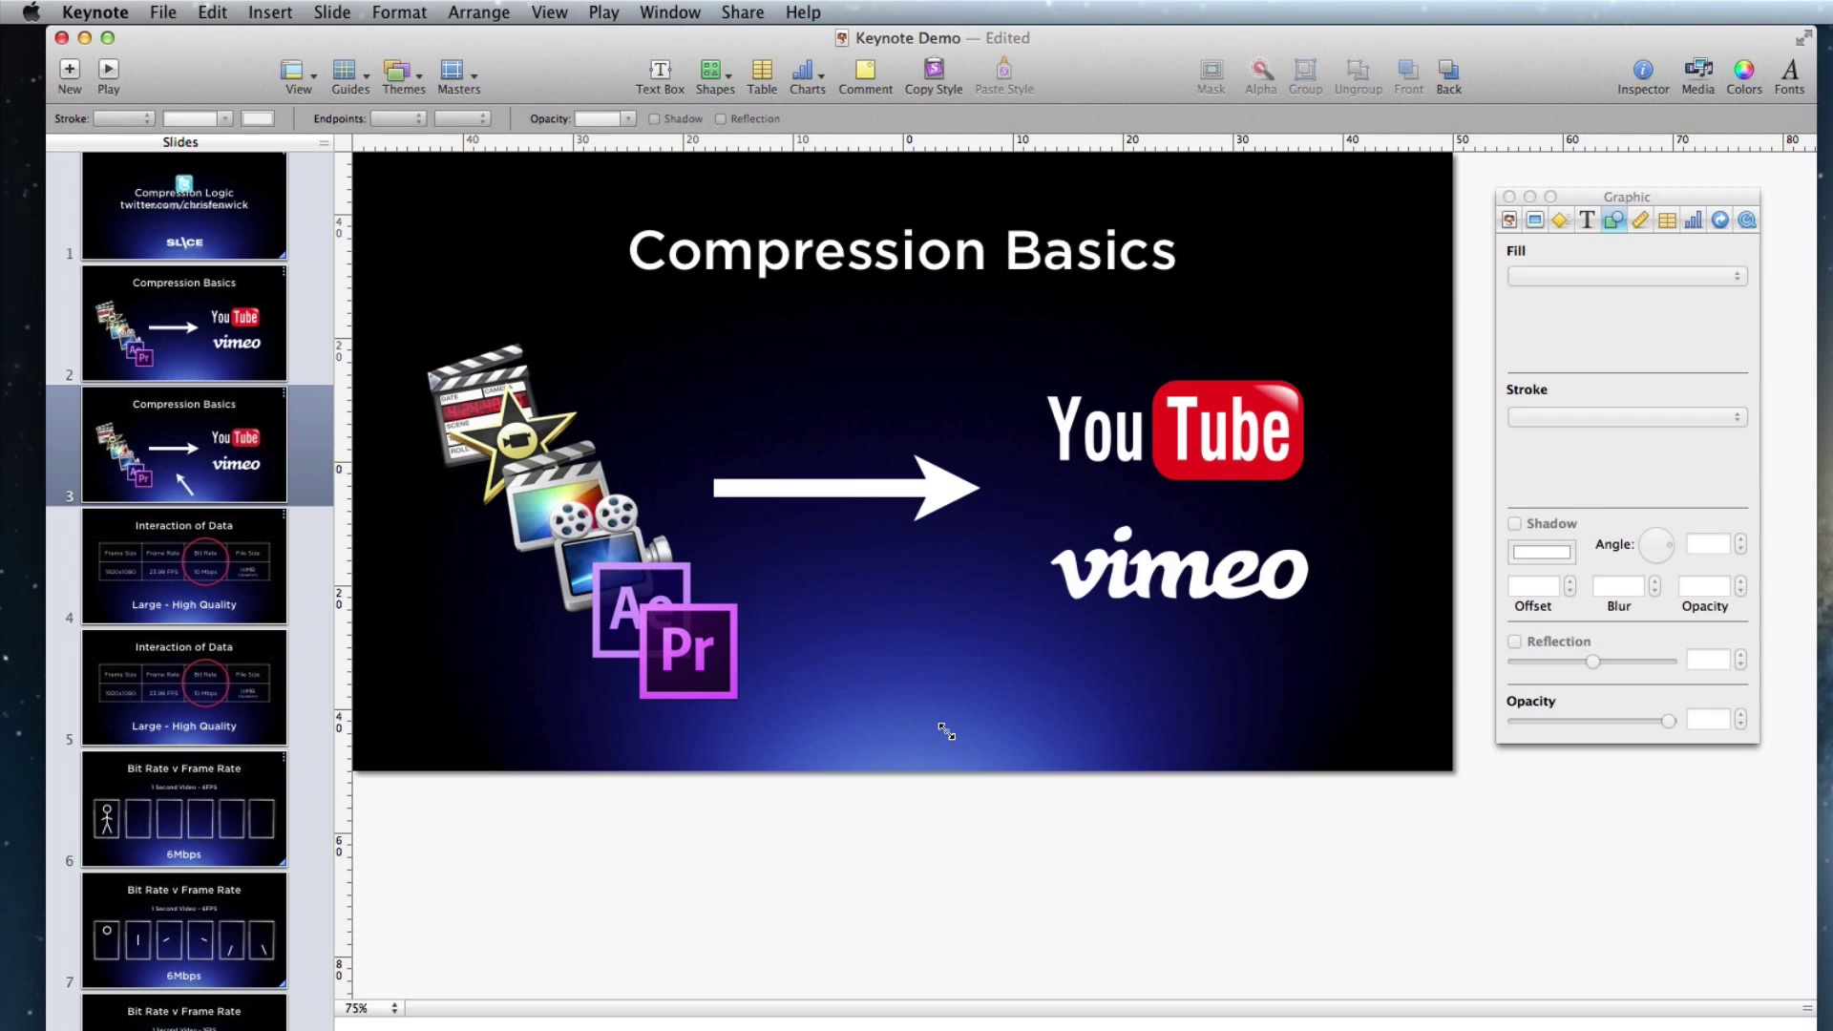
Step: Give the white arrow a 0.50 s Wipe build-in and confirm it is seventh in the build order
{"action": "left_click", "coordinate": [950, 501]}
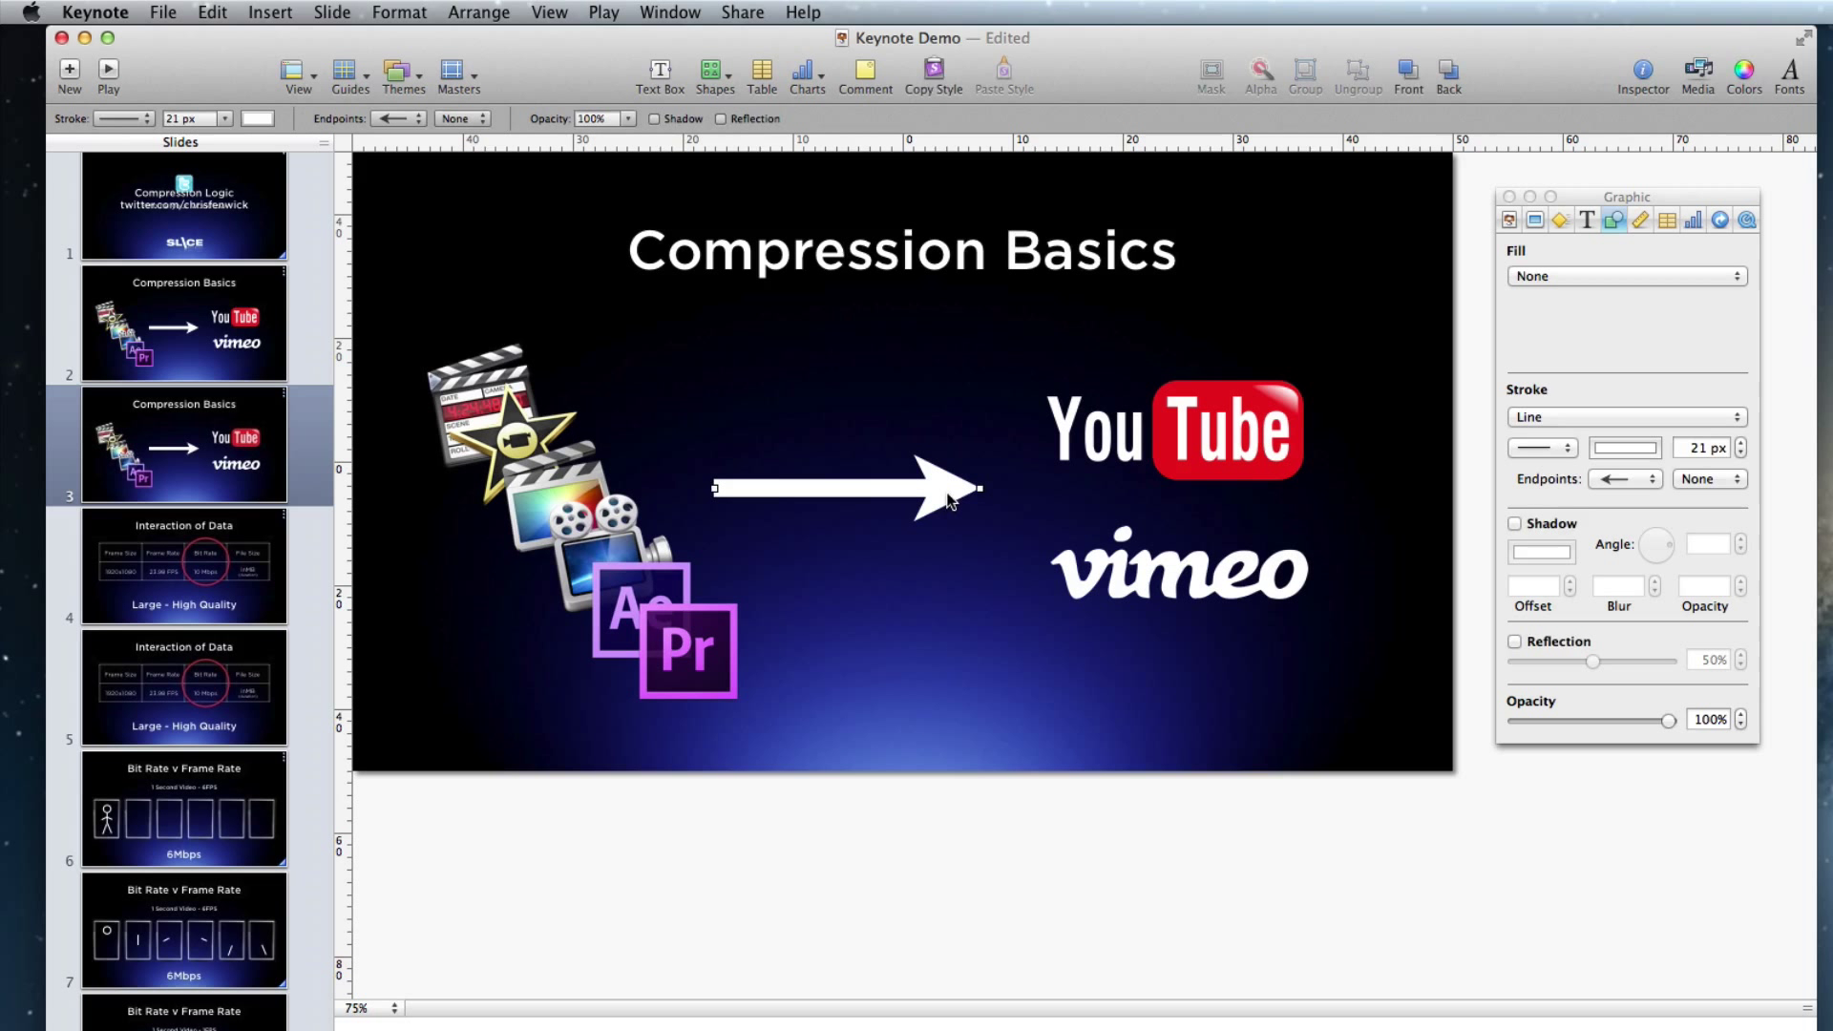
{"action": "left_click", "coordinate": [1558, 221]}
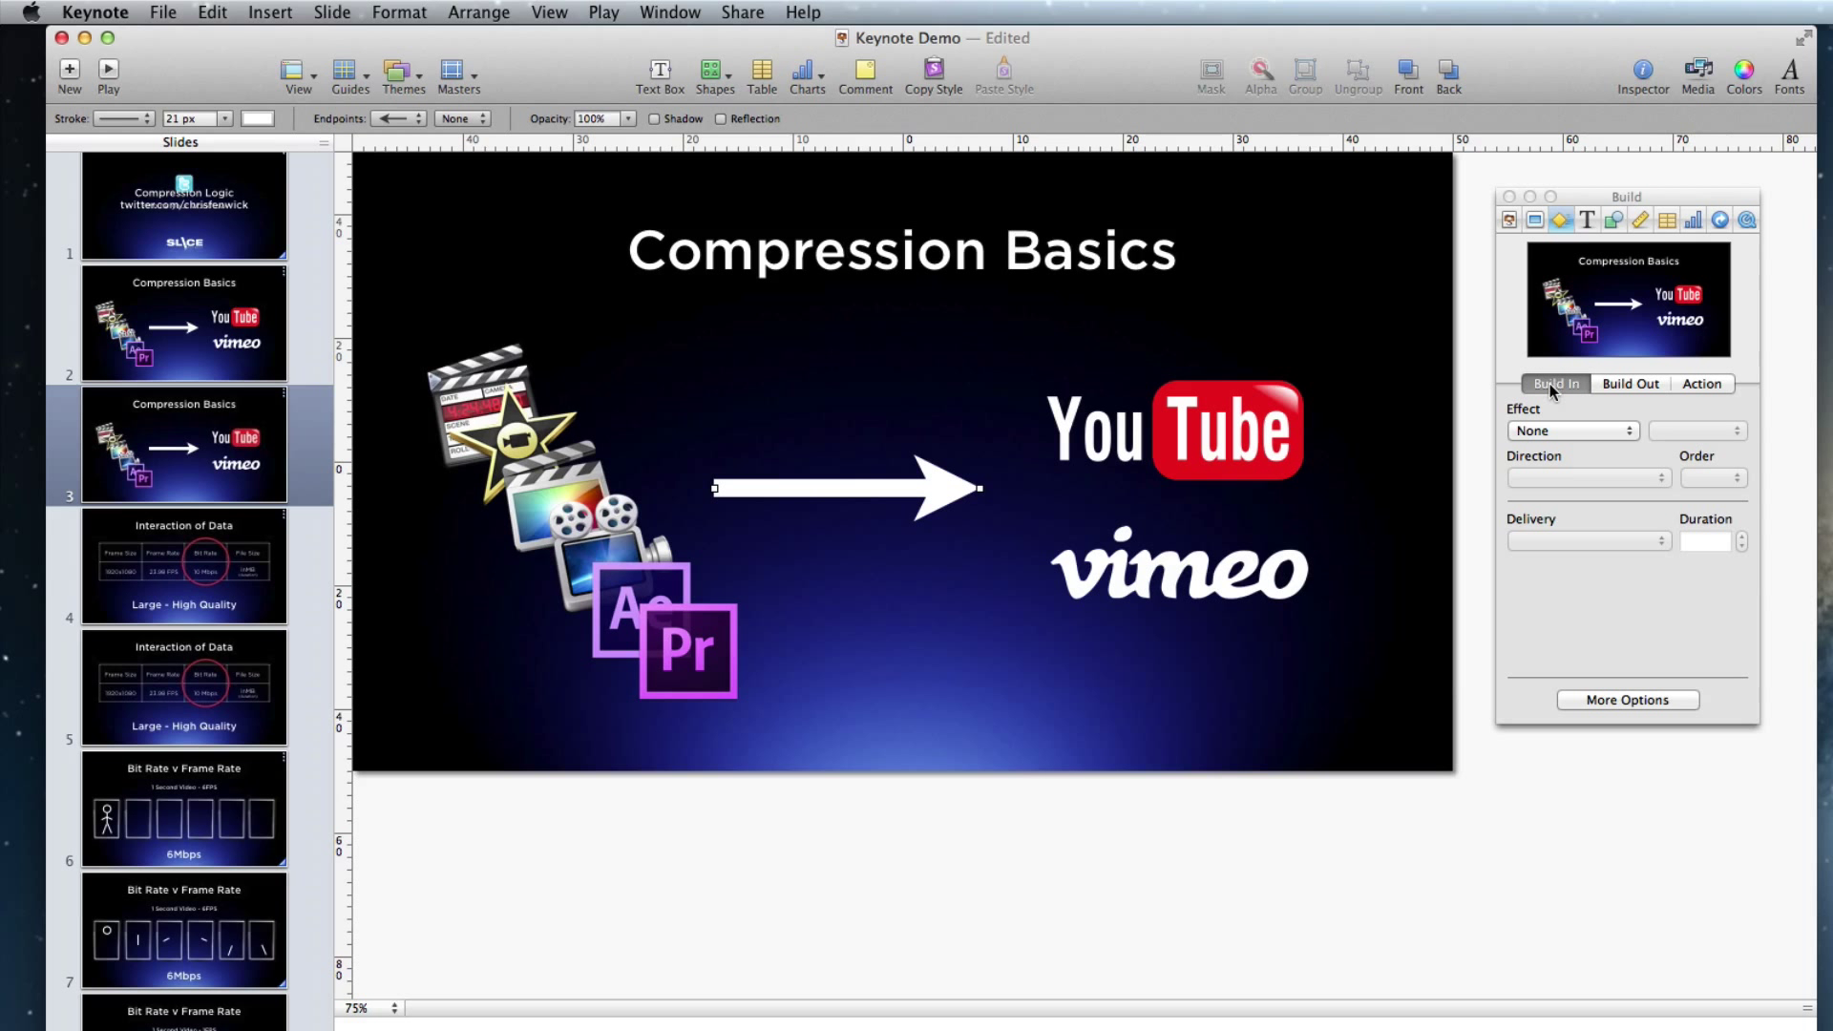
{"action": "left_click", "coordinate": [1597, 428]}
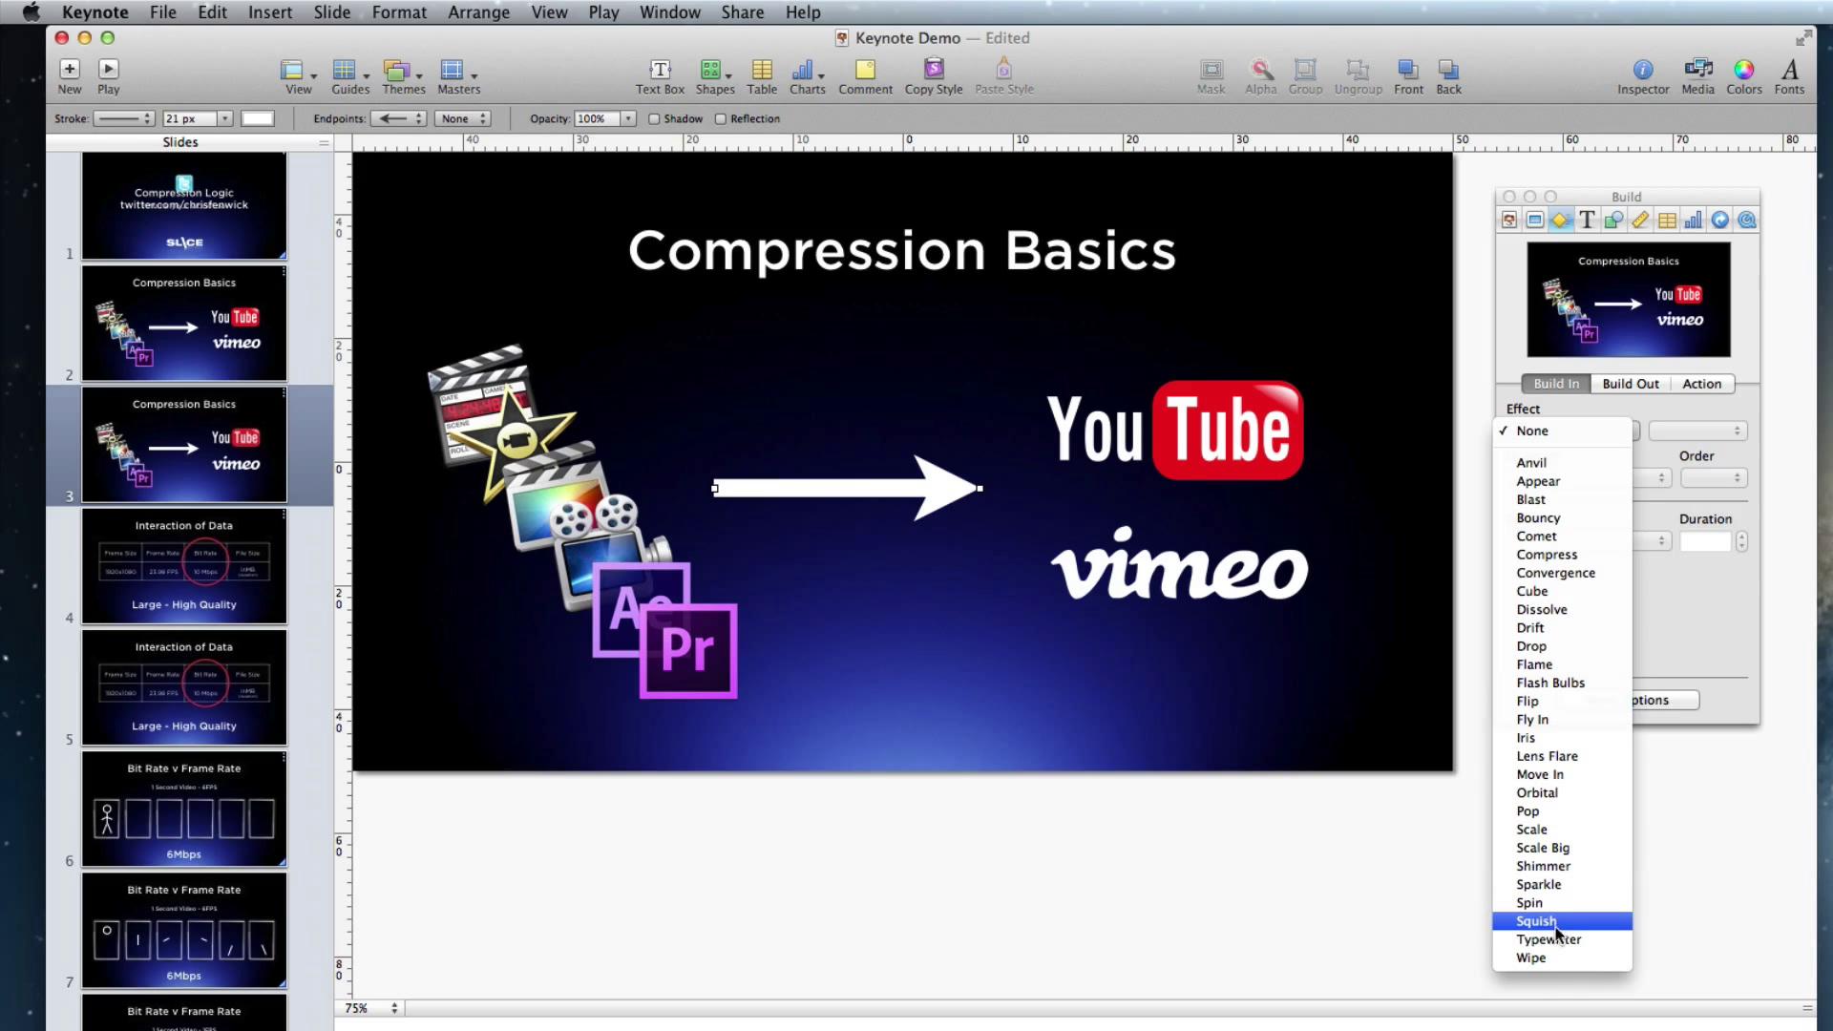
{"action": "left_click", "coordinate": [1552, 957]}
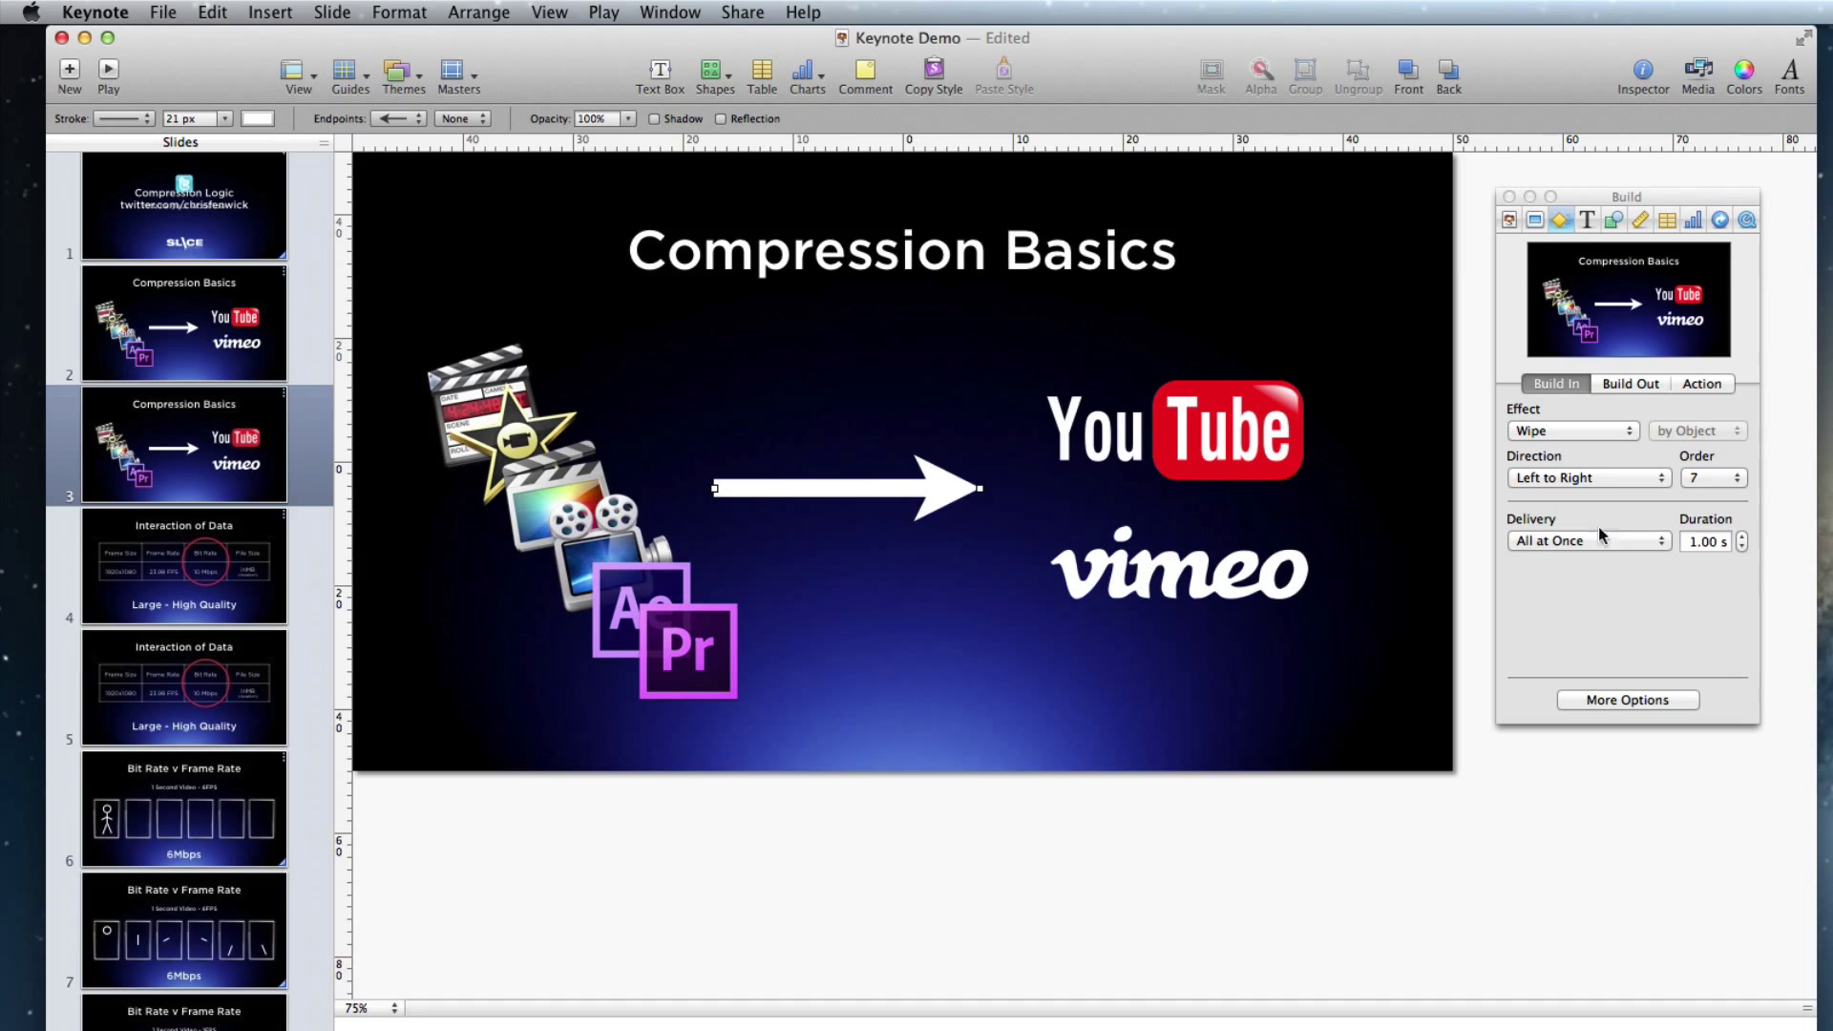
{"action": "left_click", "coordinate": [1742, 548]}
{"action": "left_click", "coordinate": [1742, 547]}
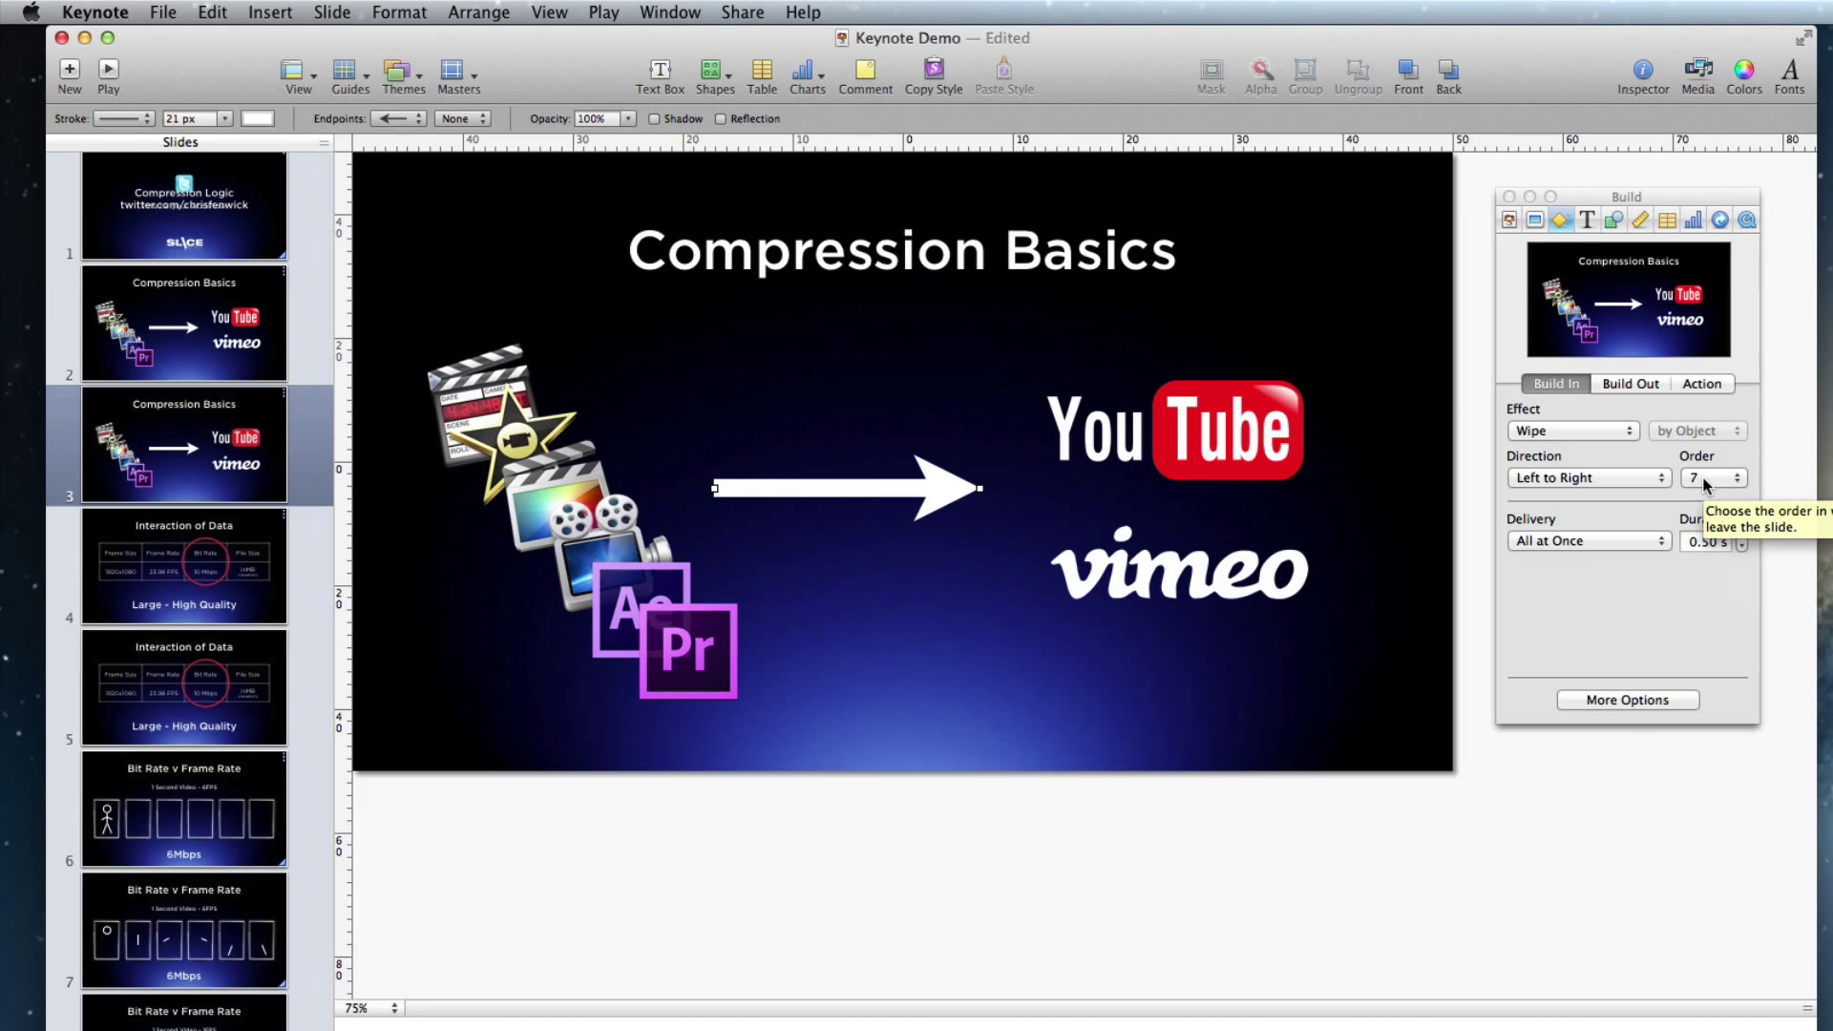
{"action": "left_click", "coordinate": [1628, 700]}
{"action": "left_click", "coordinate": [1352, 409]}
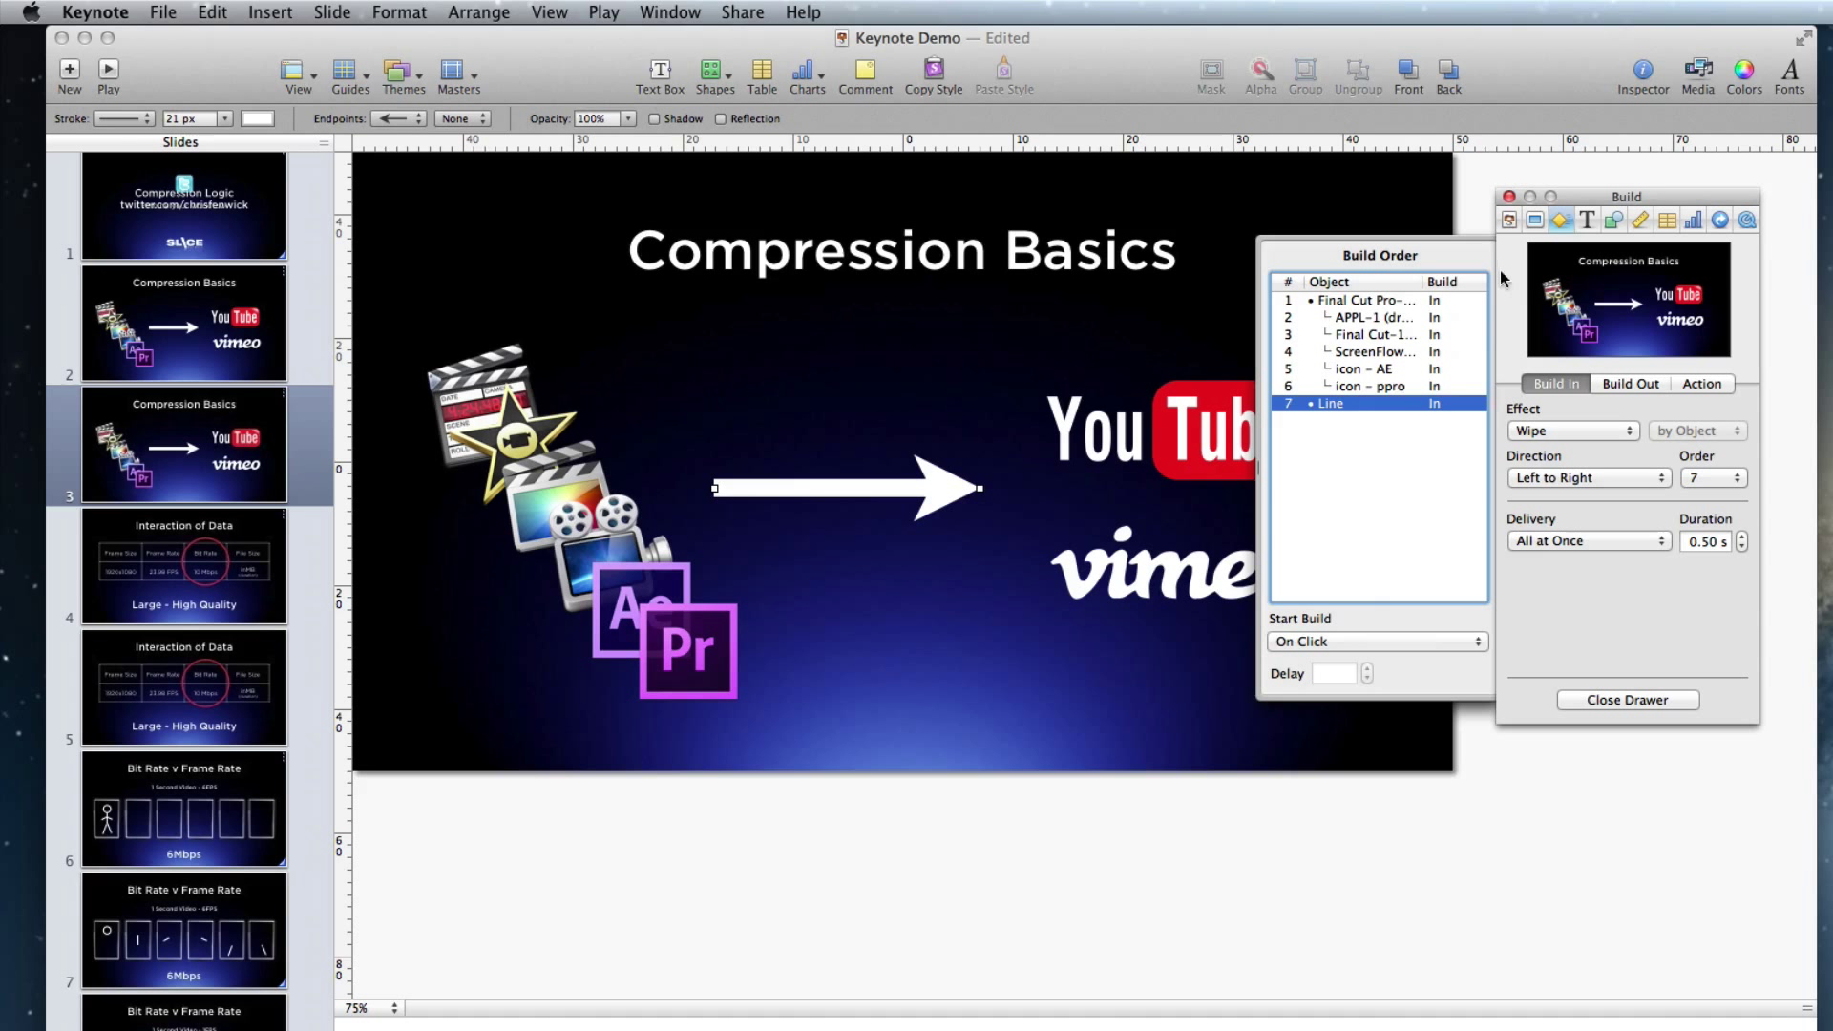
{"action": "left_click", "coordinate": [1621, 701]}
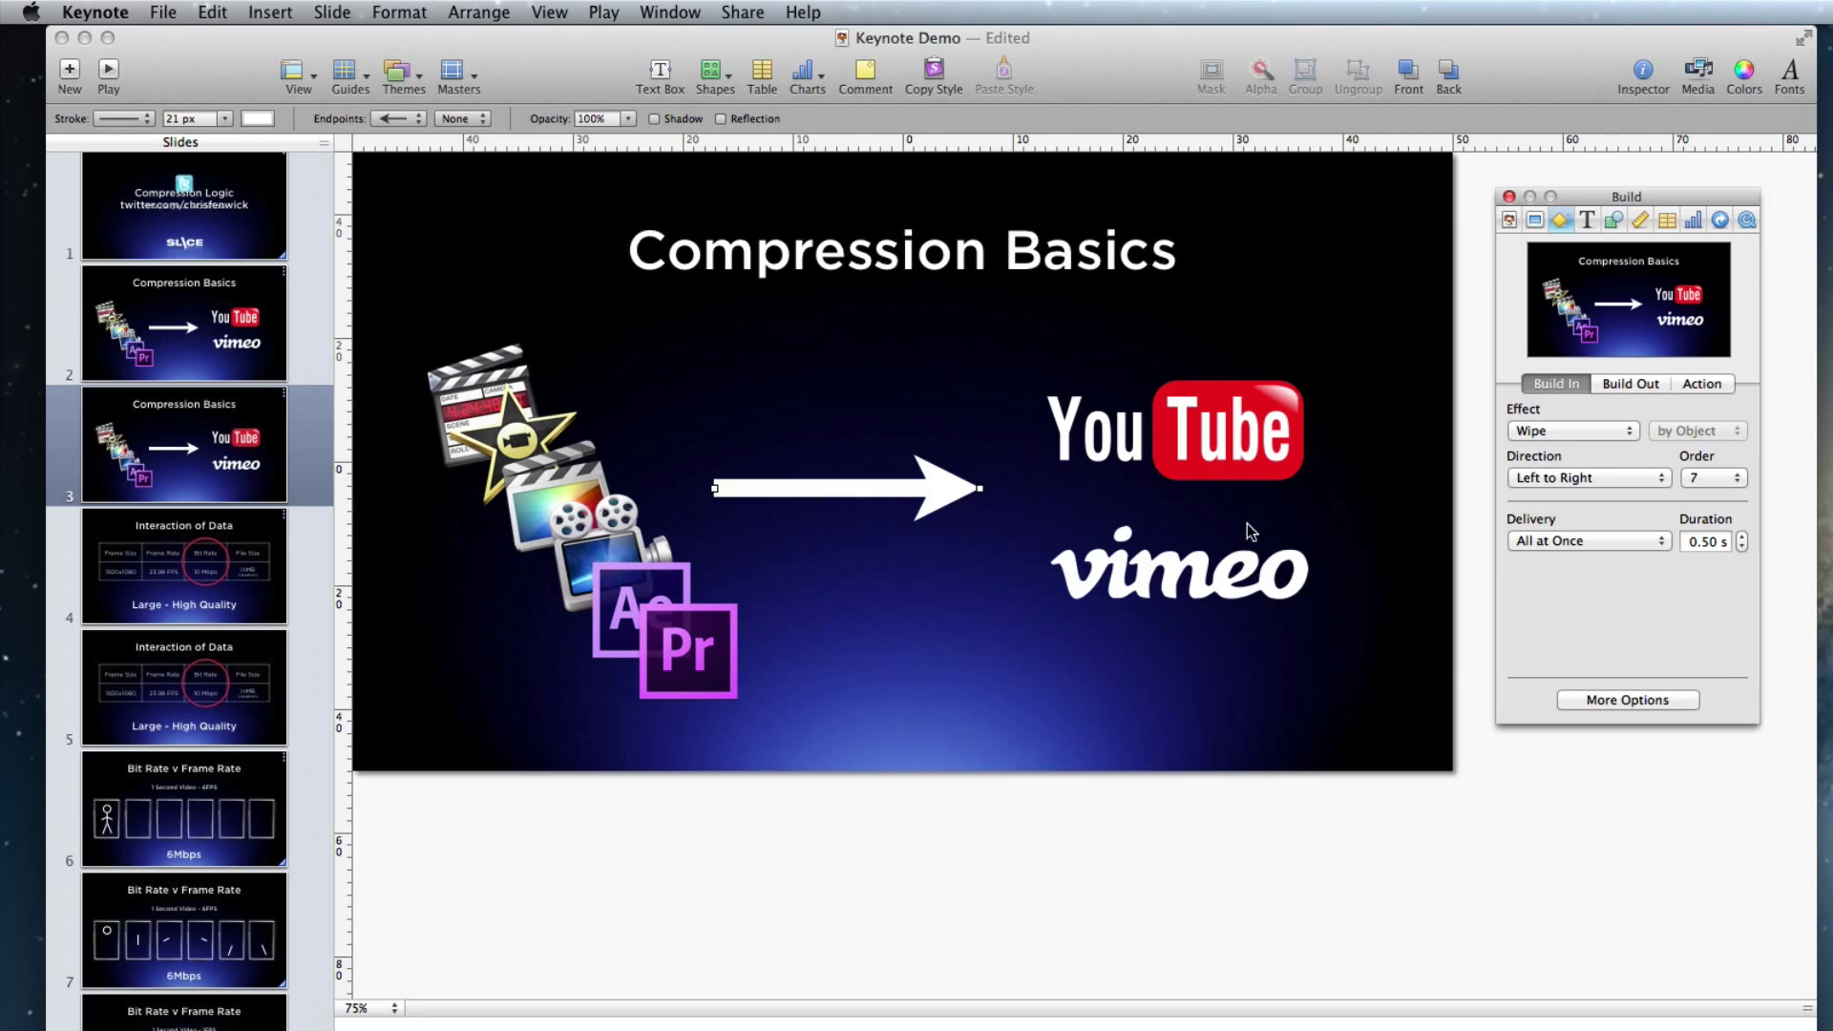
Step: After trying Flash Bulbs and Lens Flare, give the YouTube logo a Scale build-in
{"action": "left_click", "coordinate": [1243, 457]}
{"action": "left_click", "coordinate": [1562, 432]}
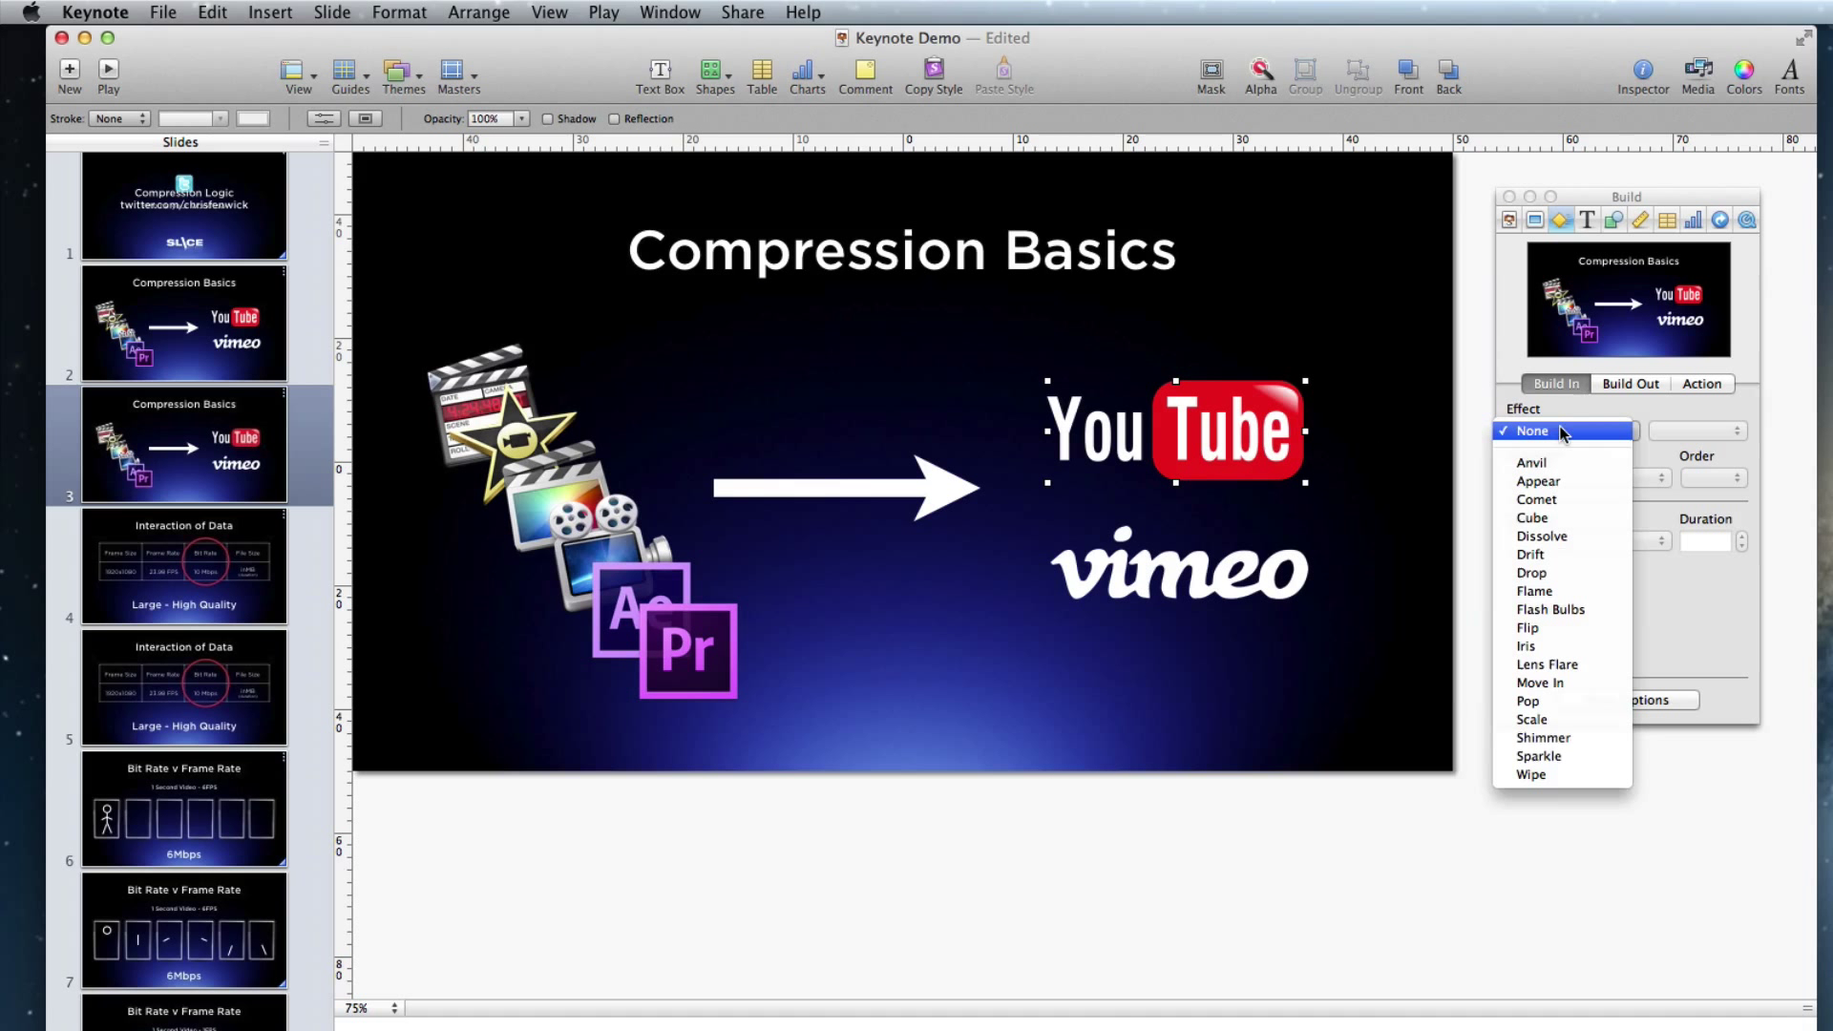
{"action": "left_click", "coordinate": [1577, 611]}
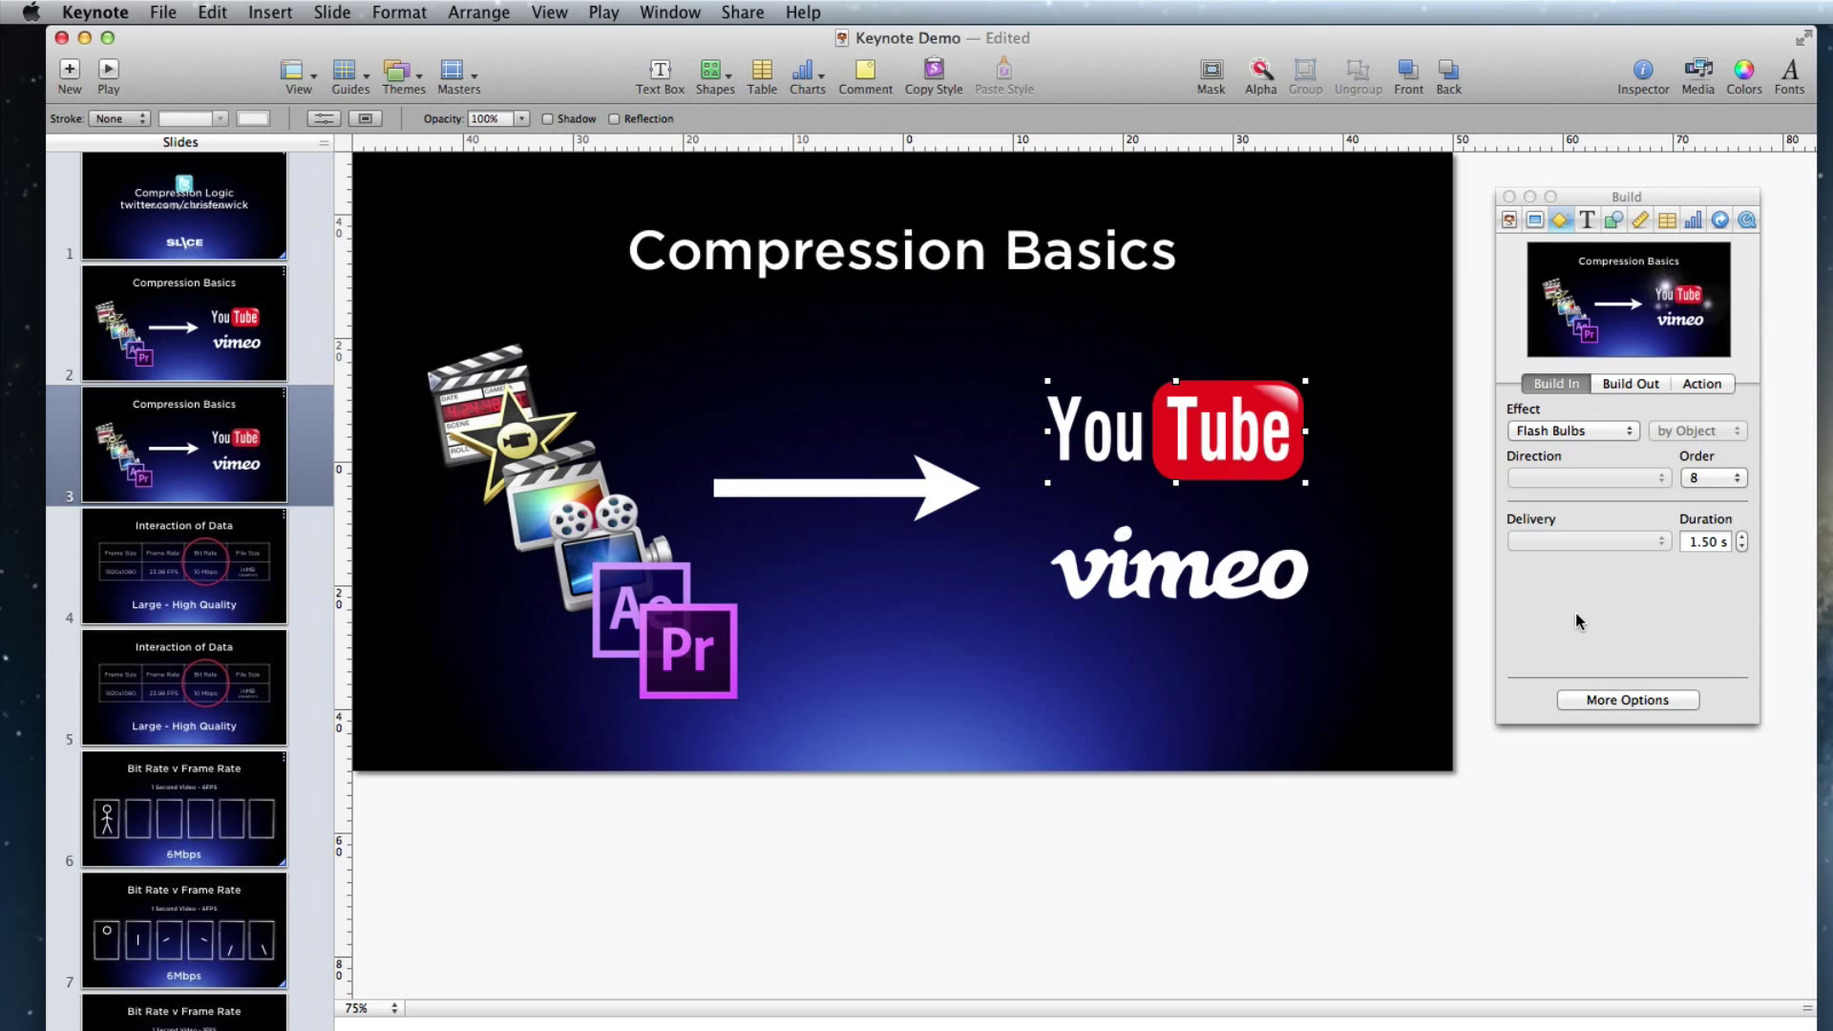
{"action": "left_click", "coordinate": [1556, 428]}
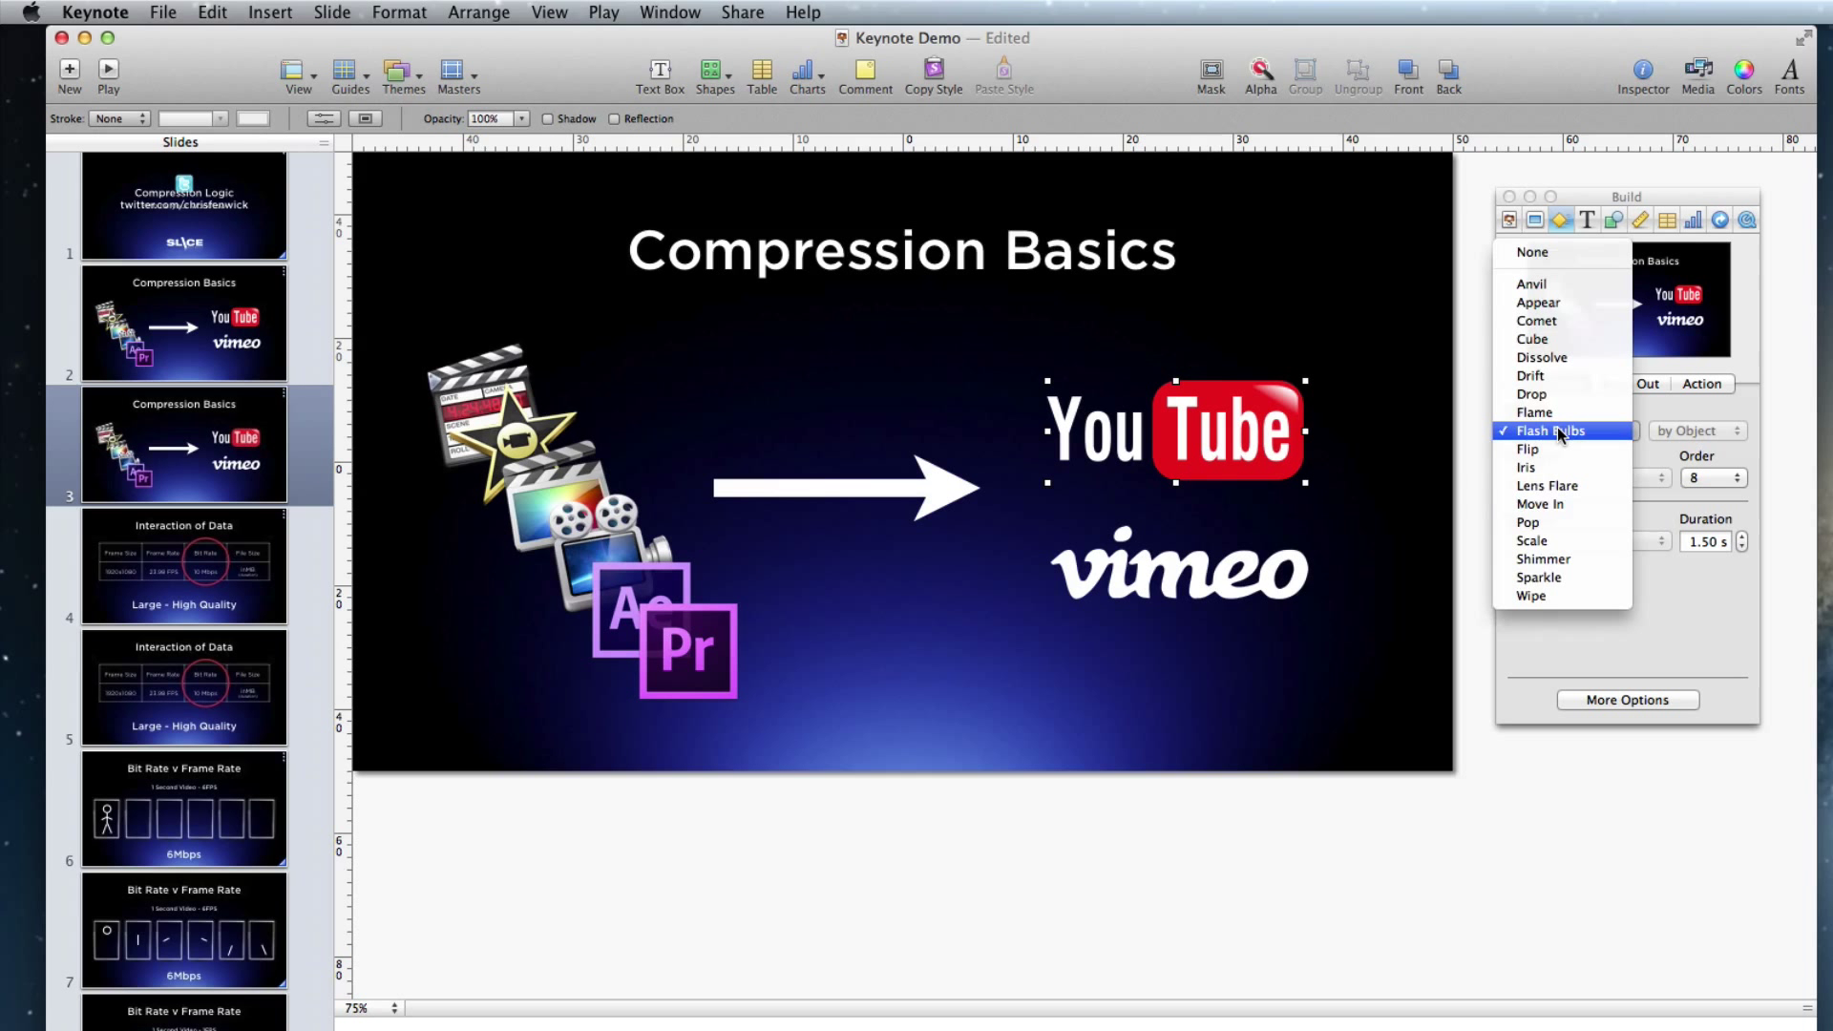
{"action": "left_click", "coordinate": [1562, 488]}
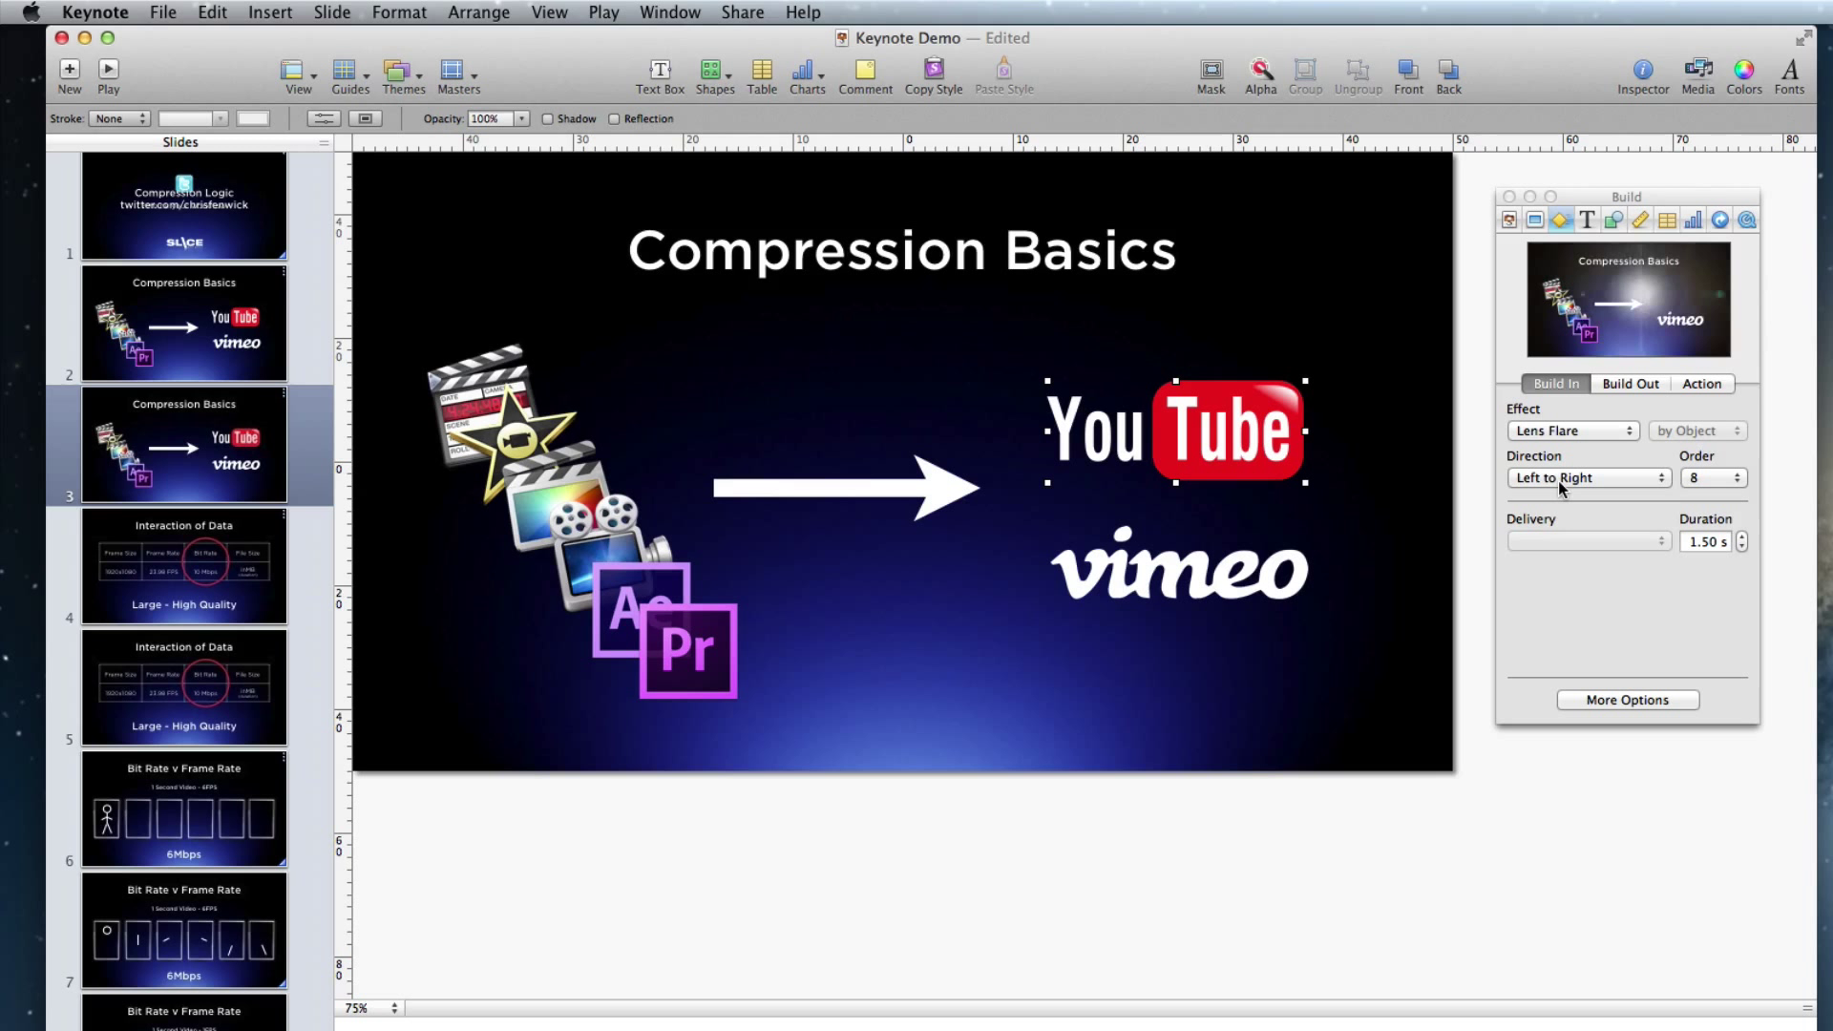
{"action": "left_click", "coordinate": [1576, 431]}
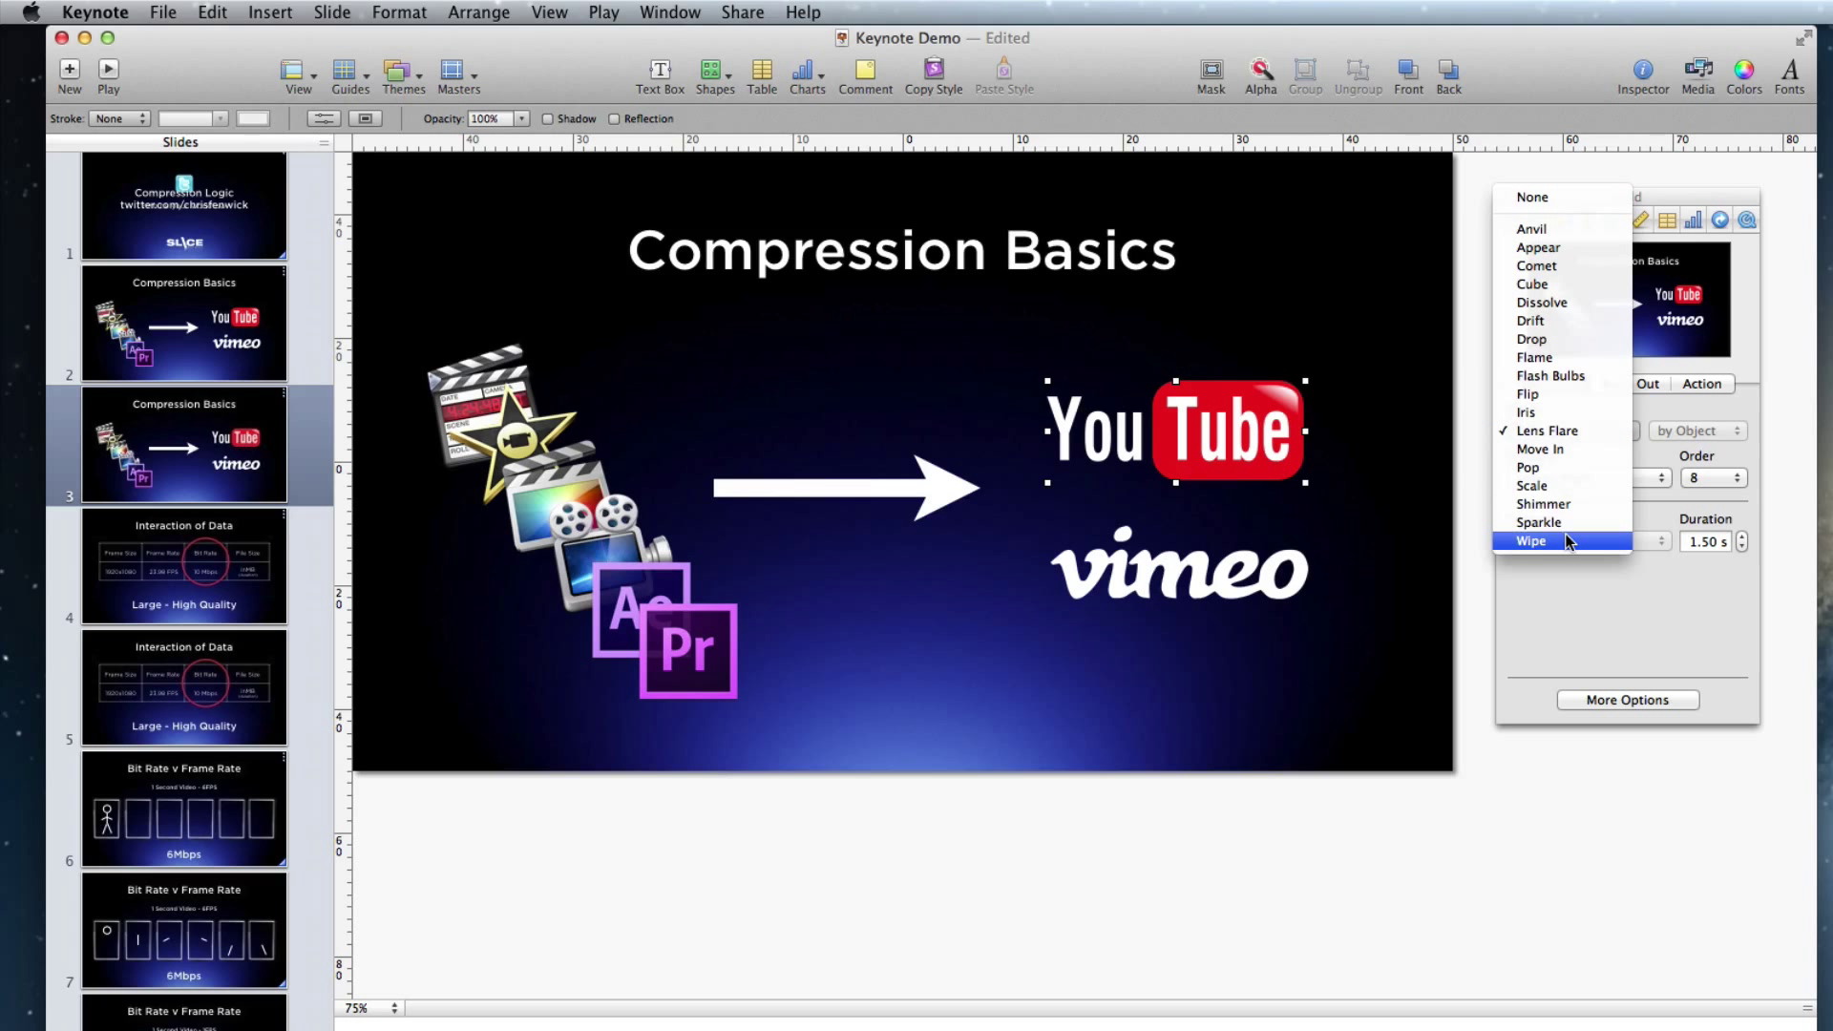
{"action": "left_click", "coordinate": [1545, 486]}
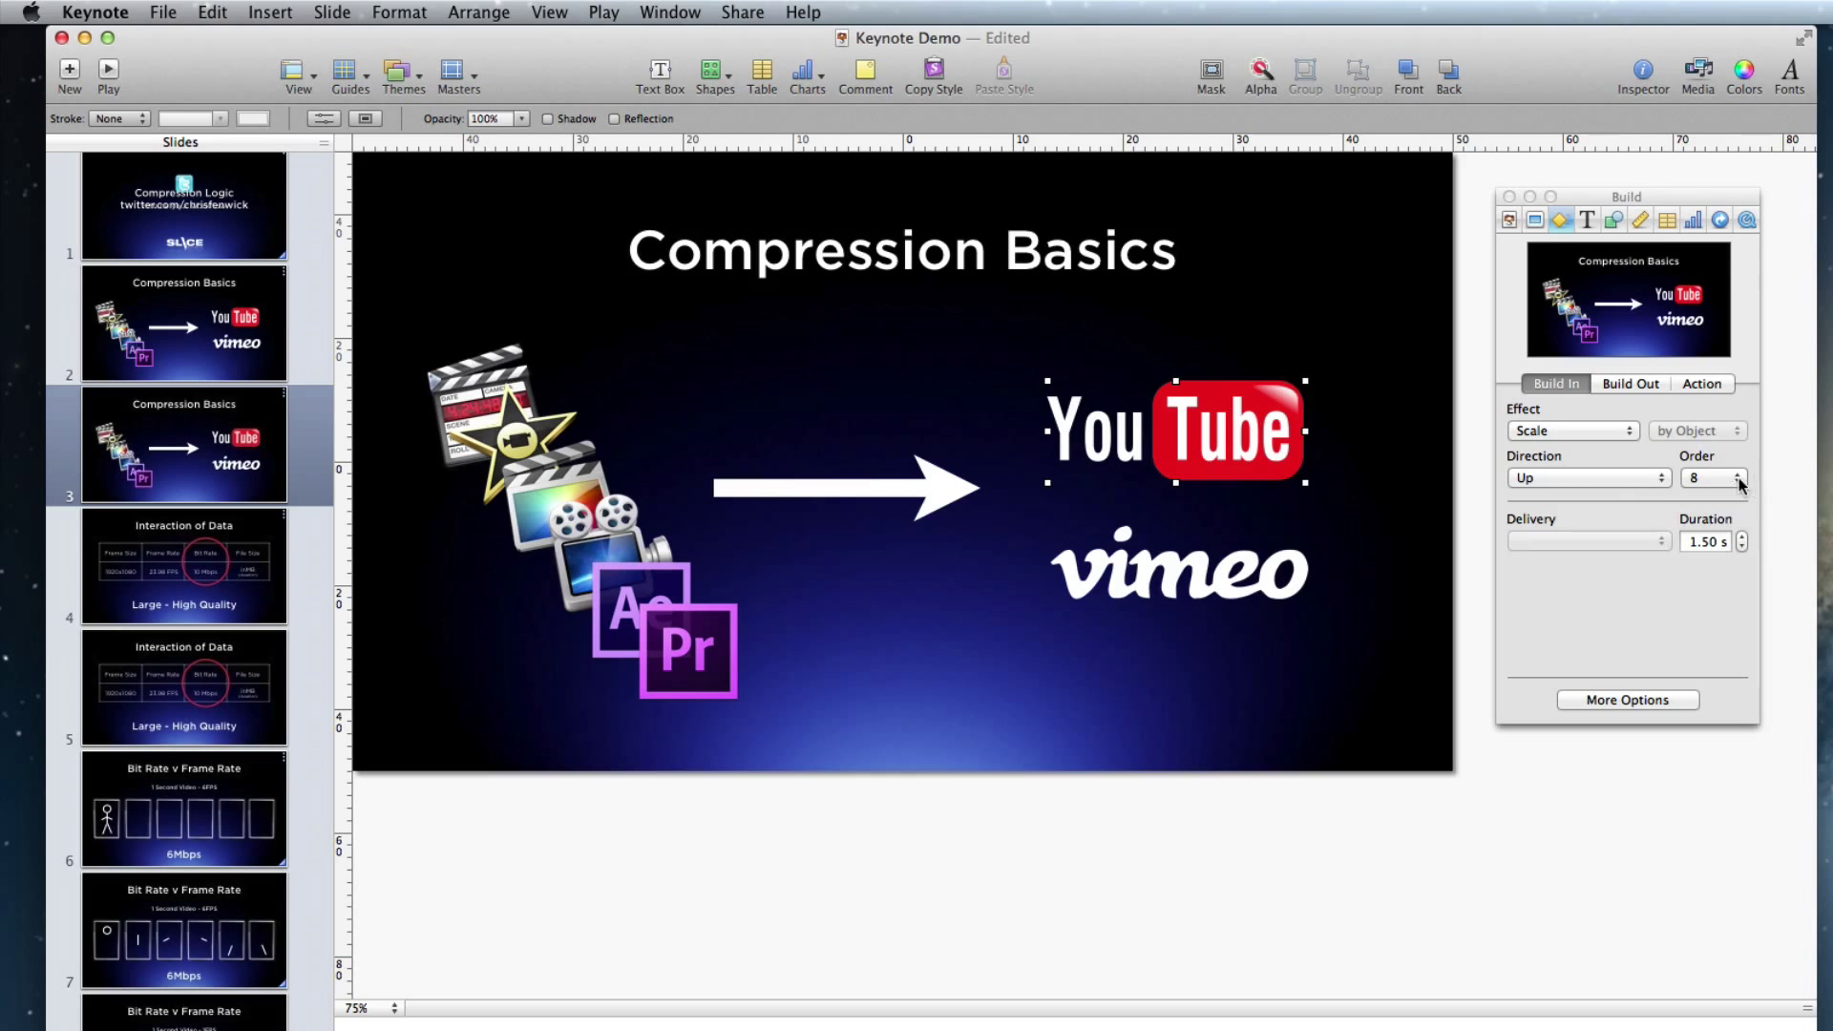
Step: Give the vimeo logo a Scale build-in as well
{"action": "left_click", "coordinate": [1232, 570]}
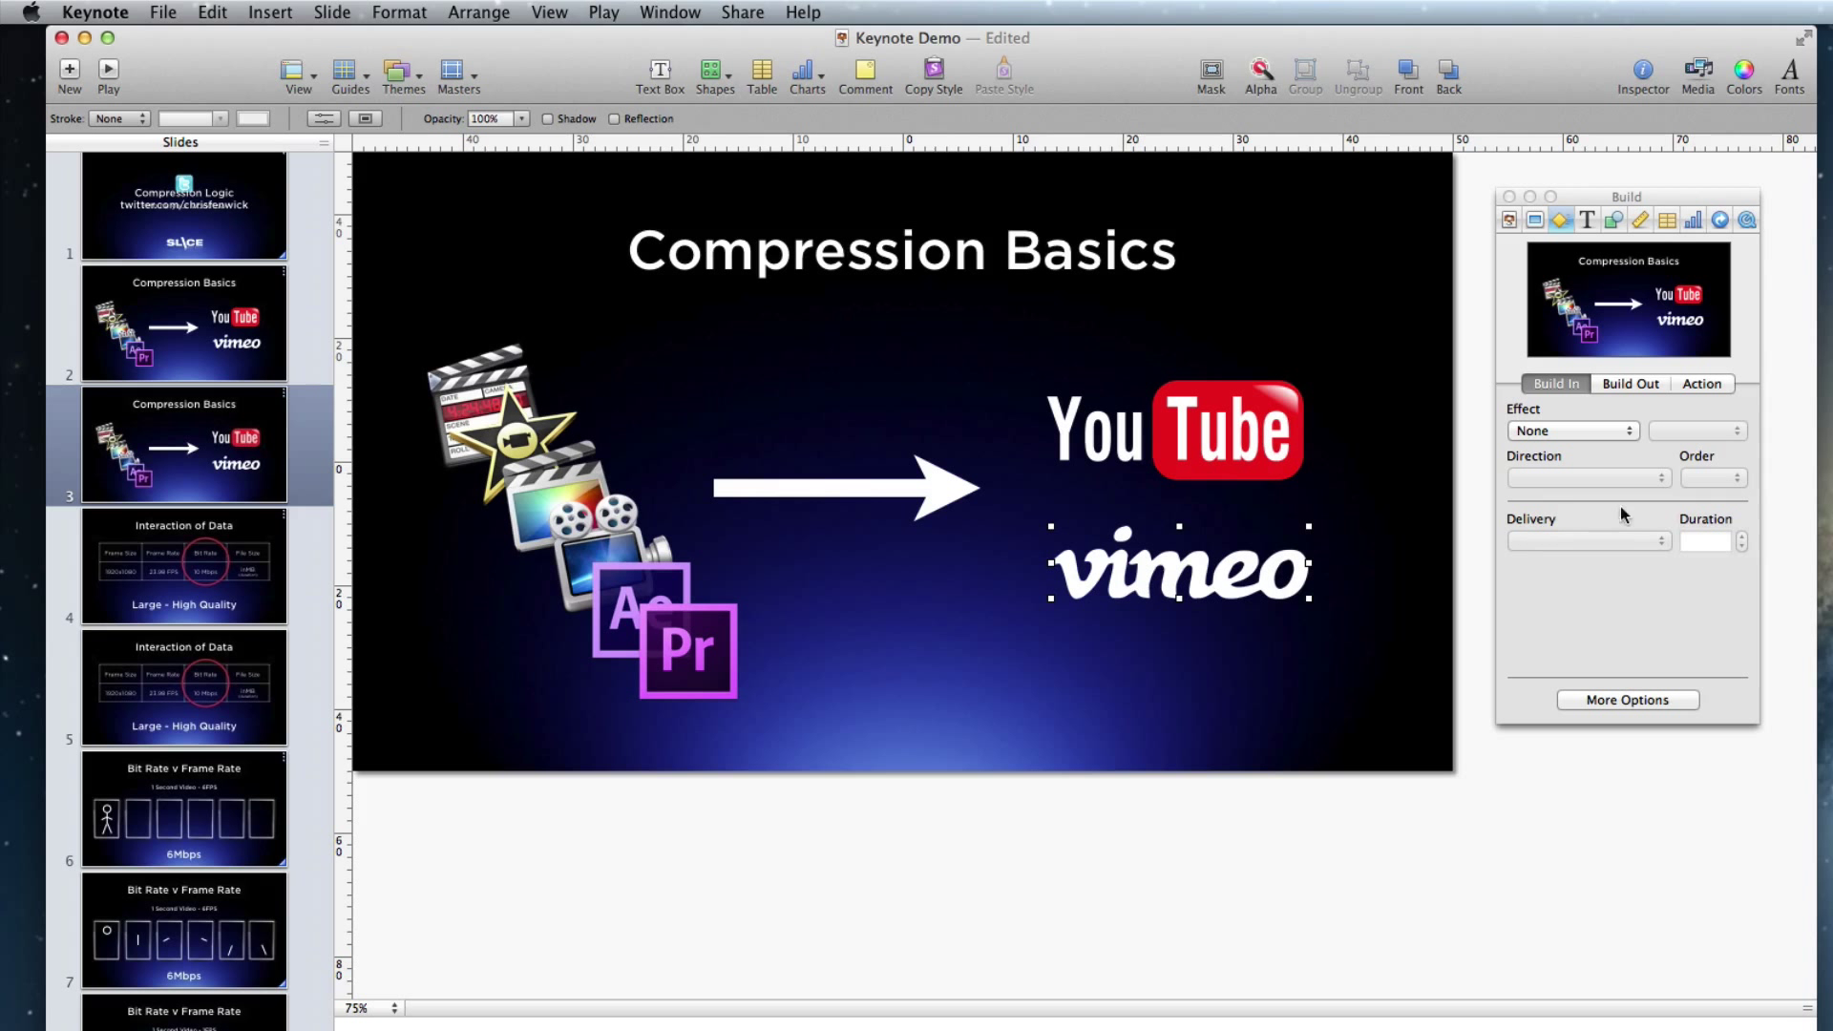
{"action": "left_click", "coordinate": [1571, 432]}
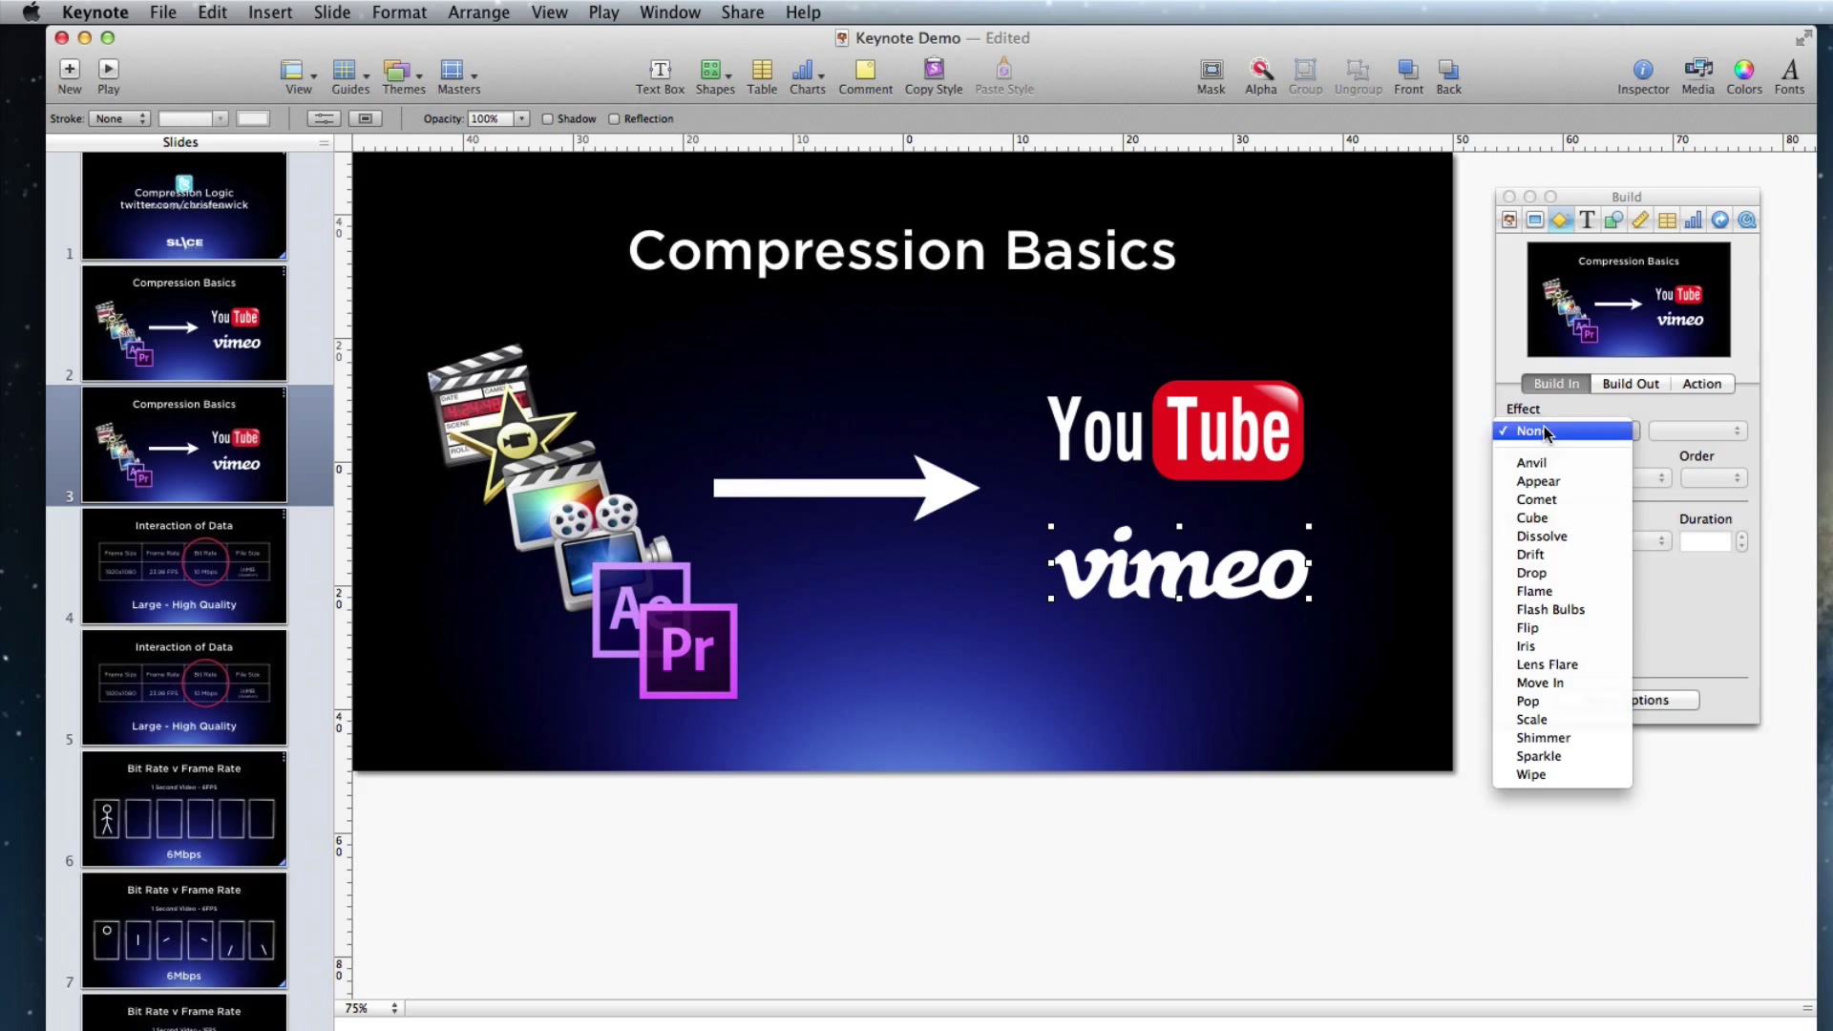
{"action": "left_click", "coordinate": [1562, 718]}
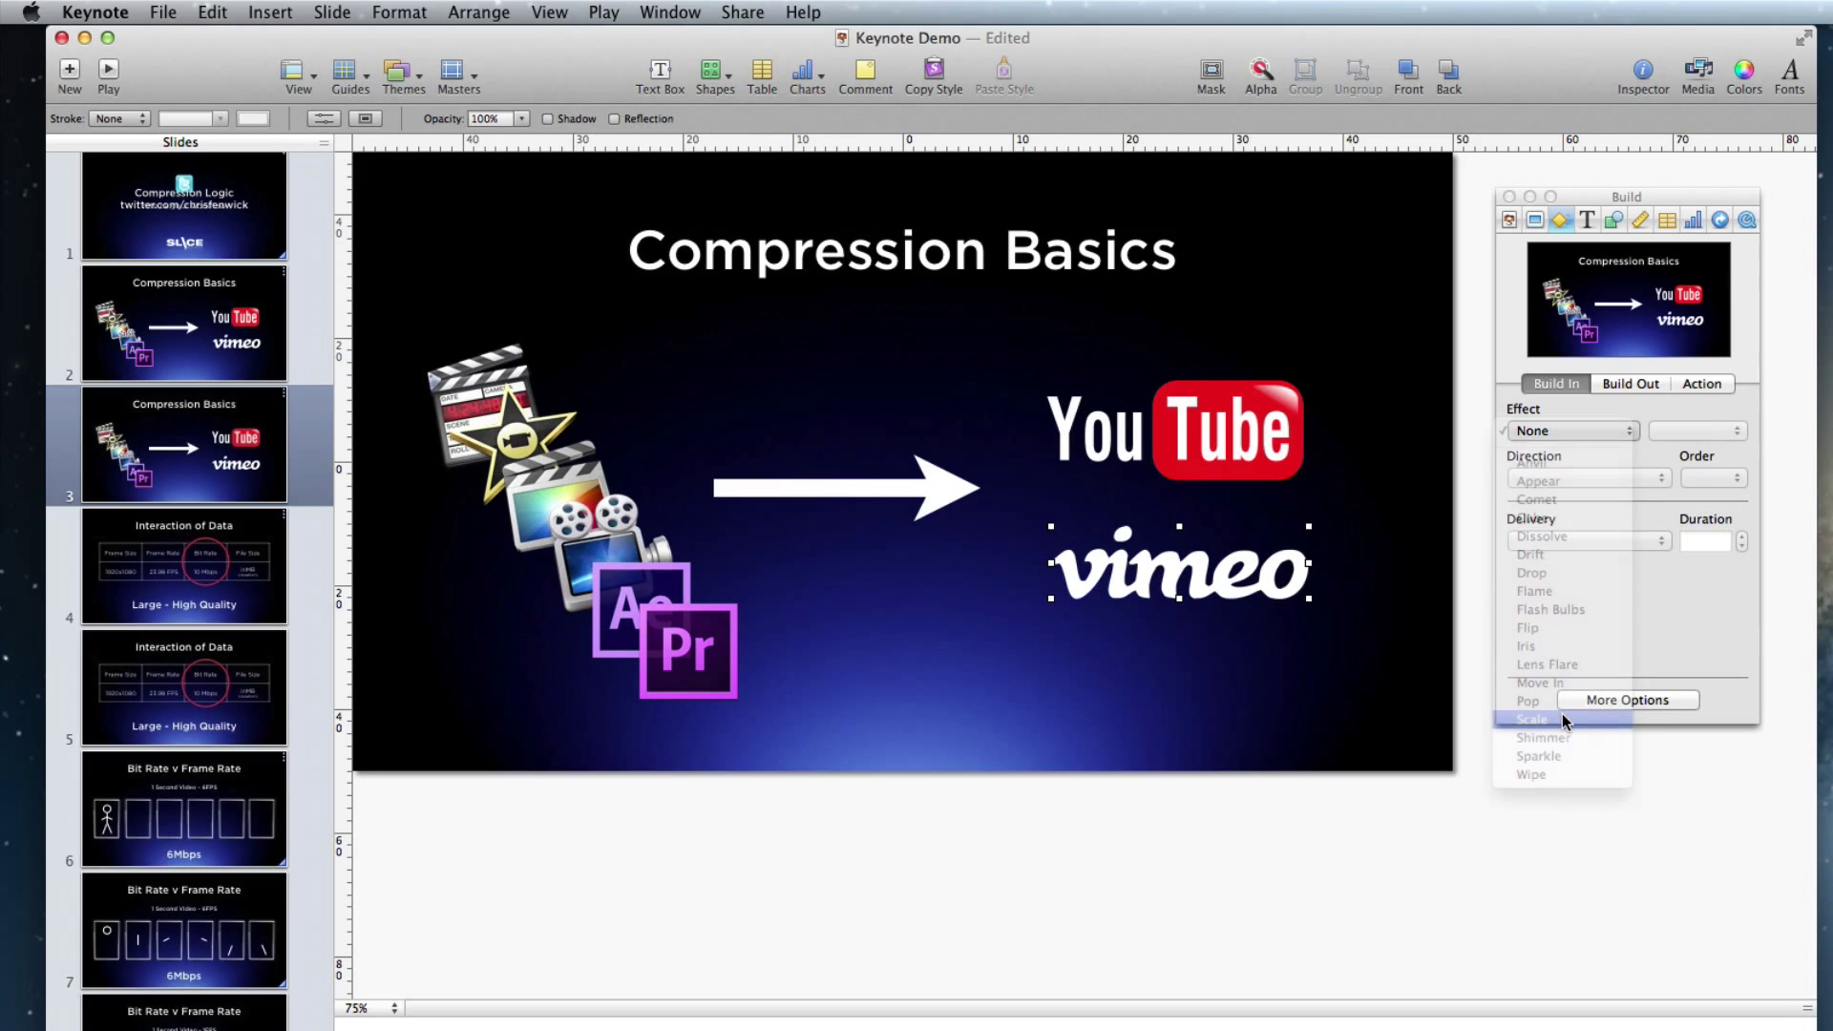
Step: Make the YouTube-white build start automatically with build 7 after 0.2 s
{"action": "left_click", "coordinate": [1653, 704]}
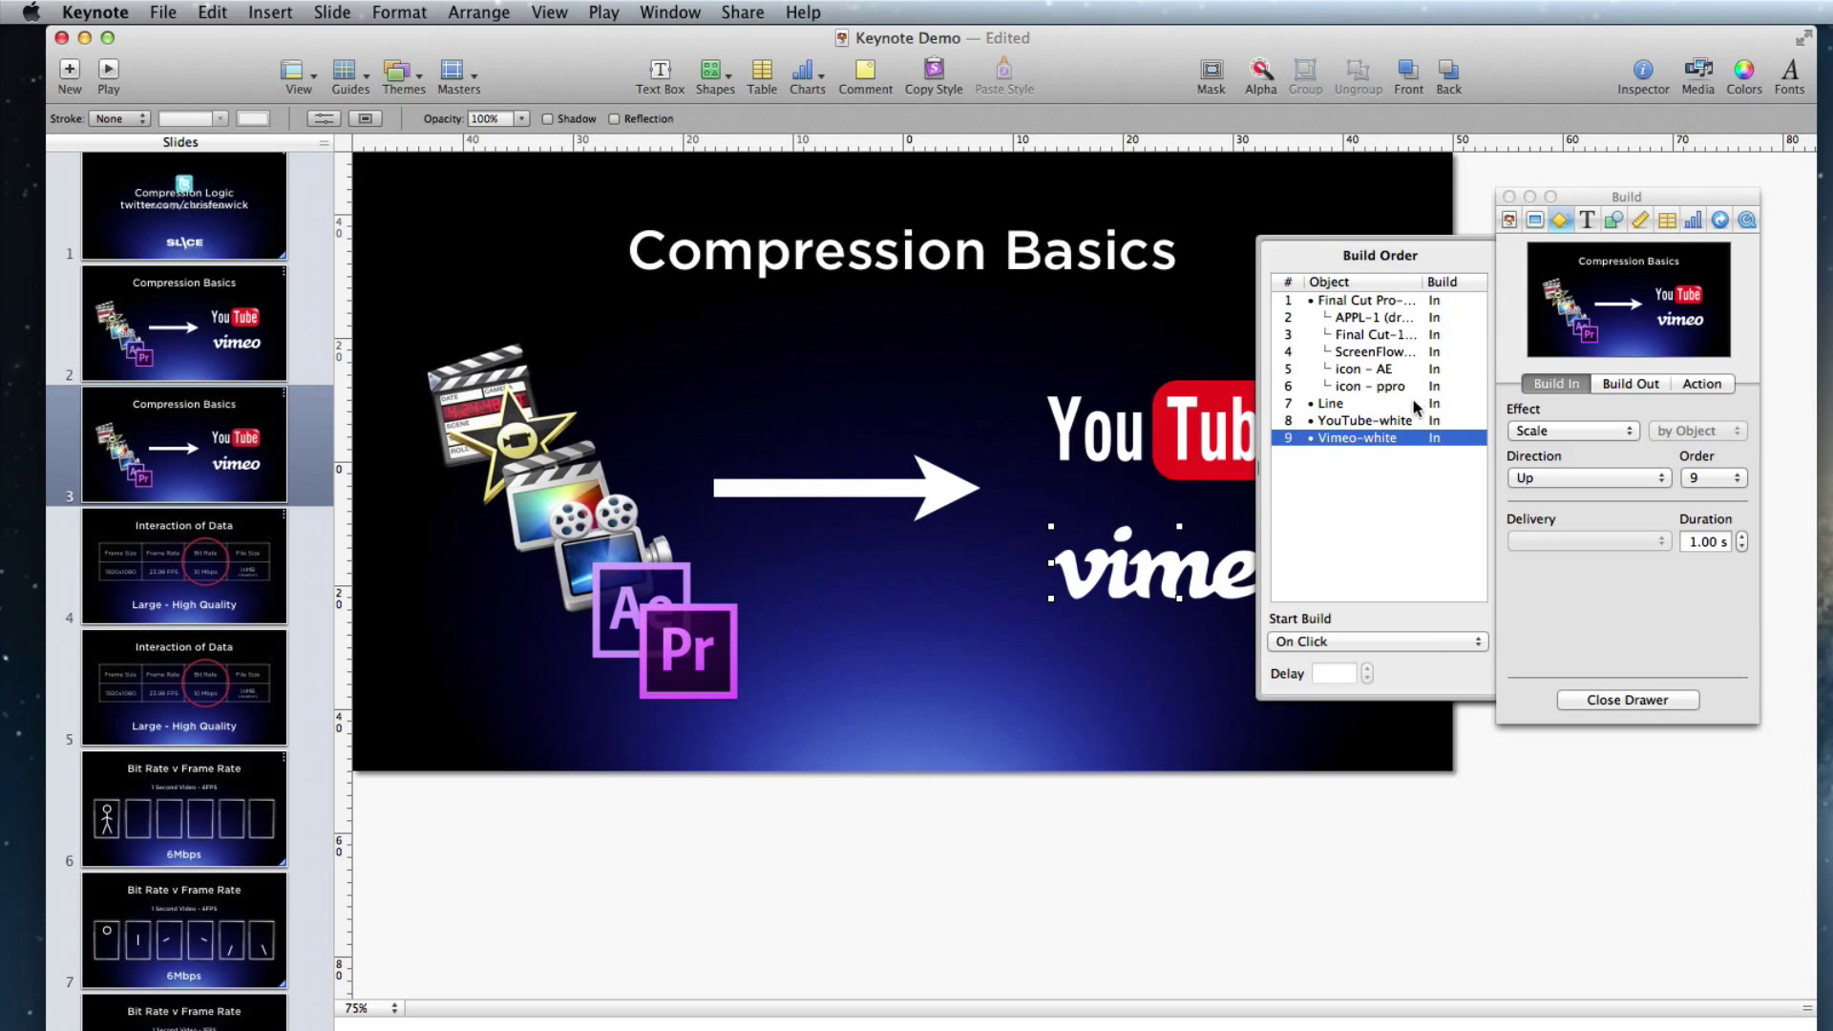
{"action": "left_click", "coordinate": [1345, 404]}
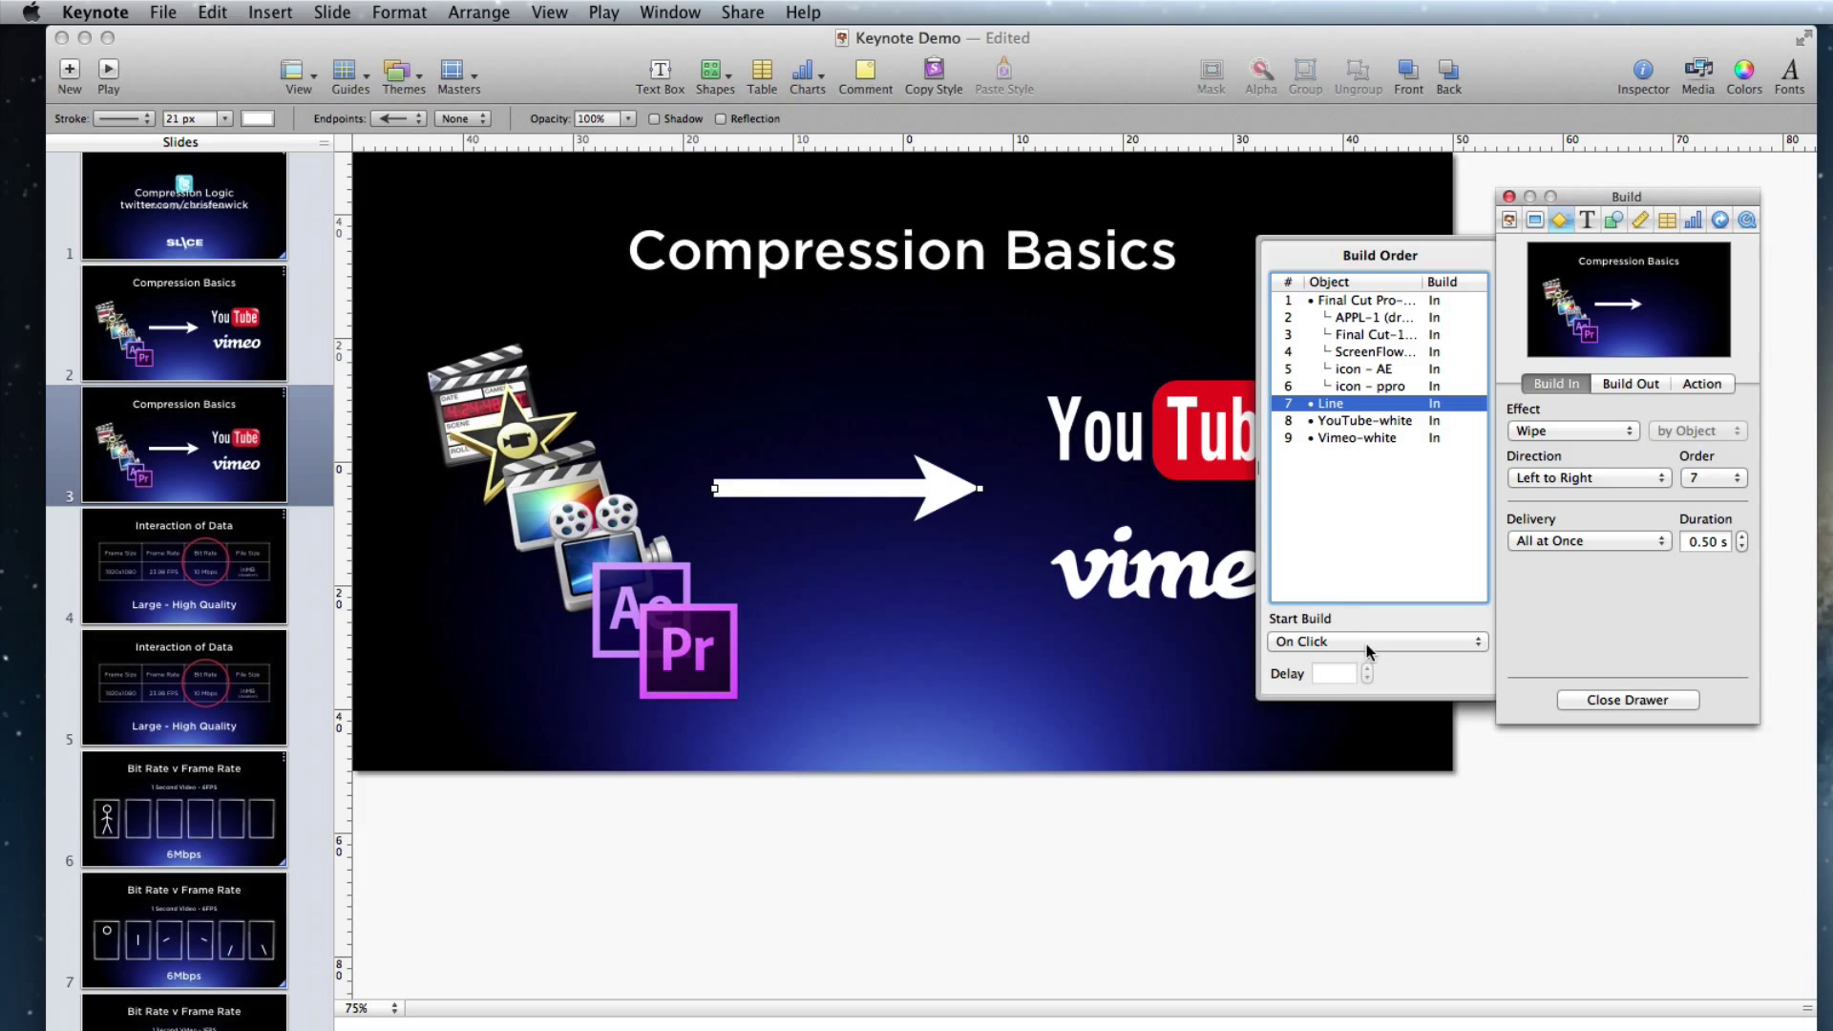
{"action": "left_click", "coordinate": [1348, 421]}
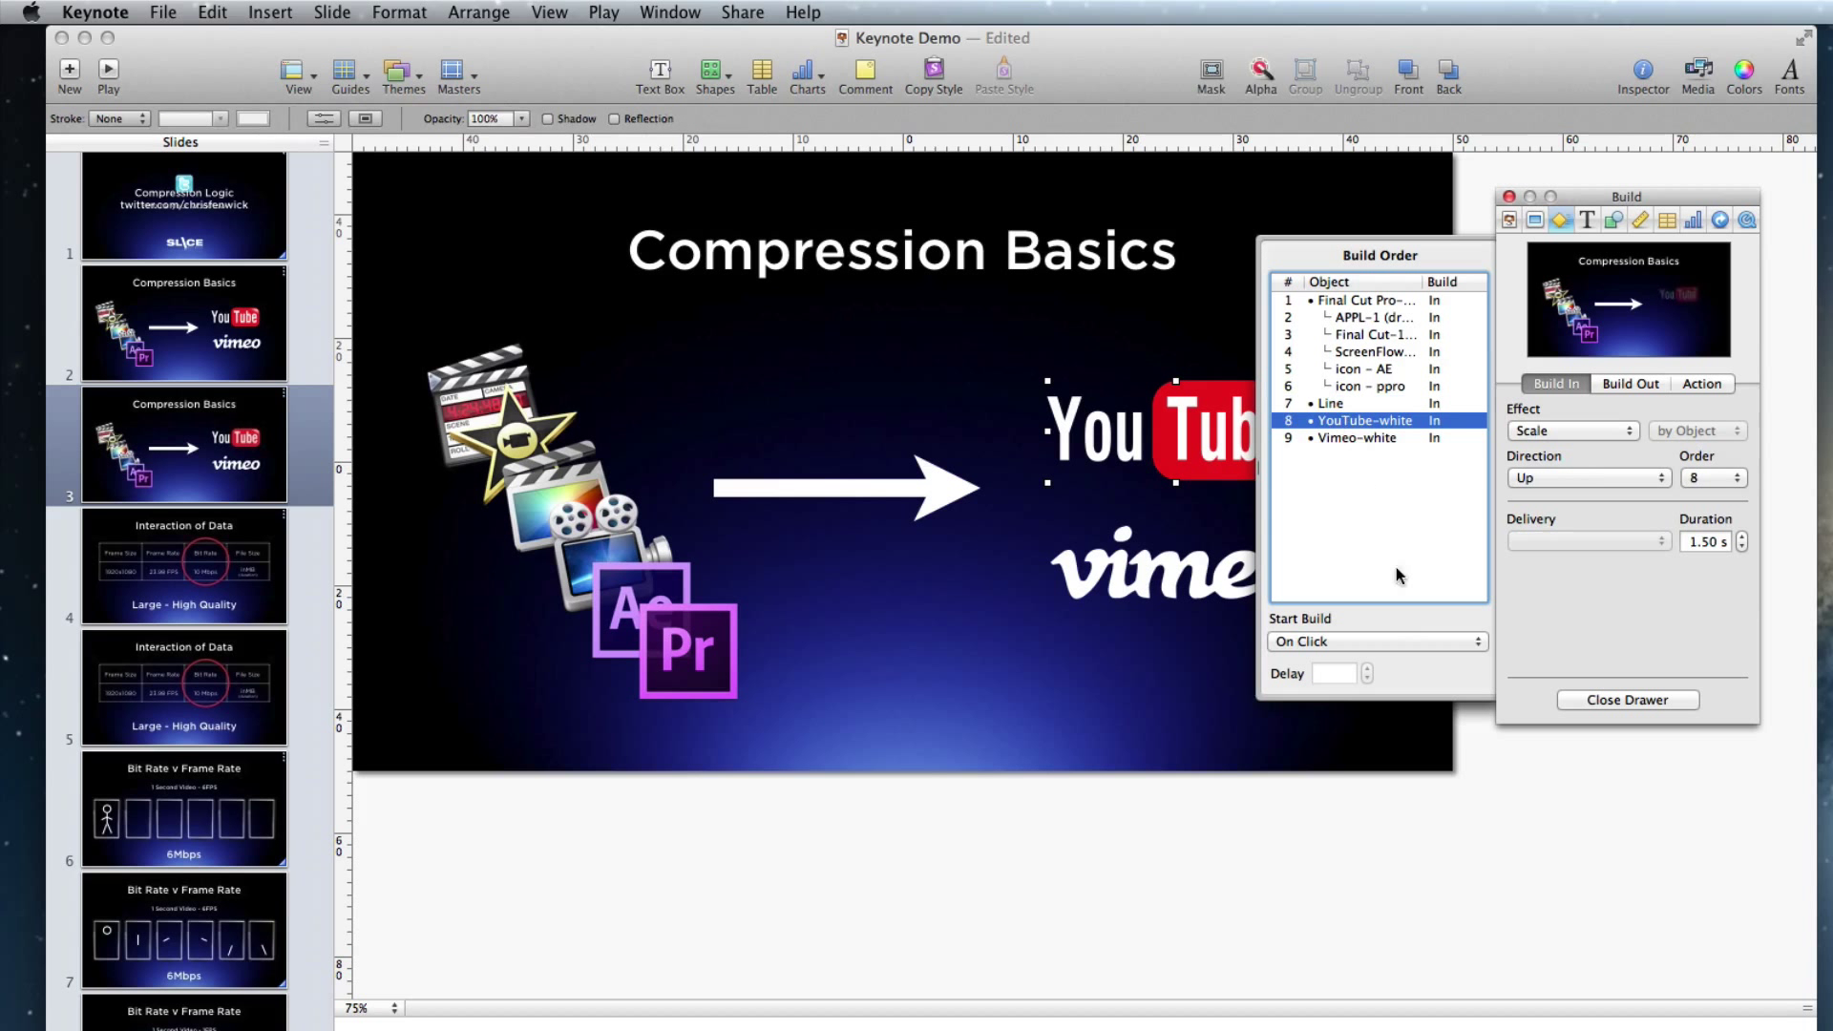
{"action": "left_click", "coordinate": [1384, 640]}
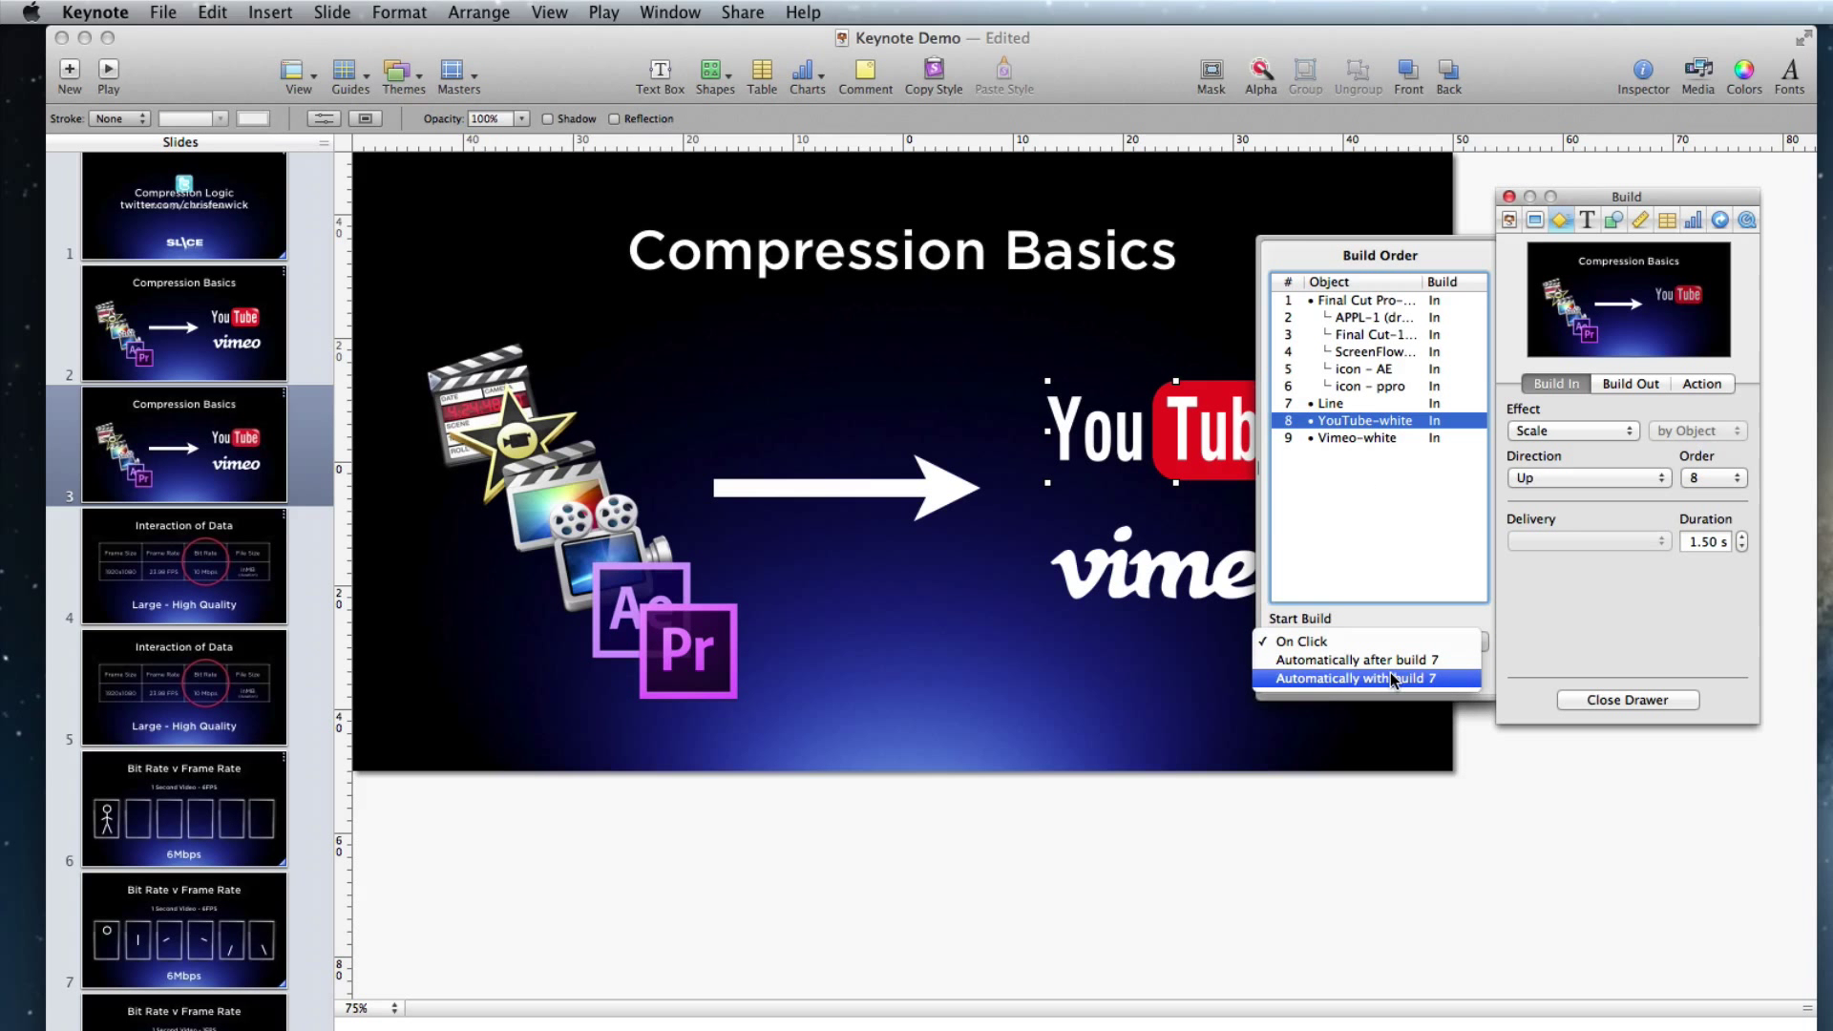
{"action": "left_click", "coordinate": [1390, 675]}
{"action": "triple_click", "coordinate": [1350, 673]}
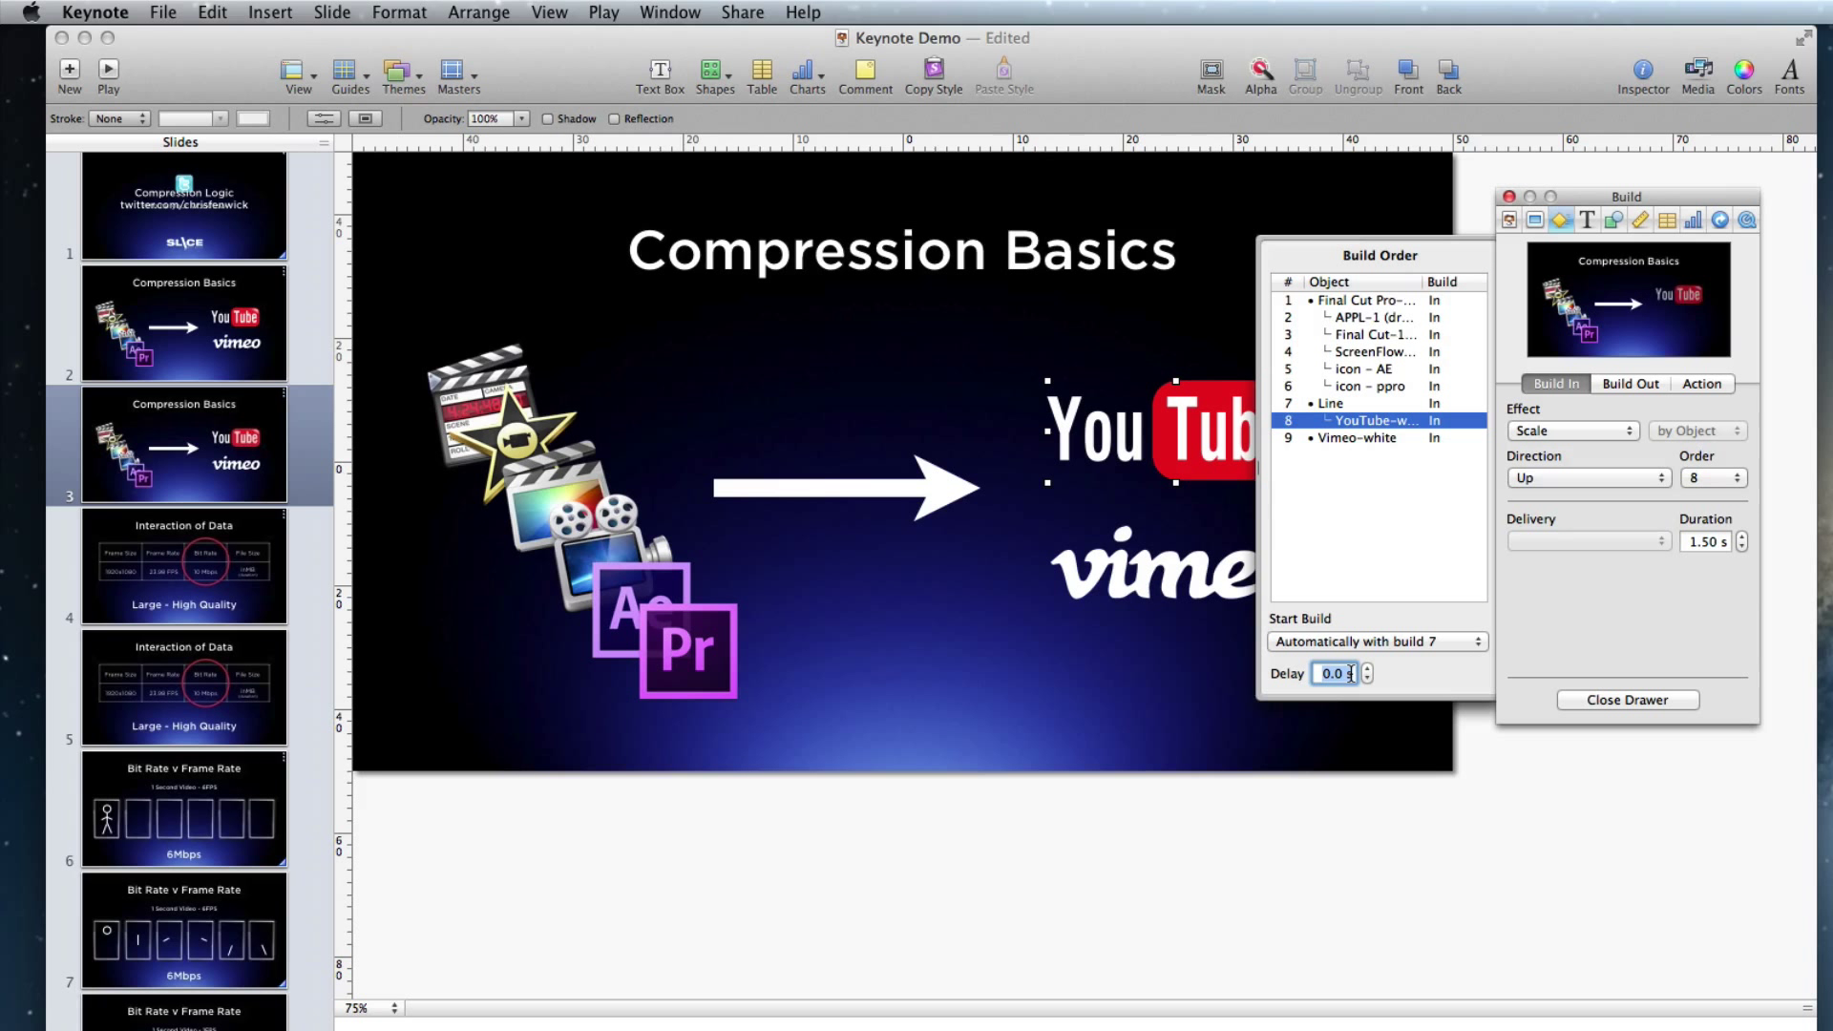
{"action": "key", "text": "BackSpace"}
{"action": "key", "text": "Return"}
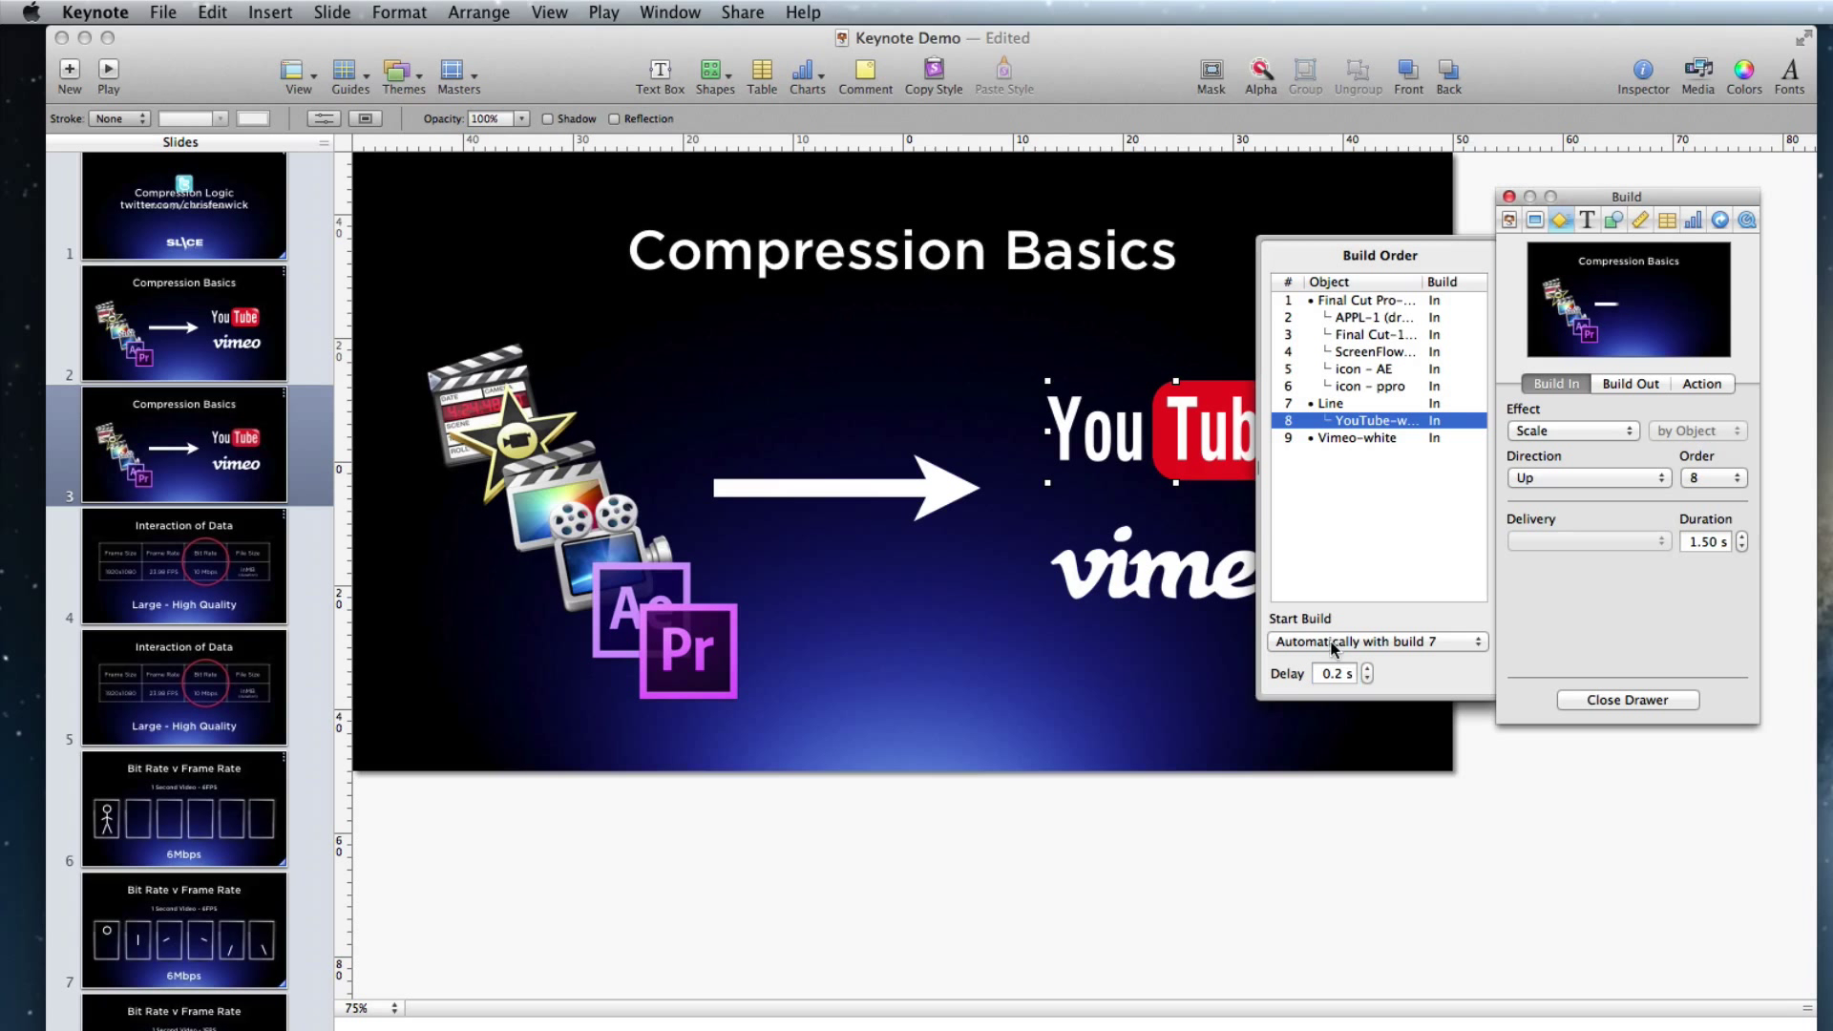
Step: Make the Vimeo-white build start automatically with build 7 after 0.4 s
{"action": "left_click", "coordinate": [1169, 580]}
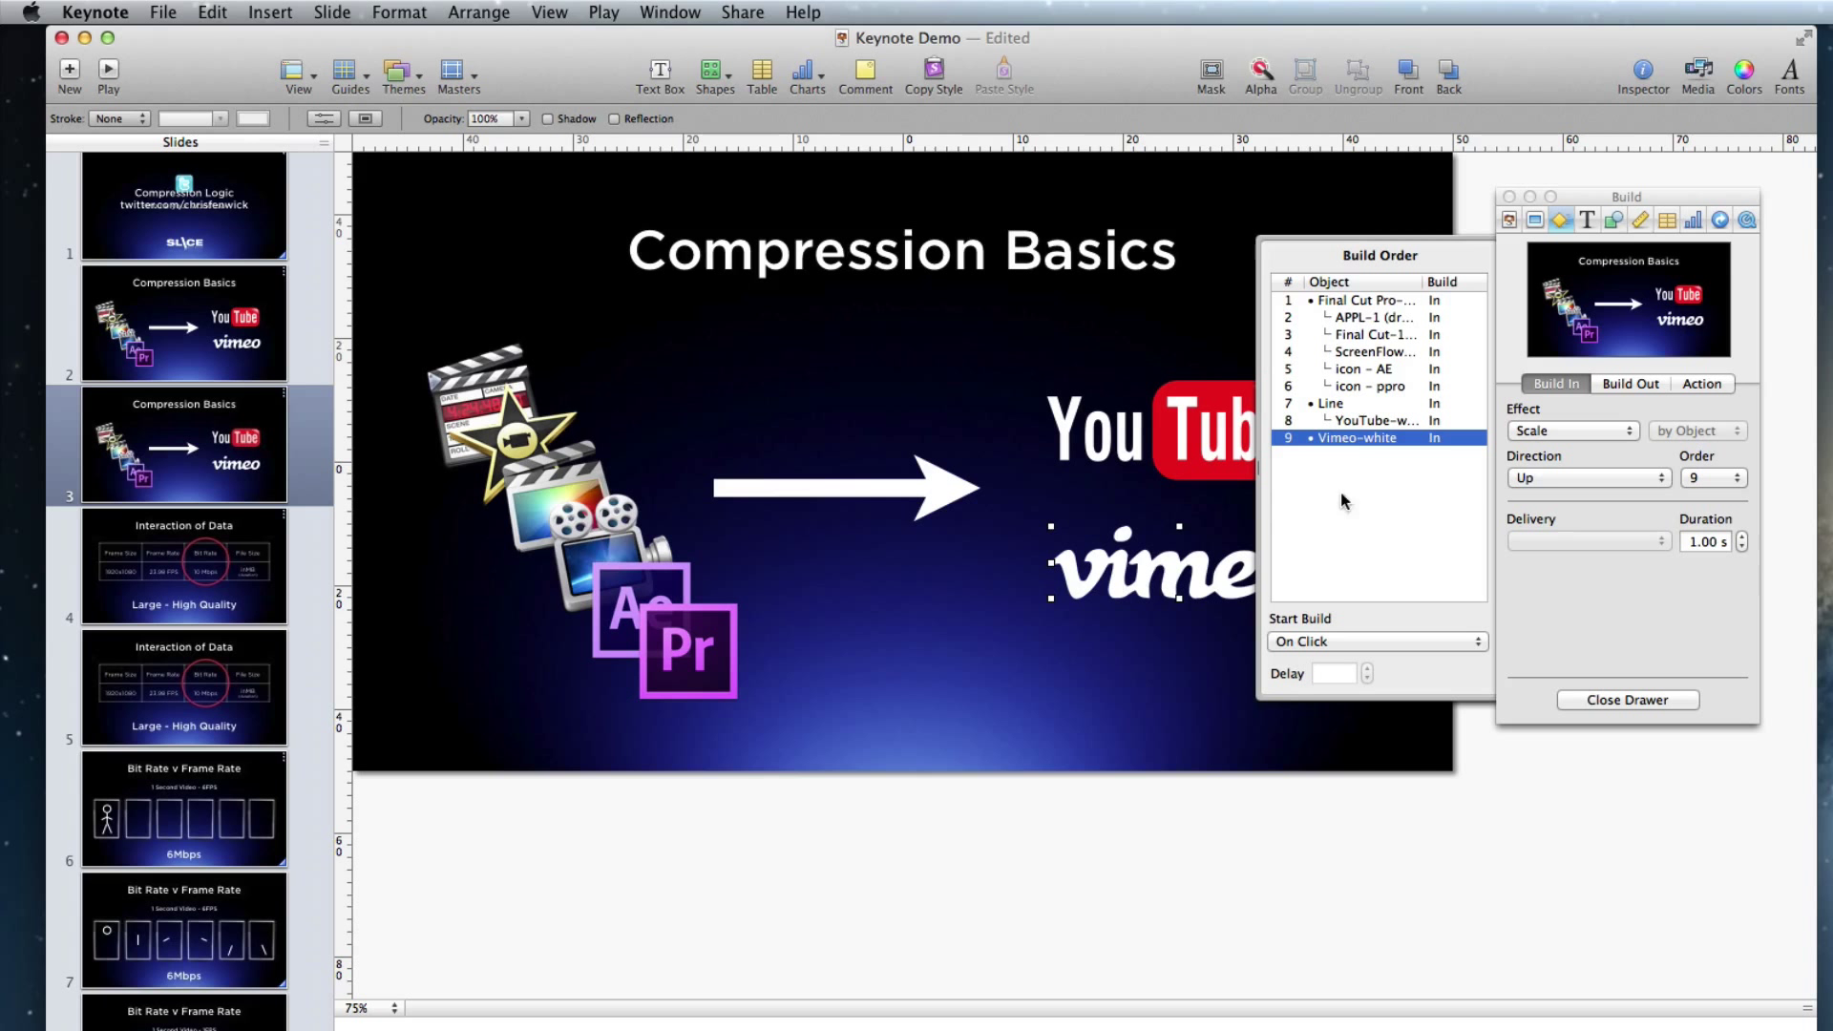
{"action": "left_click", "coordinate": [1390, 643]}
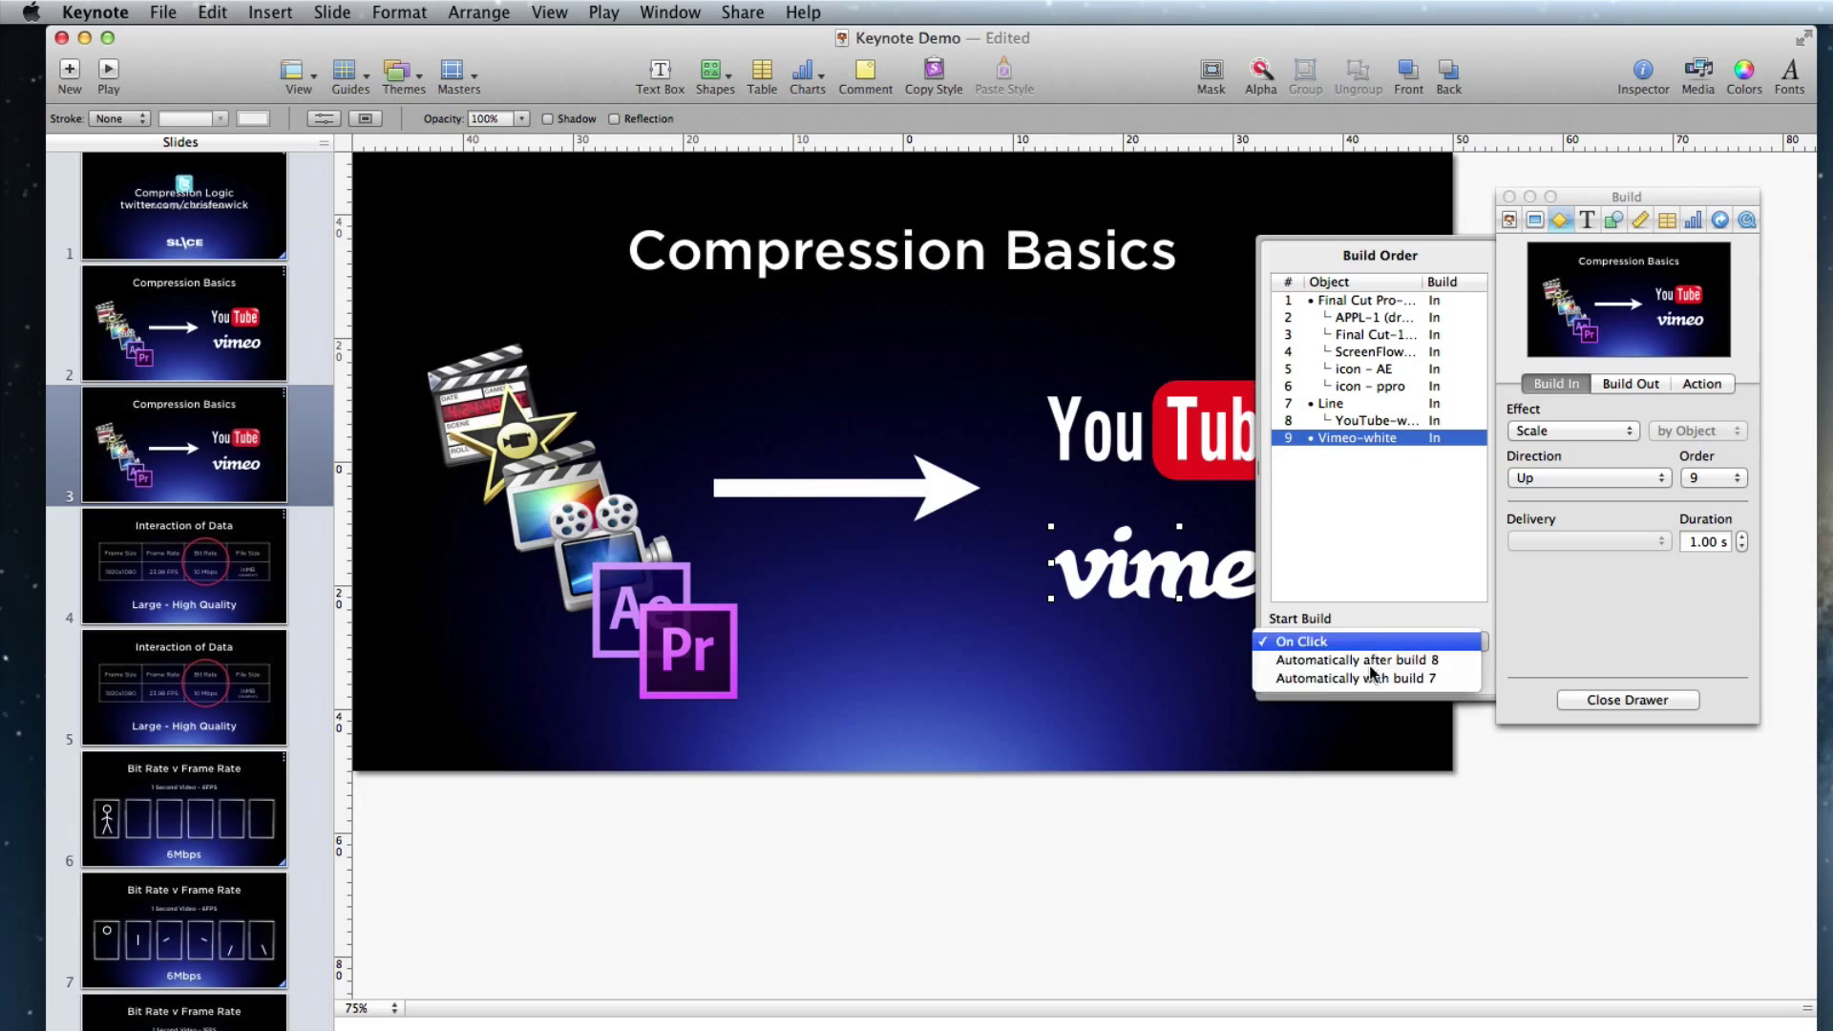
{"action": "left_click", "coordinate": [1367, 677]}
{"action": "left_click", "coordinate": [1351, 679]}
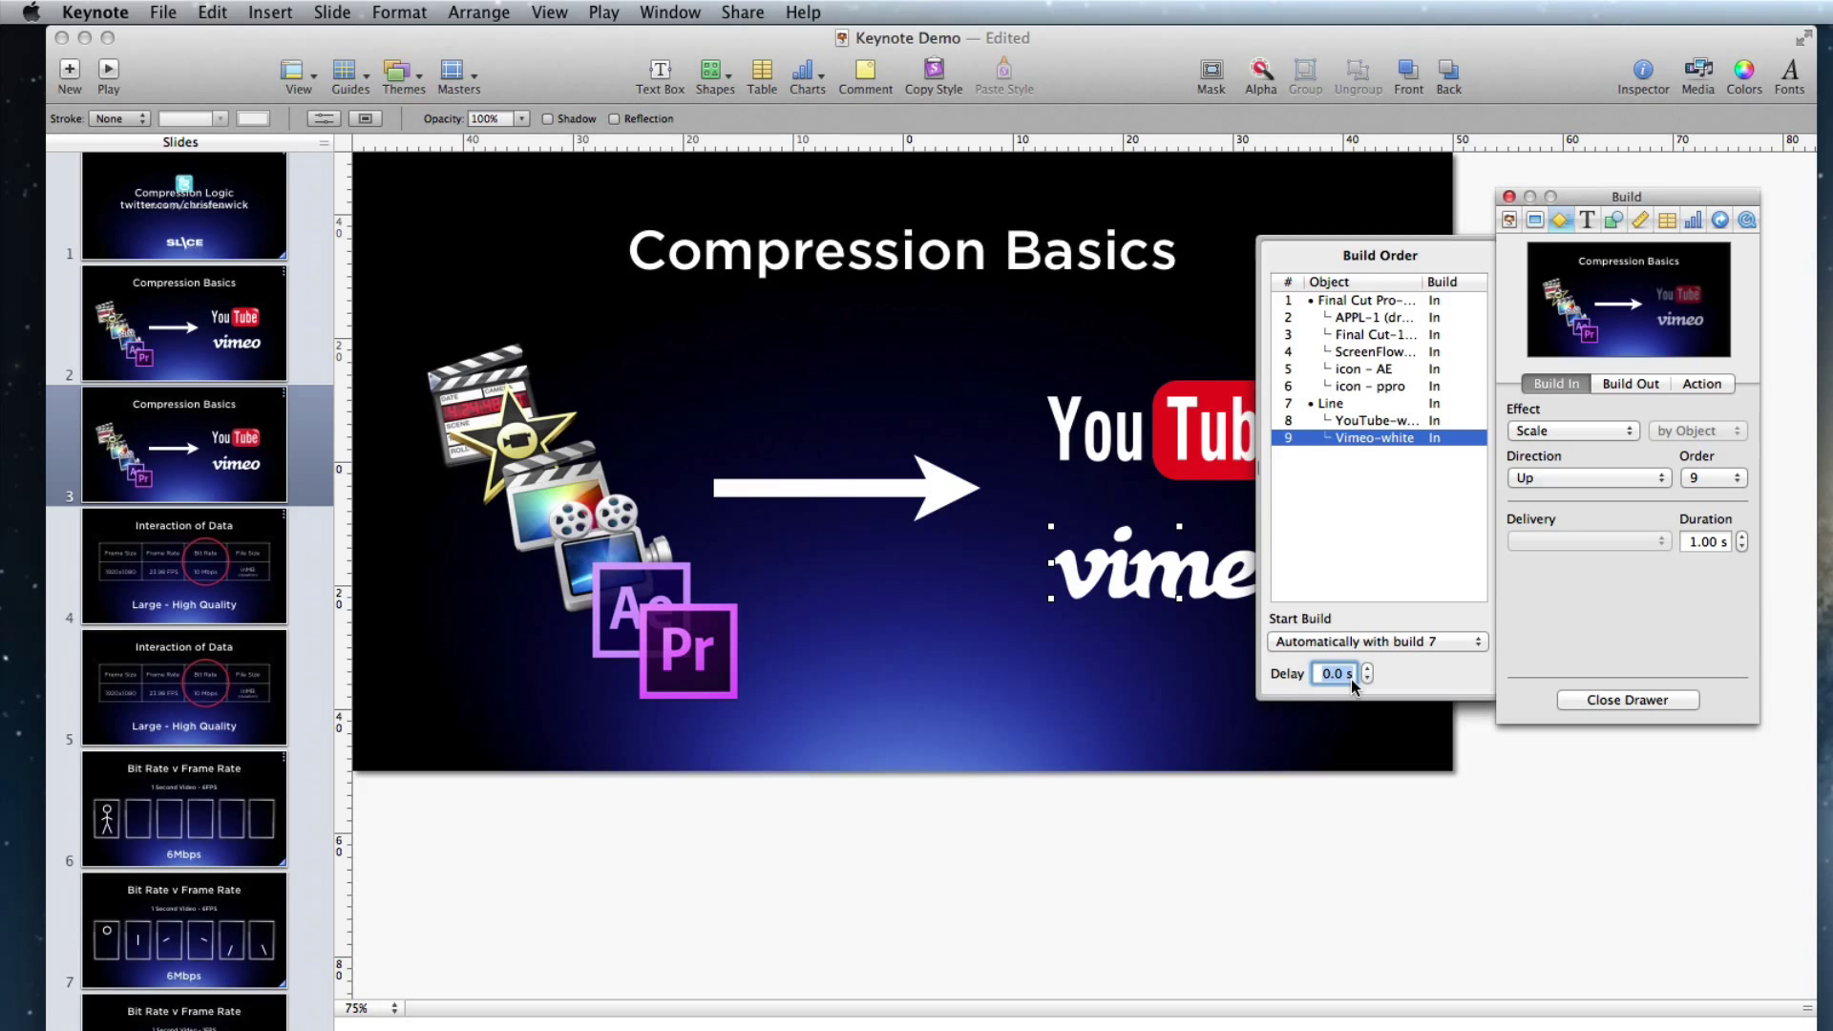
{"action": "type", "text": "0.4"}
{"action": "key", "text": "Return"}
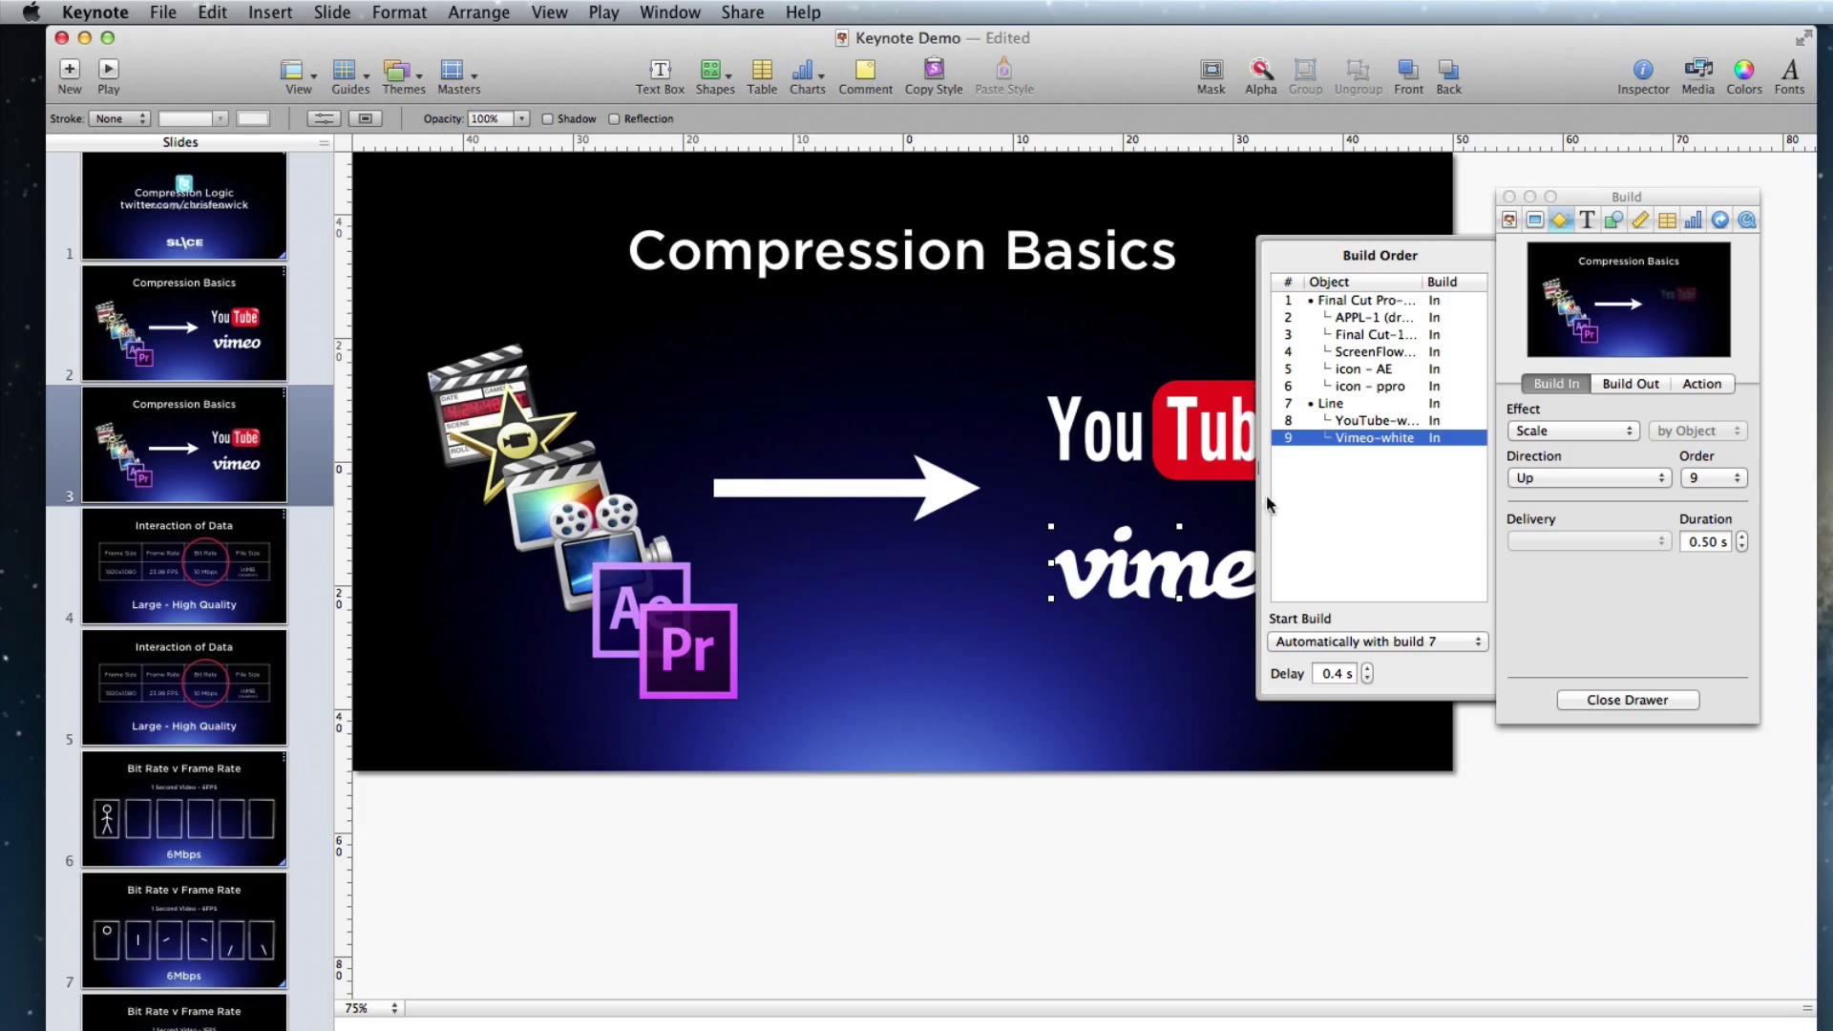
Step: Shorten the YouTube logo's build duration, settling on 0.50 s
{"action": "left_click", "coordinate": [1220, 456]}
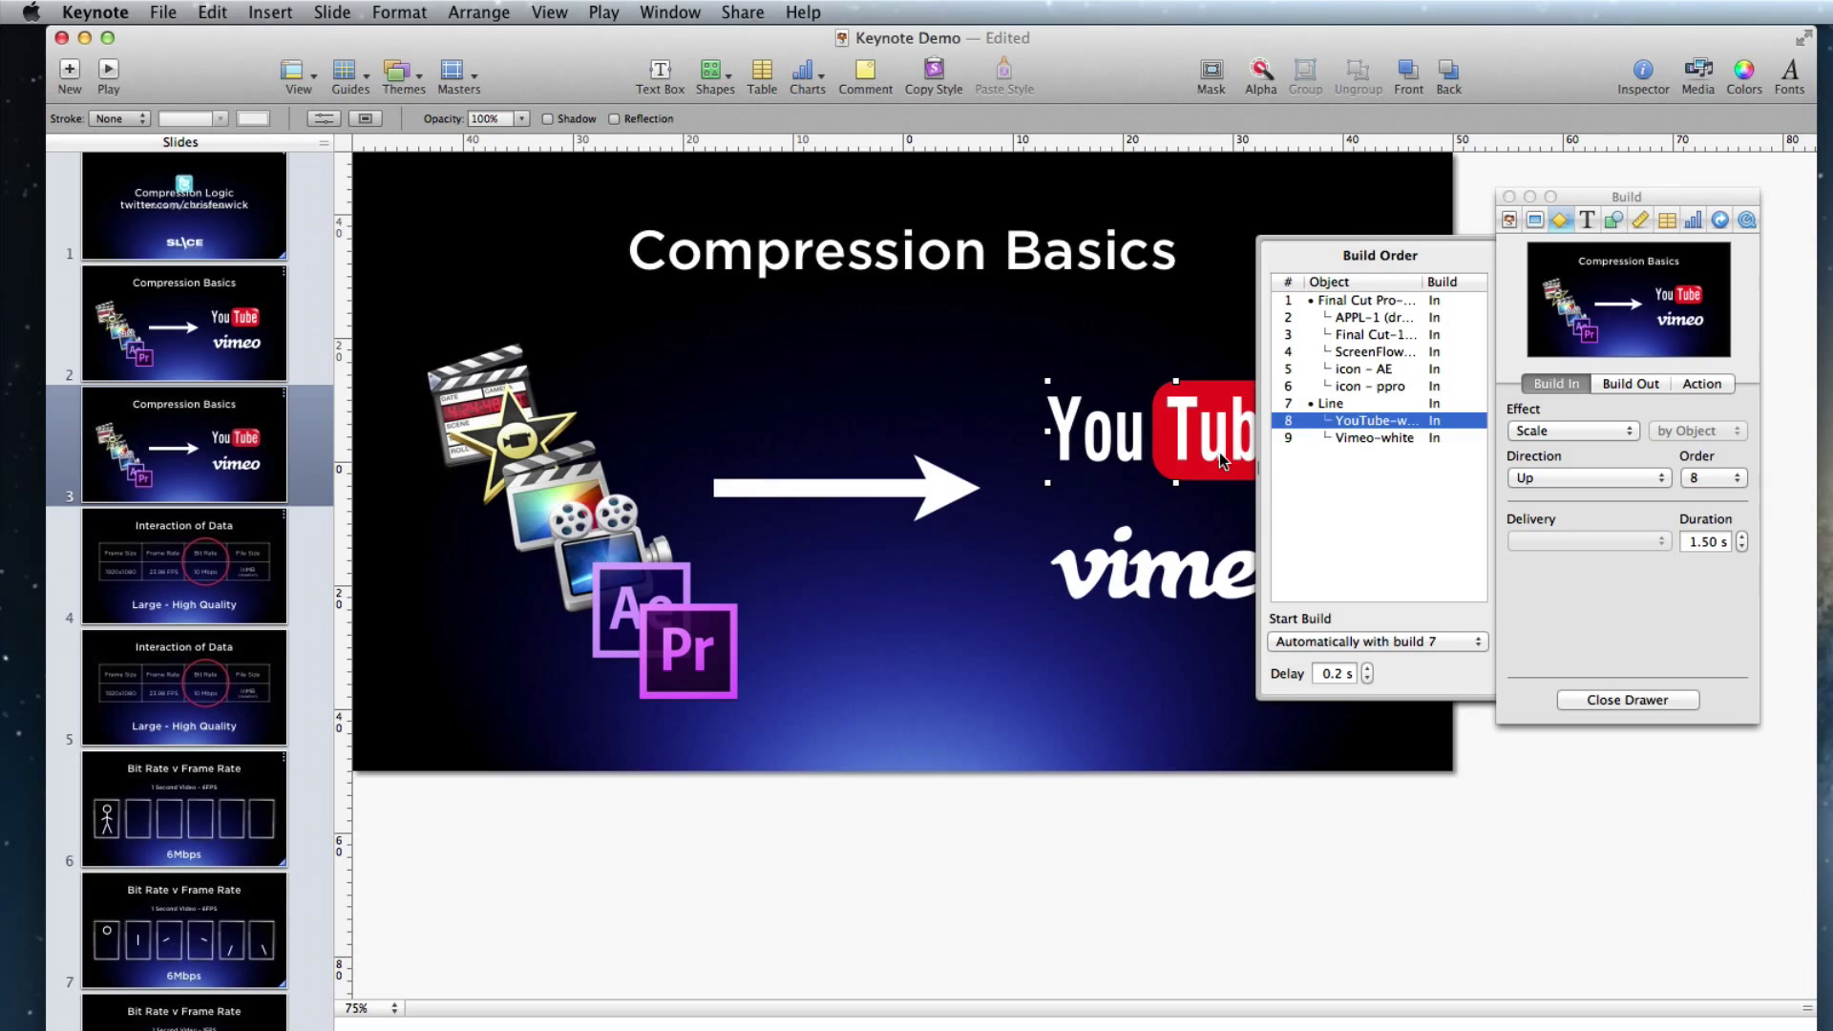
{"action": "left_click", "coordinate": [1742, 548]}
{"action": "left_click", "coordinate": [1741, 538]}
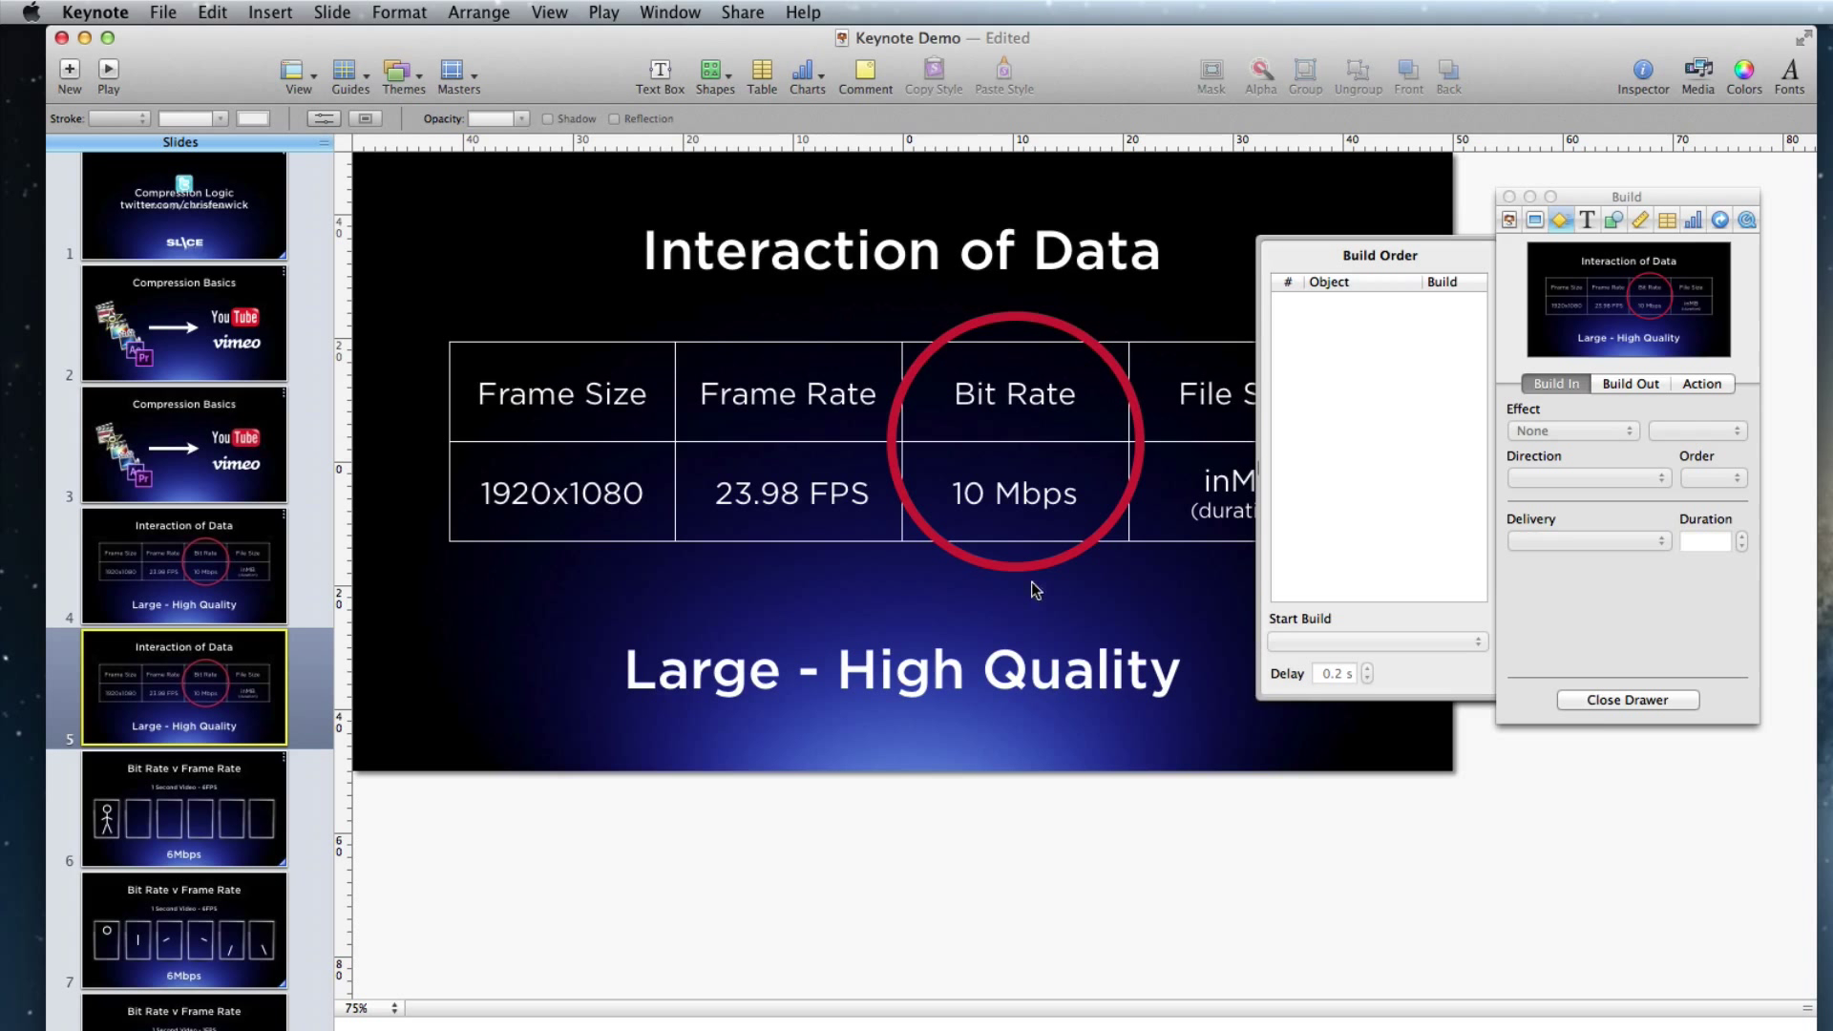
Step: Replace the old red circle on slide 5 with a new circle over the Bit Rate column
{"action": "left_click", "coordinate": [1590, 707]}
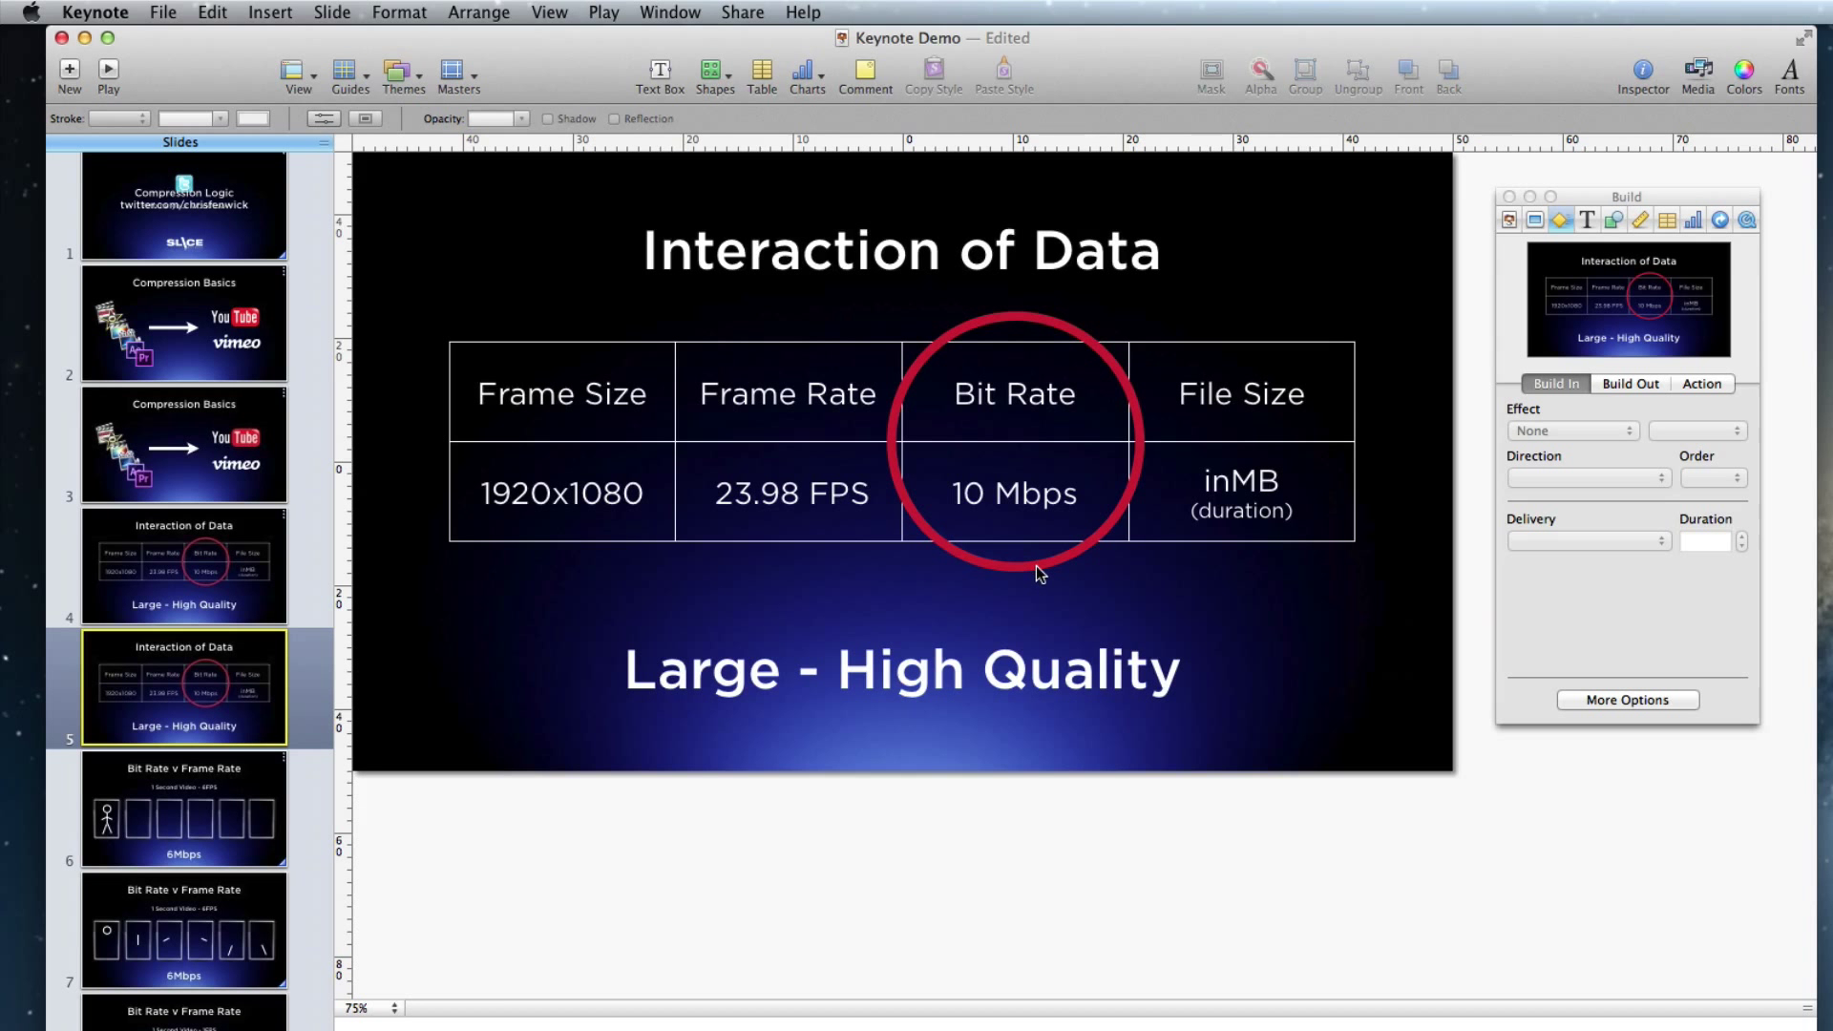
{"action": "left_click_drag", "start_coordinate": [1031, 569], "coordinate": [982, 569]}
{"action": "key", "text": "Delete"}
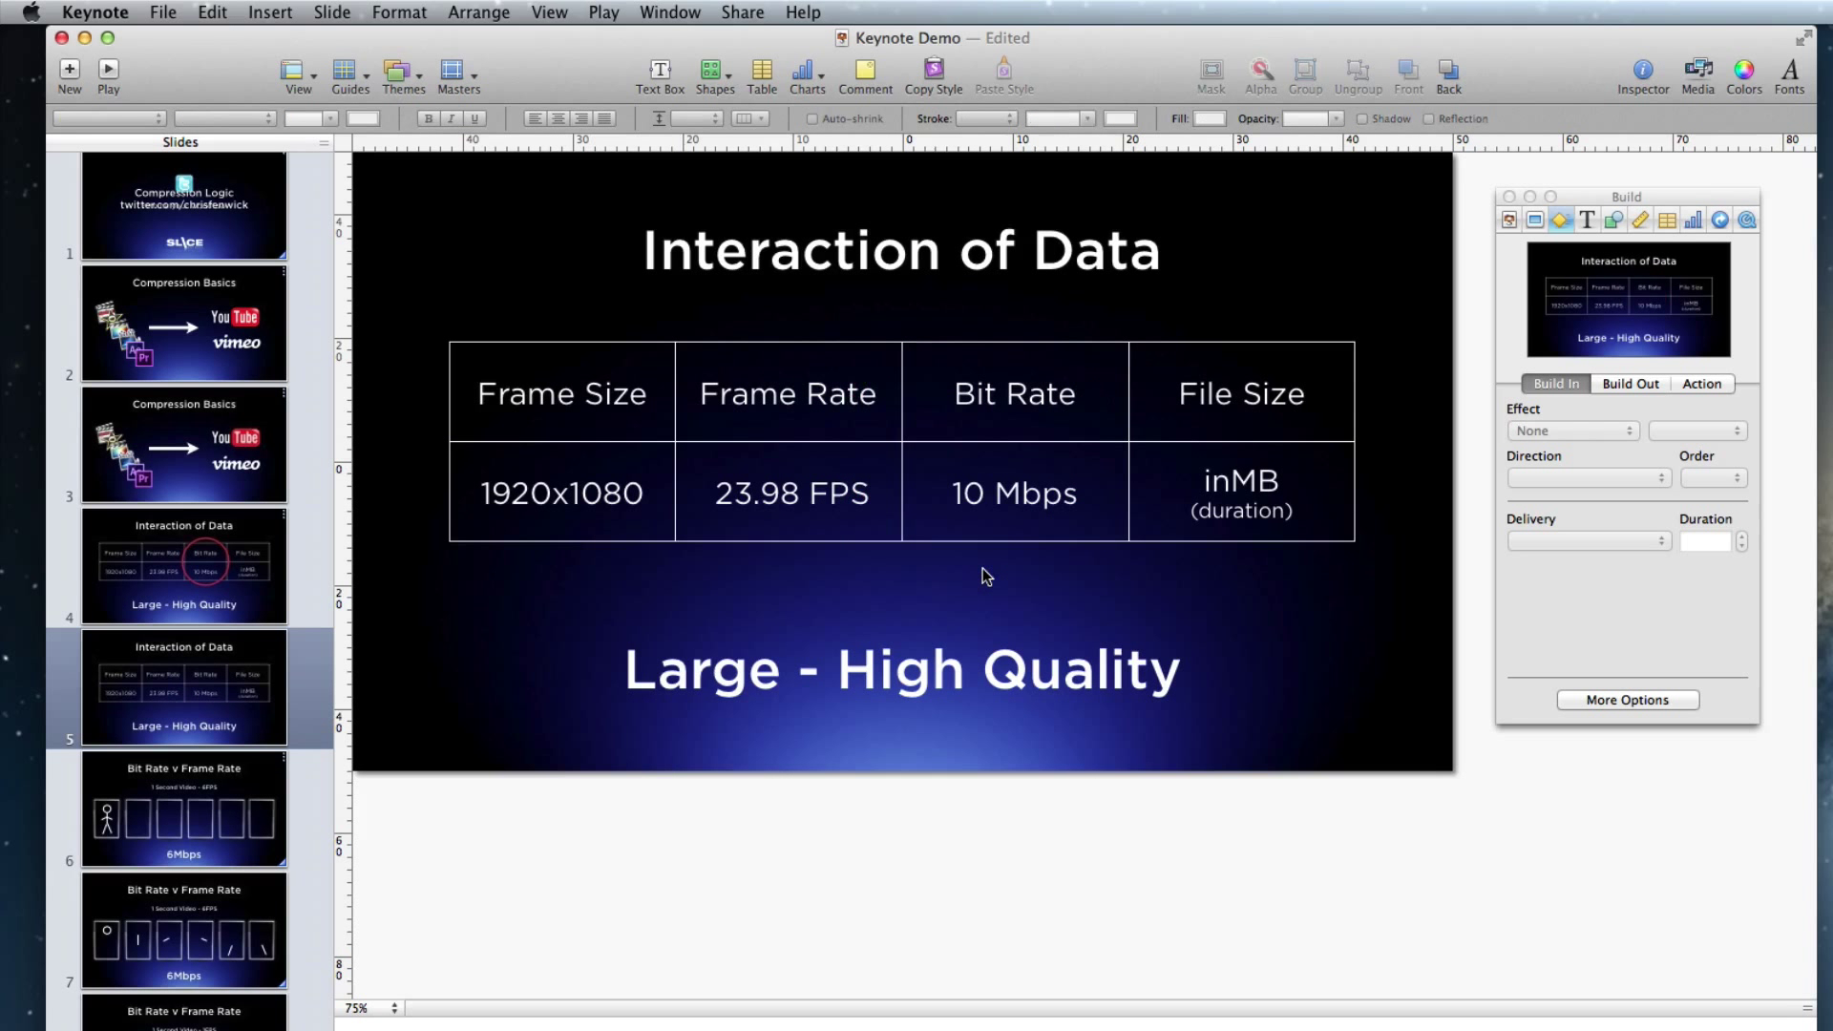
{"action": "left_click", "coordinate": [710, 84]}
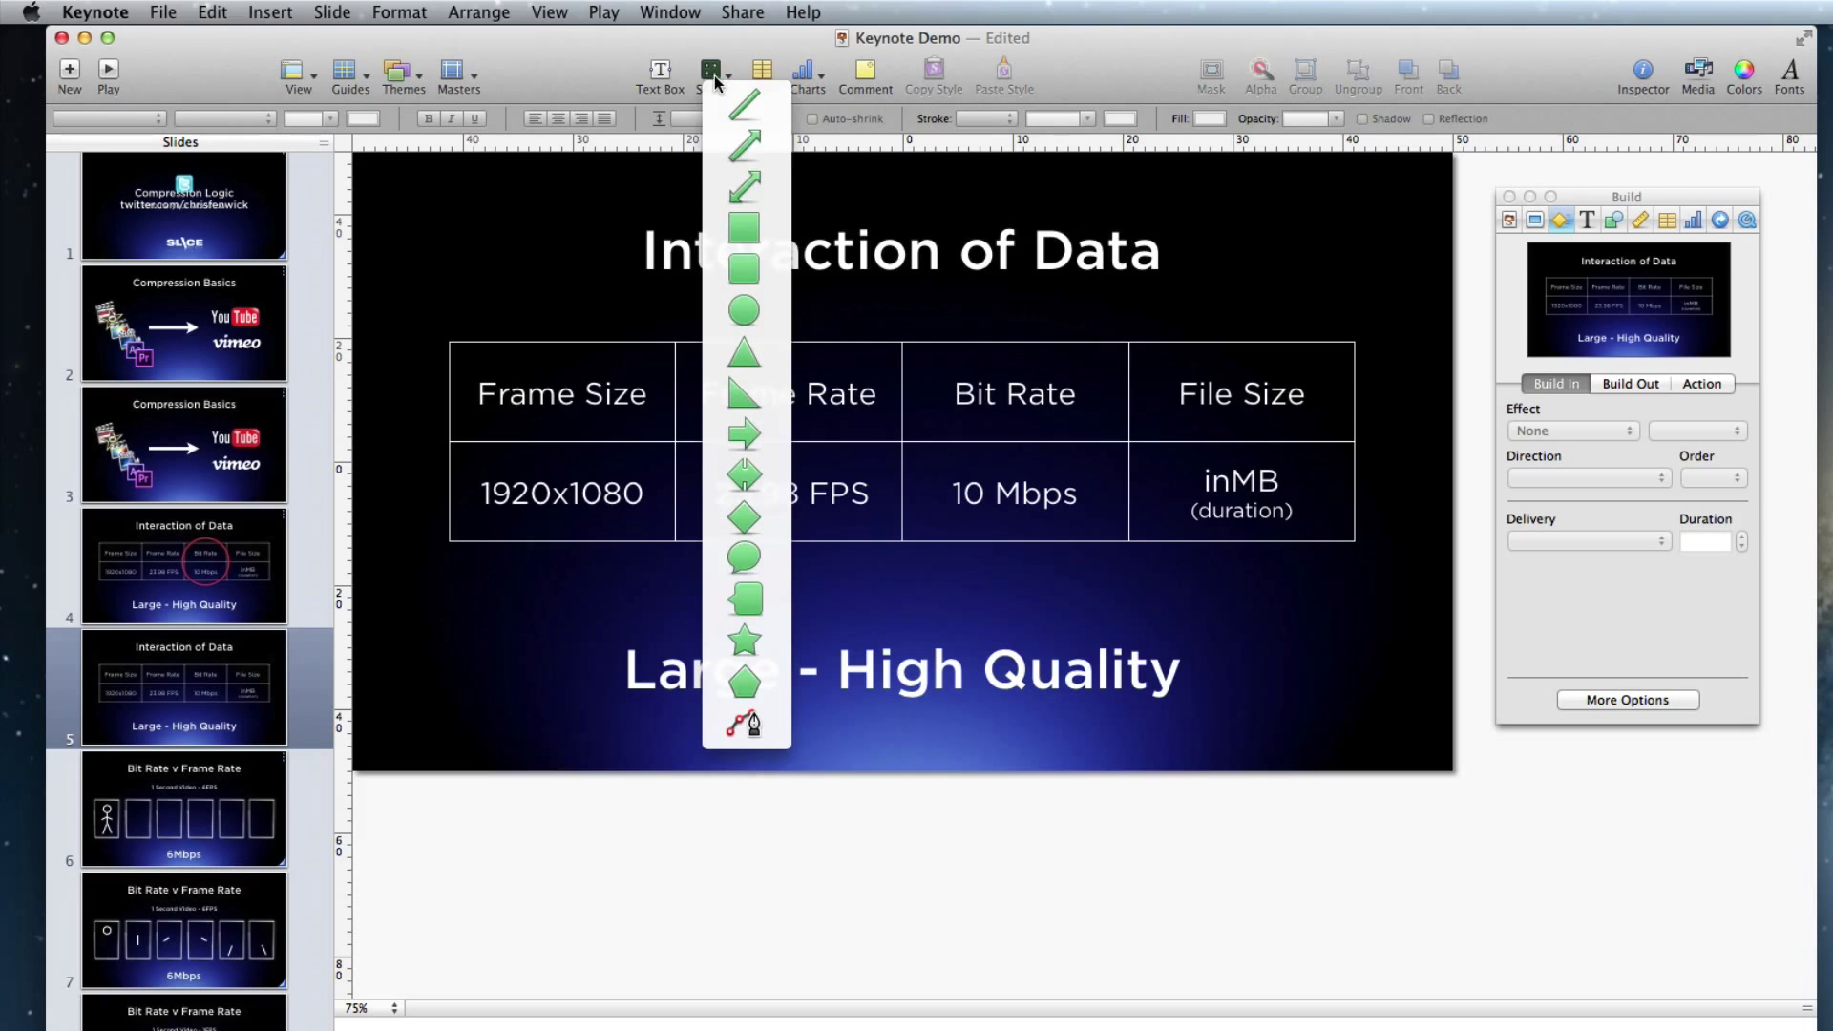
{"action": "left_click", "coordinate": [766, 321]}
{"action": "left_click_drag", "start_coordinate": [914, 468], "coordinate": [1025, 459]}
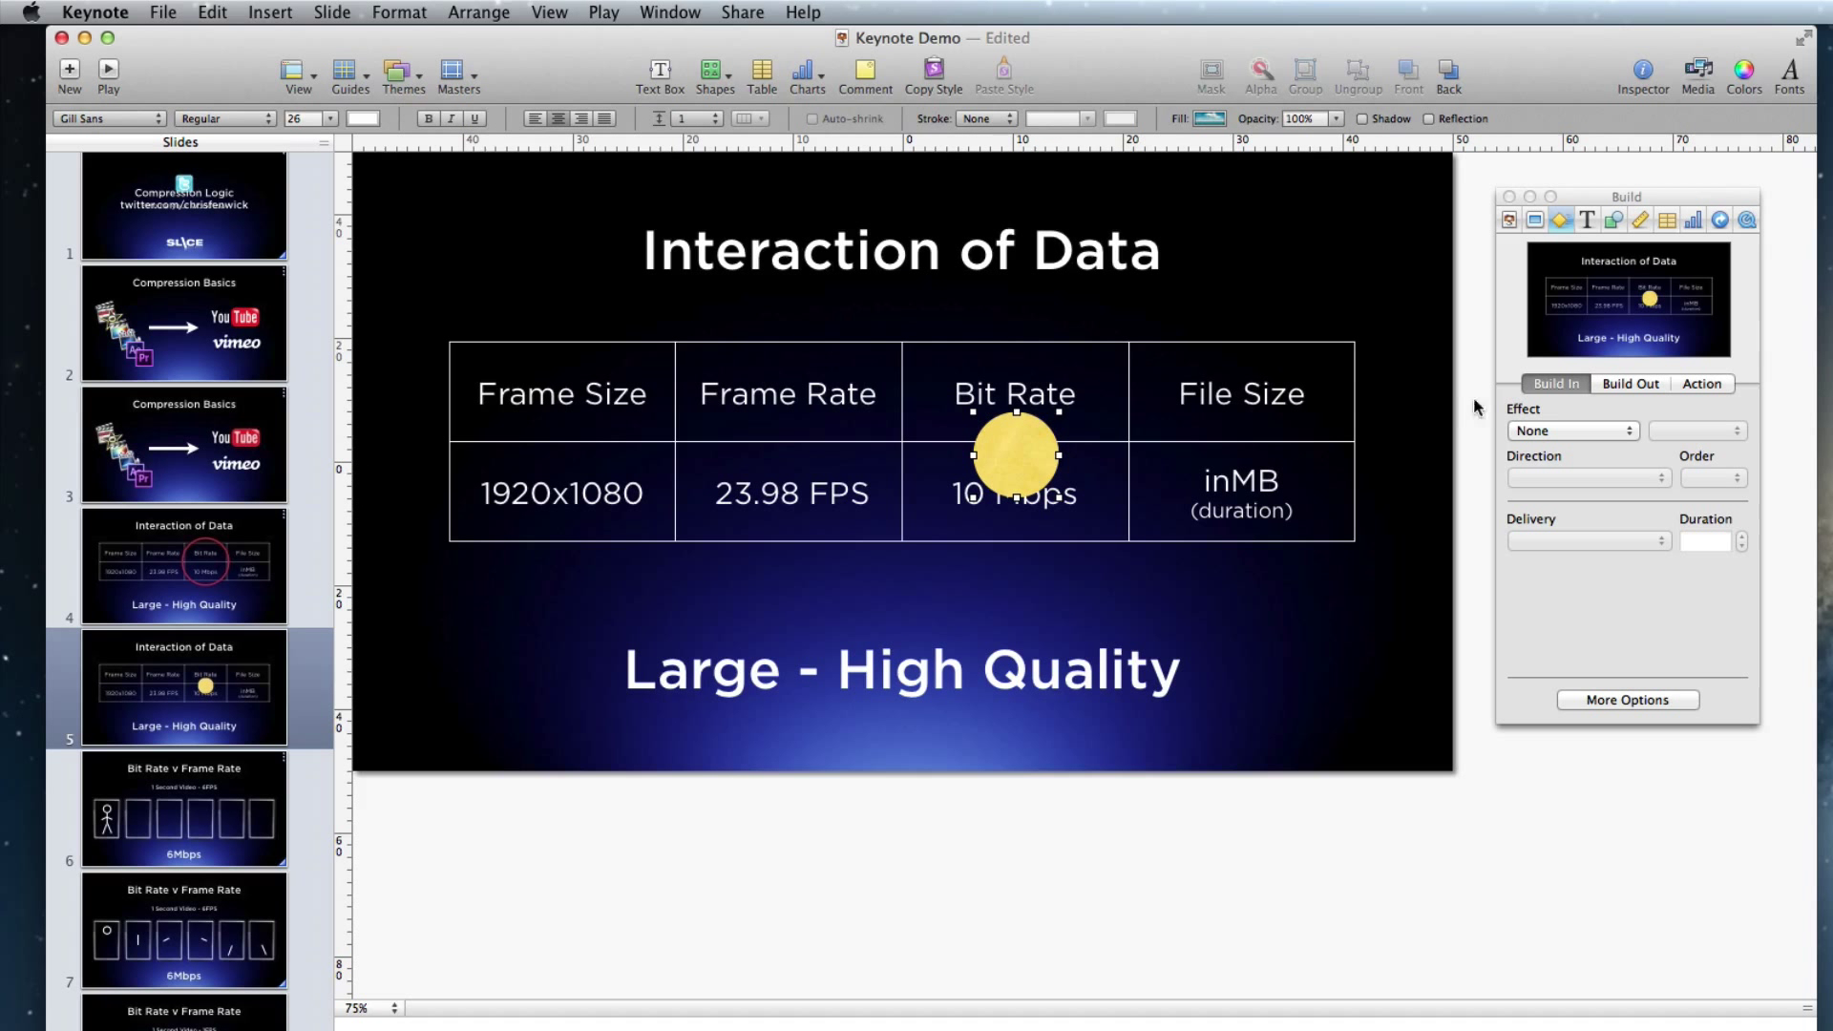
Step: Give the circle no fill and an 11 px red line outline
{"action": "left_click", "coordinate": [1613, 217]}
{"action": "left_click", "coordinate": [1513, 275]}
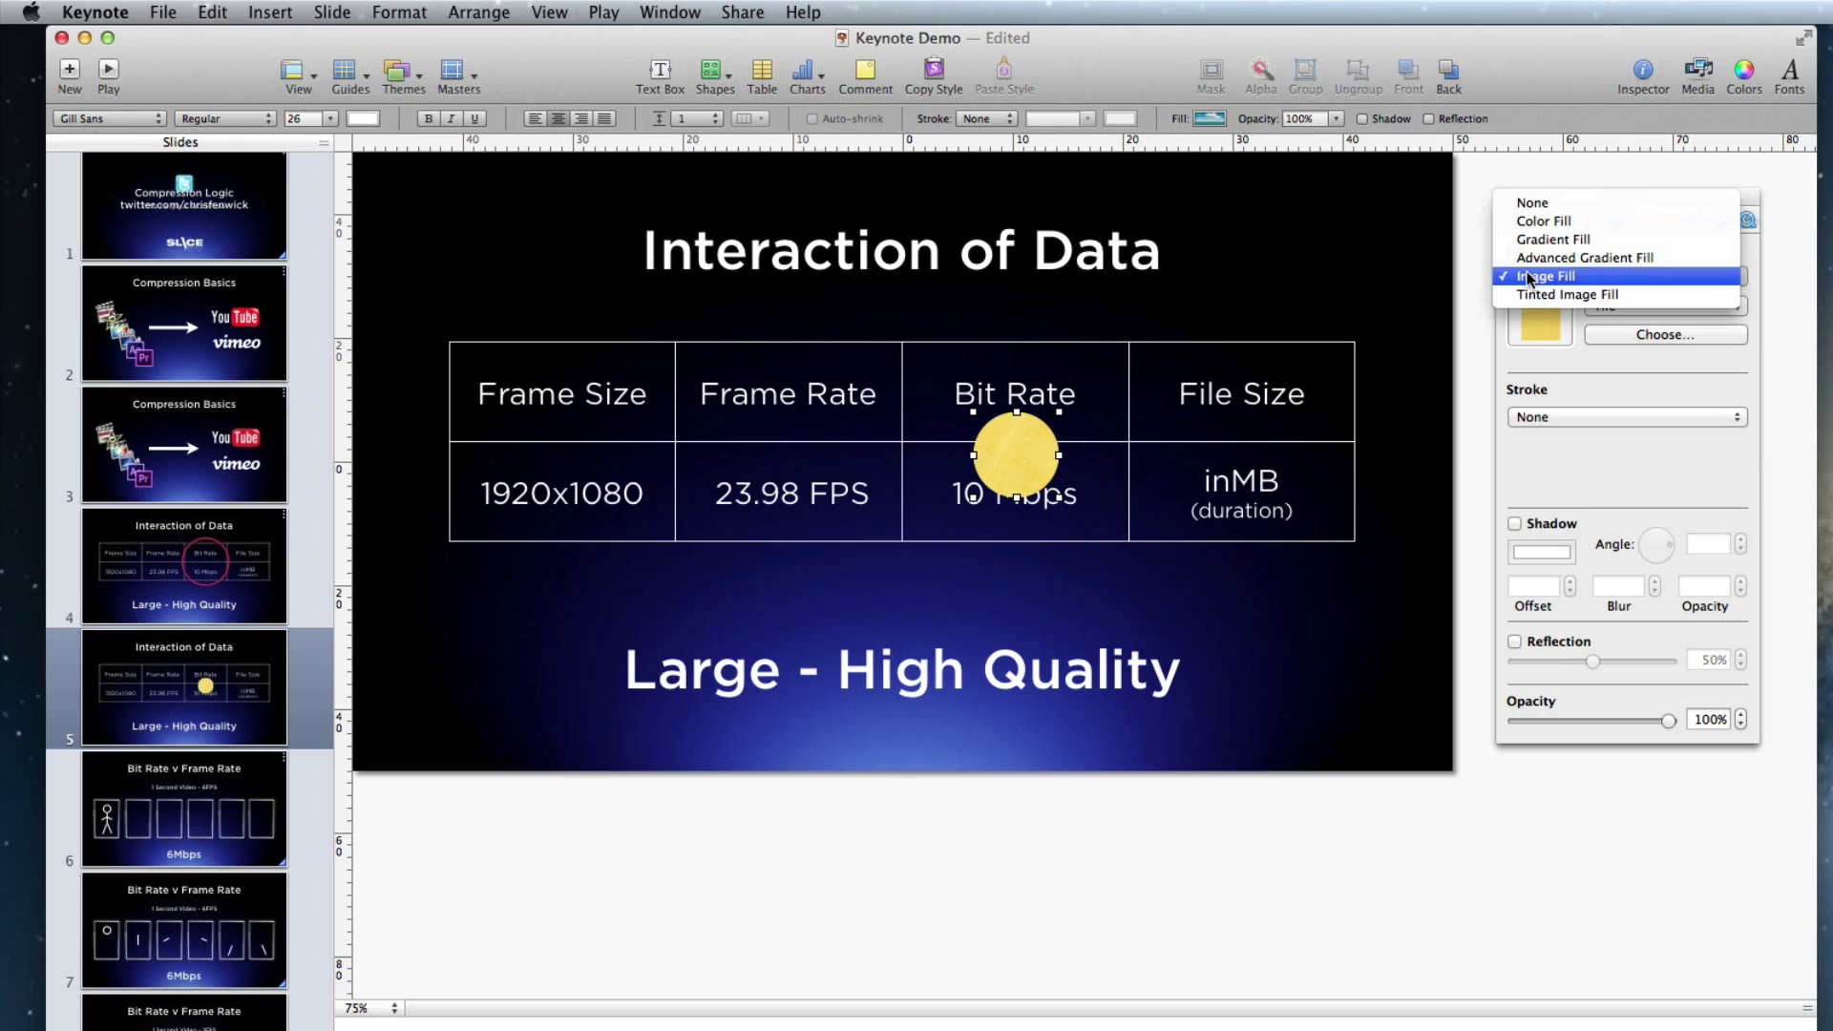
{"action": "left_click", "coordinate": [1583, 203]}
{"action": "left_click", "coordinate": [1545, 418]}
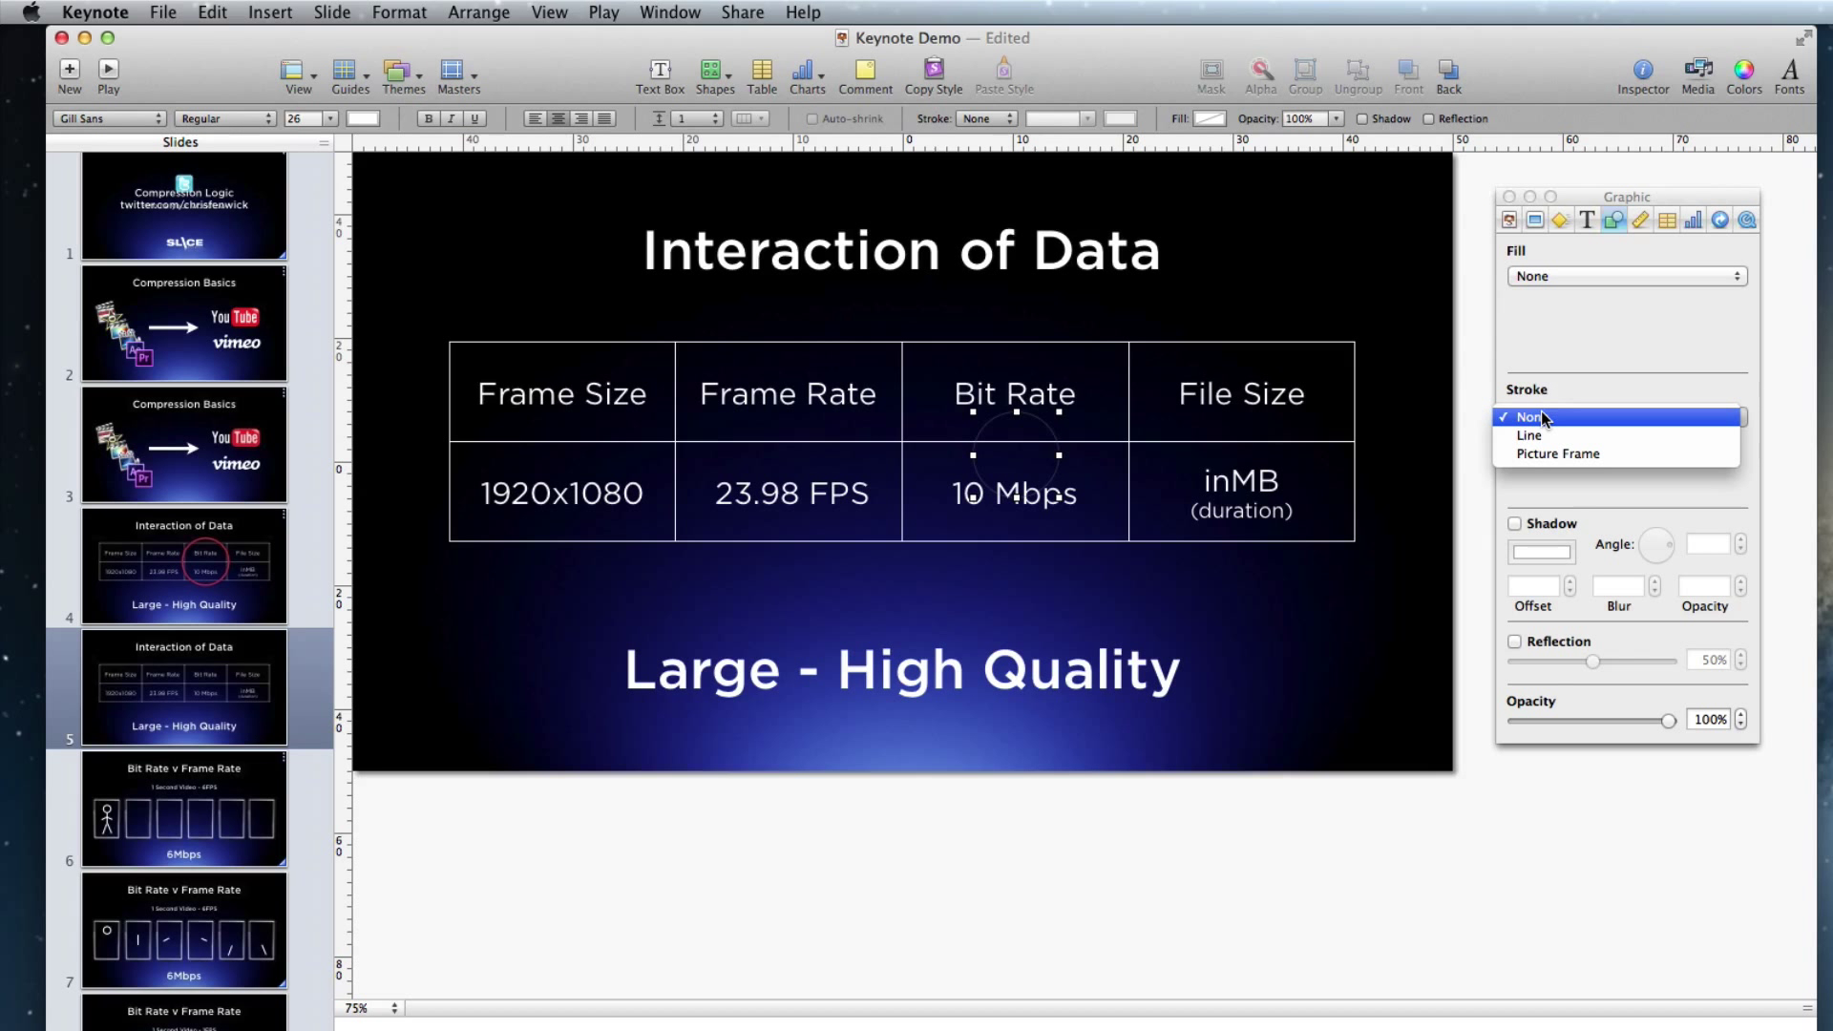
{"action": "left_click", "coordinate": [1541, 435]}
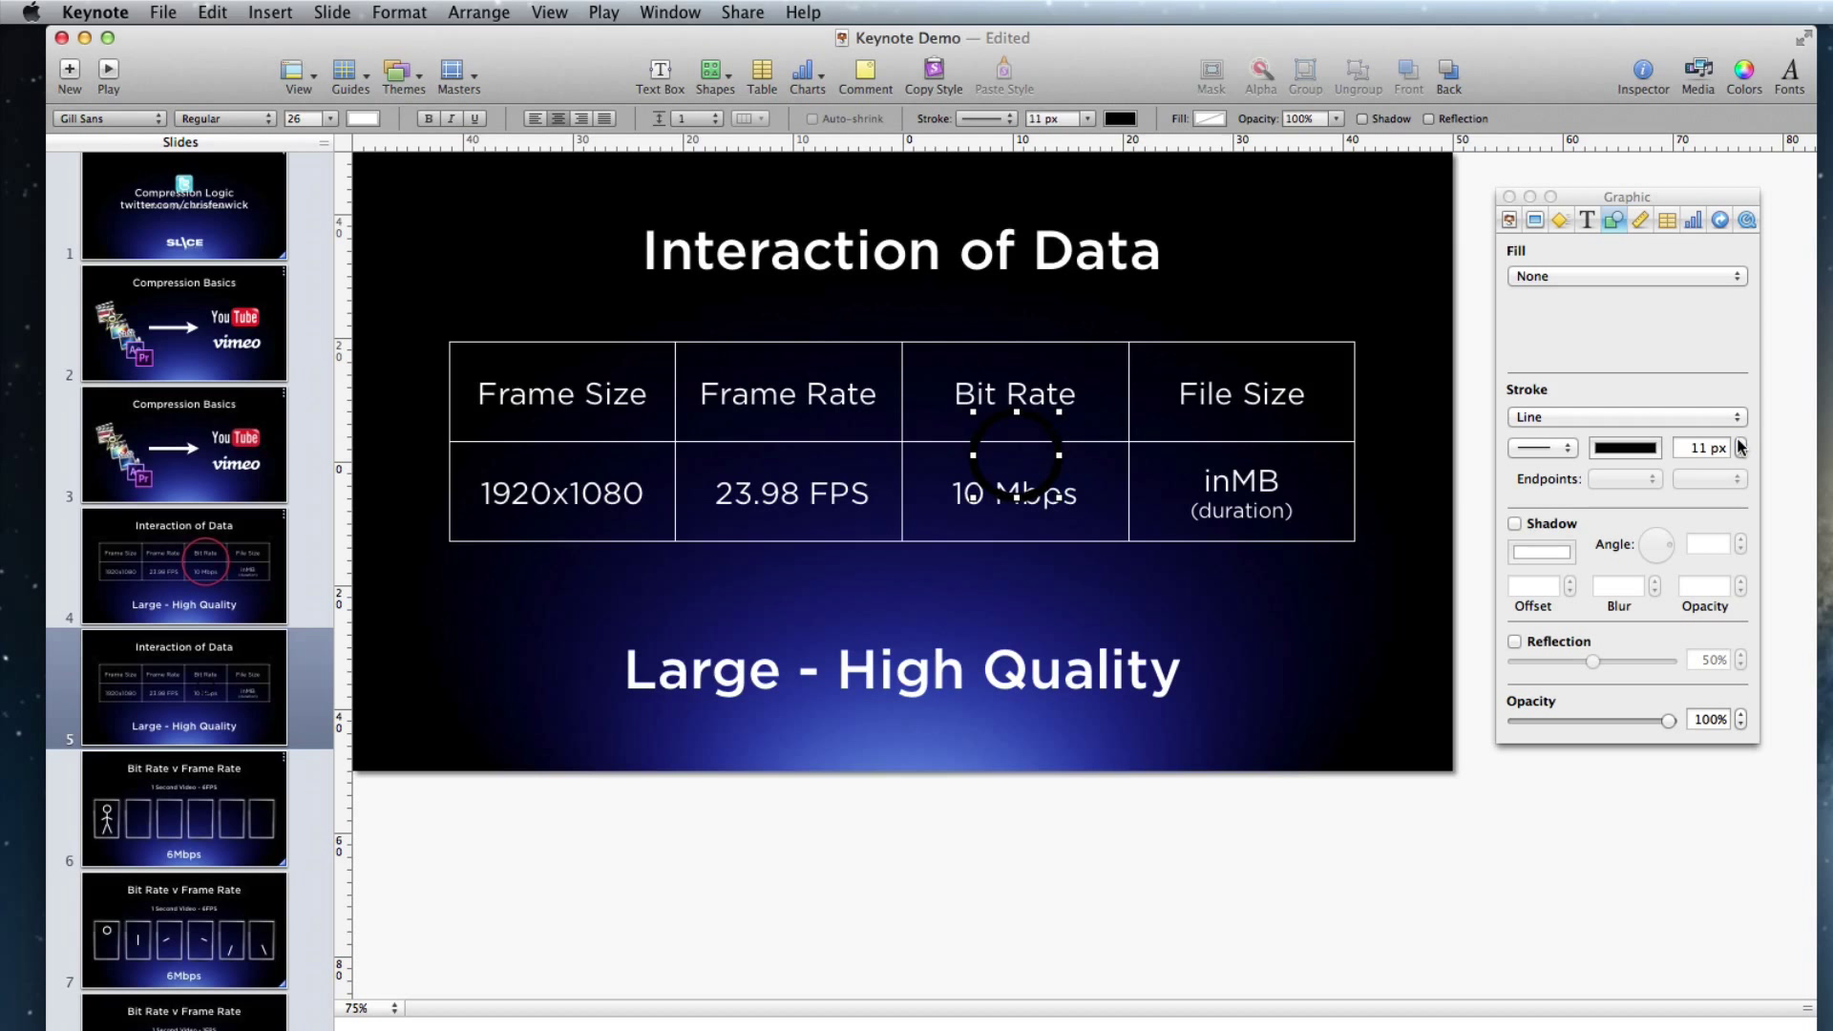
{"action": "left_click", "coordinate": [1636, 456]}
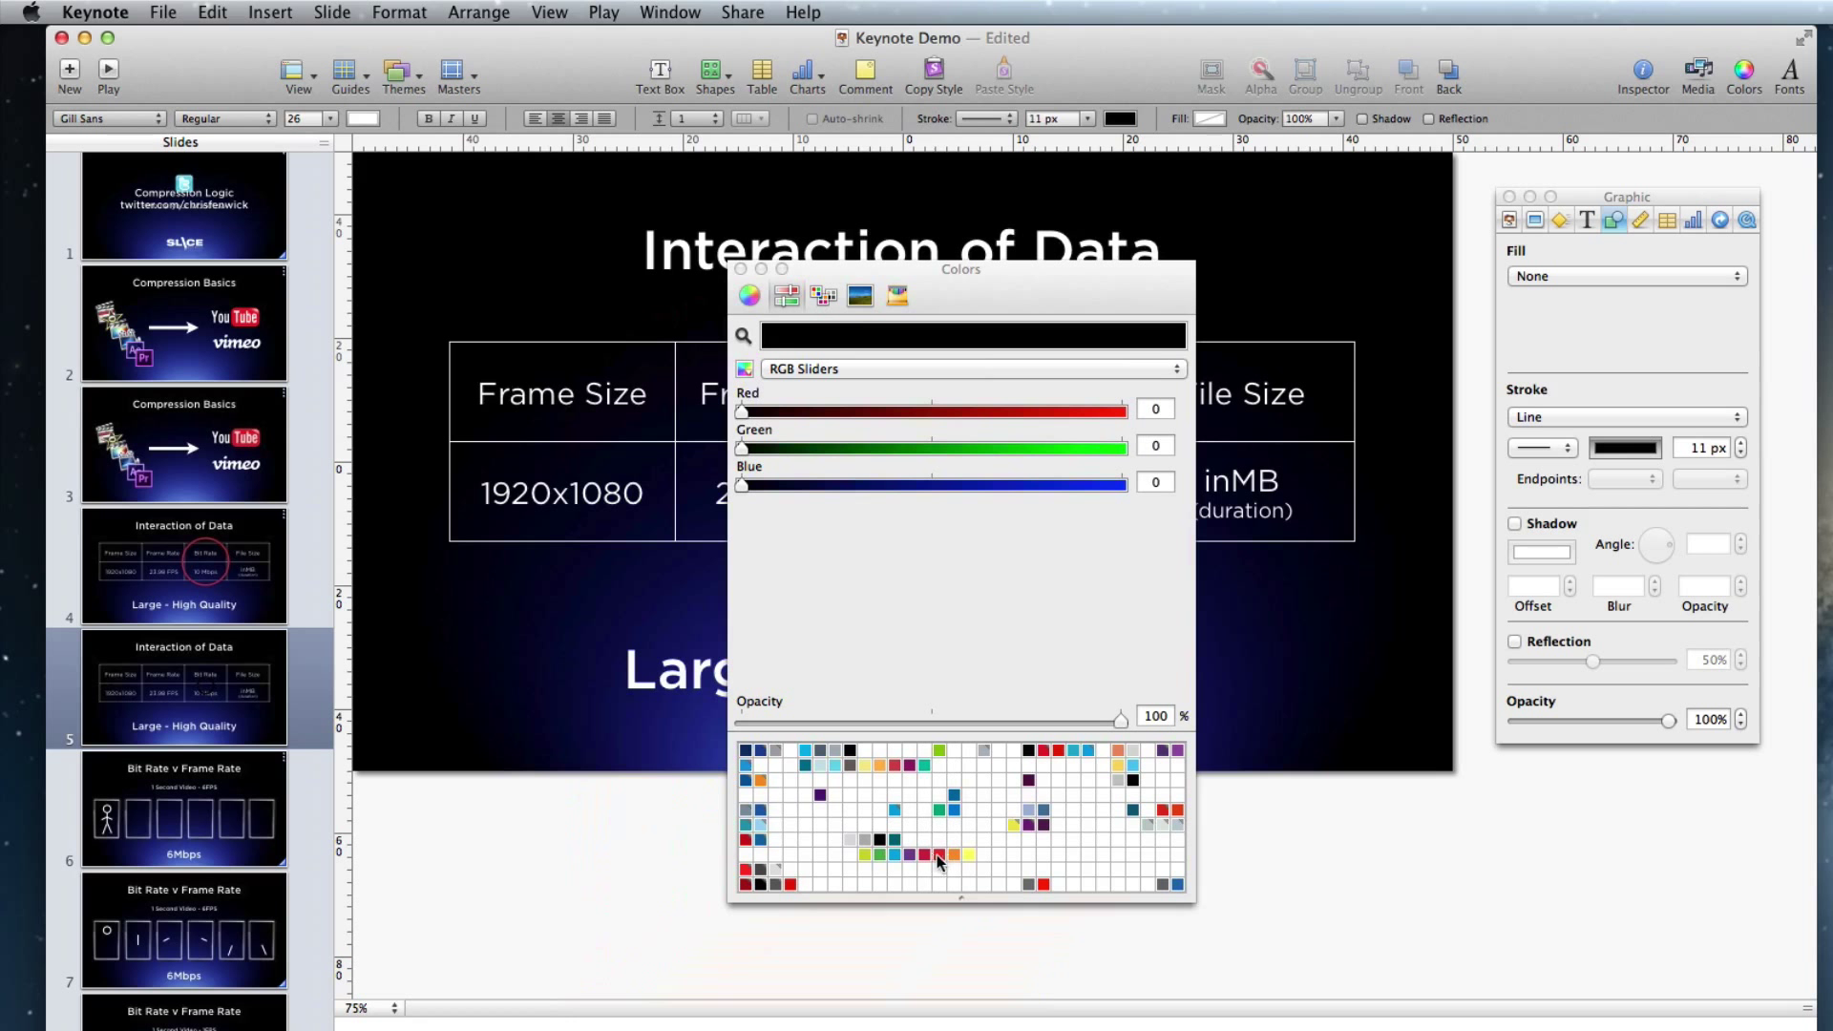
{"action": "left_click", "coordinate": [926, 856]}
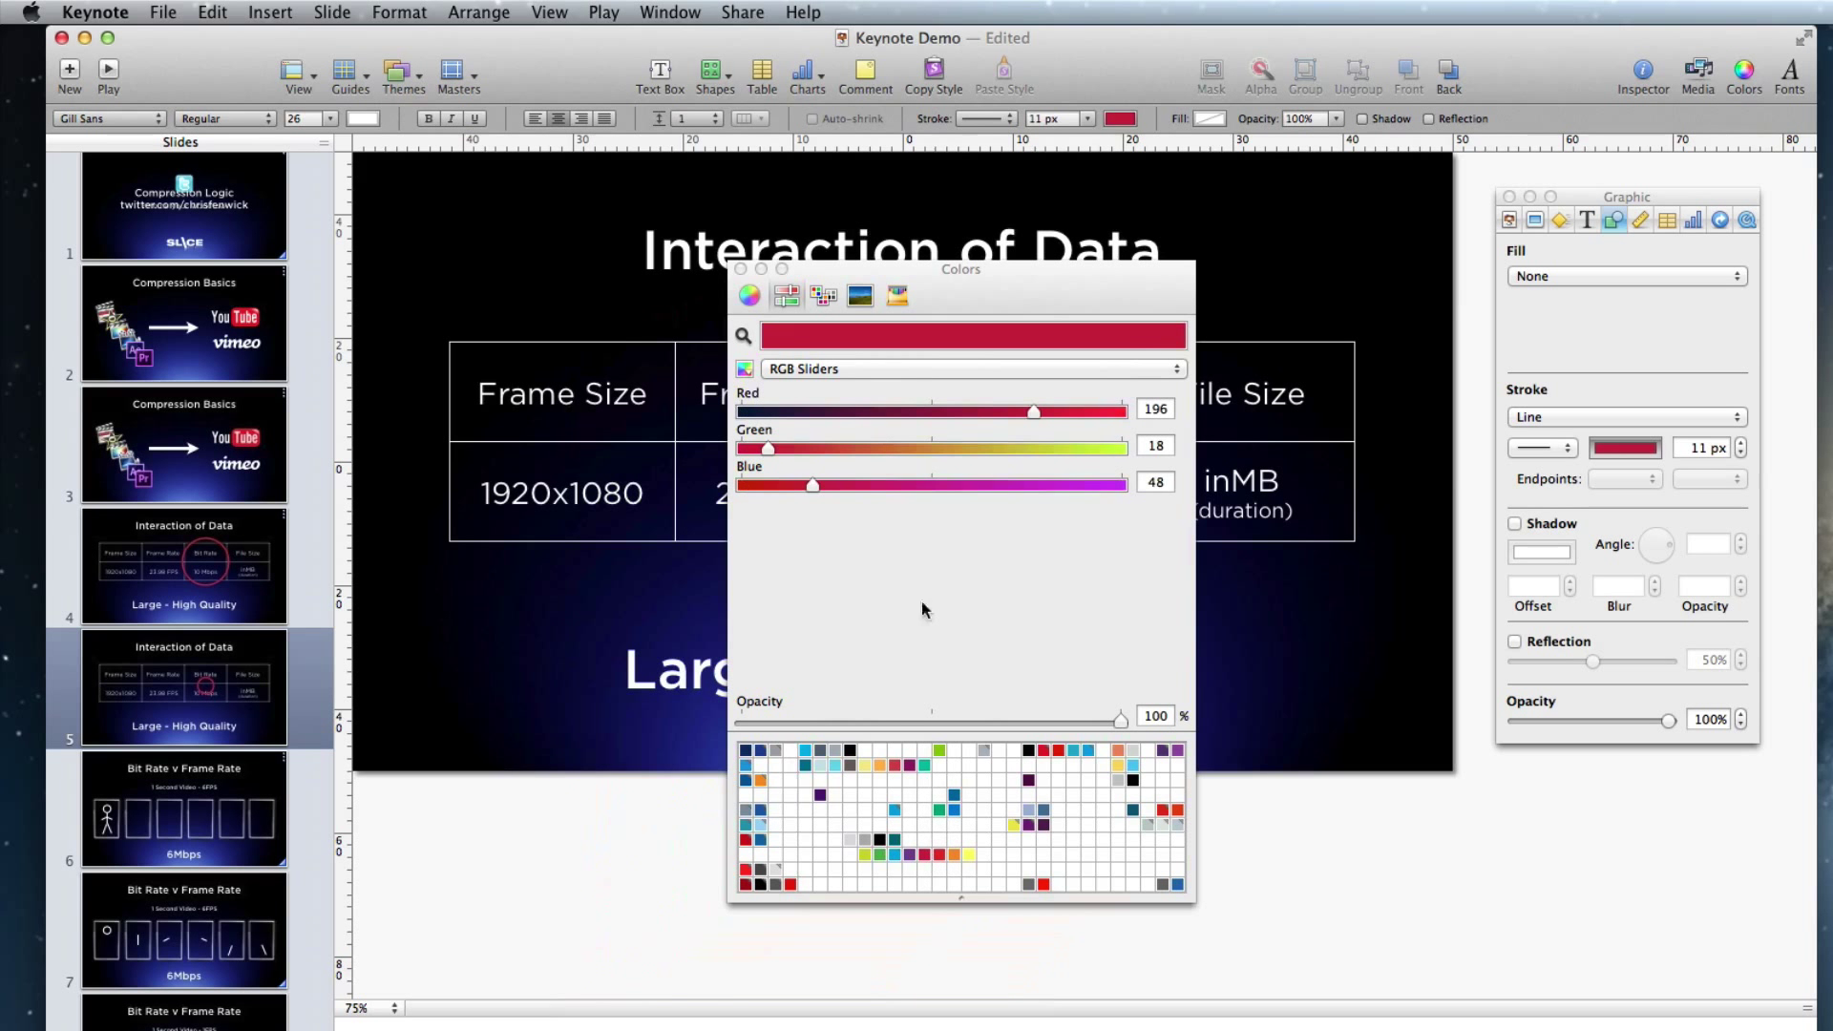
{"action": "left_click", "coordinate": [741, 270]}
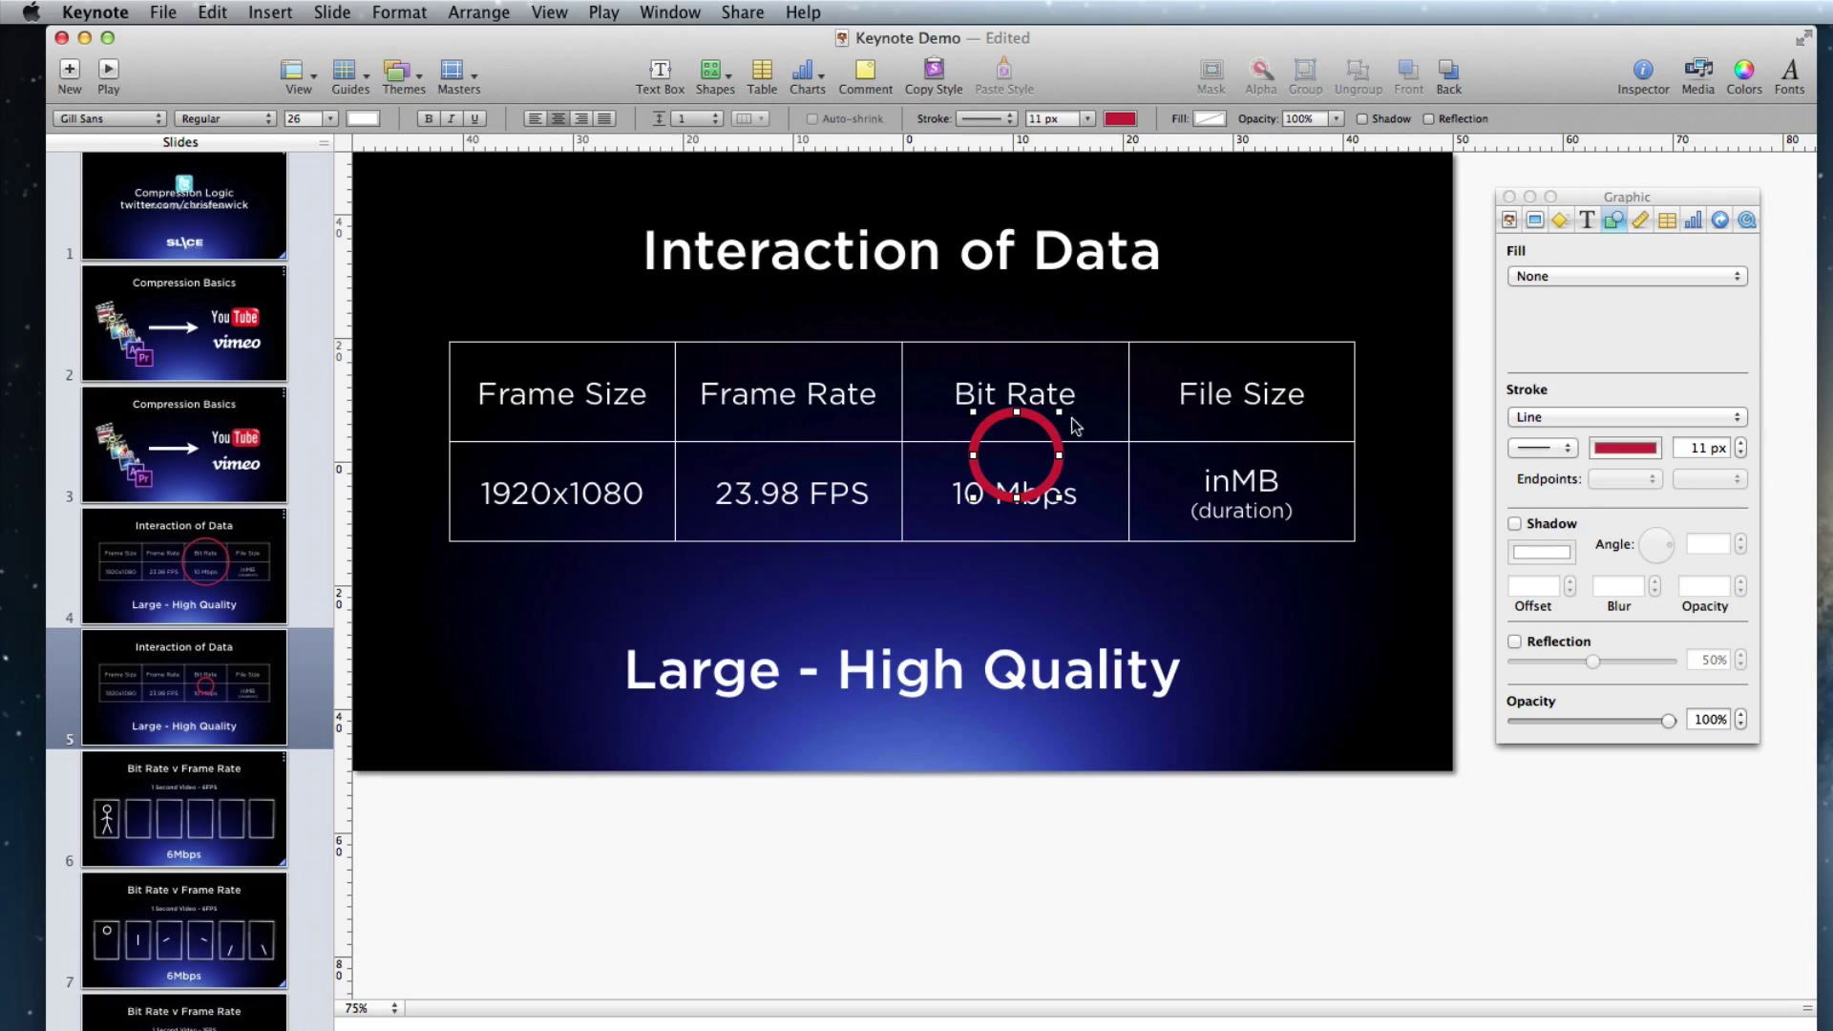
Step: Resize the circle to enclose the Bit Rate heading and its 10 Mbps value
{"action": "left_click_drag", "start_coordinate": [1056, 411], "coordinate": [1148, 318]}
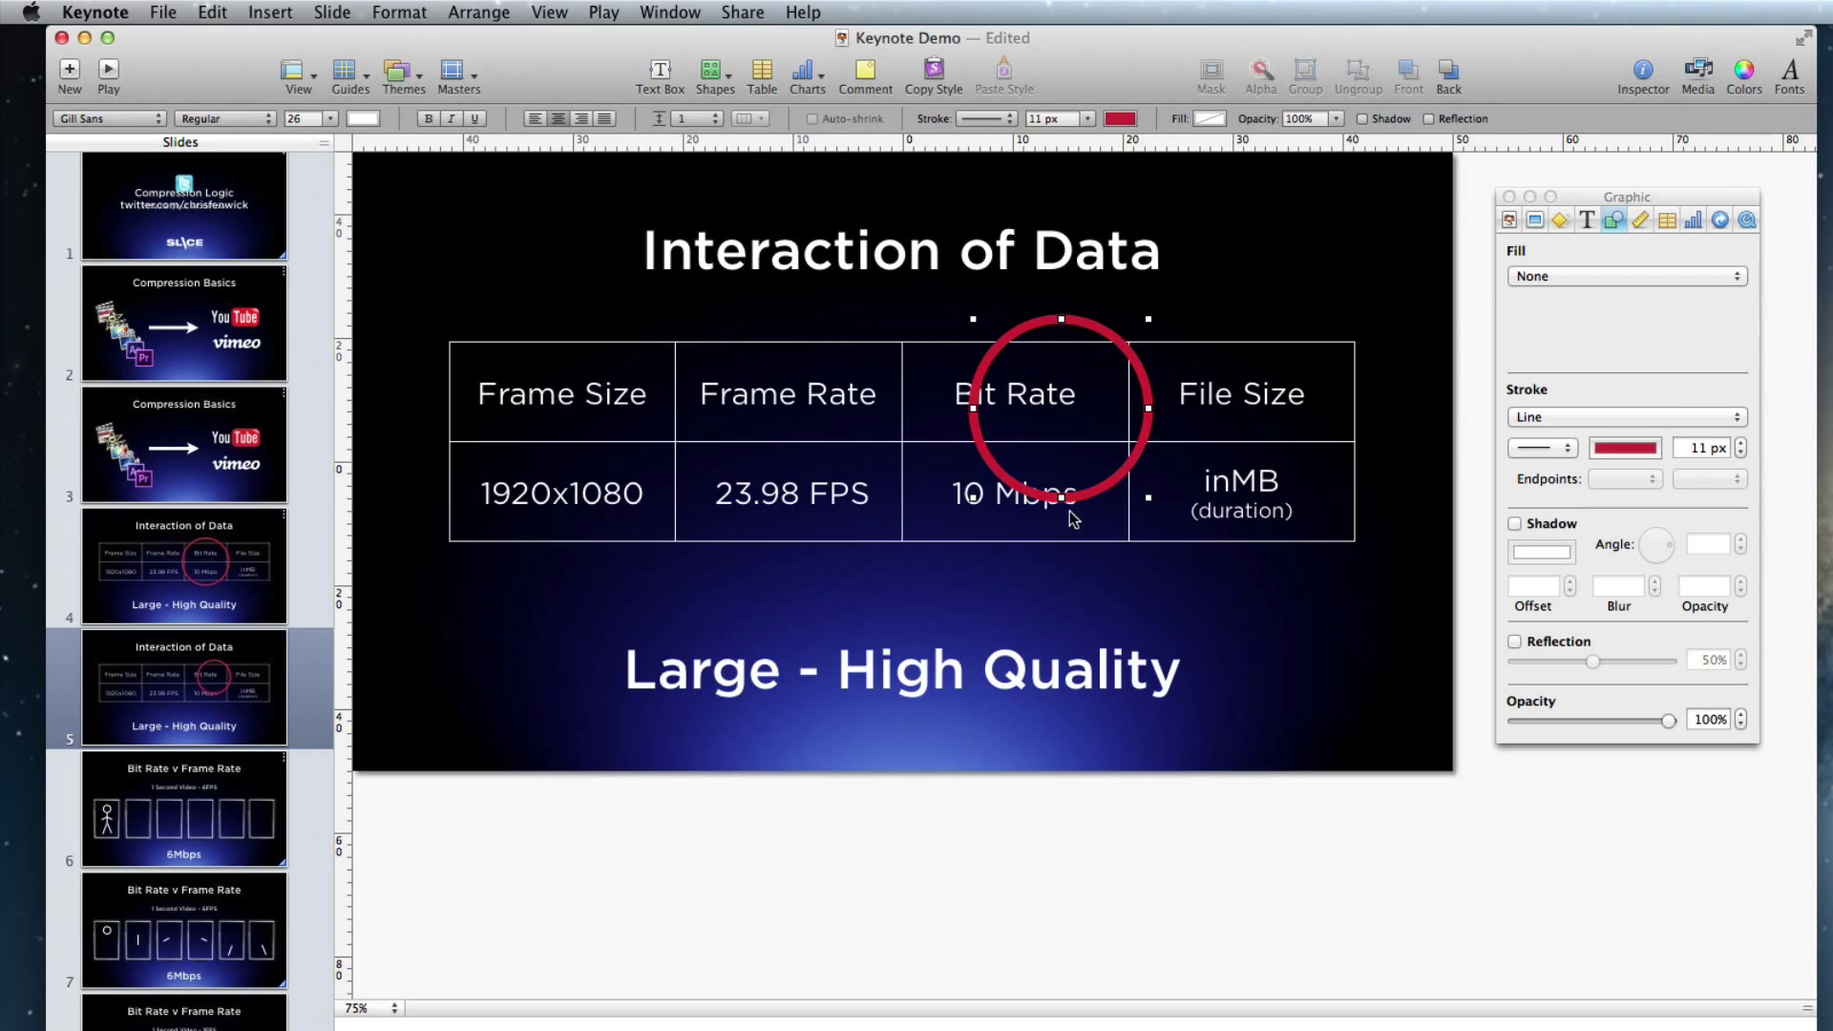
{"action": "left_click_drag", "start_coordinate": [1062, 498], "coordinate": [1062, 558]}
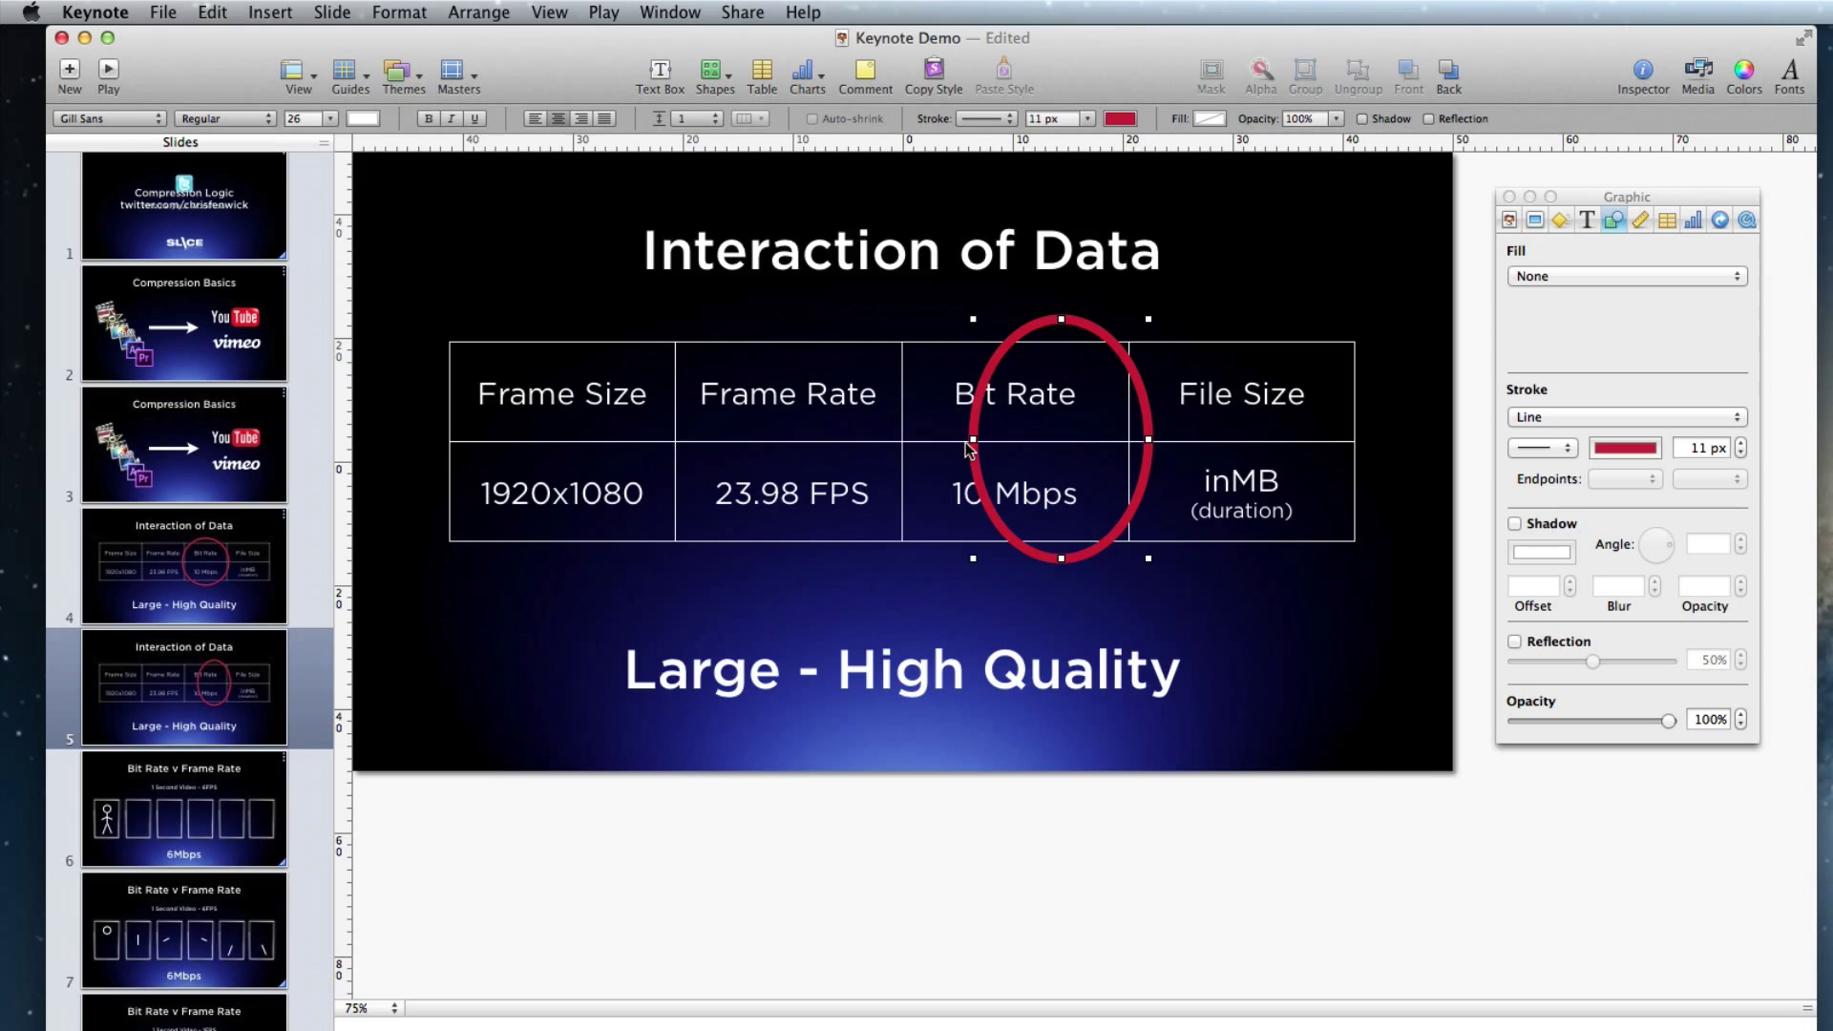
{"action": "left_click_drag", "start_coordinate": [969, 439], "coordinate": [879, 440]}
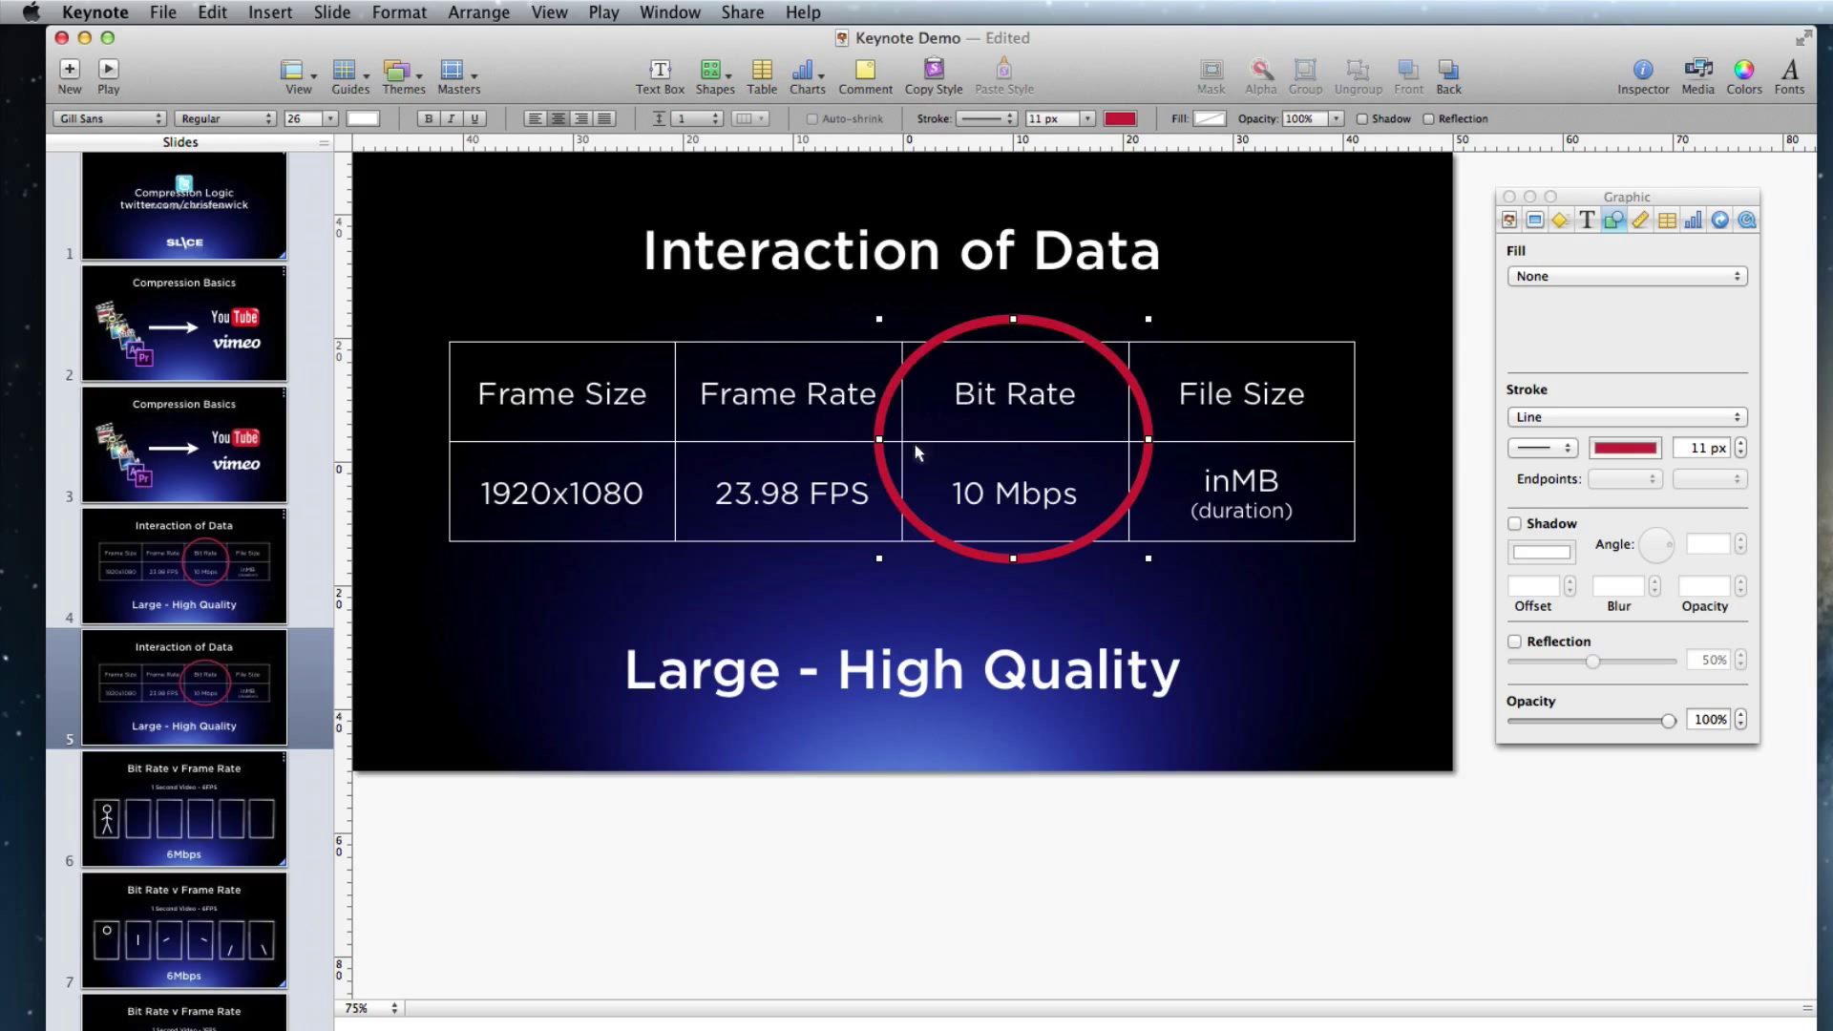
{"action": "left_click_drag", "start_coordinate": [1081, 541], "coordinate": [1091, 548]}
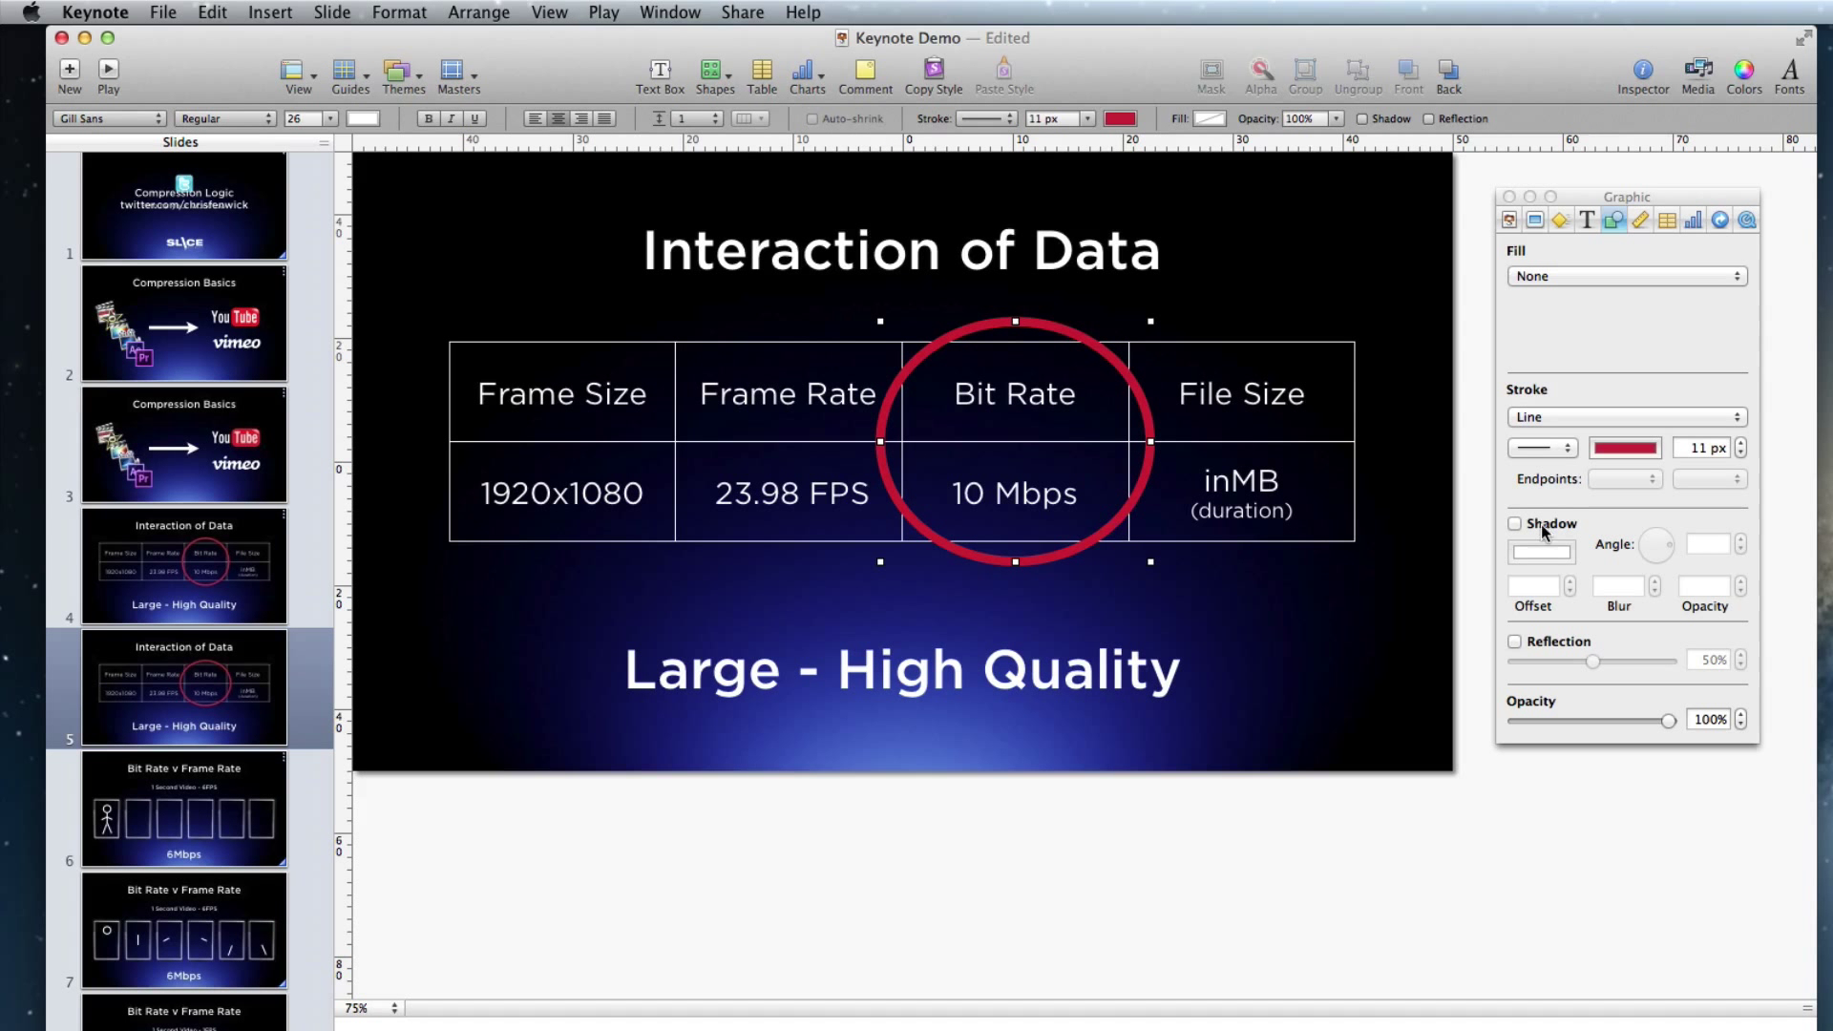
{"action": "left_click", "coordinate": [1553, 222]}
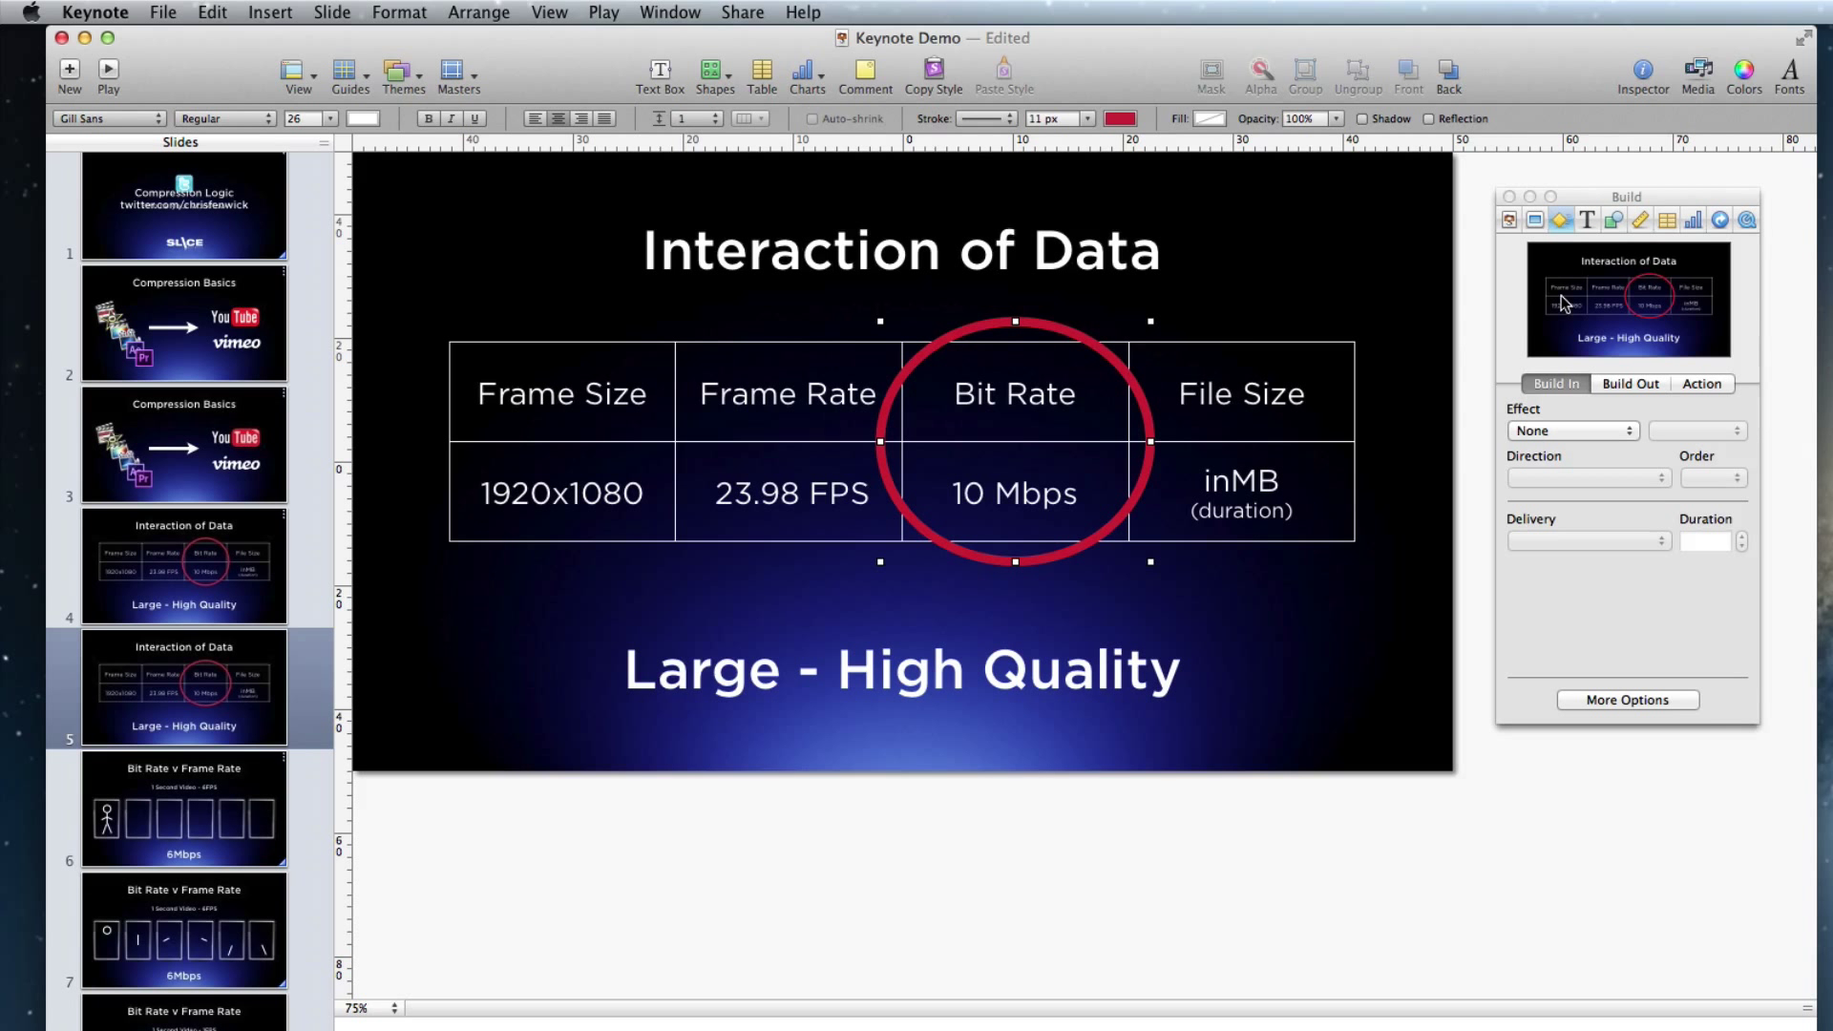
Step: Delete the old data table from slide 5, leaving only the red circle
{"action": "left_click", "coordinate": [680, 474]}
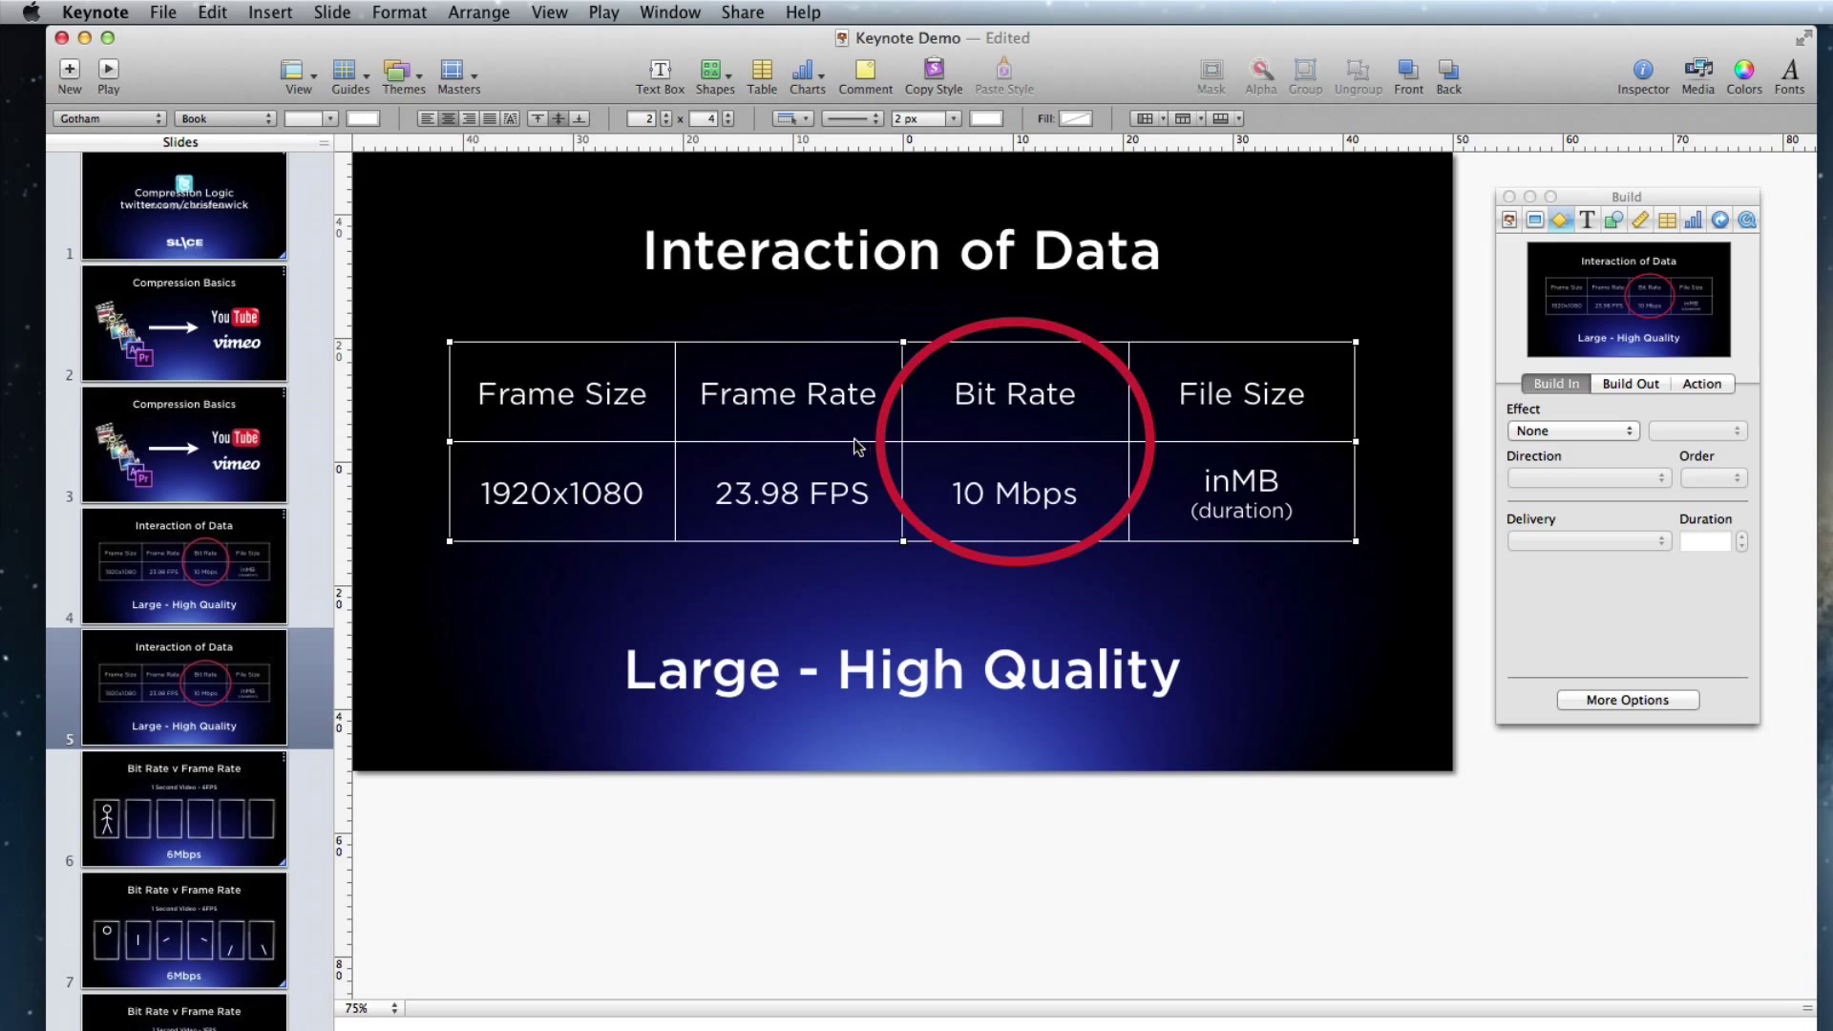
{"action": "left_click", "coordinate": [762, 78]}
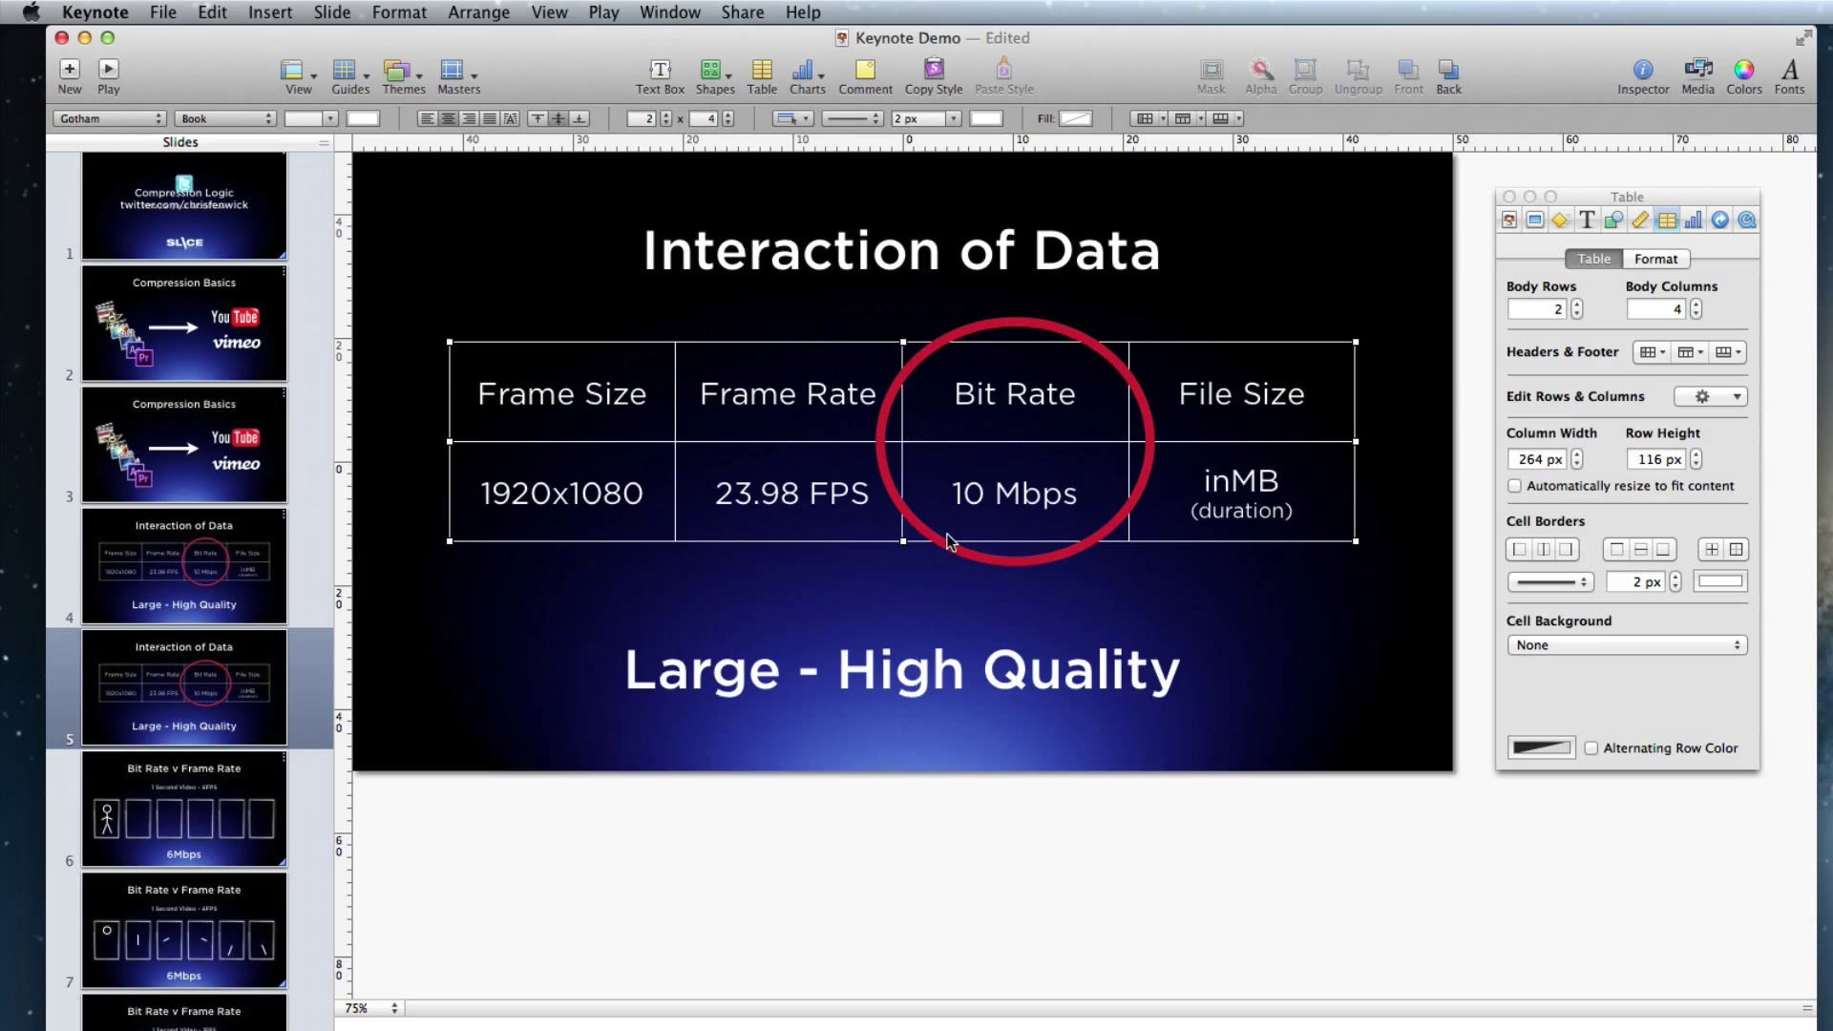
{"action": "key", "text": "super+z"}
{"action": "left_click", "coordinate": [859, 415]}
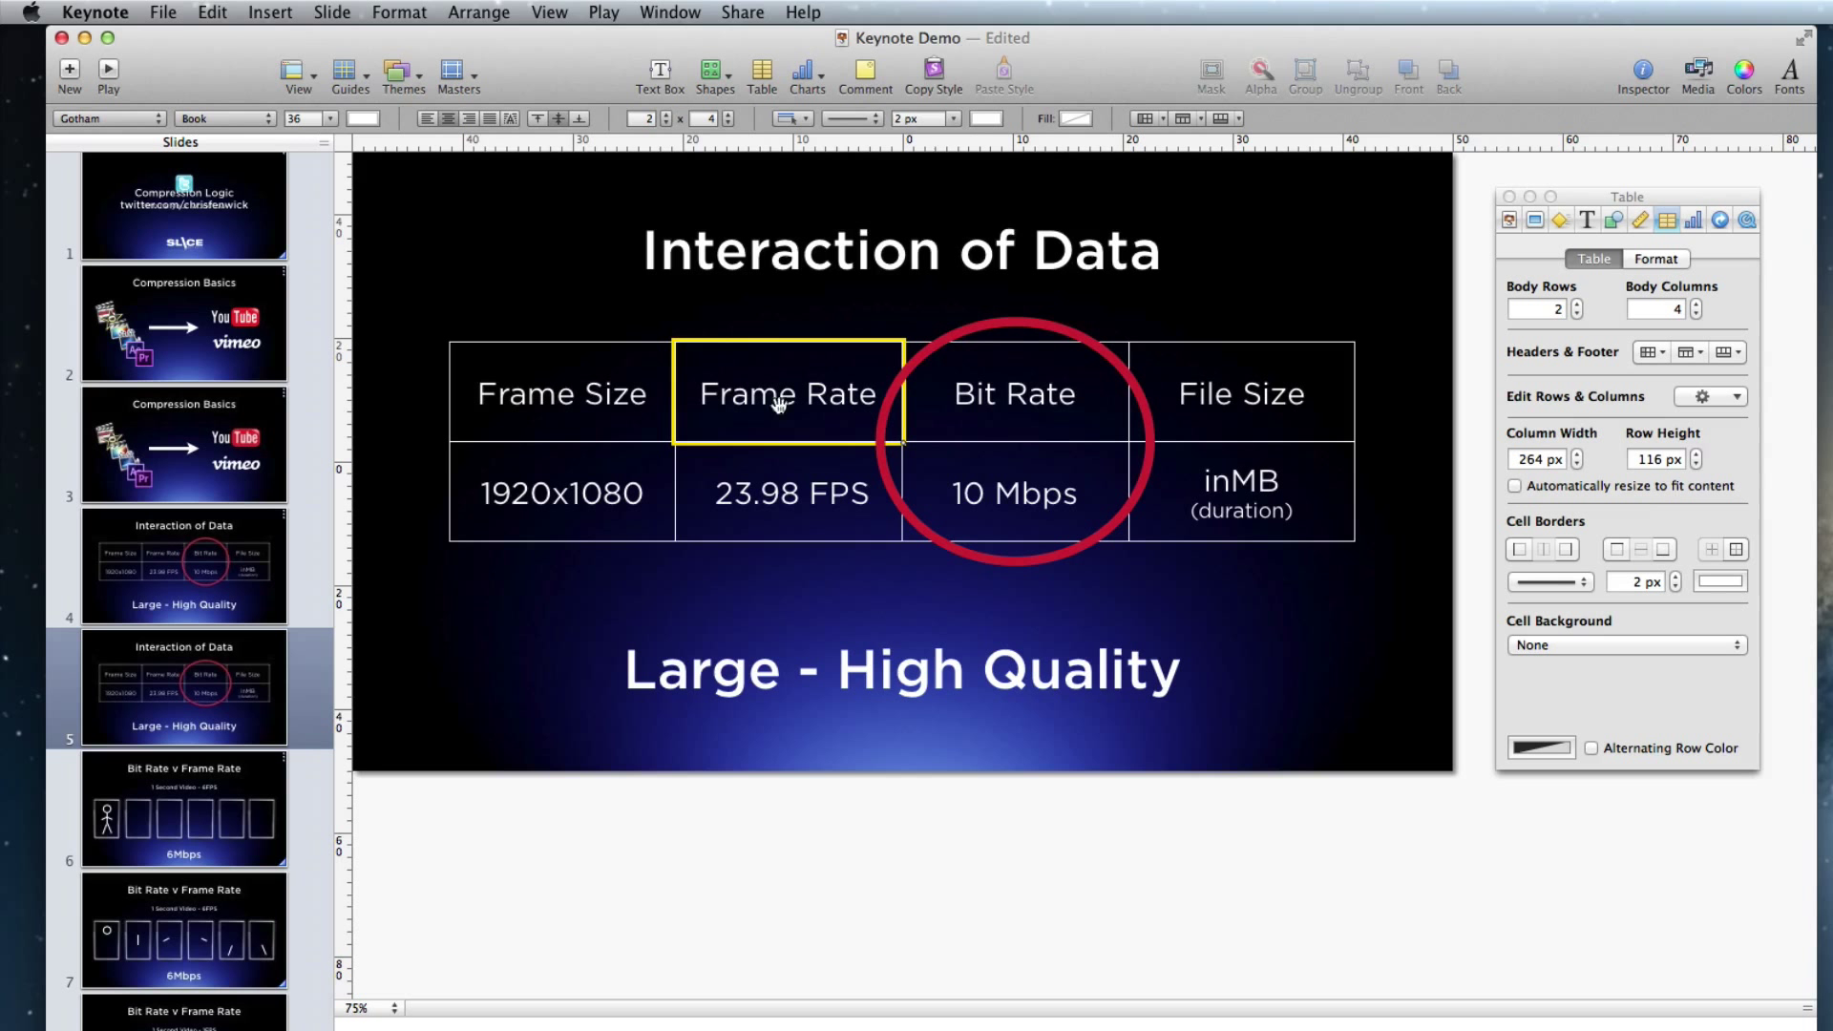
{"action": "left_click", "coordinate": [491, 399]}
{"action": "left_click", "coordinate": [451, 489]}
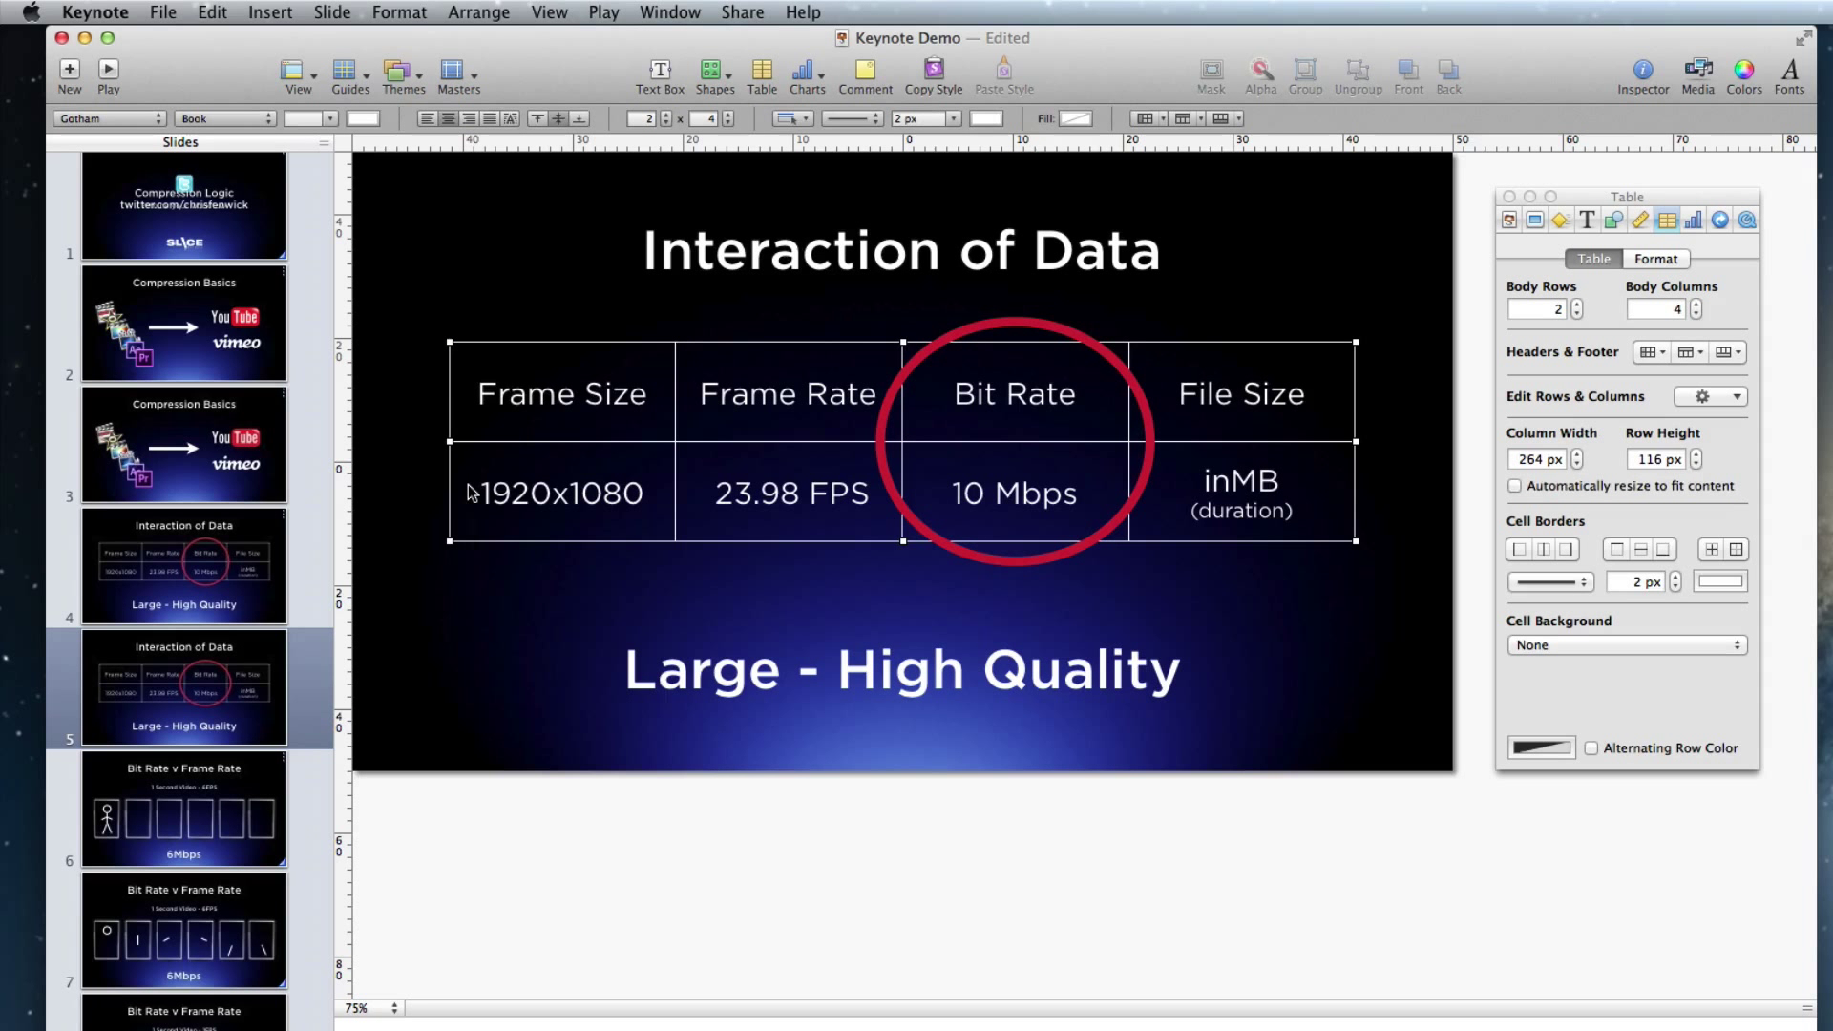
{"action": "key", "text": "Delete"}
{"action": "left_click", "coordinate": [573, 324]}
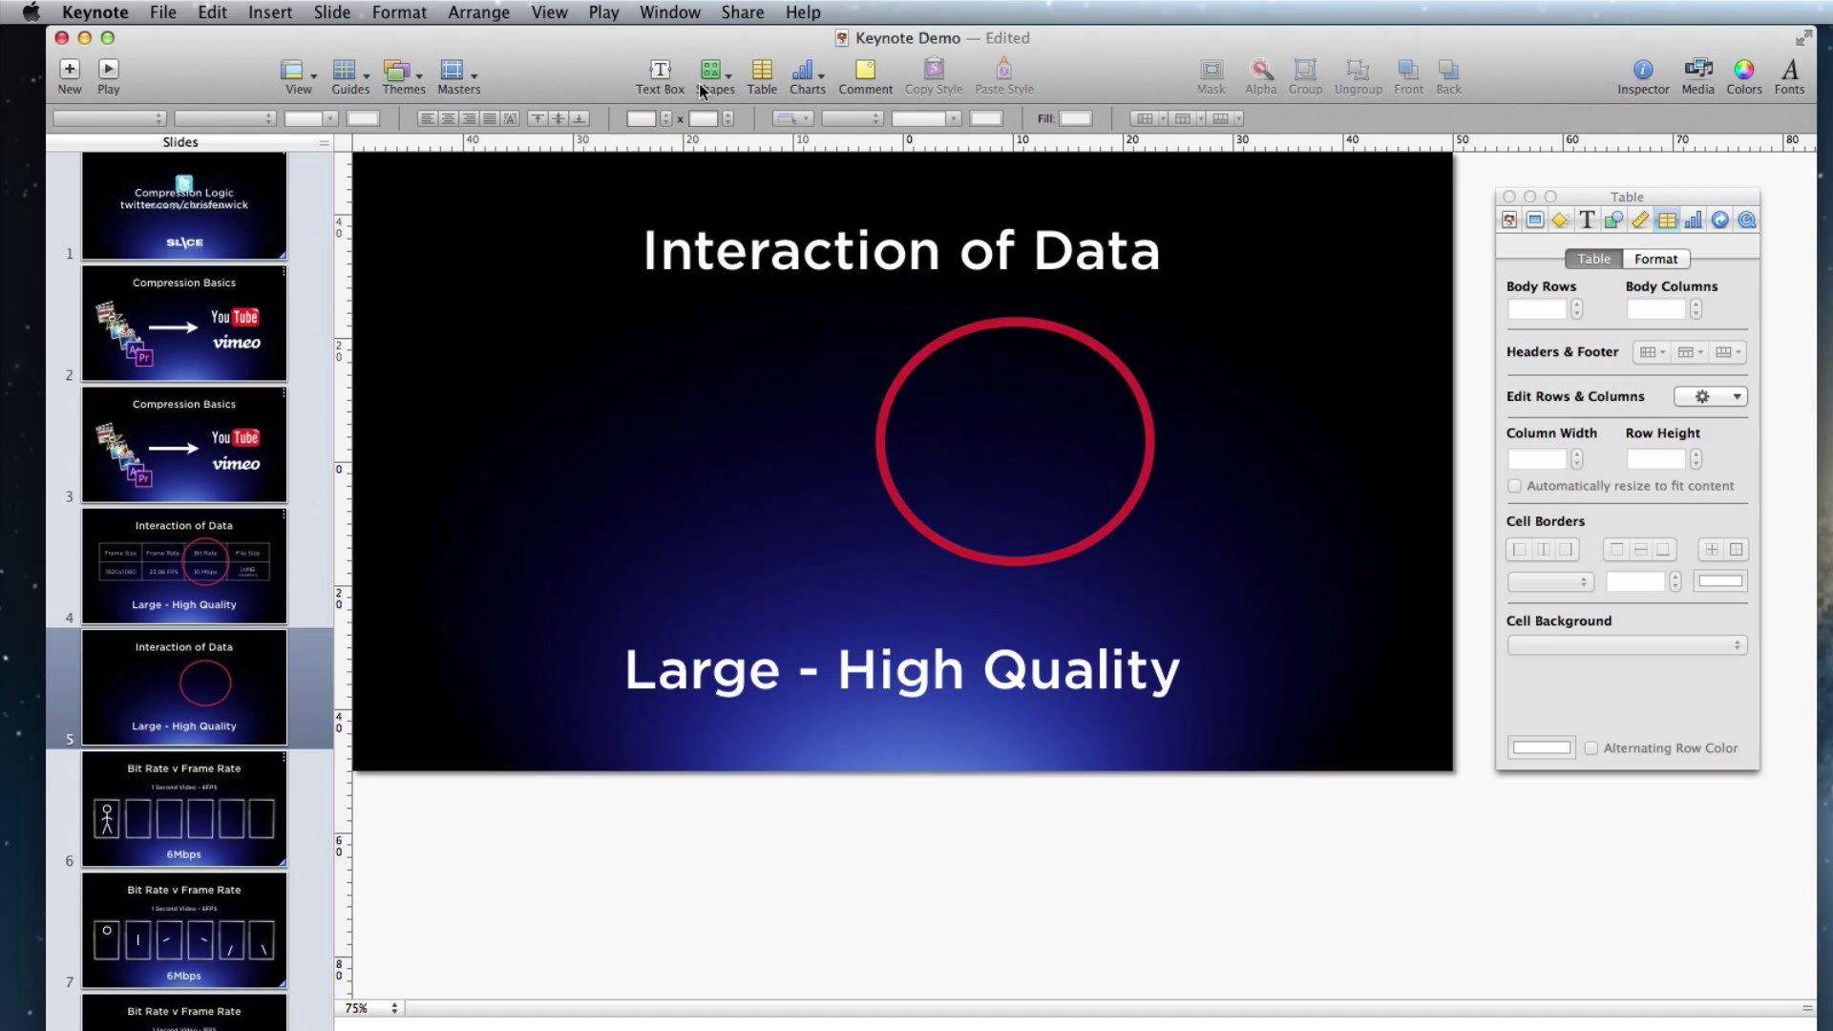
Step: Insert a new table between title and subtitle with 2 body rows and 4 columns
{"action": "left_click", "coordinate": [762, 72]}
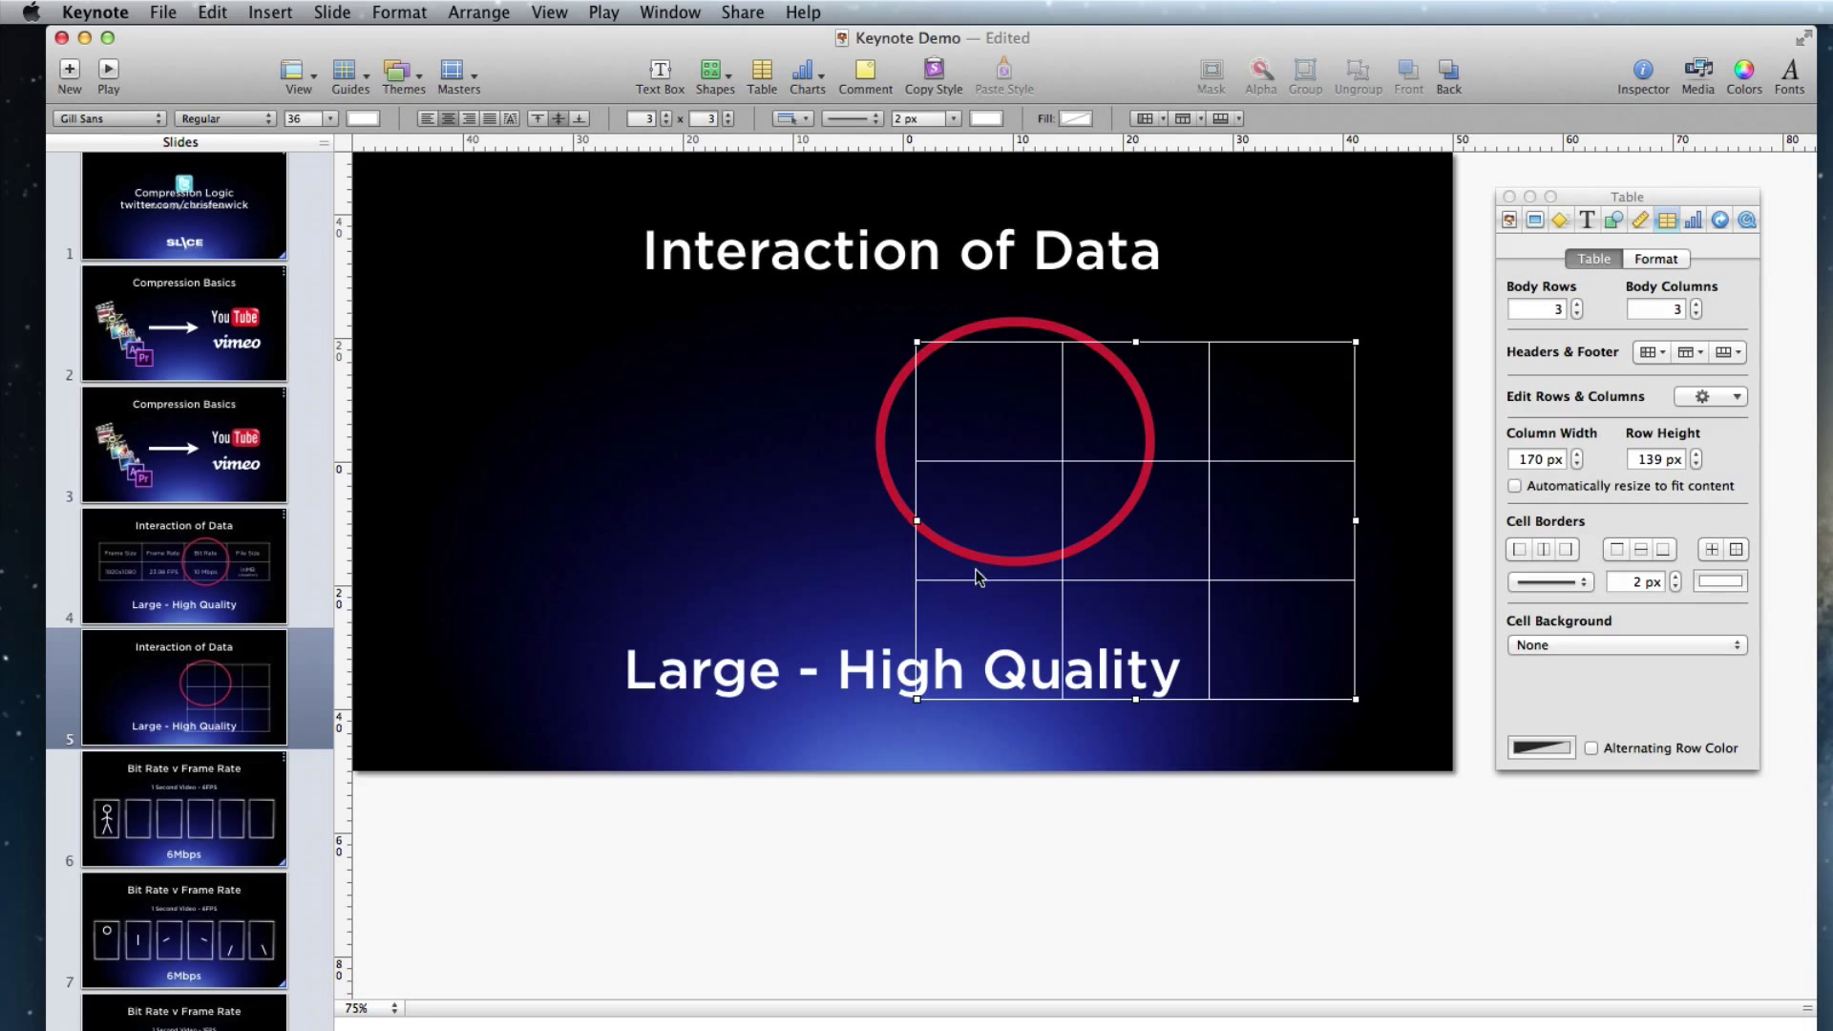
{"action": "left_click_drag", "start_coordinate": [916, 522], "coordinate": [453, 481]}
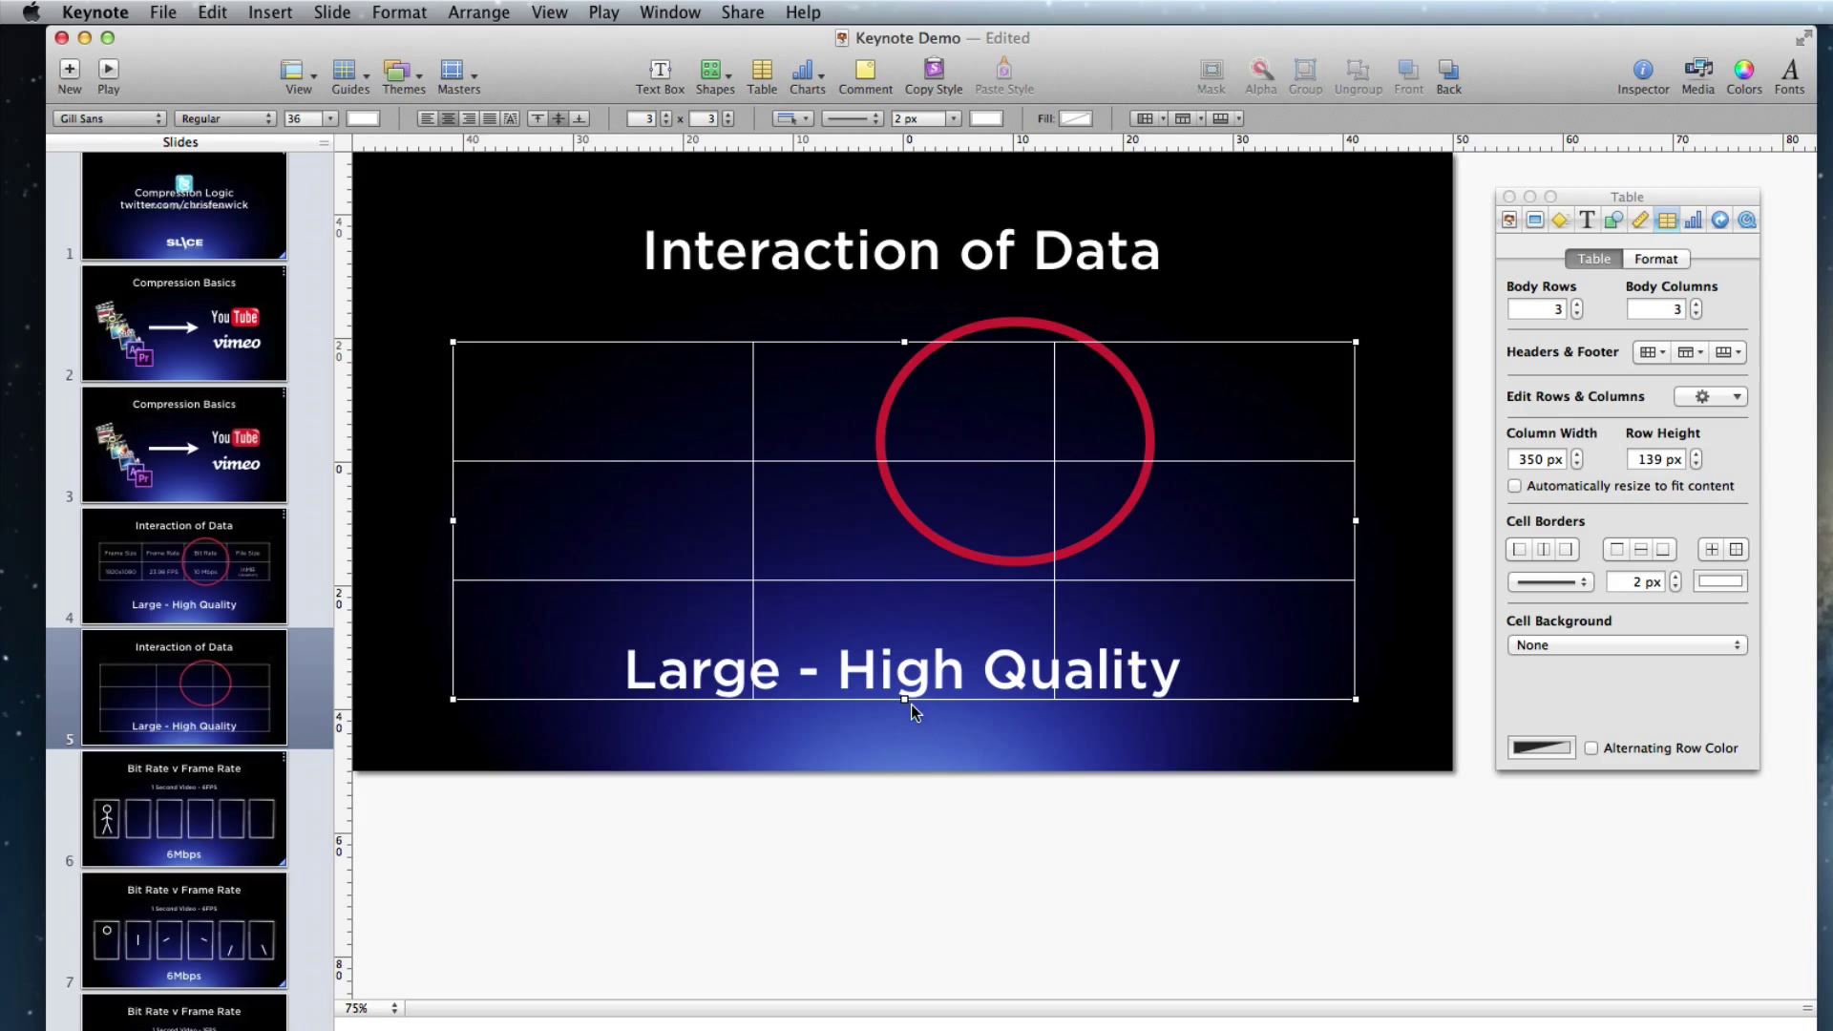
{"action": "left_click_drag", "start_coordinate": [904, 702], "coordinate": [903, 589]}
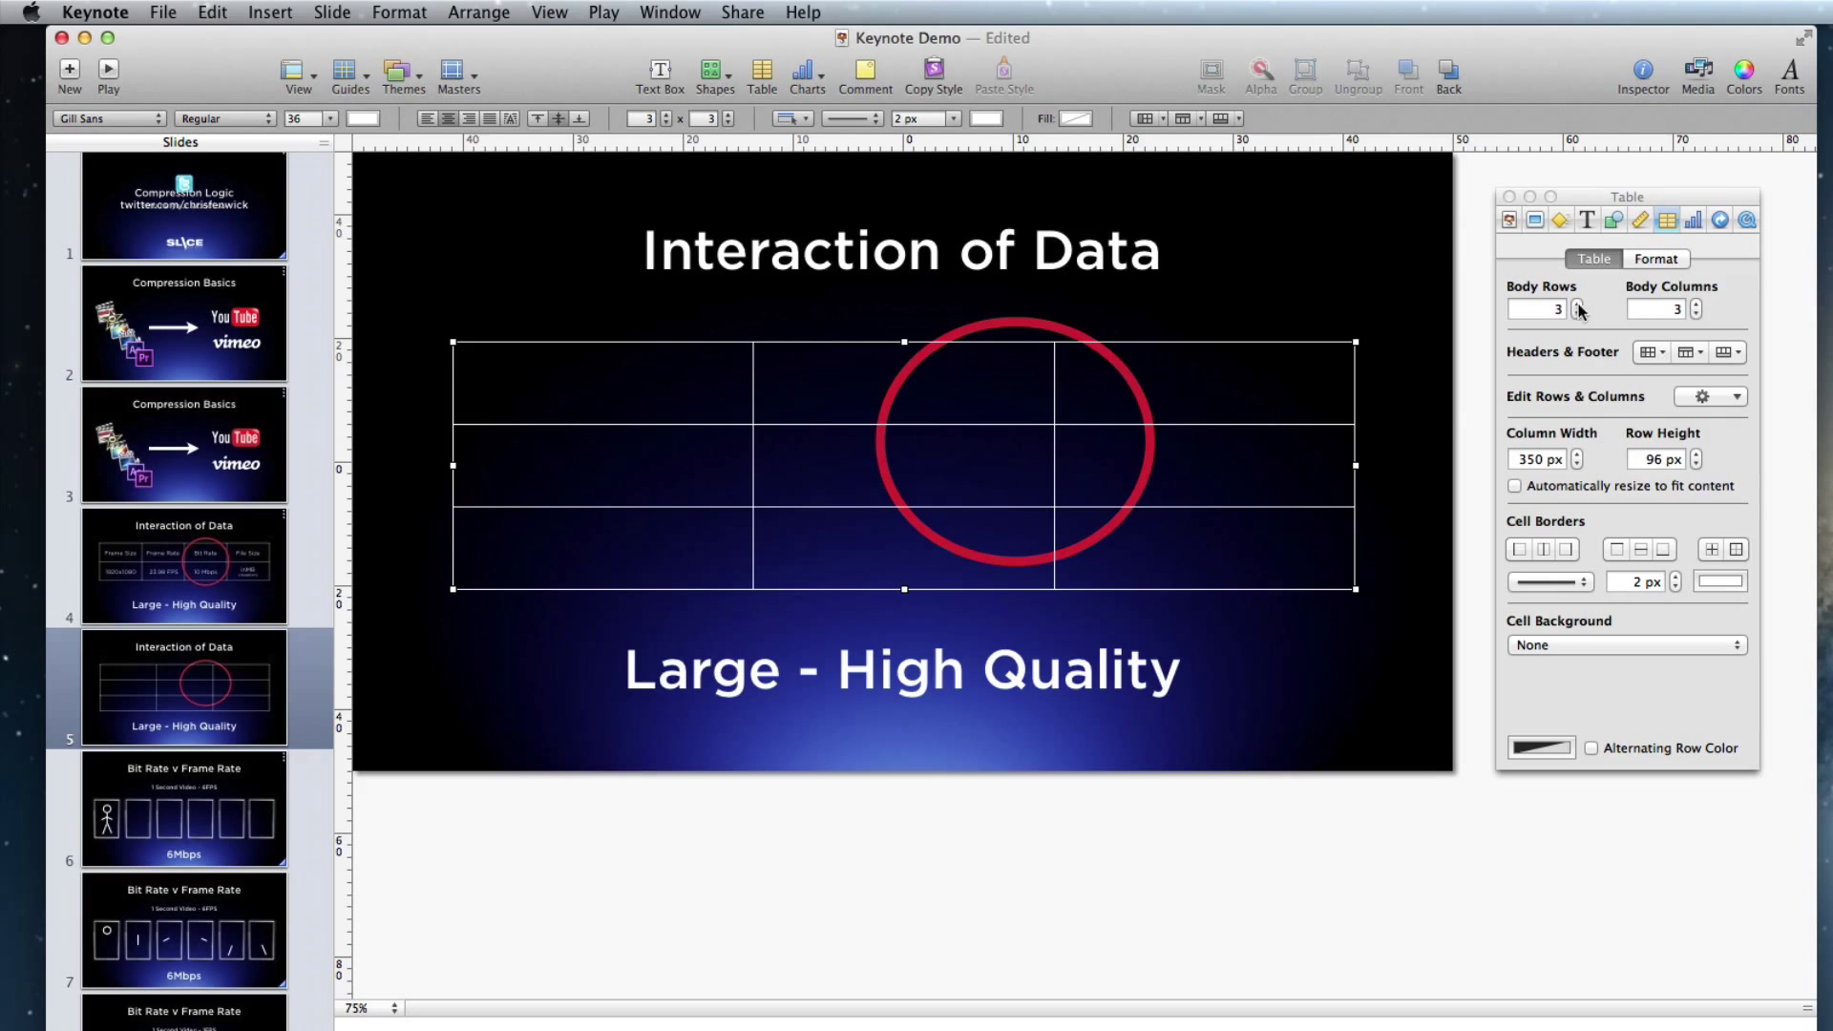
{"action": "left_click", "coordinate": [1695, 314]}
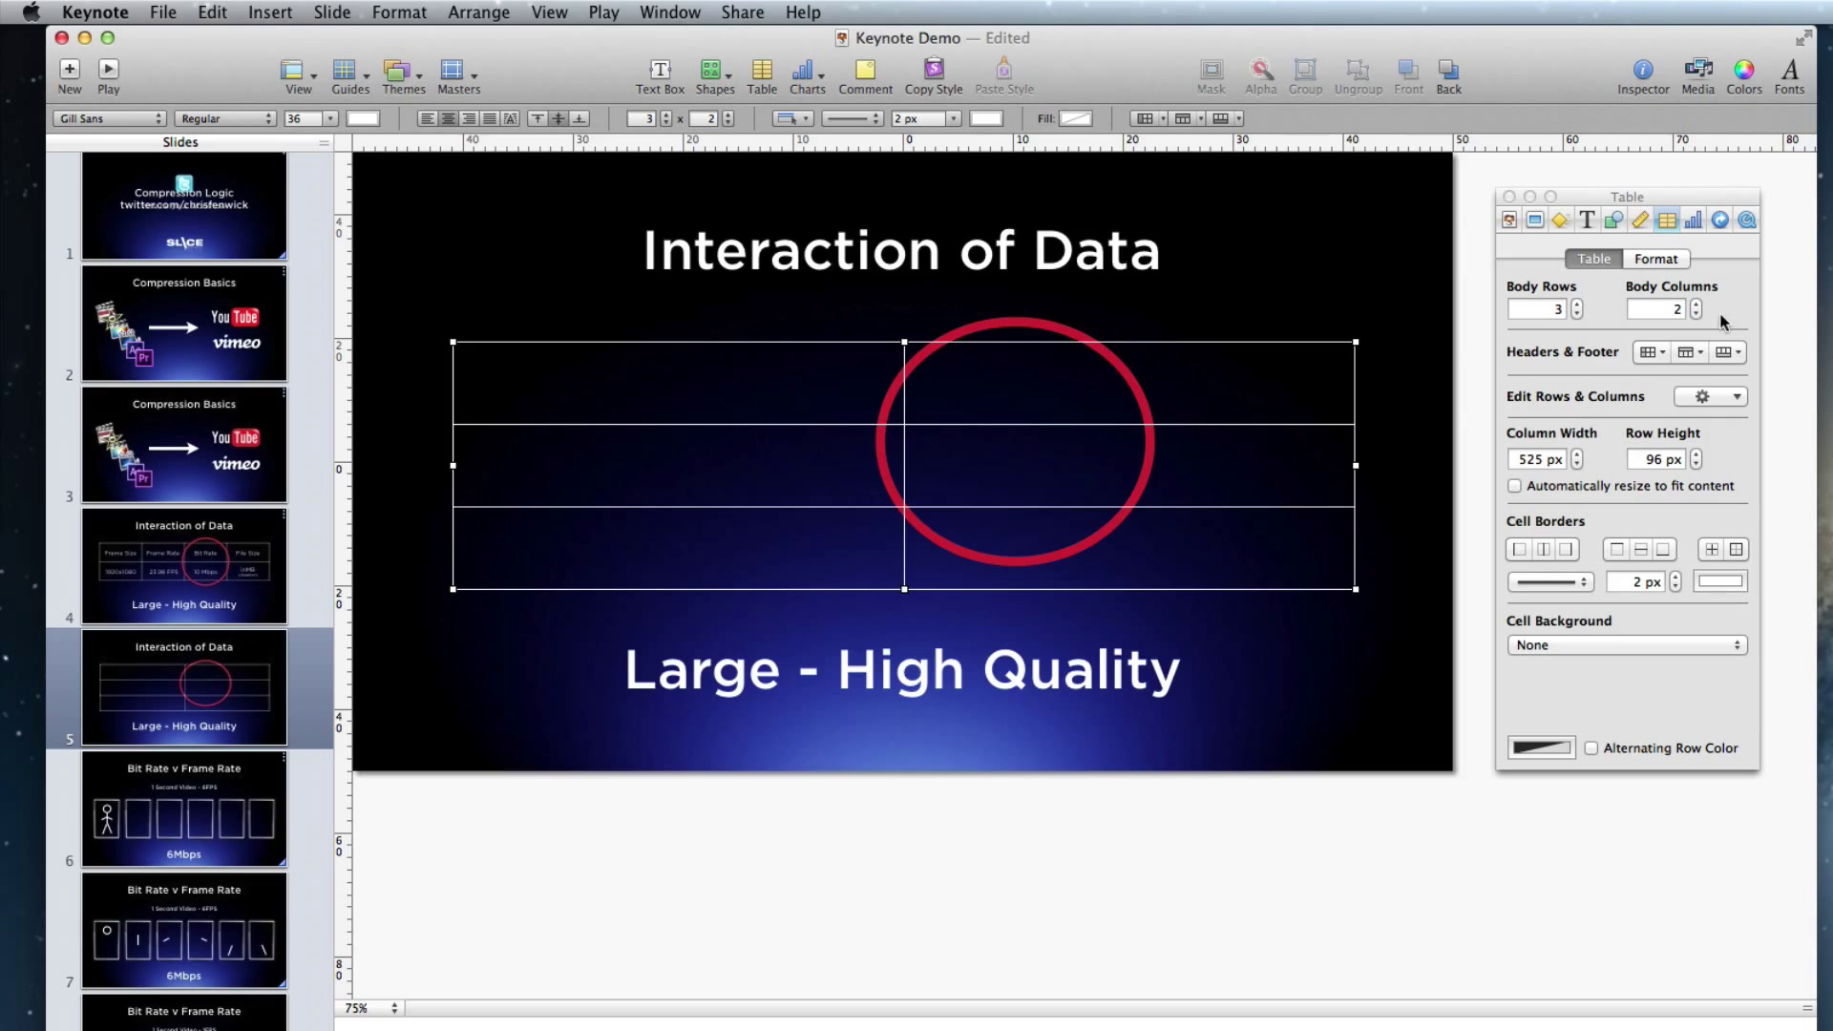
{"action": "left_click", "coordinate": [1577, 315]}
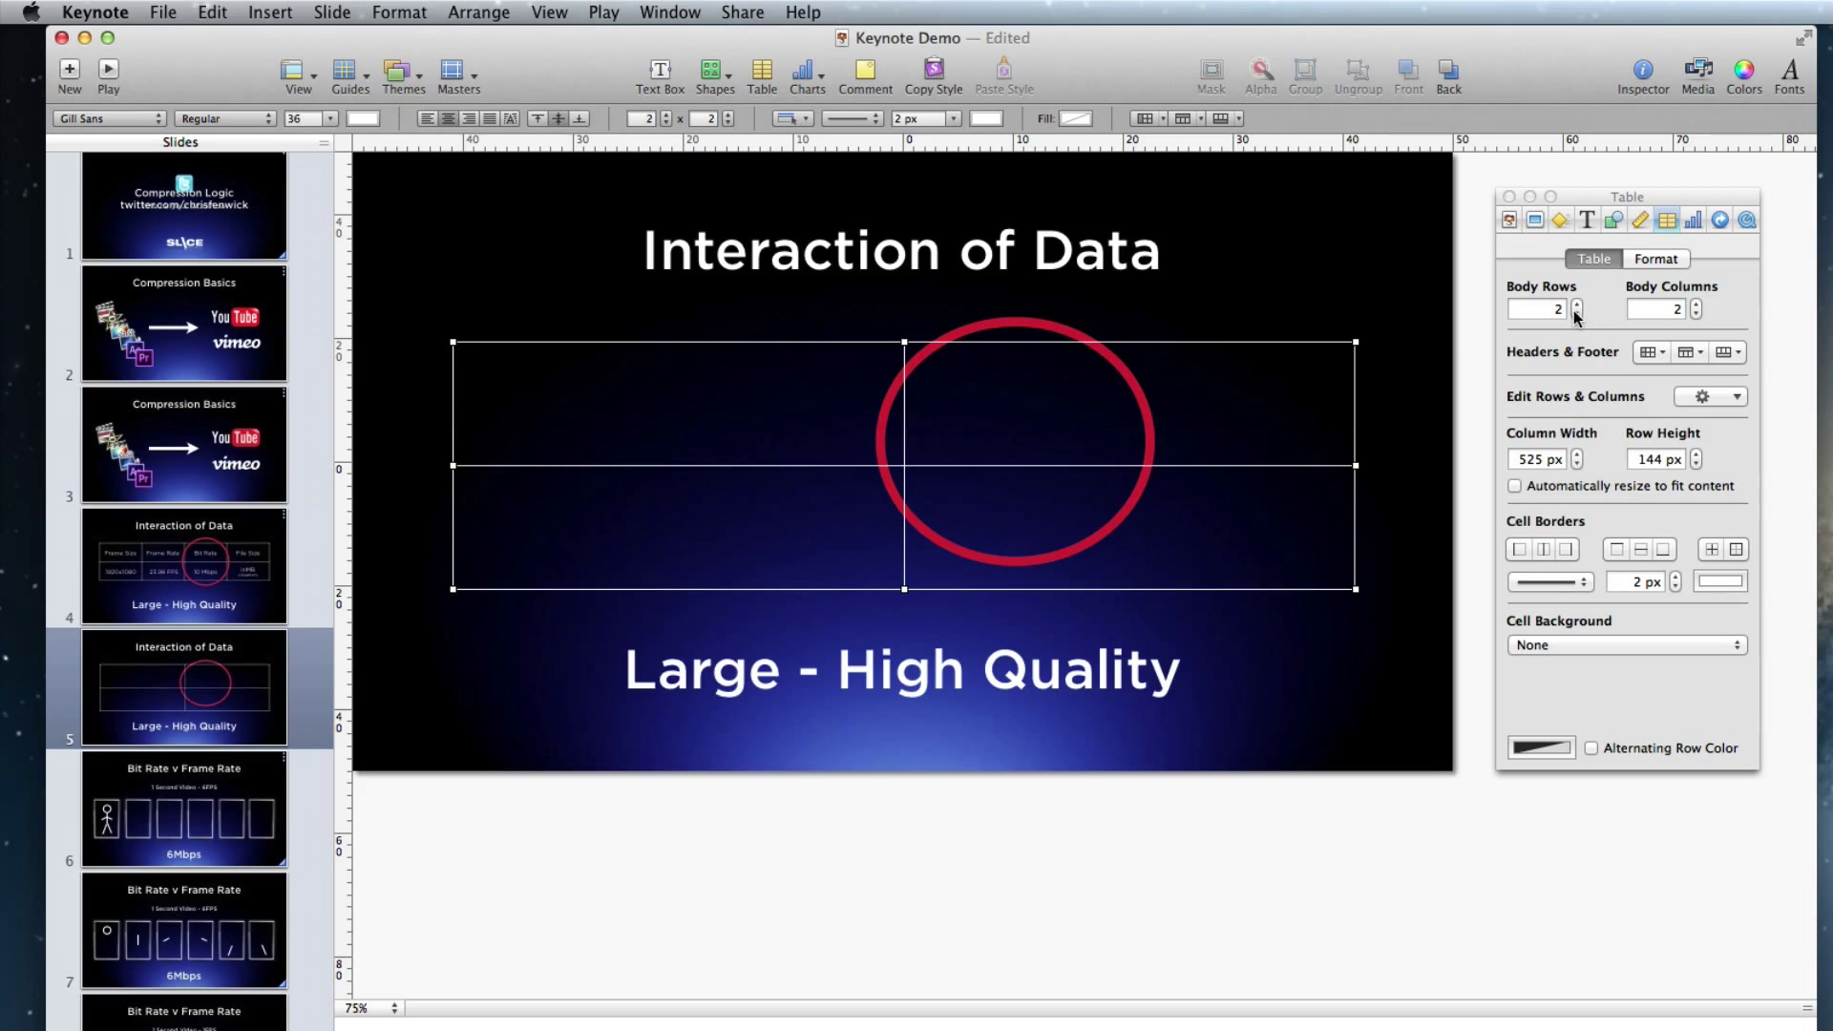
{"action": "double_click", "coordinate": [1696, 304]}
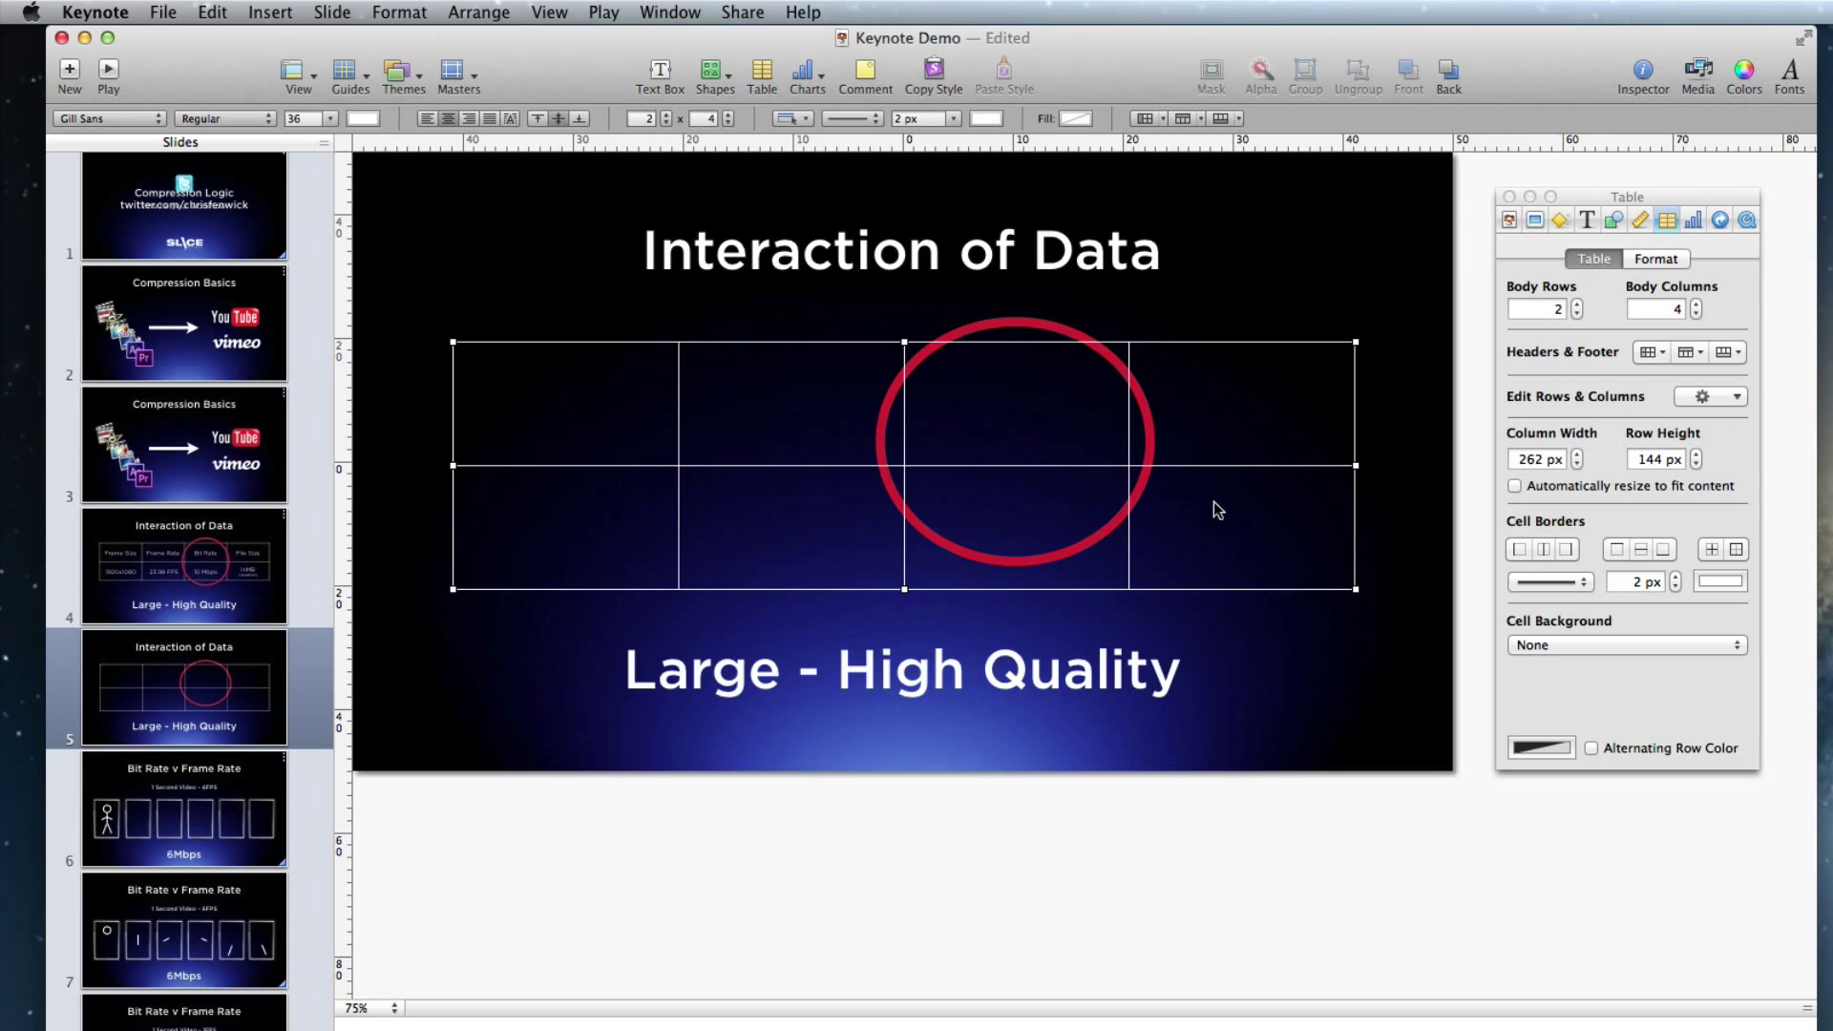
Step: Move the red circle off the slide onto the surrounding canvas
{"action": "left_click", "coordinate": [1029, 554]}
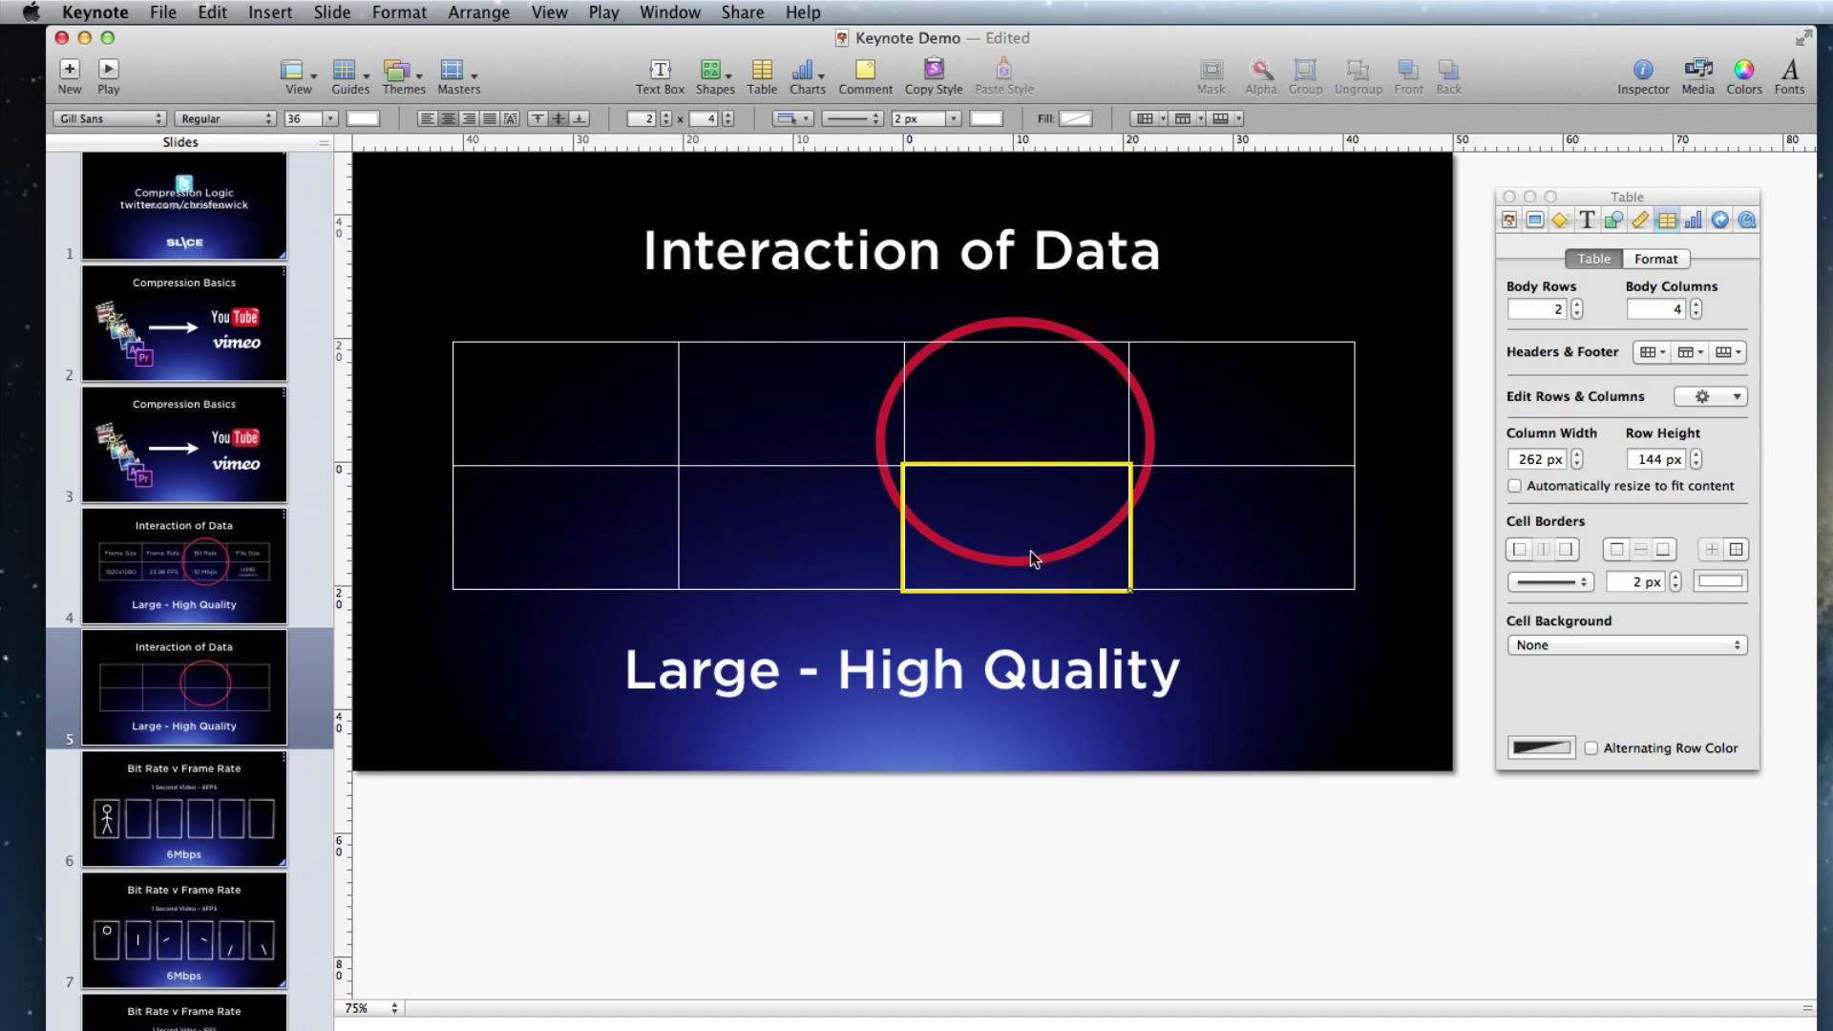
{"action": "left_click", "coordinate": [1220, 544]}
{"action": "left_click", "coordinate": [1357, 458]}
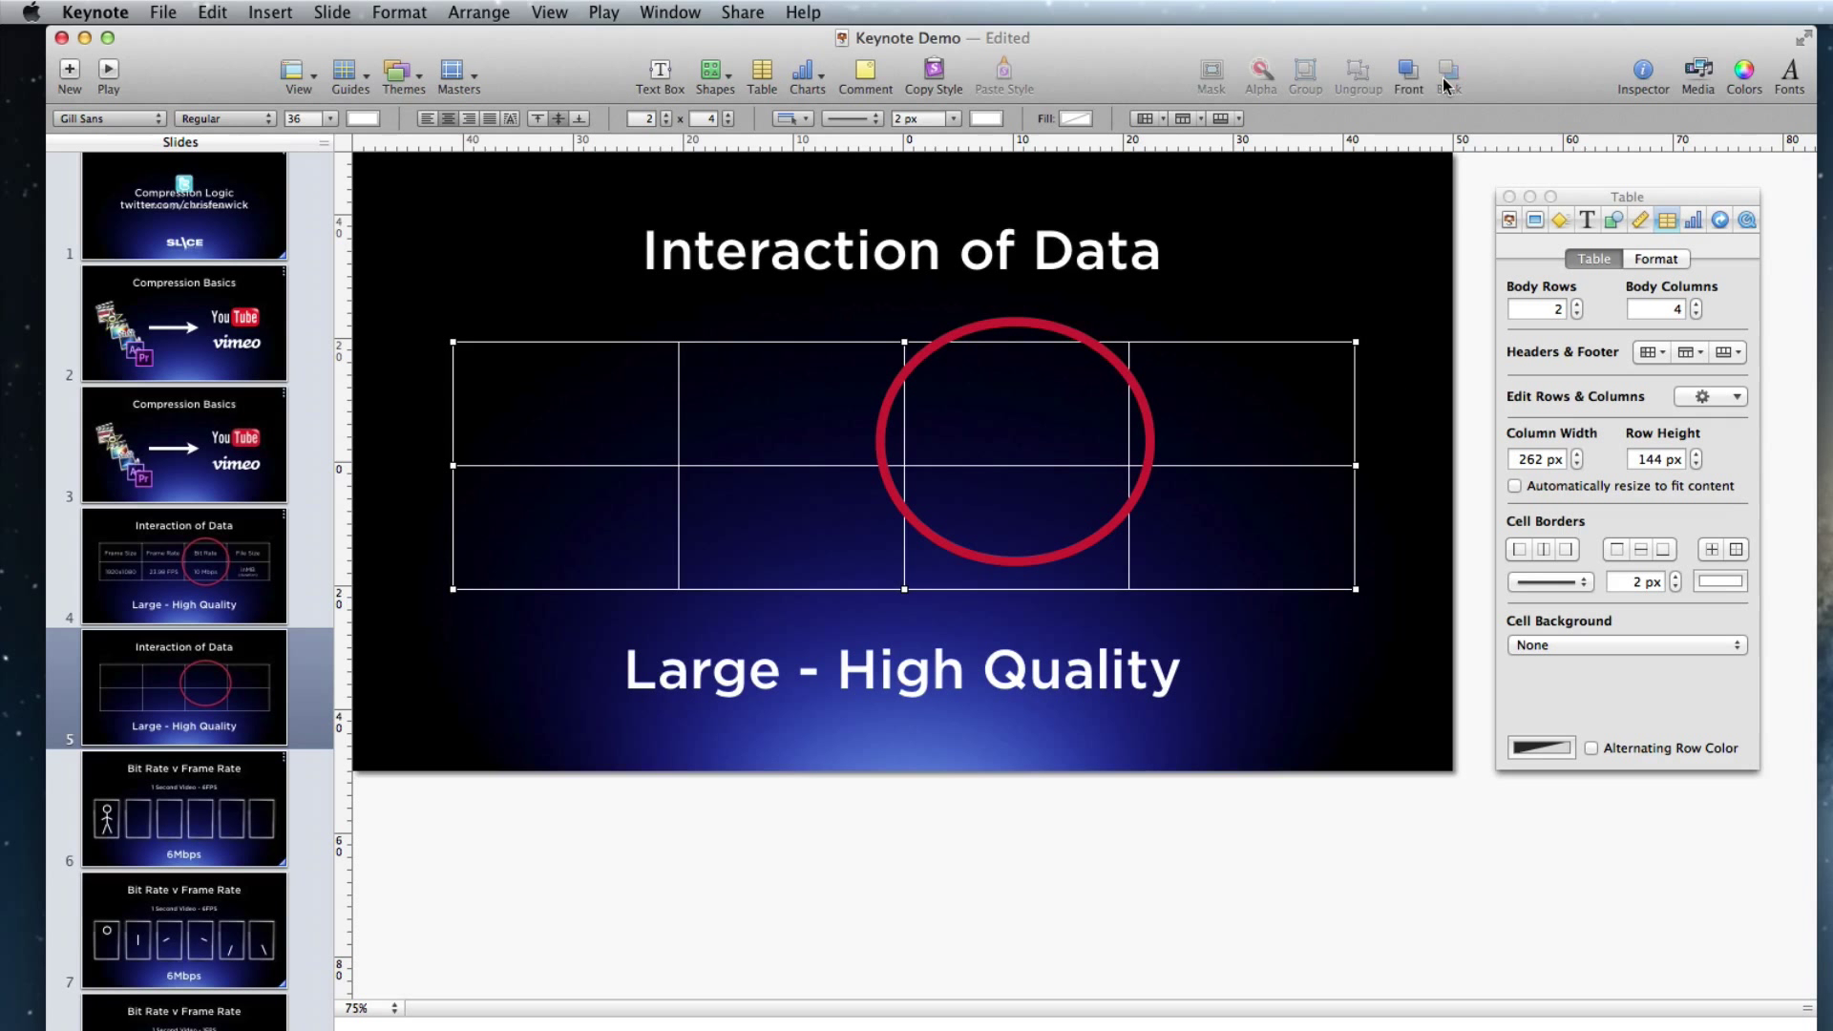
{"action": "left_click_drag", "start_coordinate": [1067, 551], "coordinate": [1631, 969]}
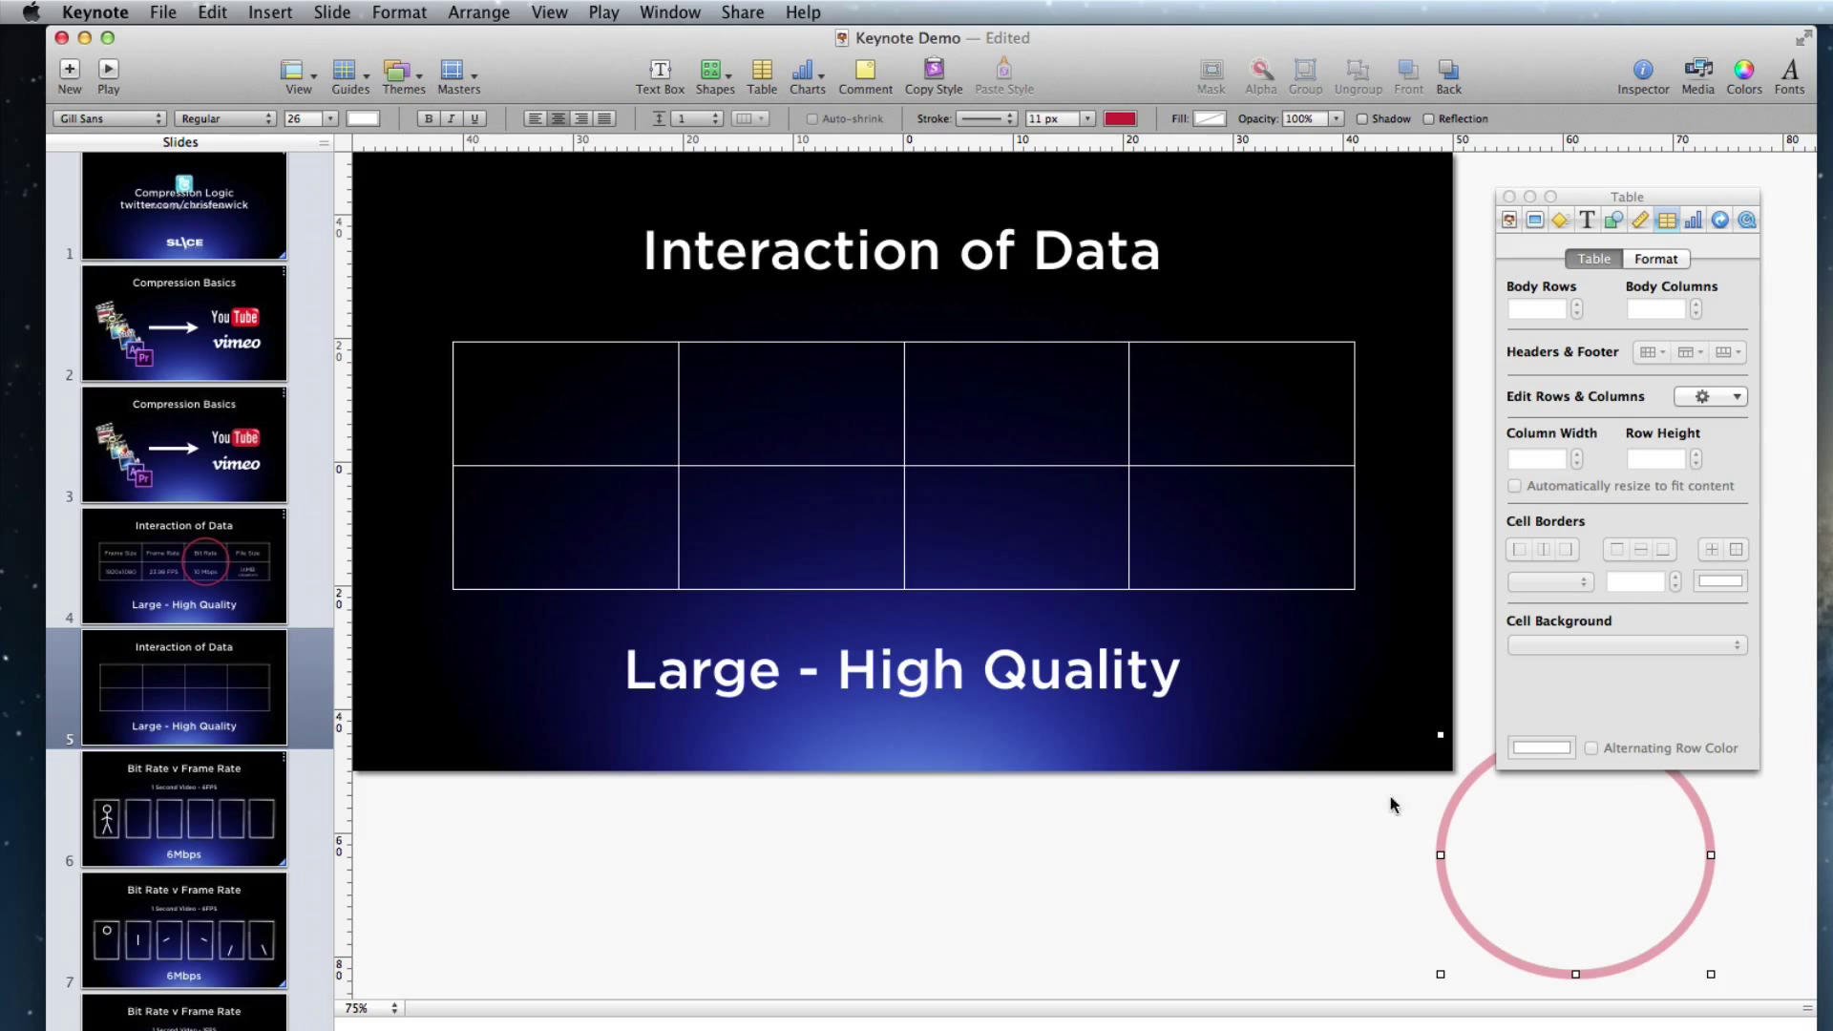
{"action": "left_click", "coordinate": [602, 409]}
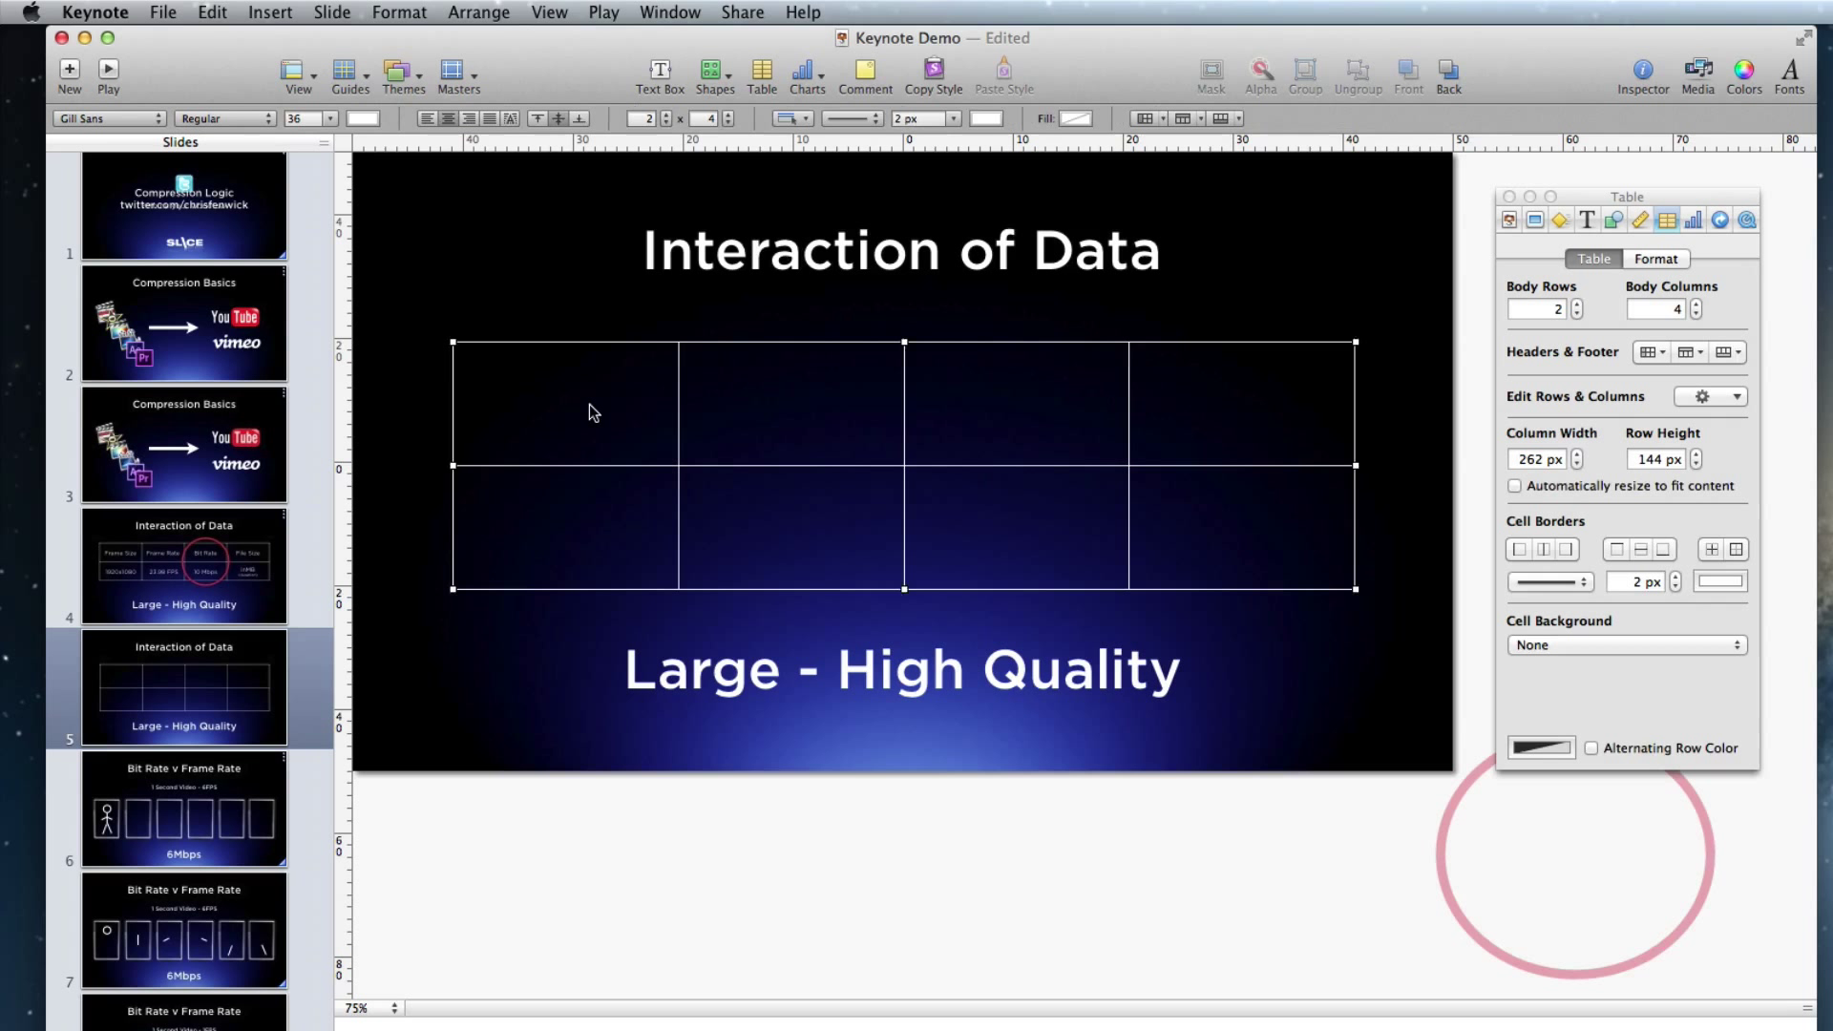
Step: Fill the table's top row with placeholder text such as 'words' and 'al;fkjsadlf;'
{"action": "left_click", "coordinate": [589, 407]}
{"action": "left_click", "coordinate": [591, 408]}
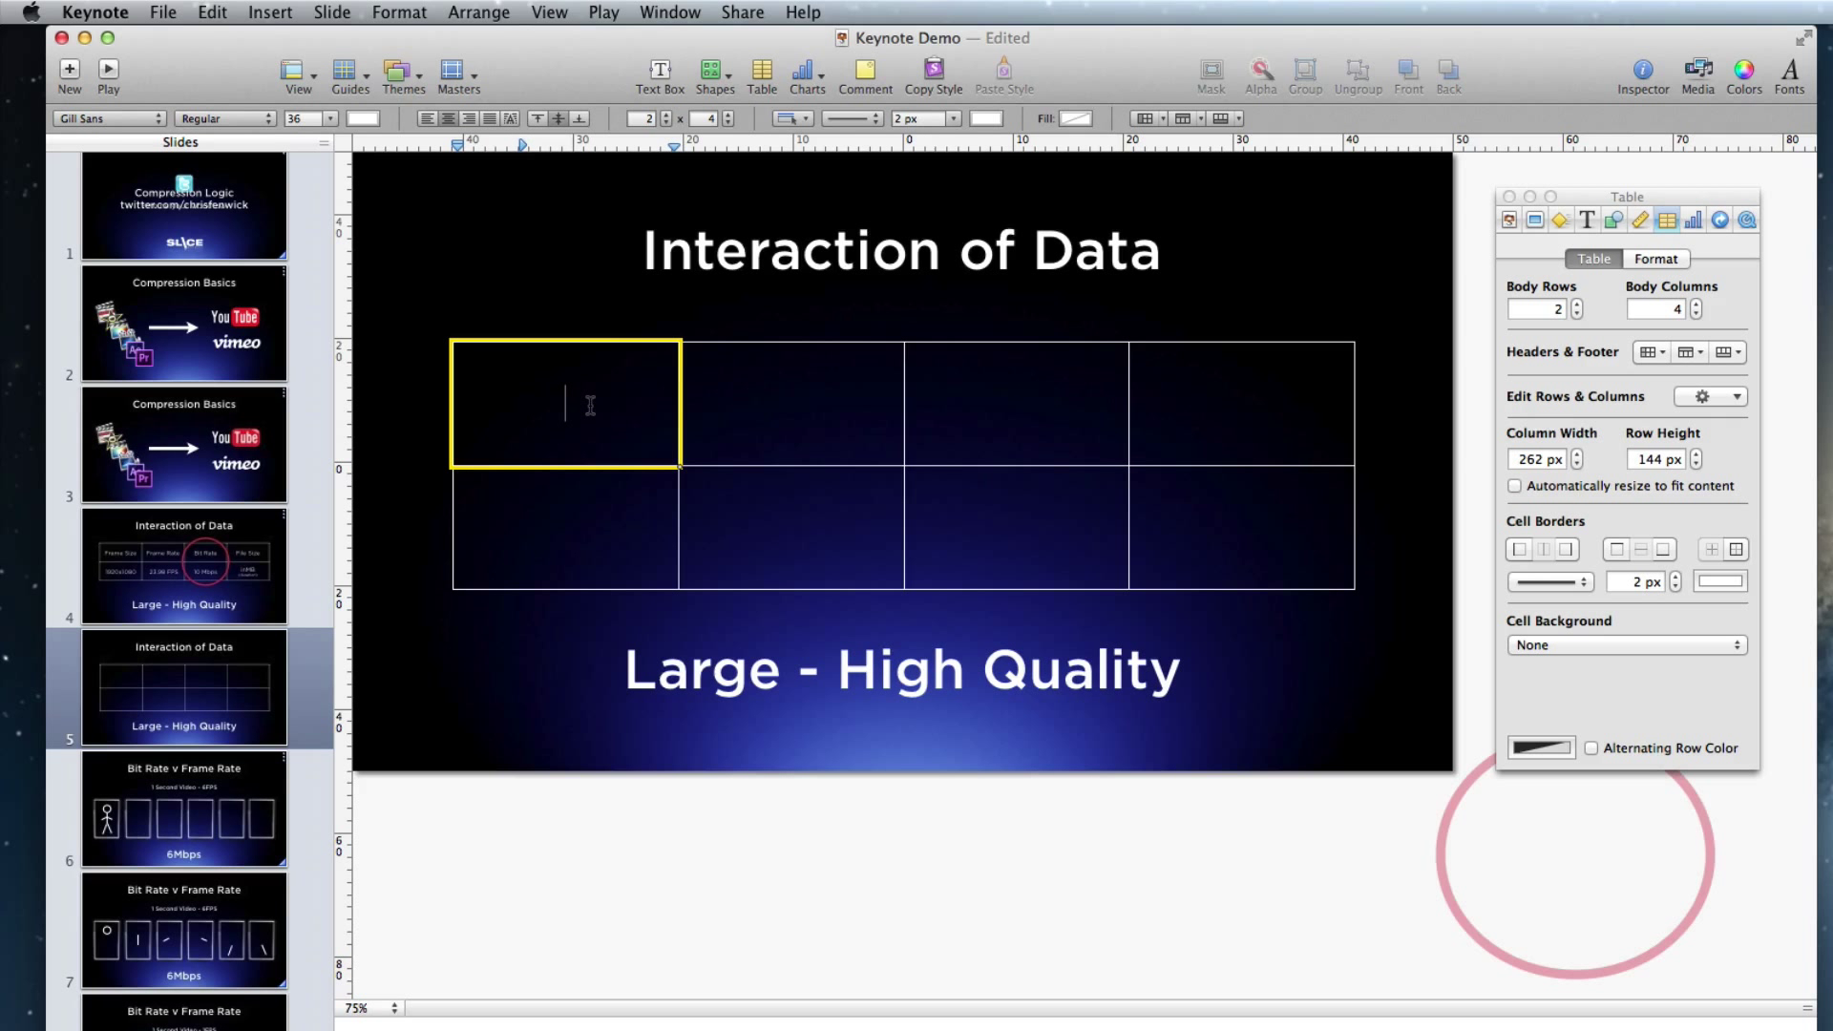
{"action": "type", "text": "words"}
{"action": "key", "text": "Tab"}
{"action": "type", "text": "al;fkjsadlf;"}
{"action": "key", "text": "Tab"}
{"action": "type", "text": ";lka"}
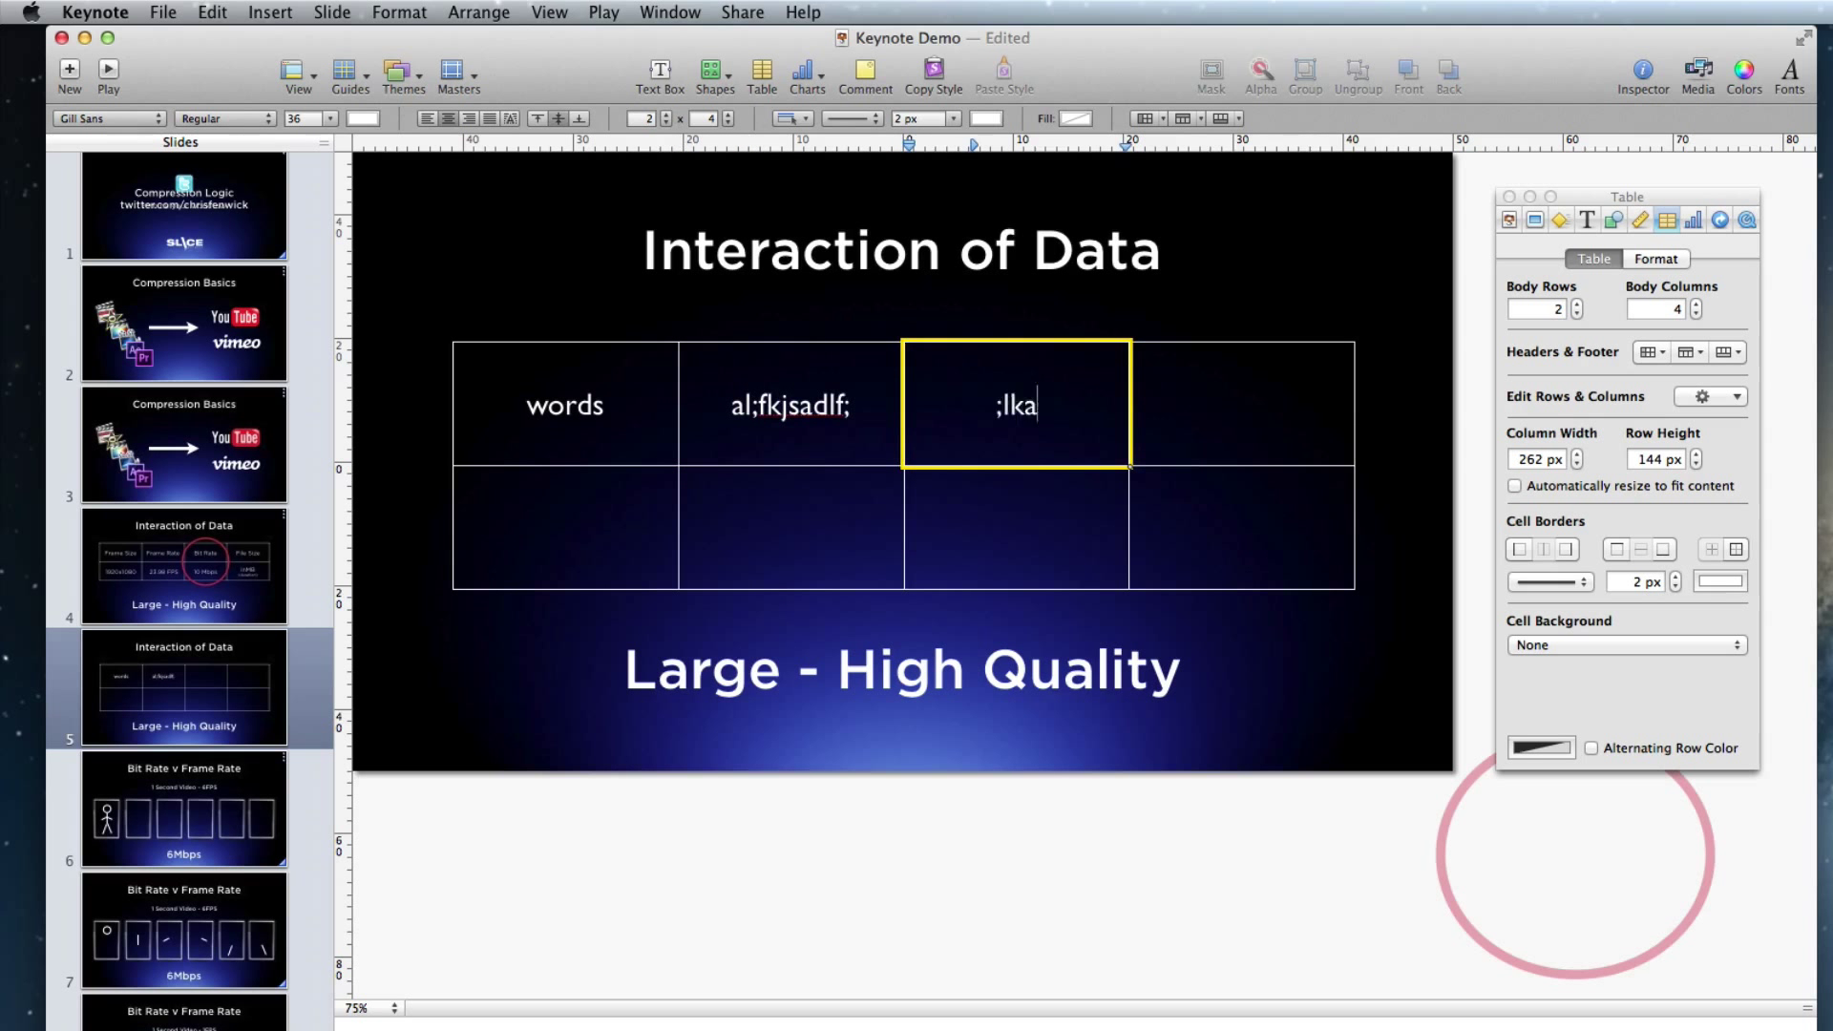
{"action": "type", "text": "sdjf;lak"}
{"action": "key", "text": "Tab"}
{"action": "type", "text": ";lkdjl;kj"}
Step: Fill the second row's cells with placeholder text, adding 'slkih;hwlk' to the skipped cell
{"action": "key", "text": "Tab"}
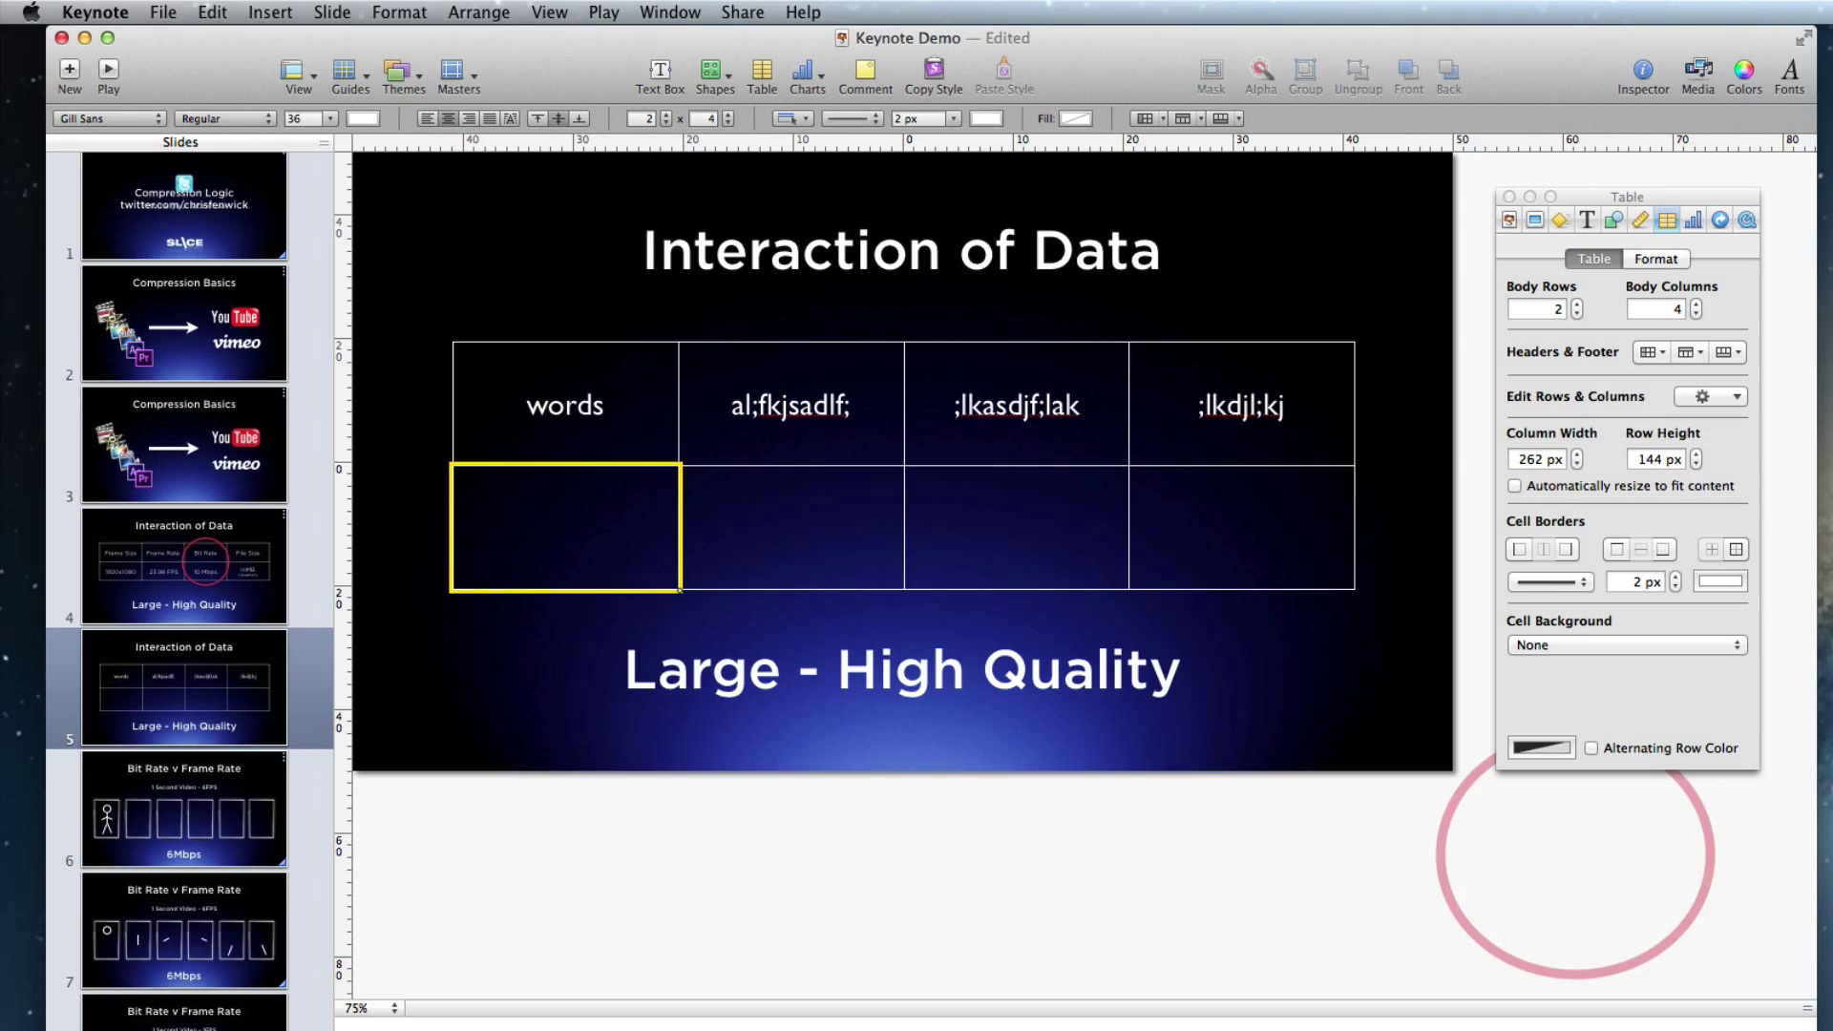
{"action": "type", "text": "l;fkjasl;dfkj"}
{"action": "key", "text": "Tab"}
{"action": "type", "text": "as;ldkj;lkjs"}
{"action": "key", "text": "Tab"}
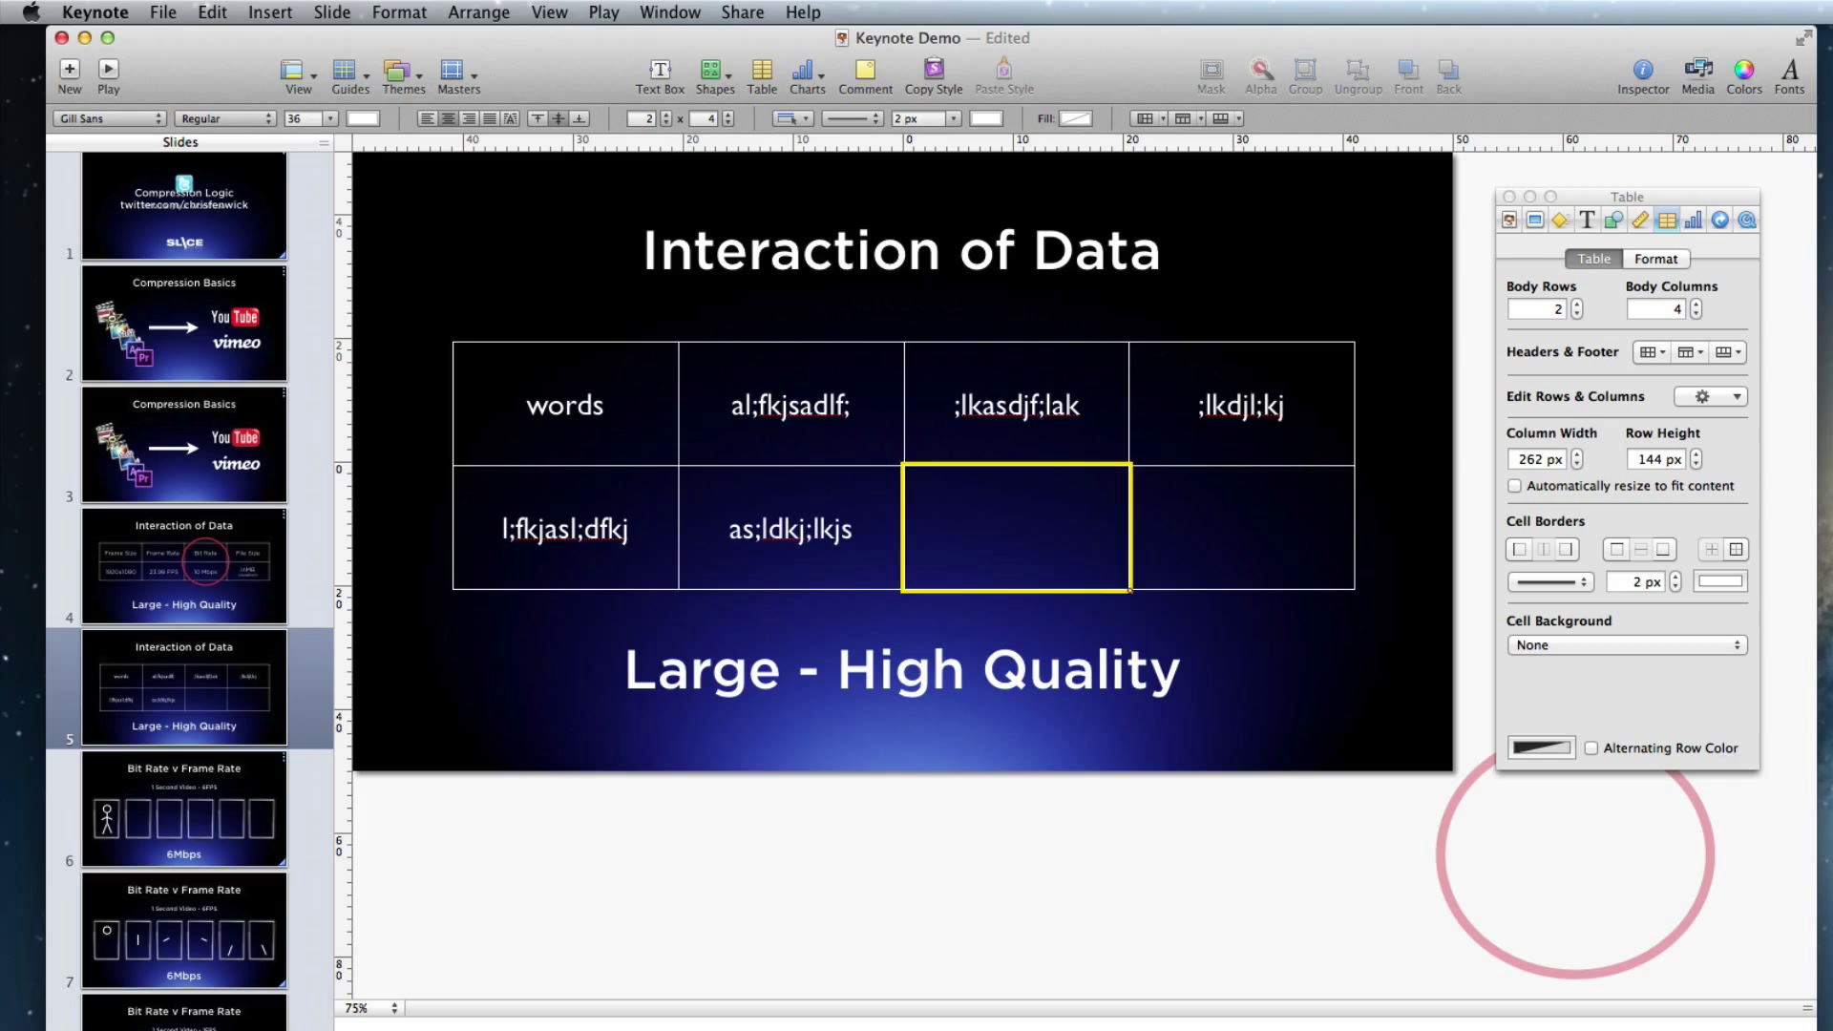
{"action": "key", "text": "Tab"}
{"action": "type", "text": "nxc,nxzm,n"}
{"action": "left_click", "coordinate": [1241, 403]}
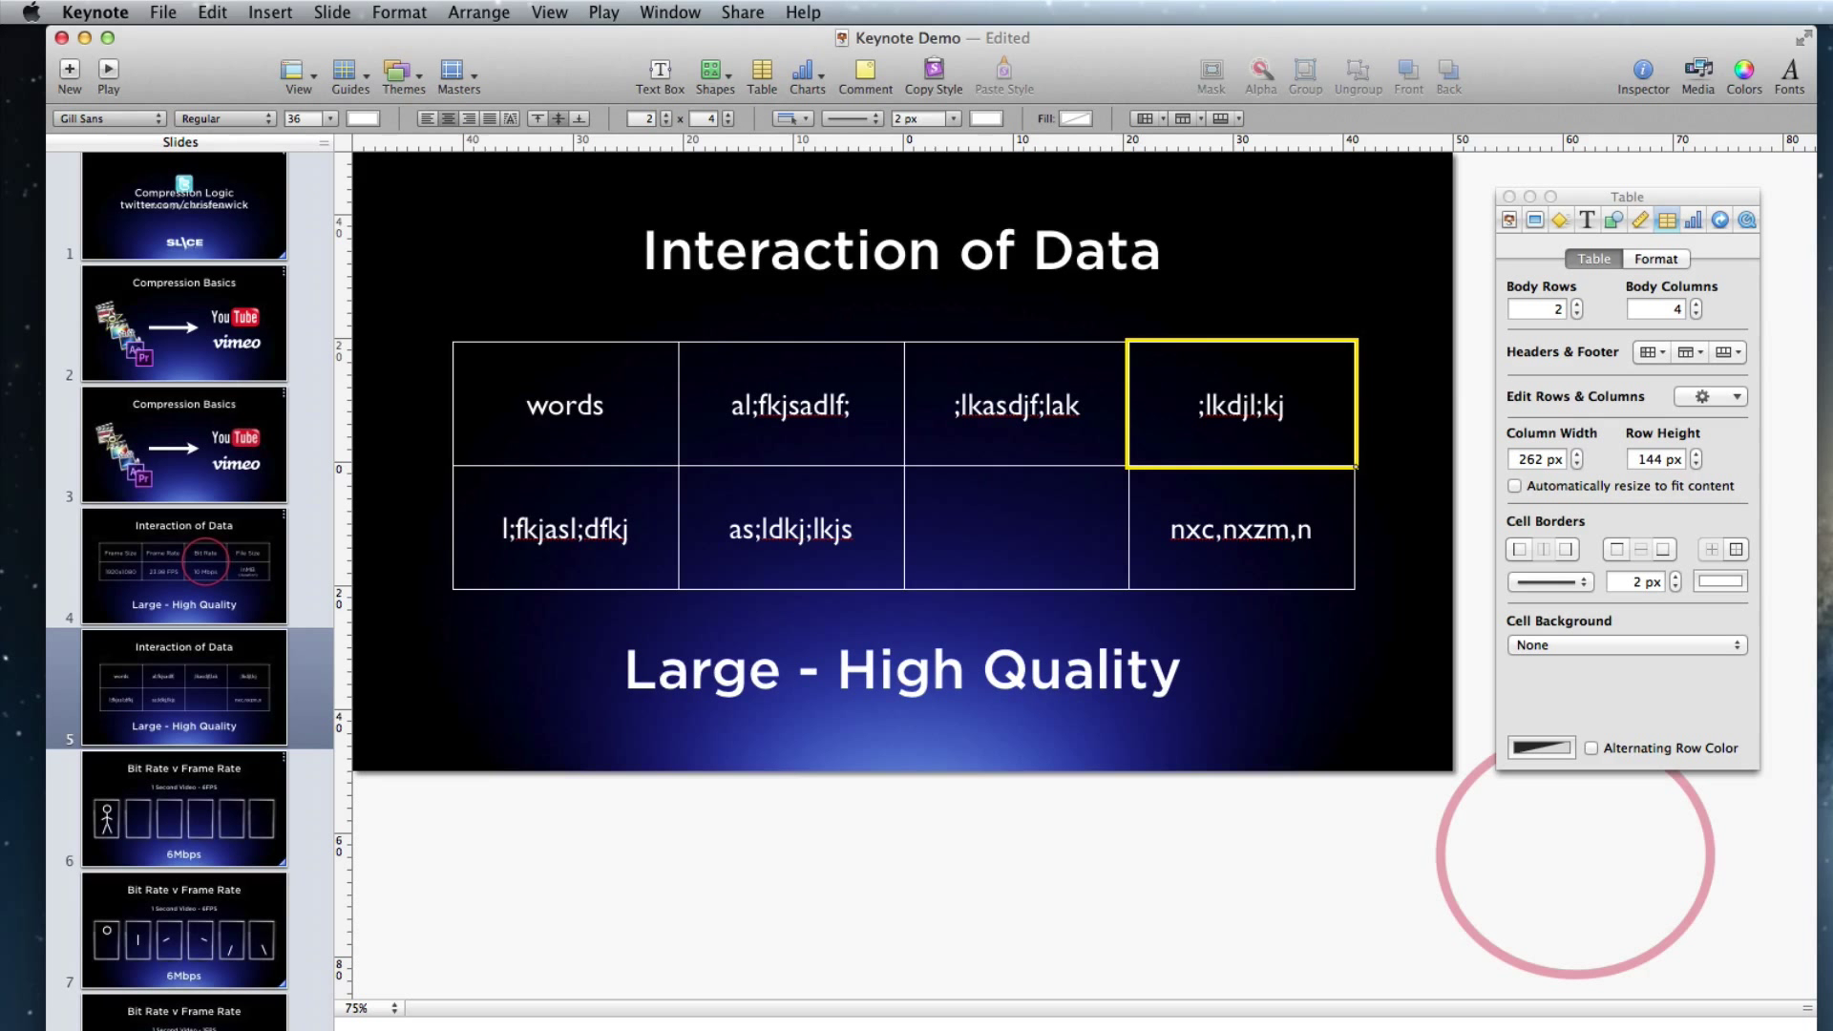
{"action": "key", "text": "Left"}
{"action": "key", "text": "Down"}
{"action": "type", "text": "slkih;h"}
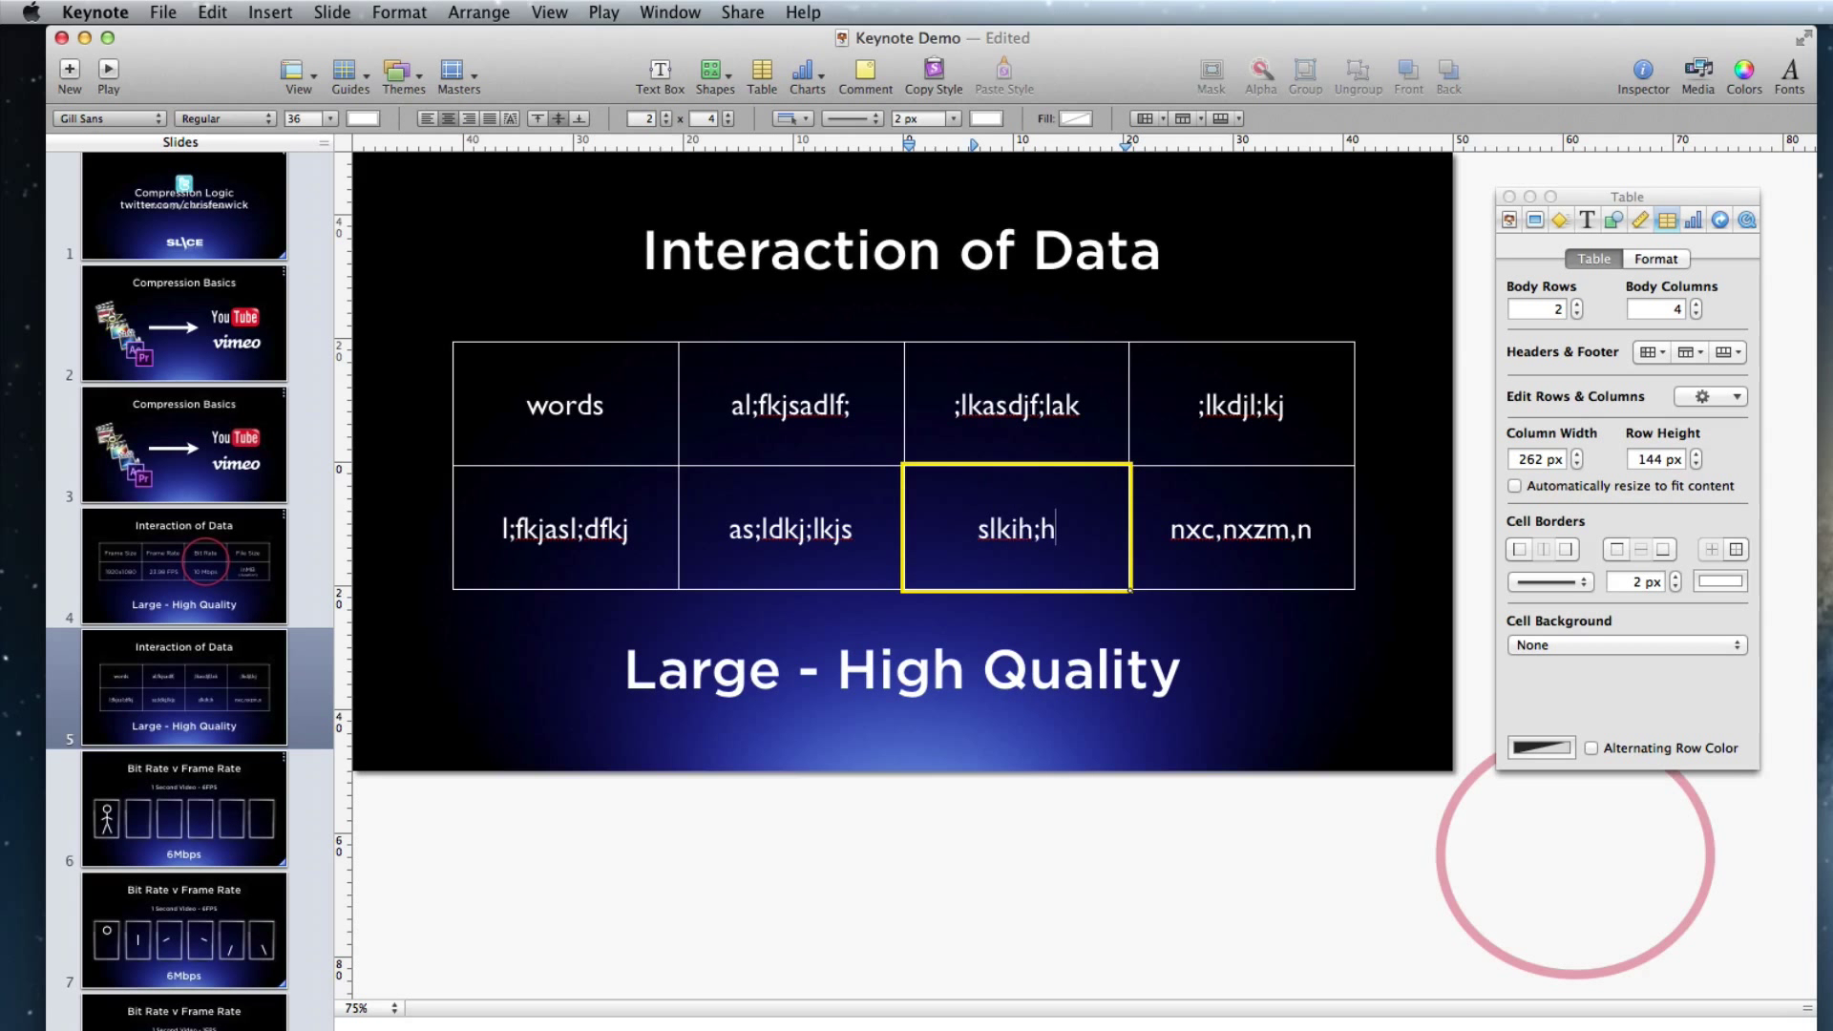
{"action": "type", "text": "wlk"}
{"action": "left_click", "coordinate": [748, 954]}
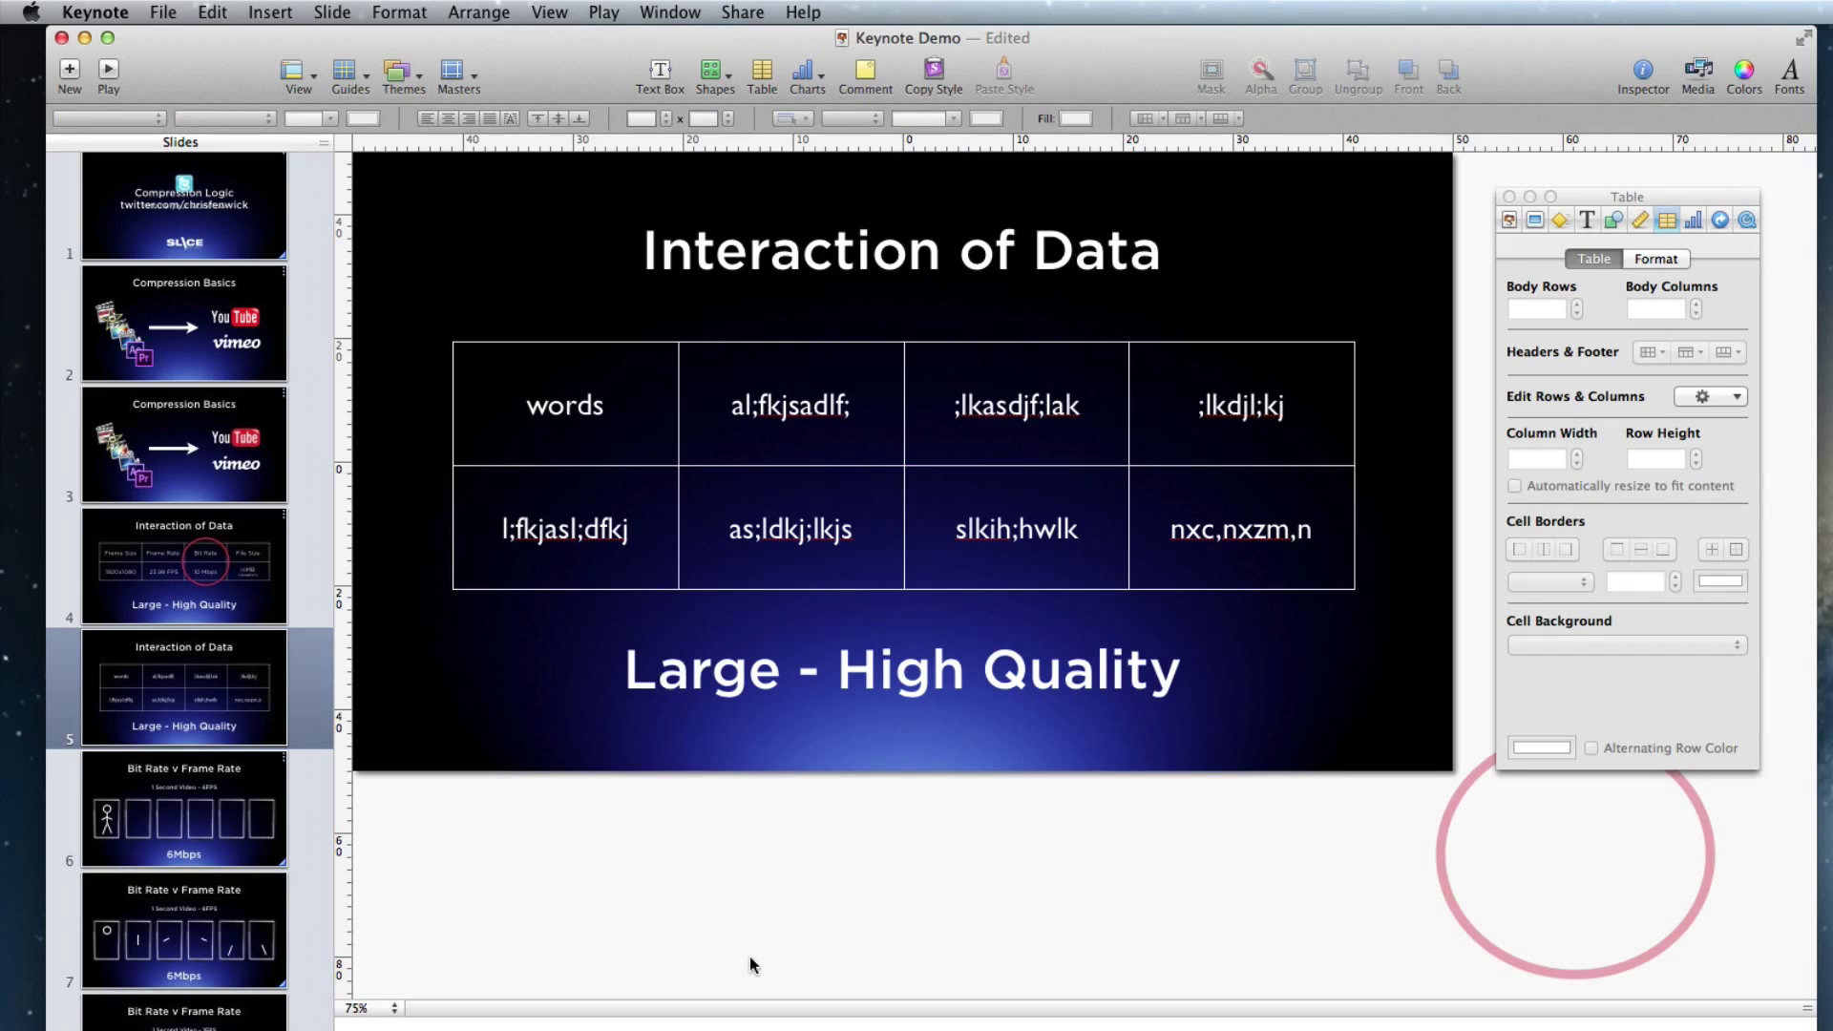
Step: Give the table a 0.75 s Dissolve build-in delivered By Column
{"action": "left_click", "coordinate": [641, 565]}
{"action": "left_click", "coordinate": [1561, 220]}
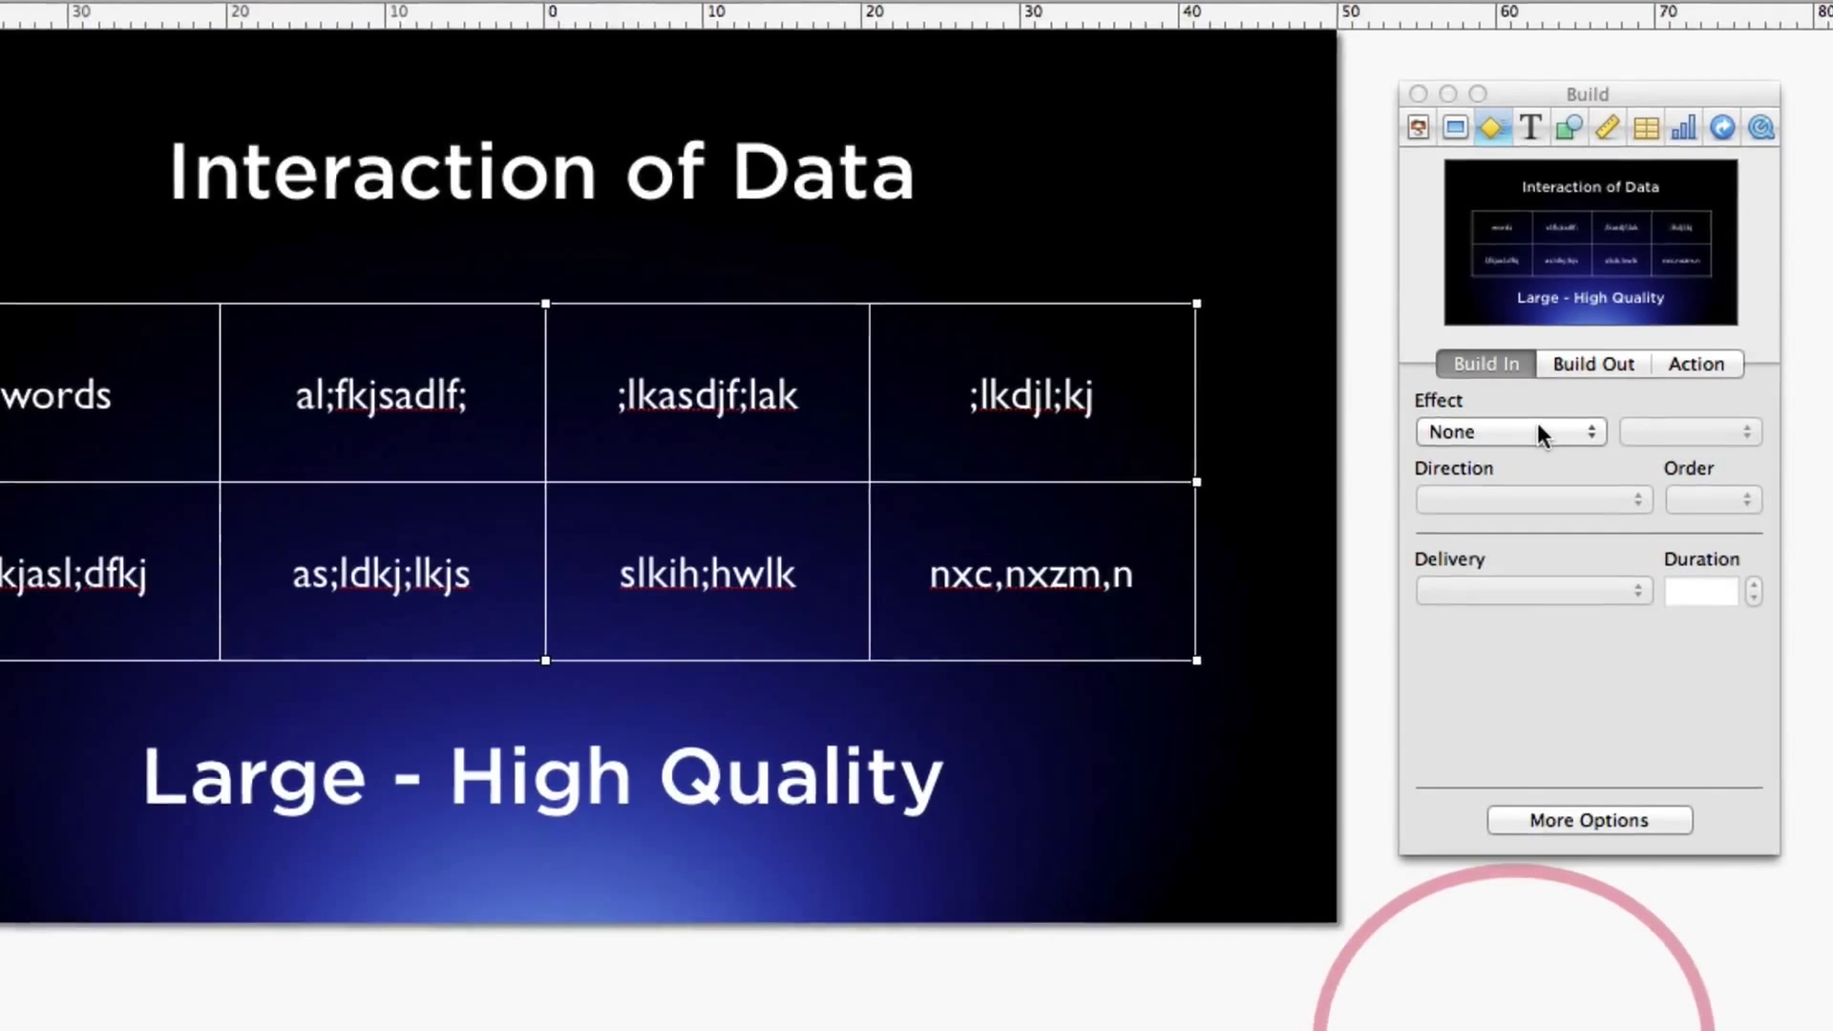
{"action": "left_click", "coordinate": [1537, 431]}
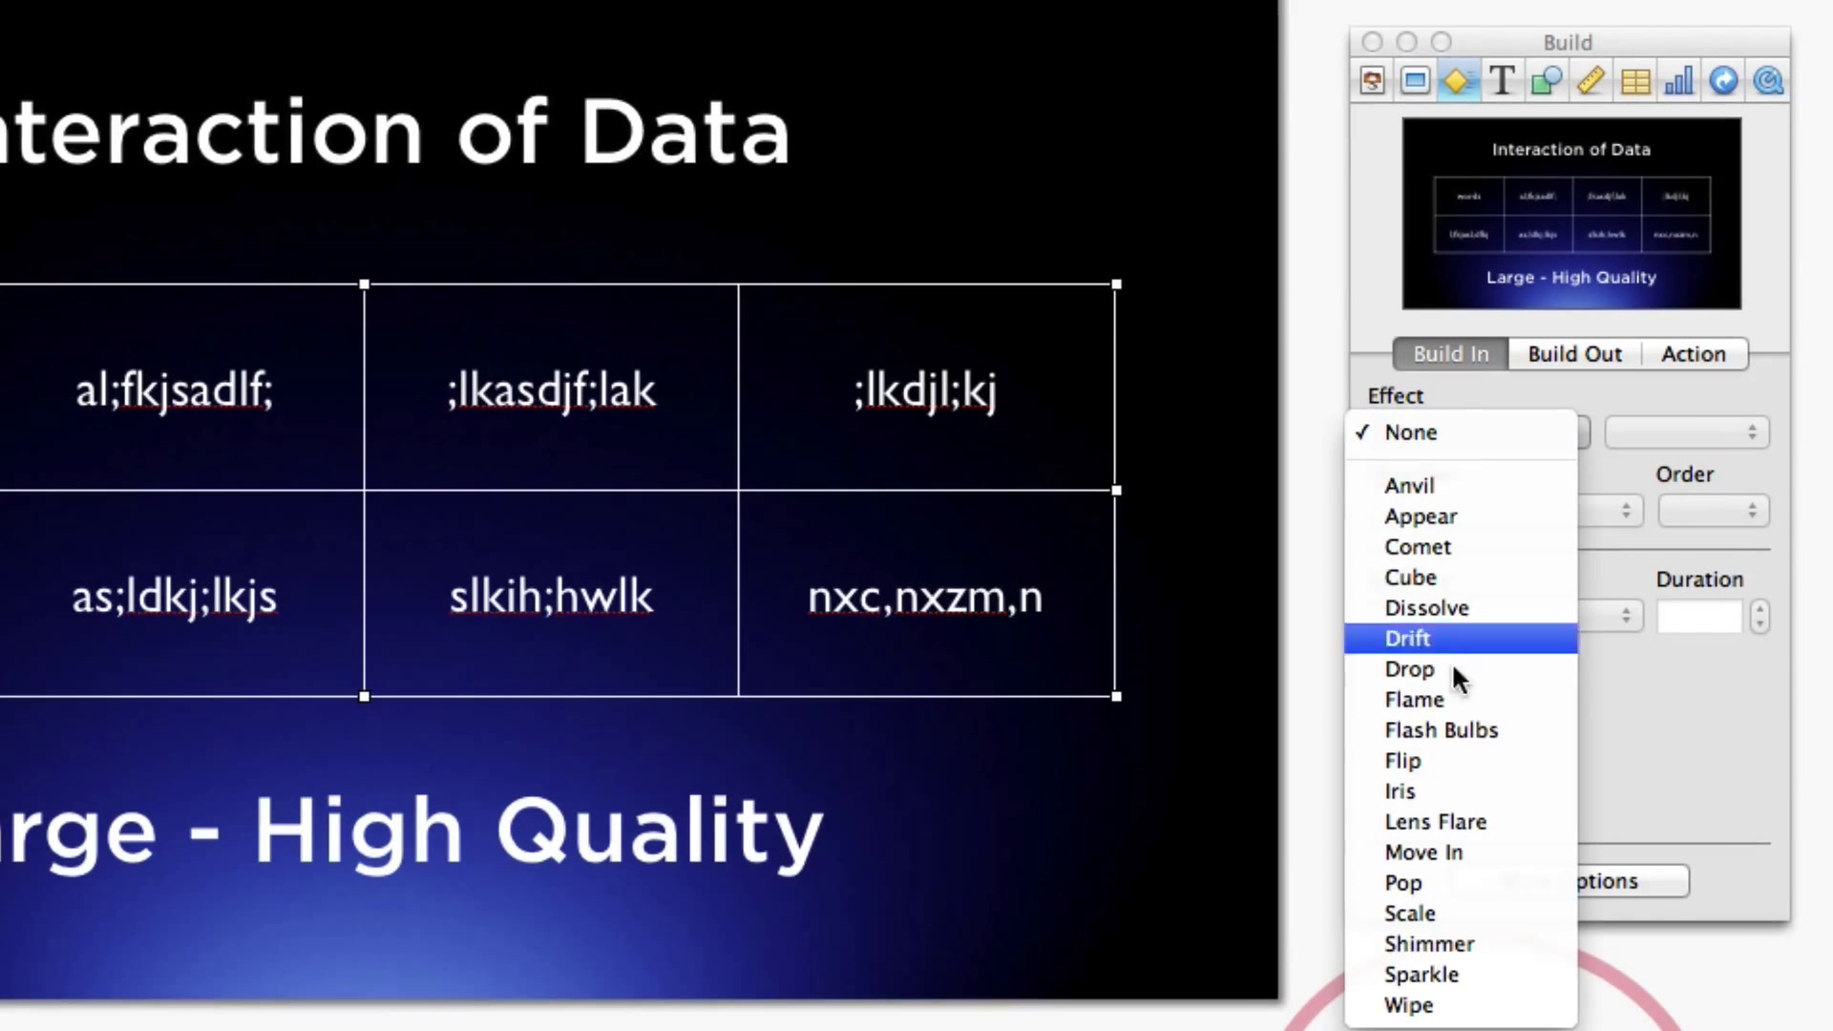
{"action": "left_click", "coordinate": [1427, 611]}
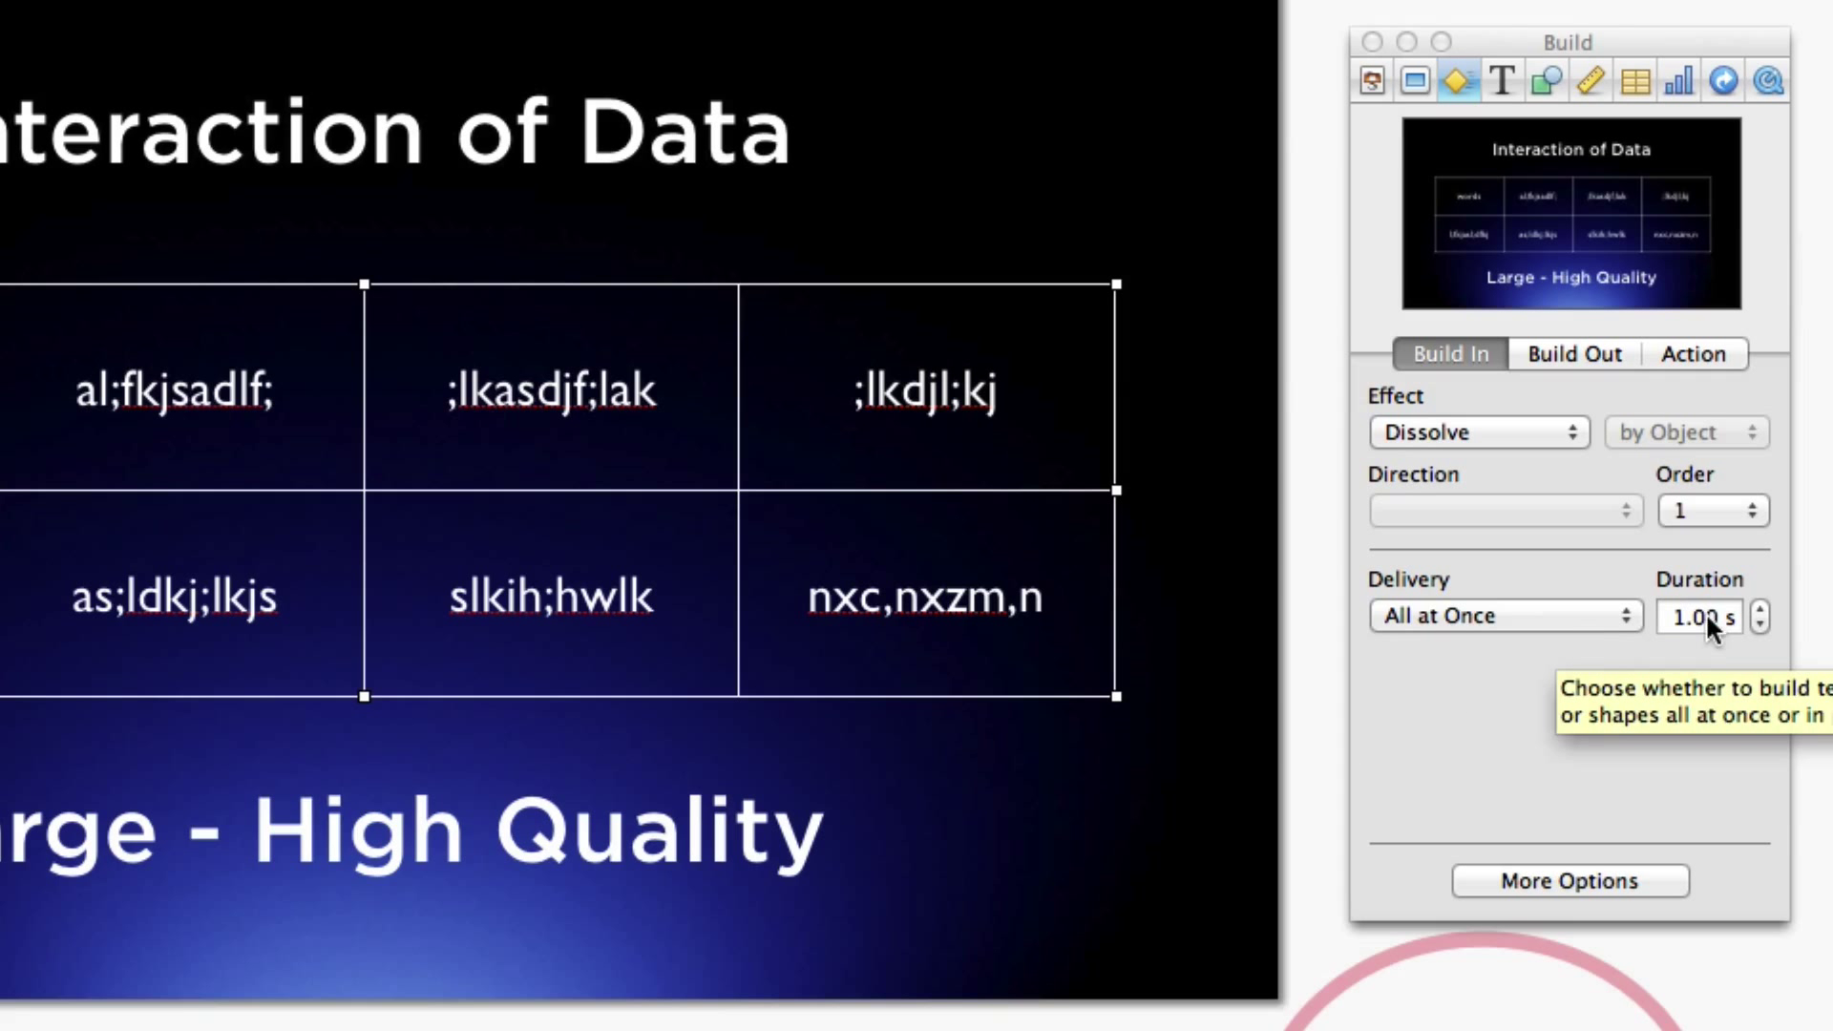
{"action": "left_click", "coordinate": [1762, 625]}
{"action": "left_click", "coordinate": [1463, 616]}
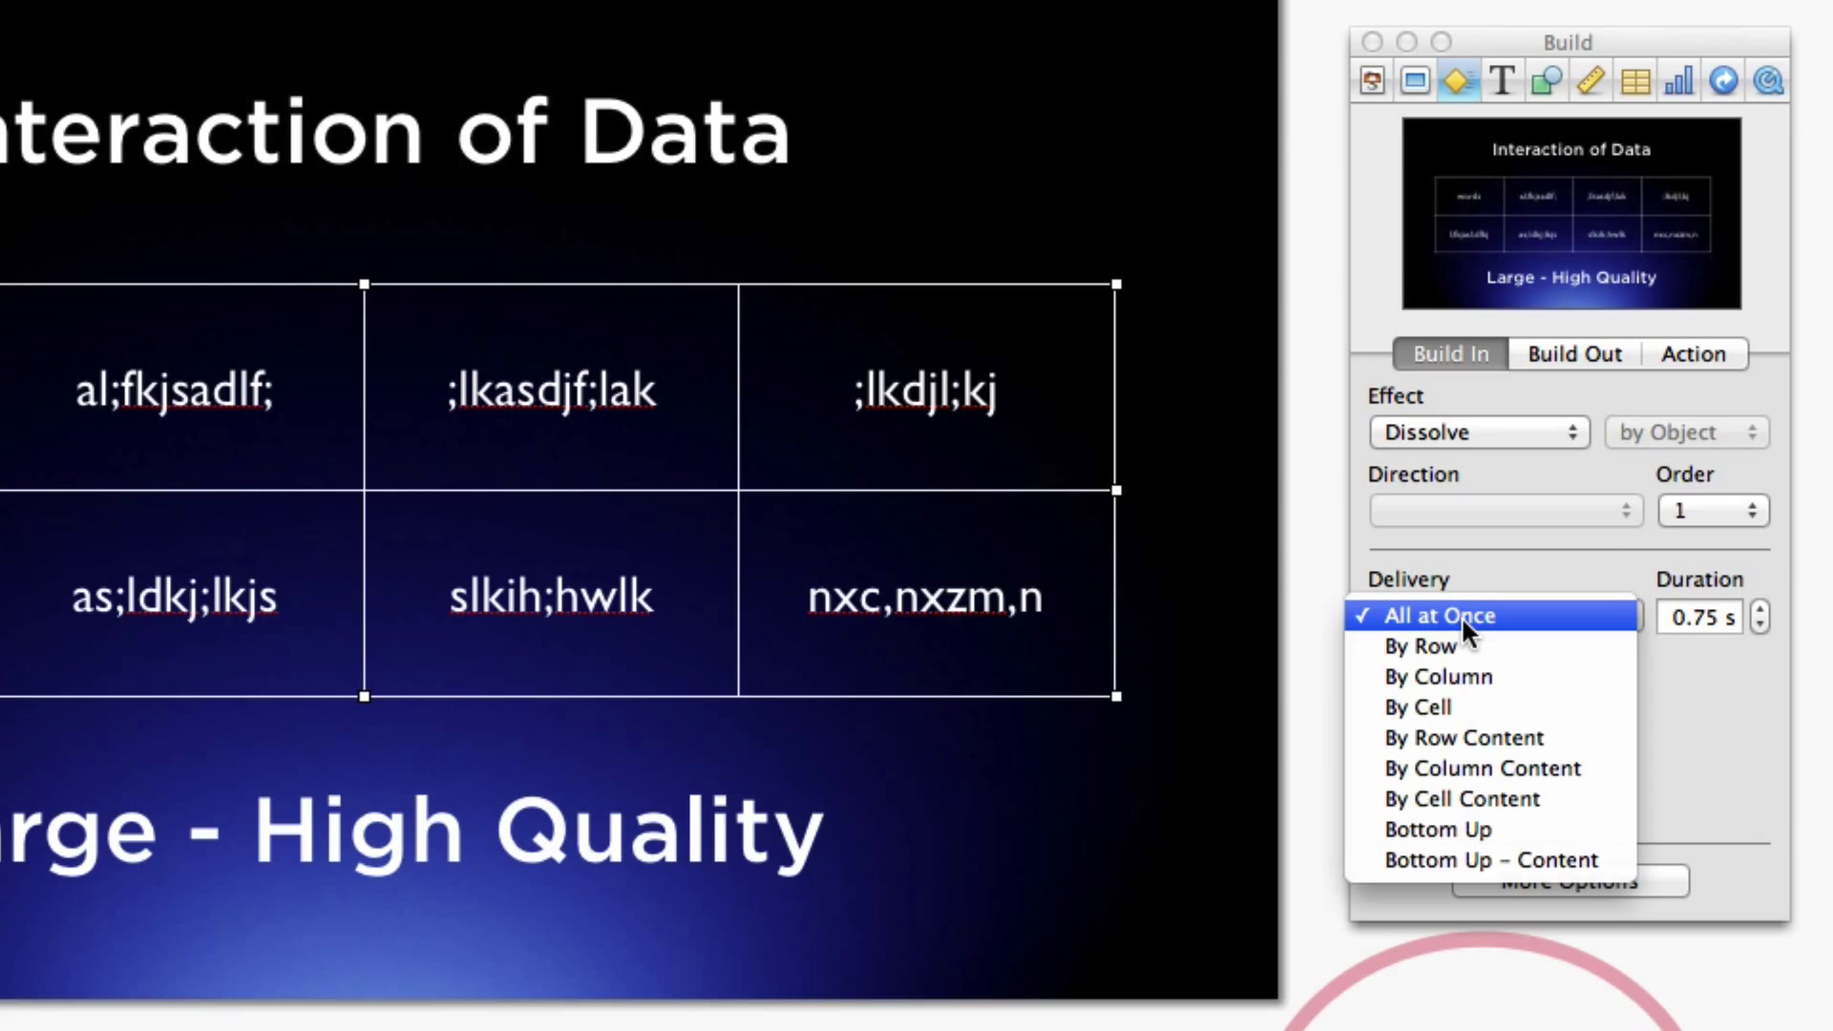
{"action": "left_click", "coordinate": [1465, 646]}
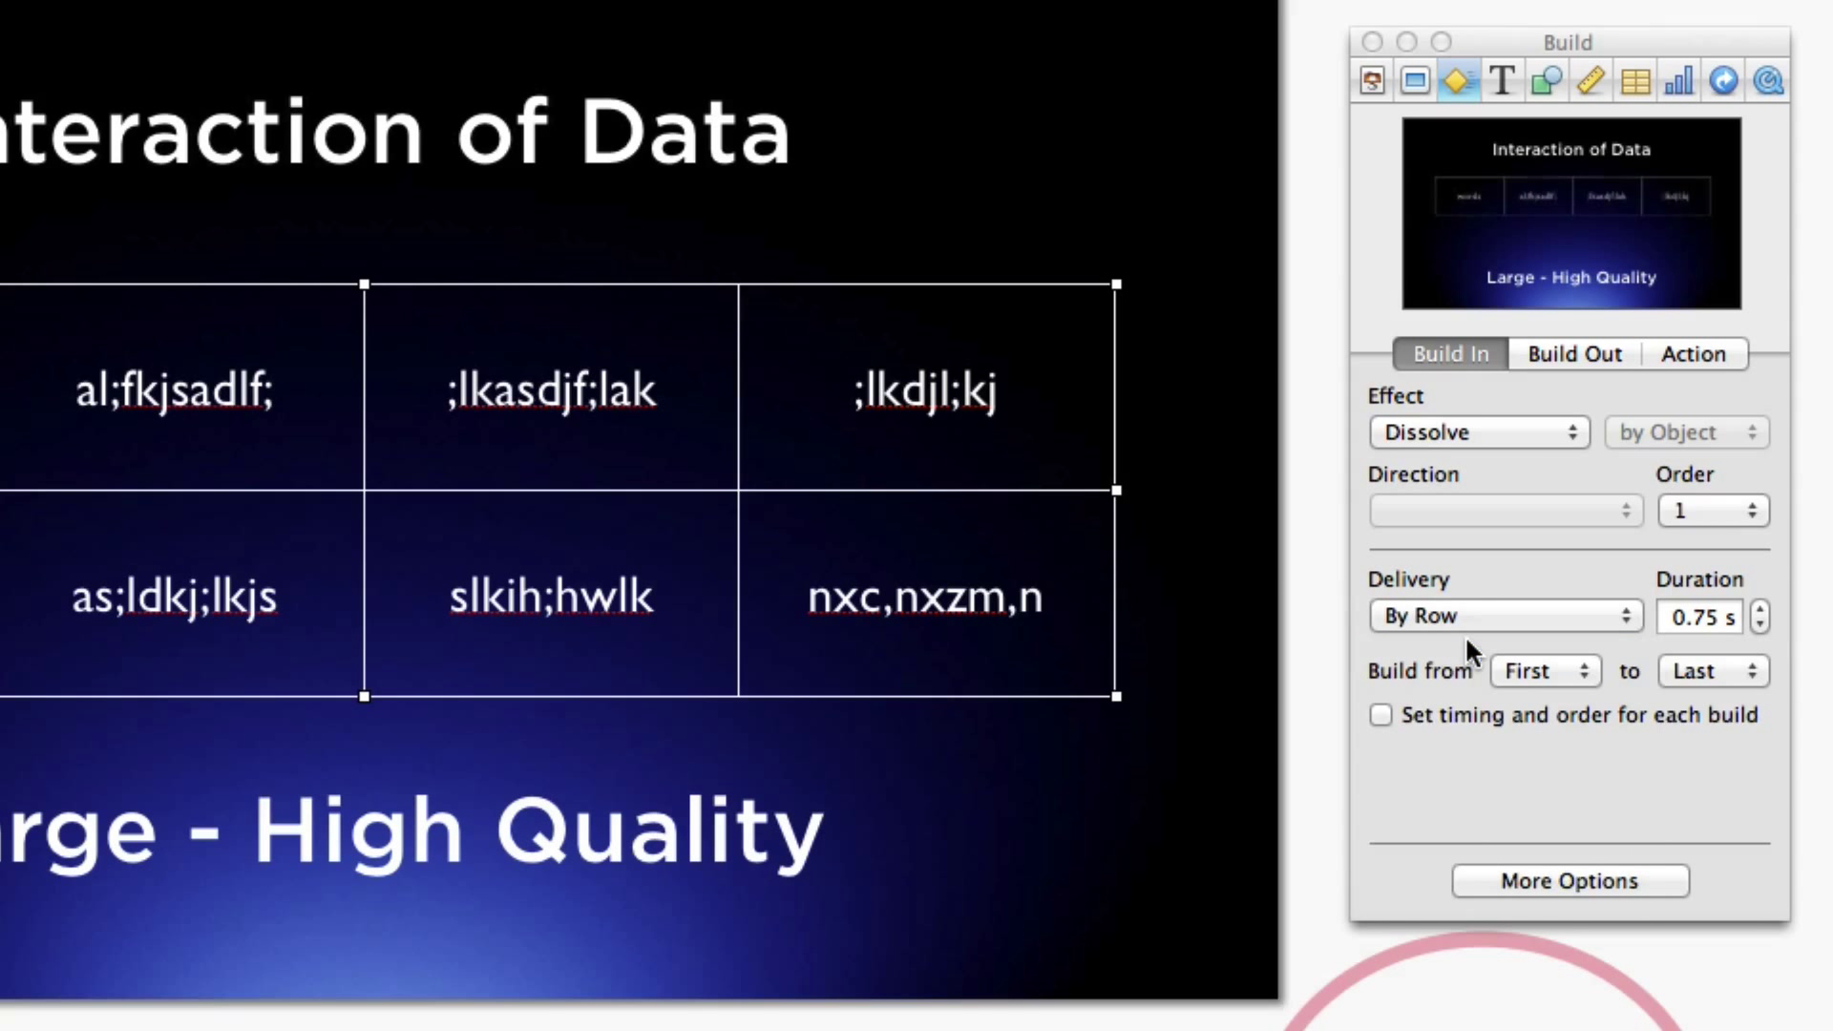
{"action": "left_click", "coordinate": [1466, 618]}
{"action": "left_click", "coordinate": [1465, 638]}
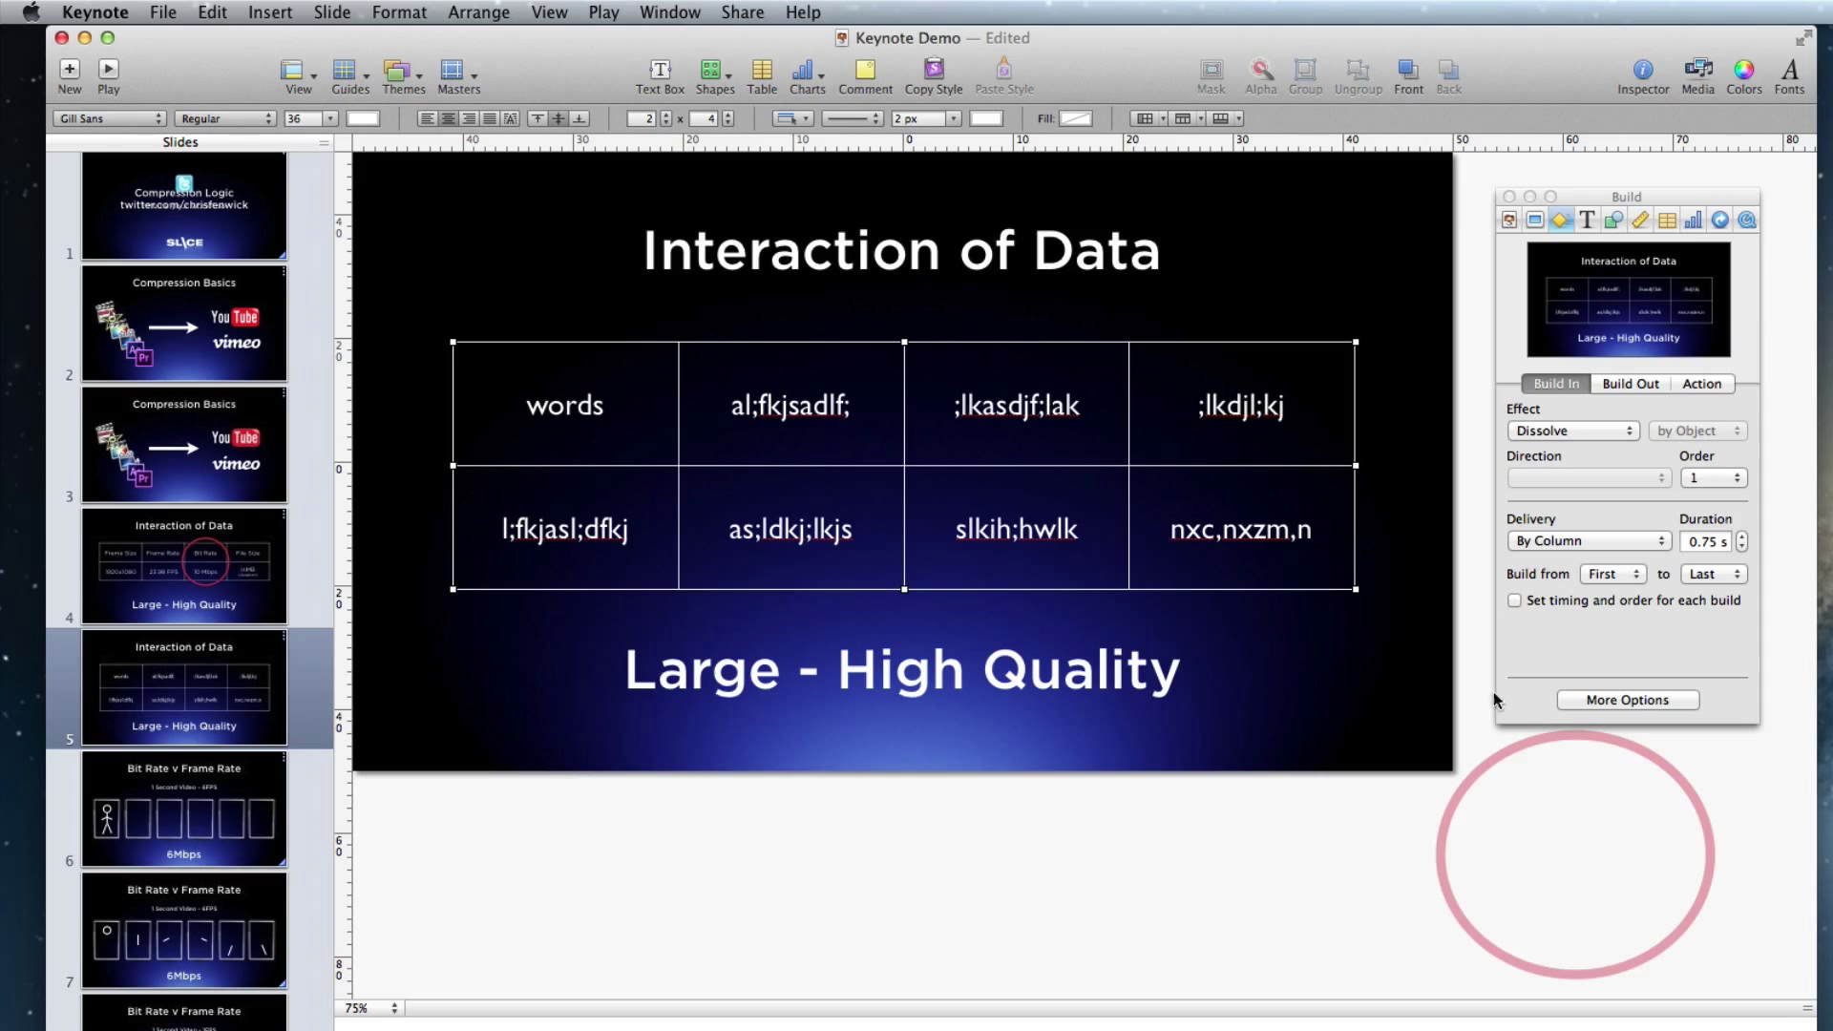
Step: Move the circle back over the table's third column and give it a 0.75 s Scale build-in
{"action": "left_click_drag", "start_coordinate": [1507, 763], "coordinate": [1026, 390]}
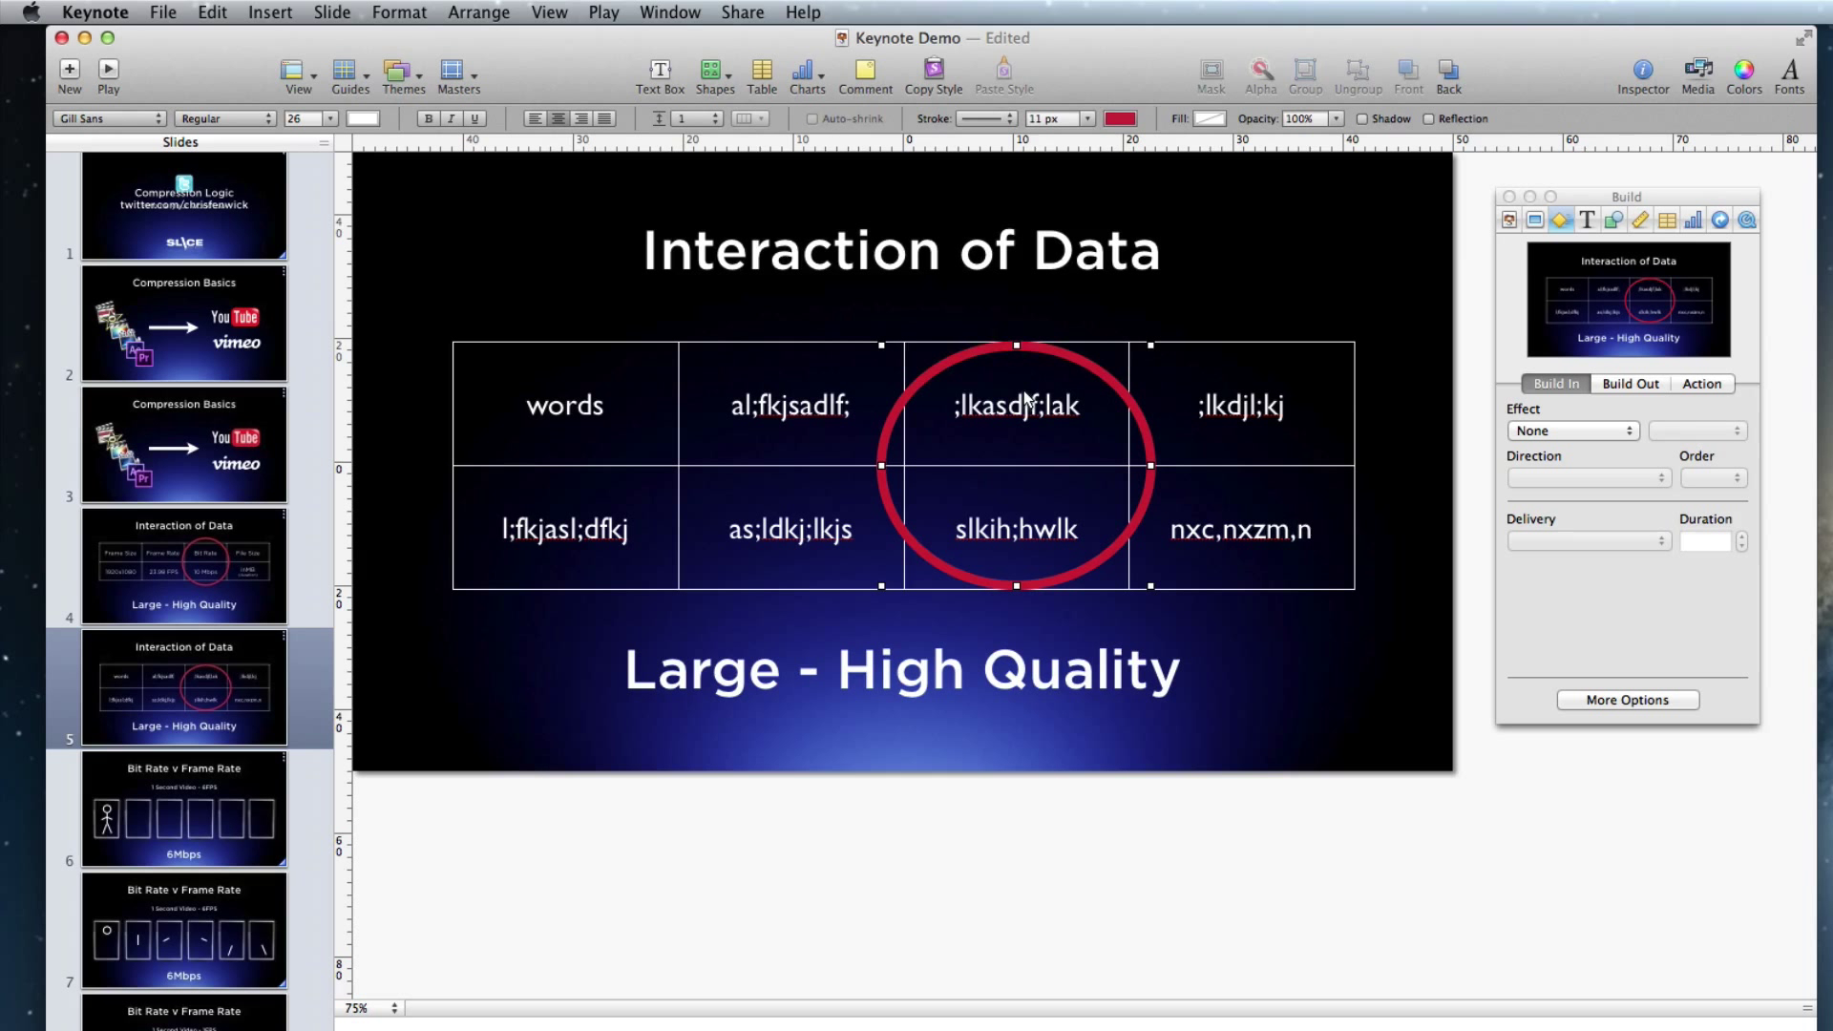
{"action": "left_click", "coordinate": [1555, 433]}
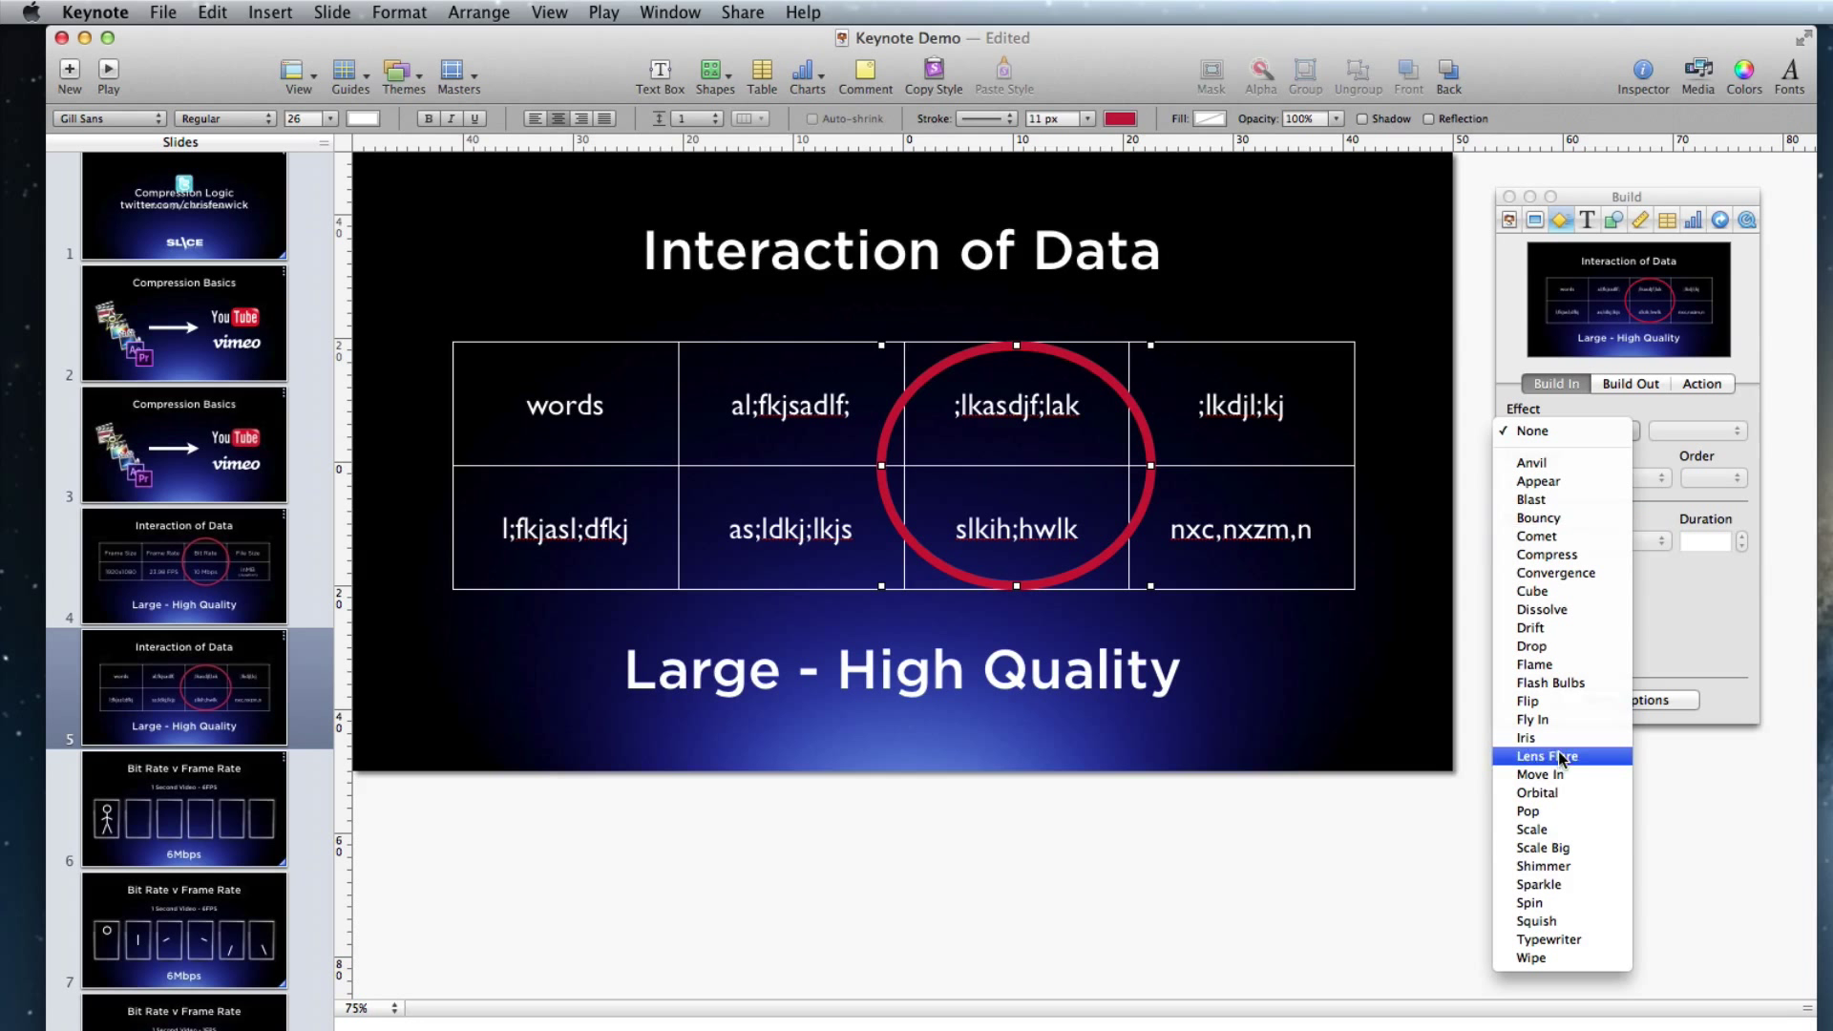
{"action": "left_click", "coordinate": [1551, 830]}
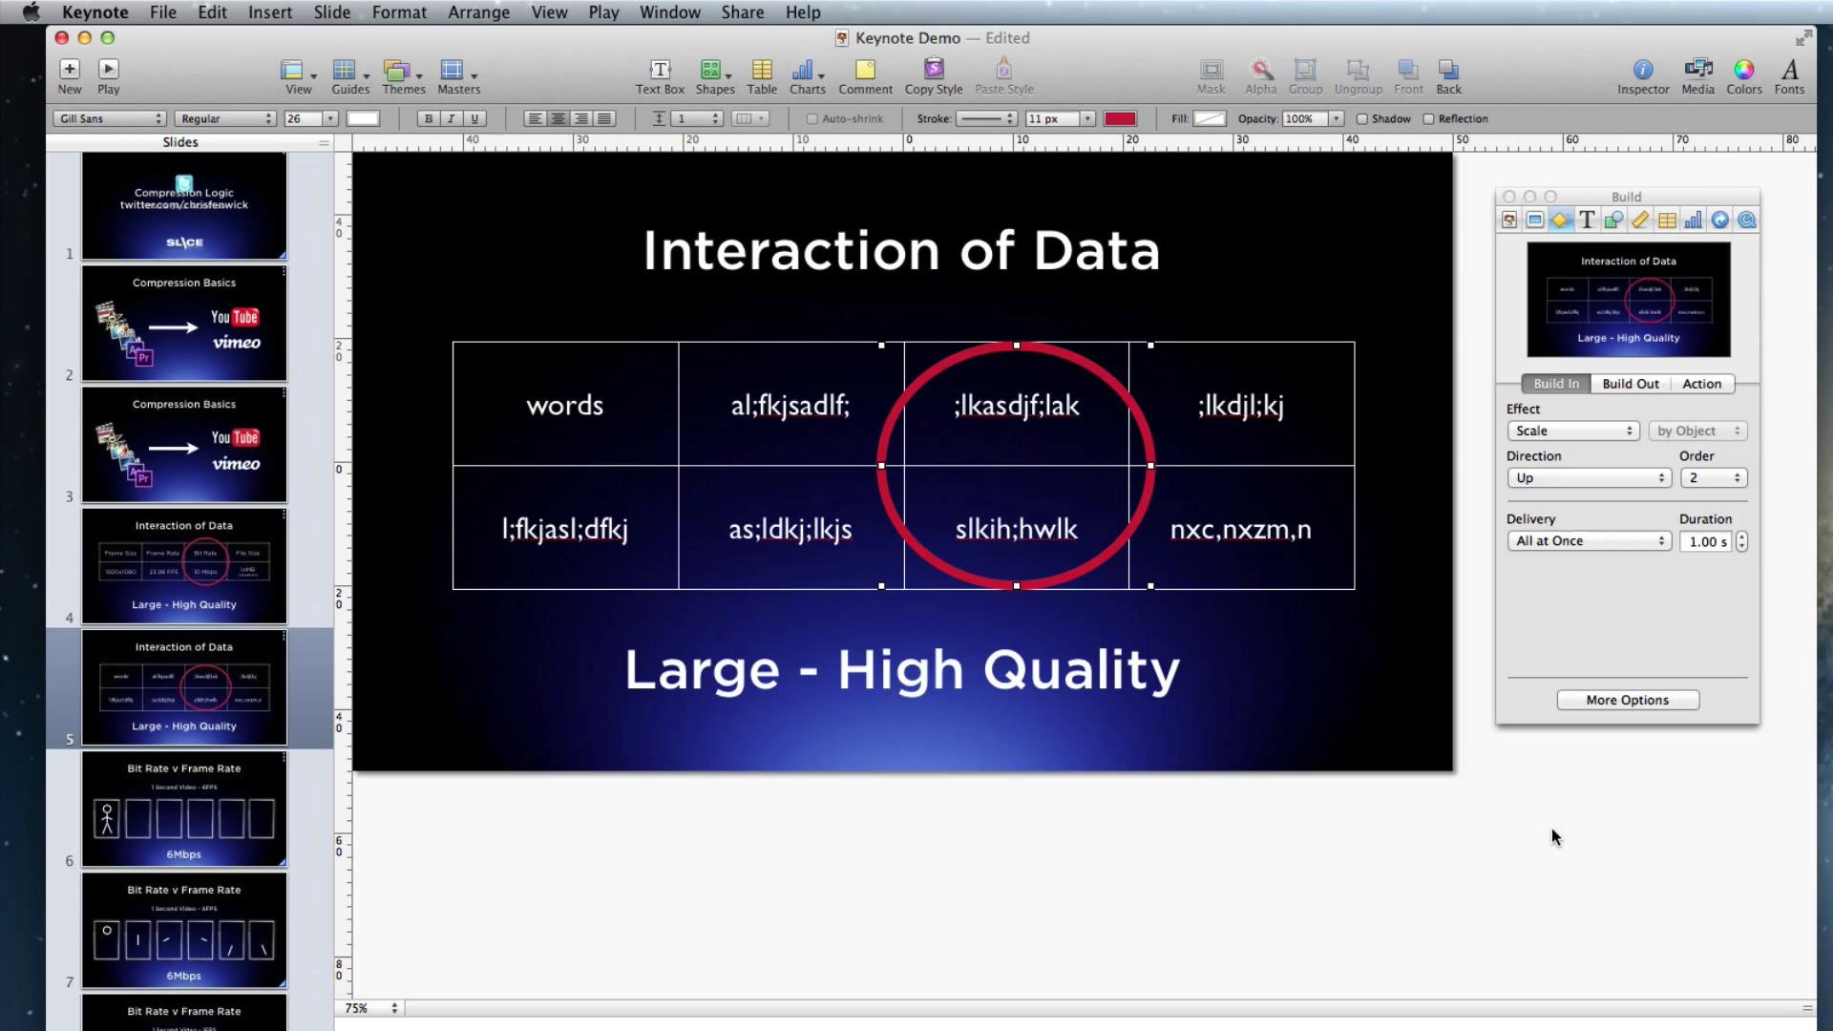
{"action": "left_click", "coordinate": [1742, 548]}
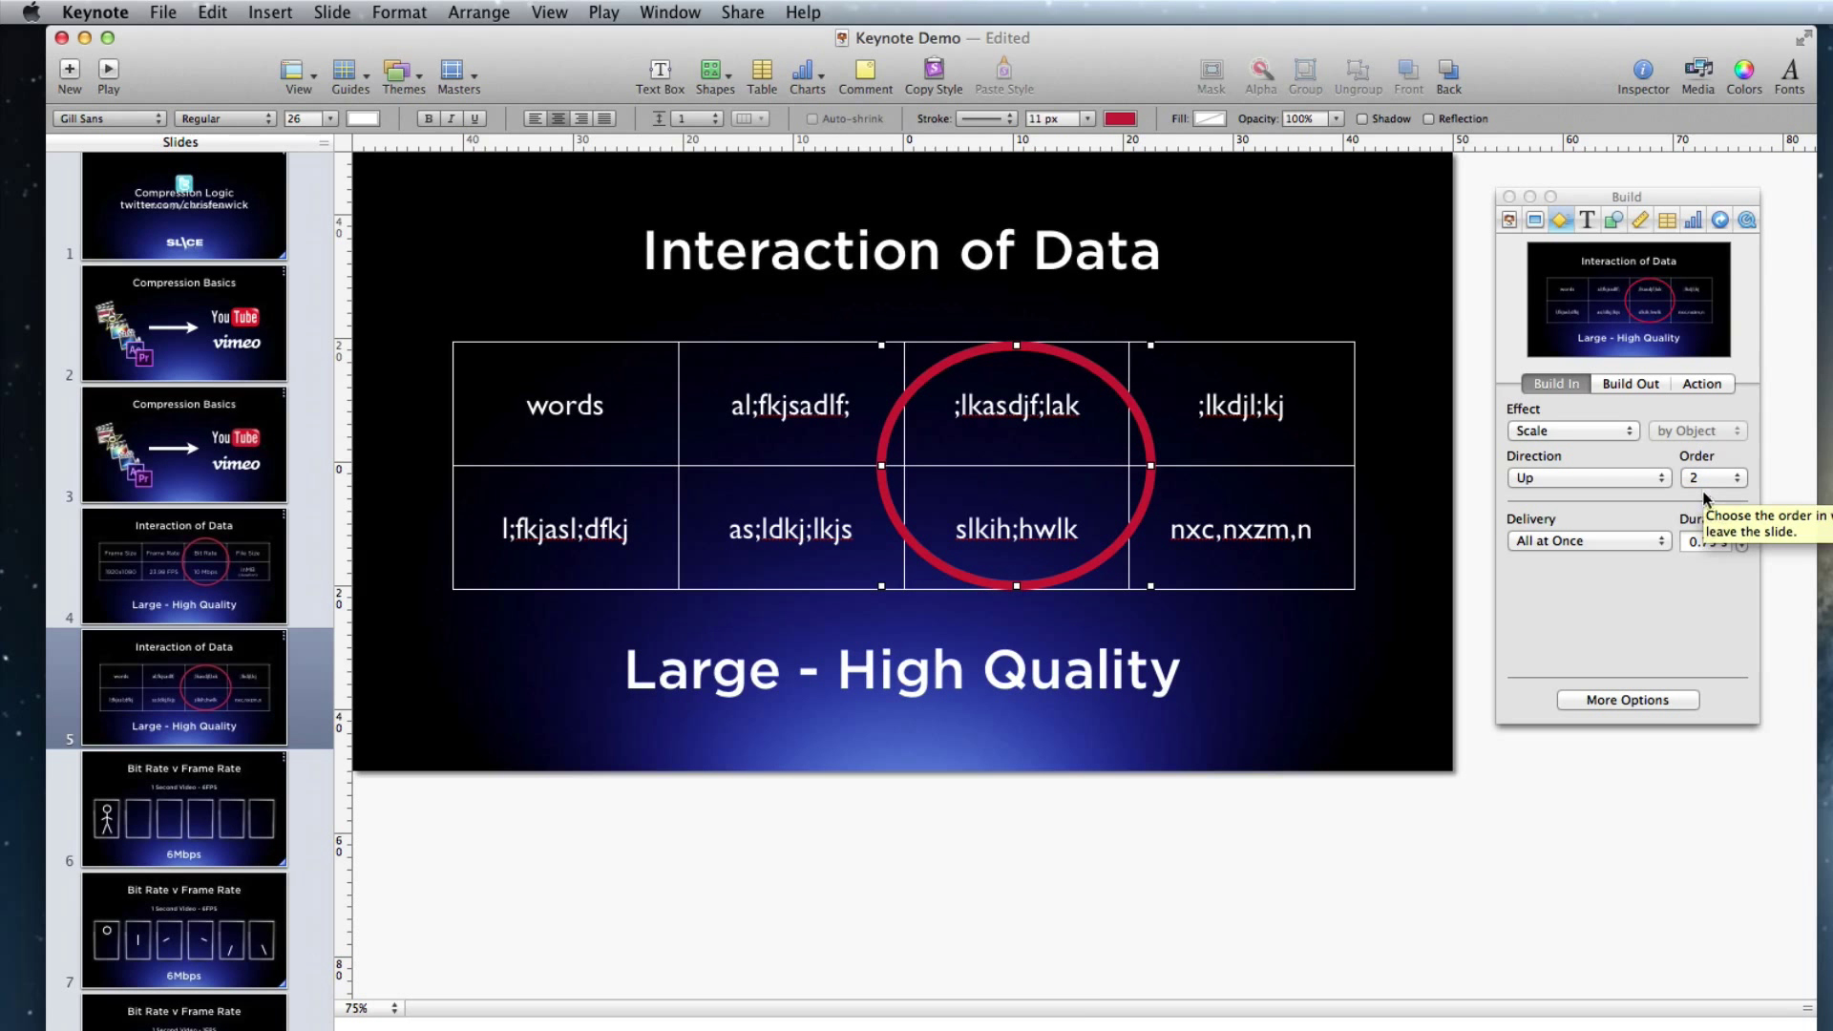
Step: Review the build order: table columns first, then the circle scaling up
{"action": "left_click", "coordinate": [1656, 702]}
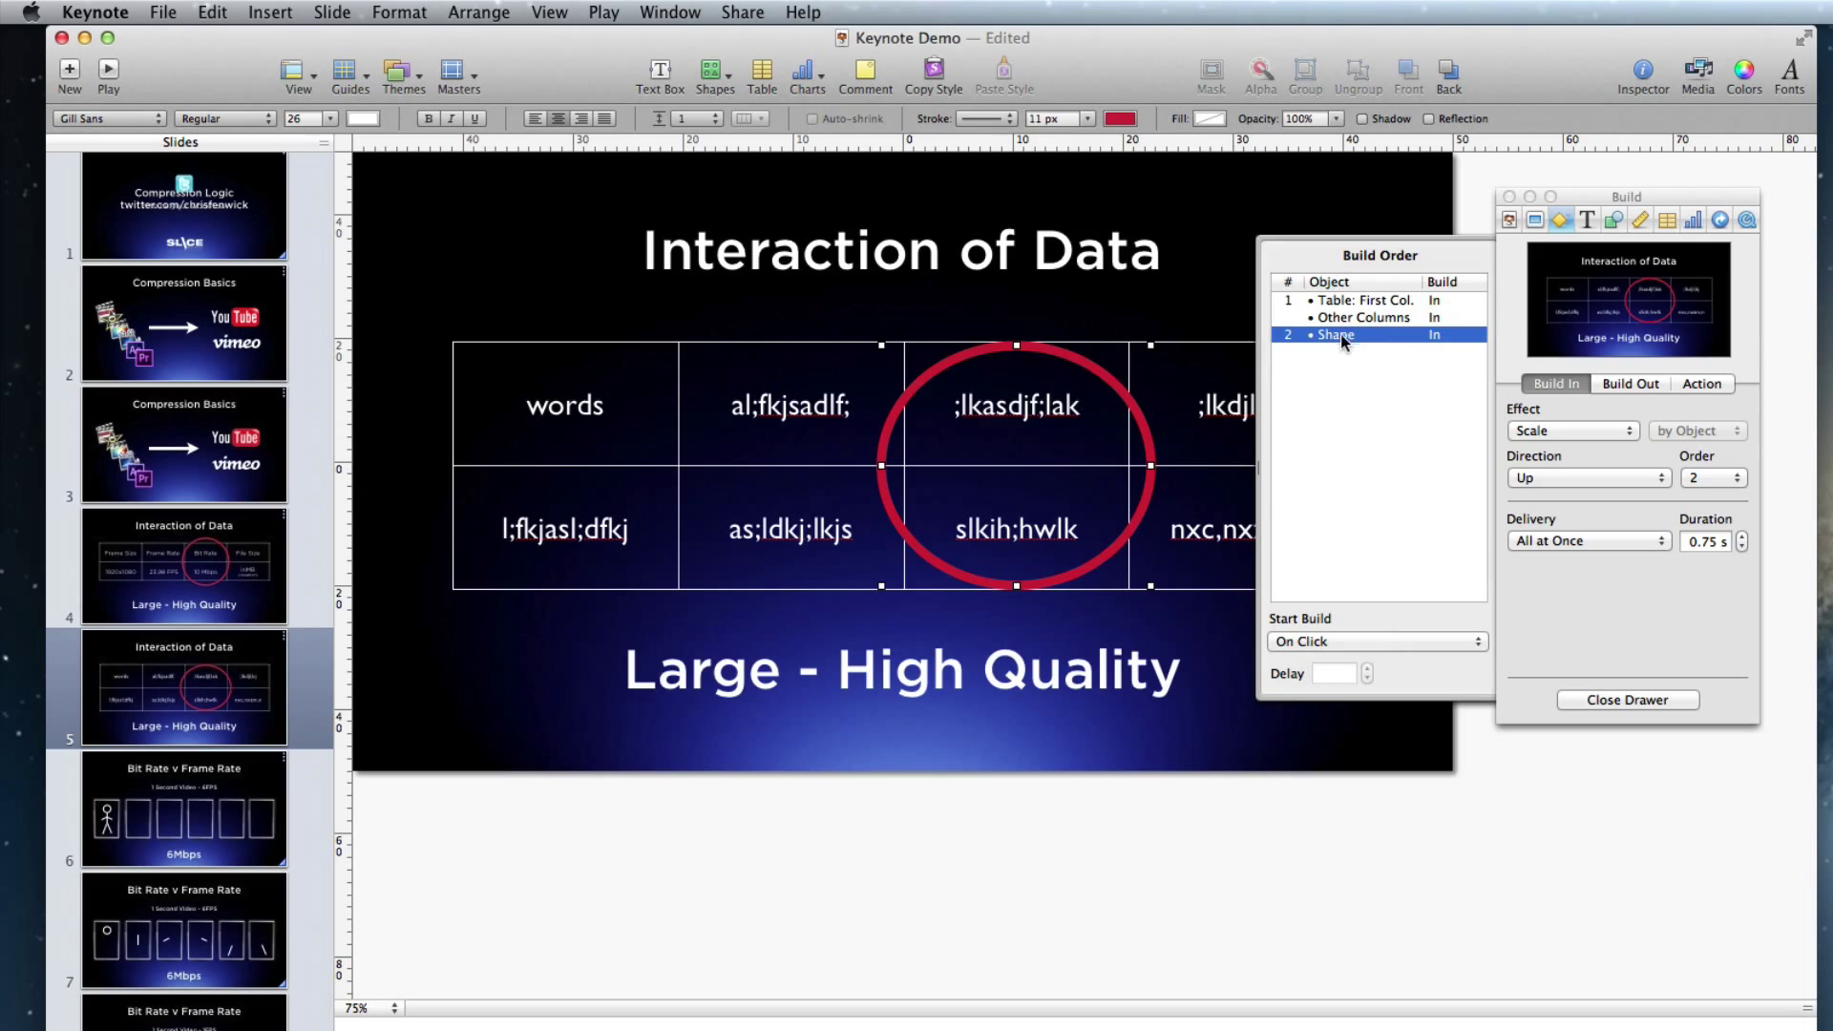
{"action": "left_click", "coordinate": [1331, 300]}
{"action": "left_click", "coordinate": [1348, 336]}
Step: Make the 'Large - High Quality' caption build in with Move In, left to right
{"action": "left_click", "coordinate": [981, 668]}
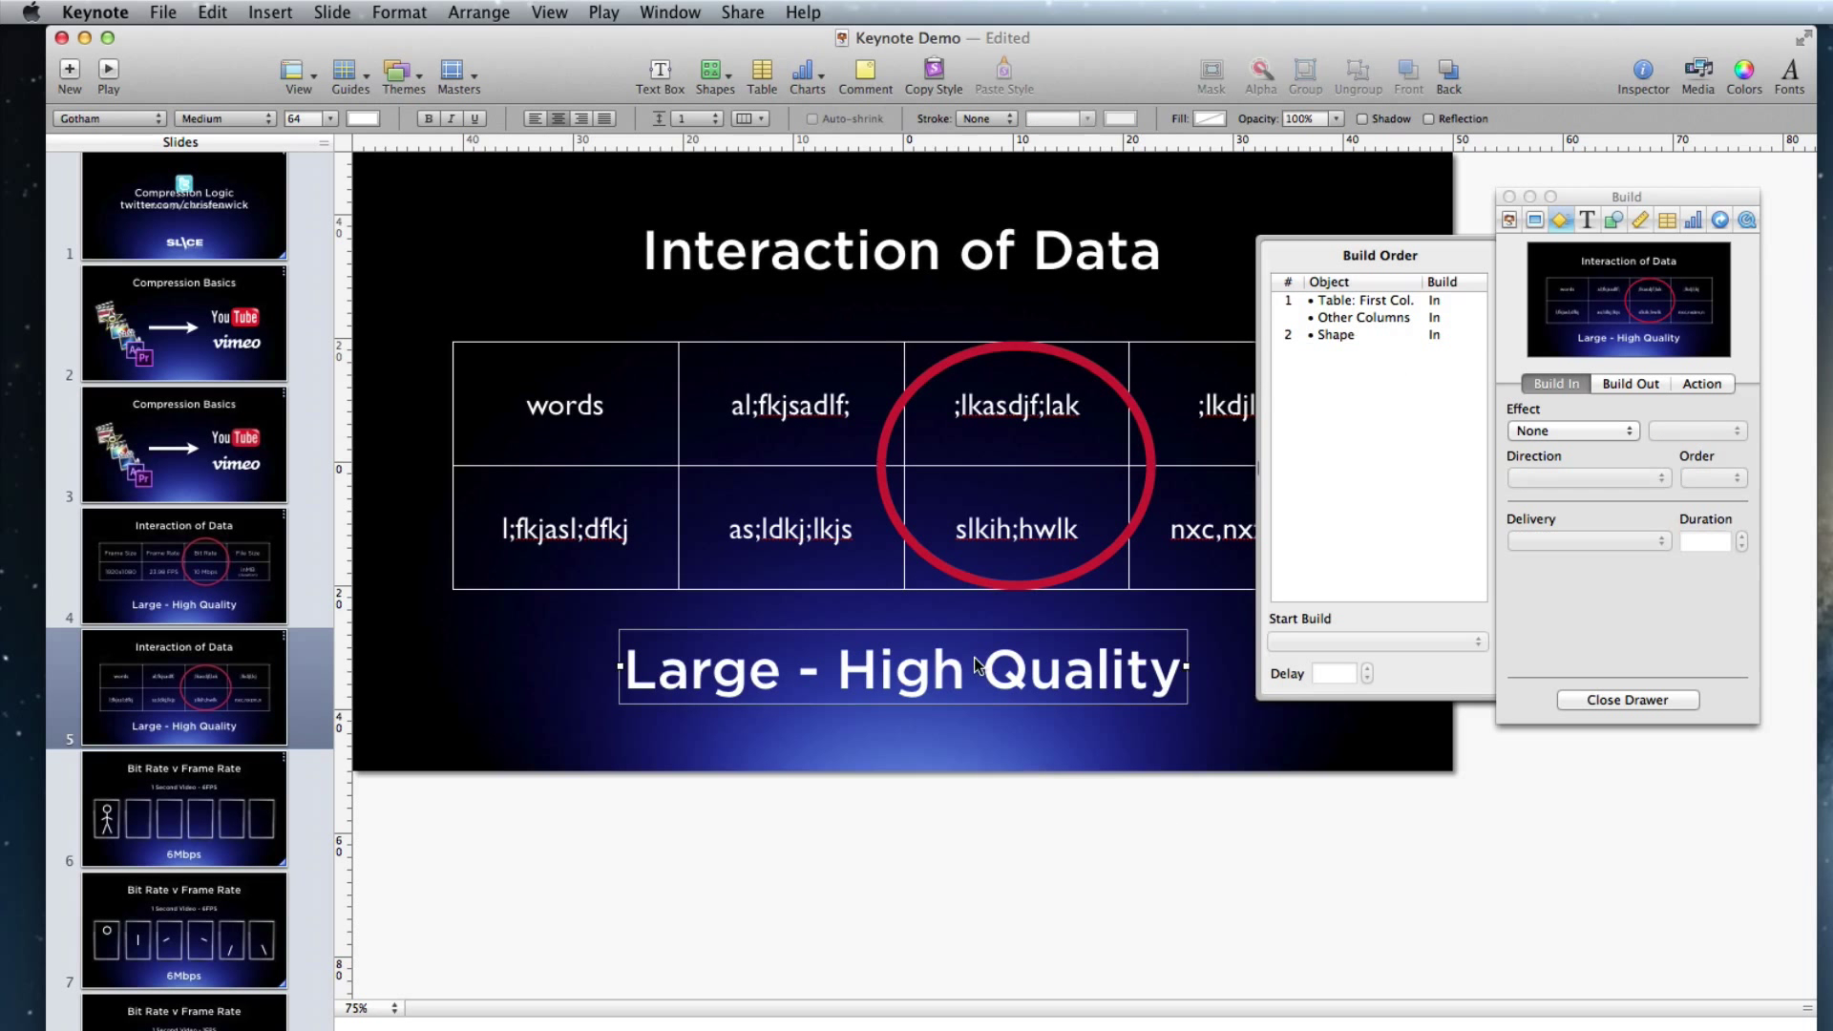
{"action": "left_click", "coordinate": [1589, 705]}
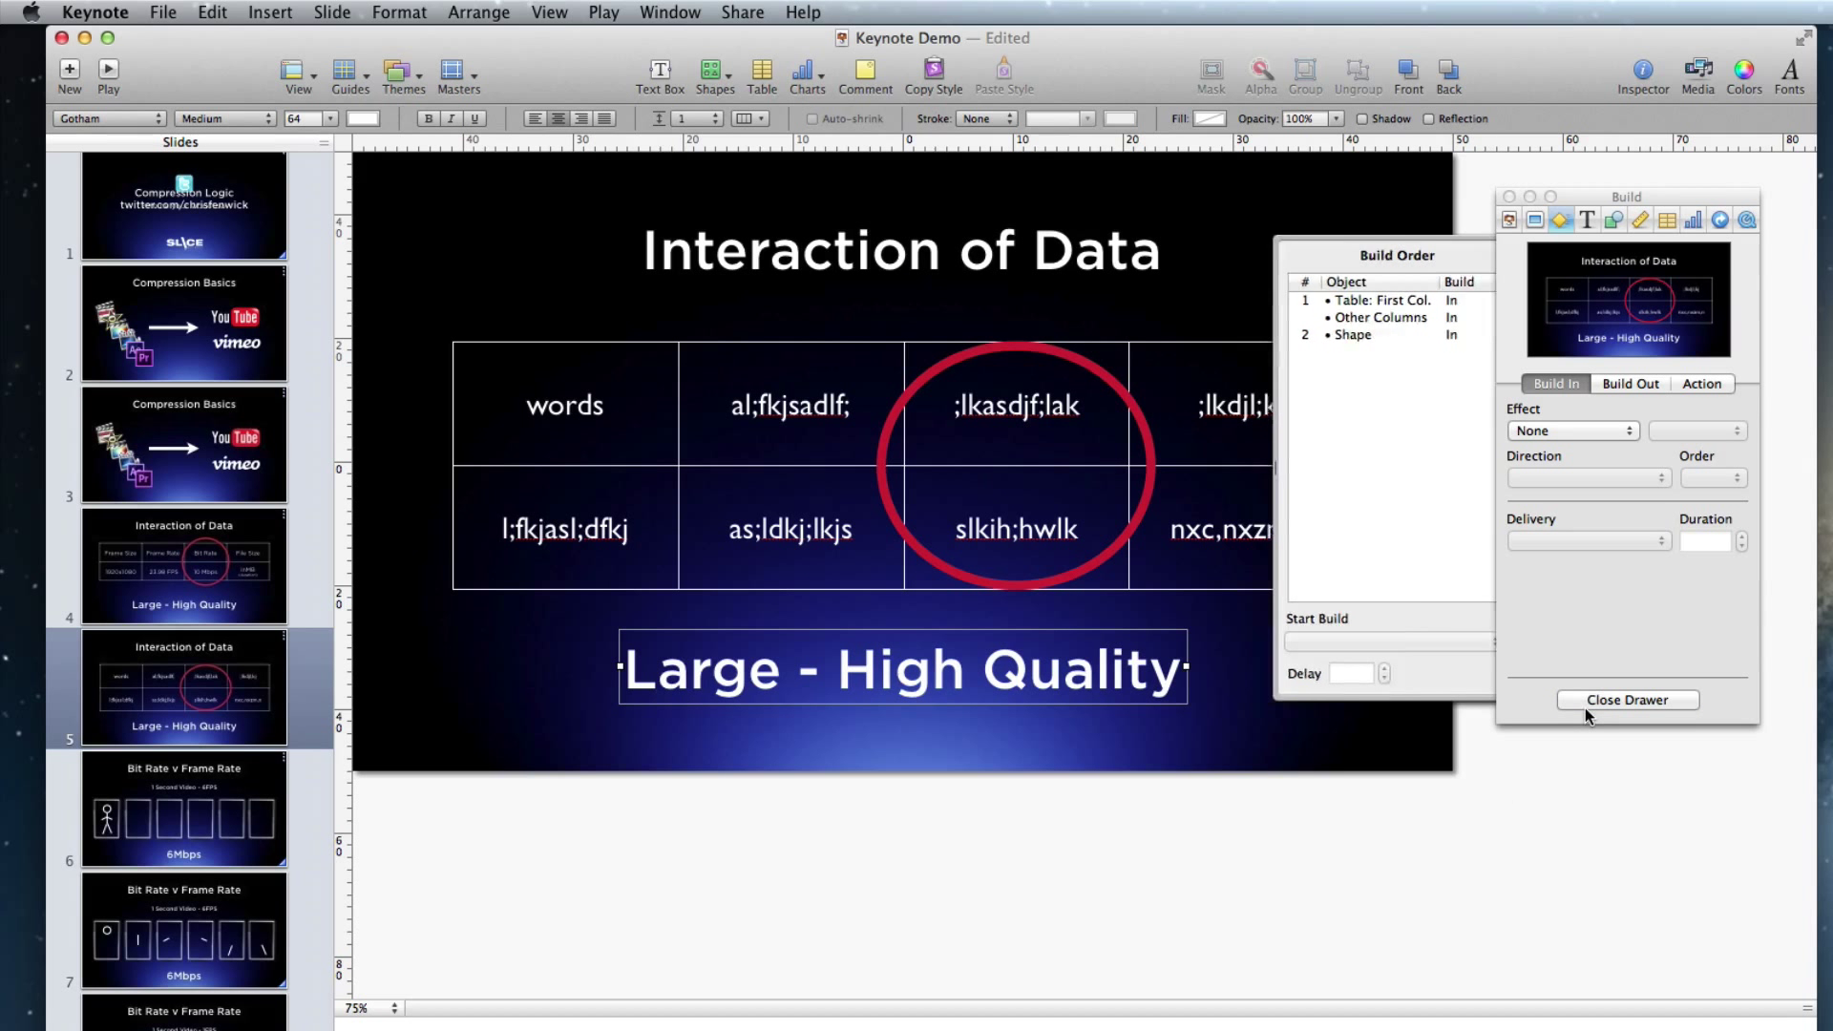
{"action": "left_click", "coordinate": [1567, 432]}
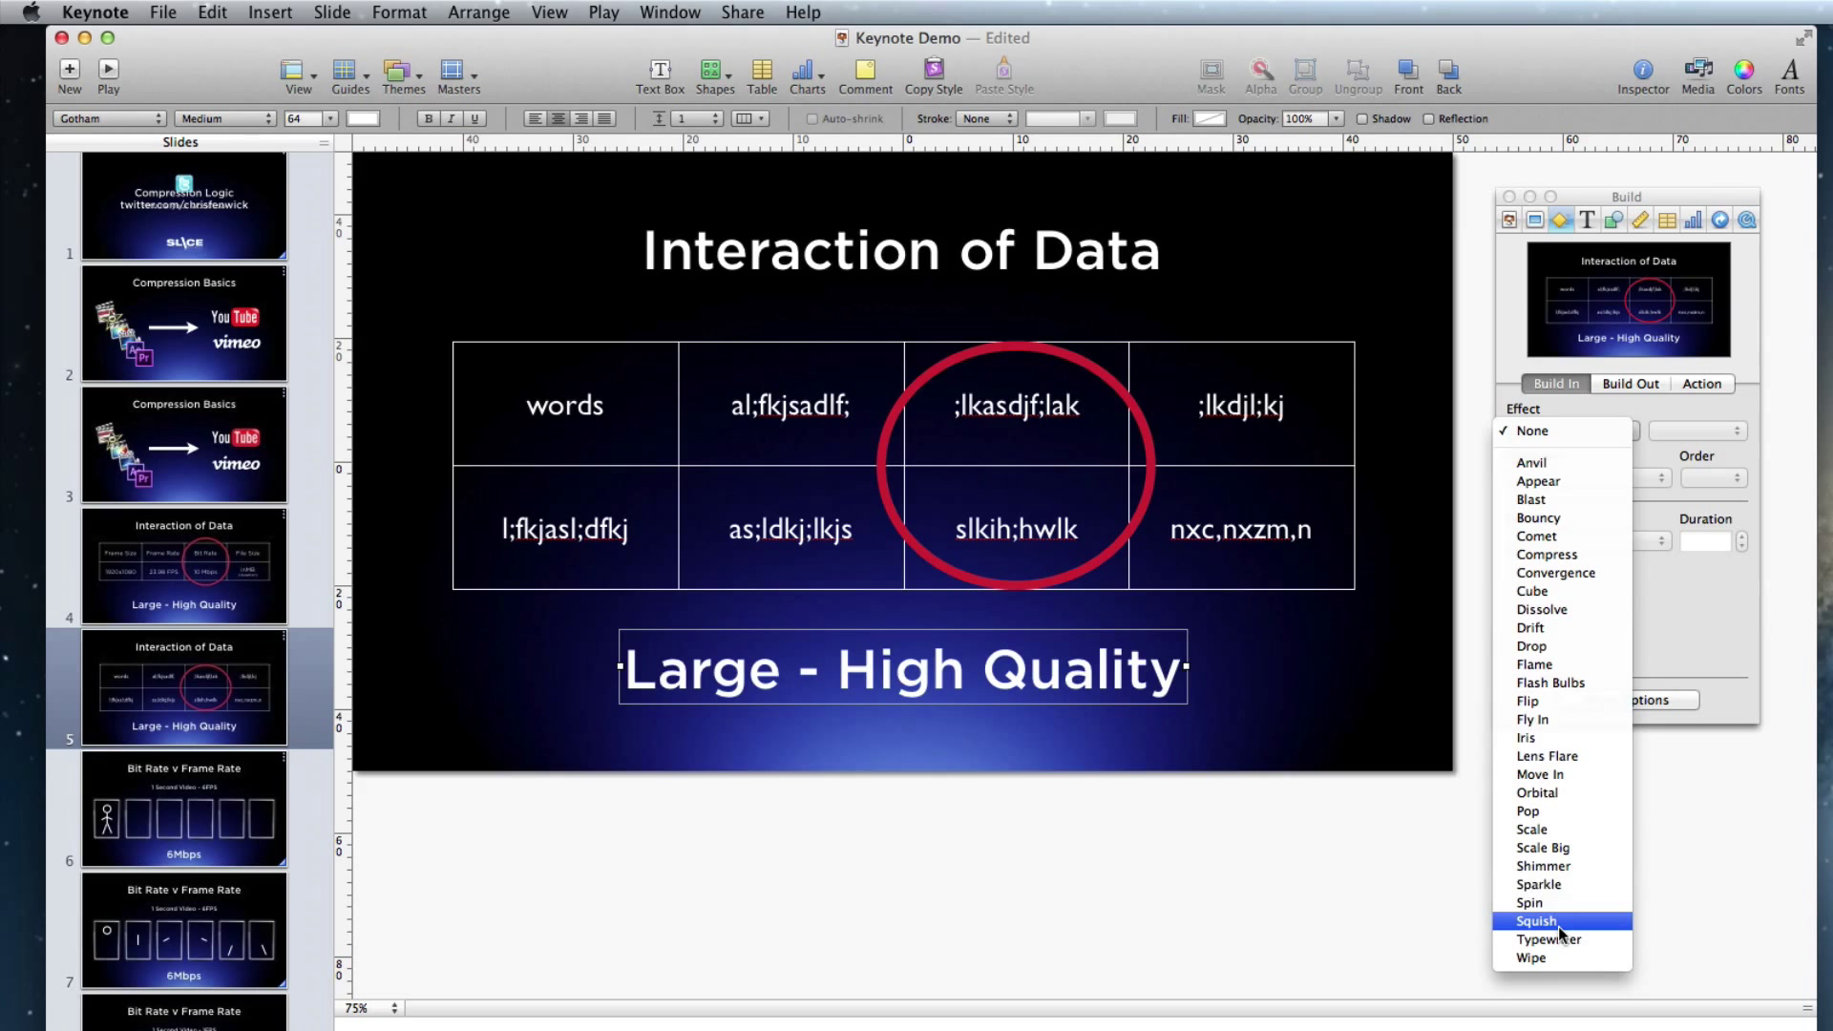
{"action": "left_click", "coordinate": [1547, 775]}
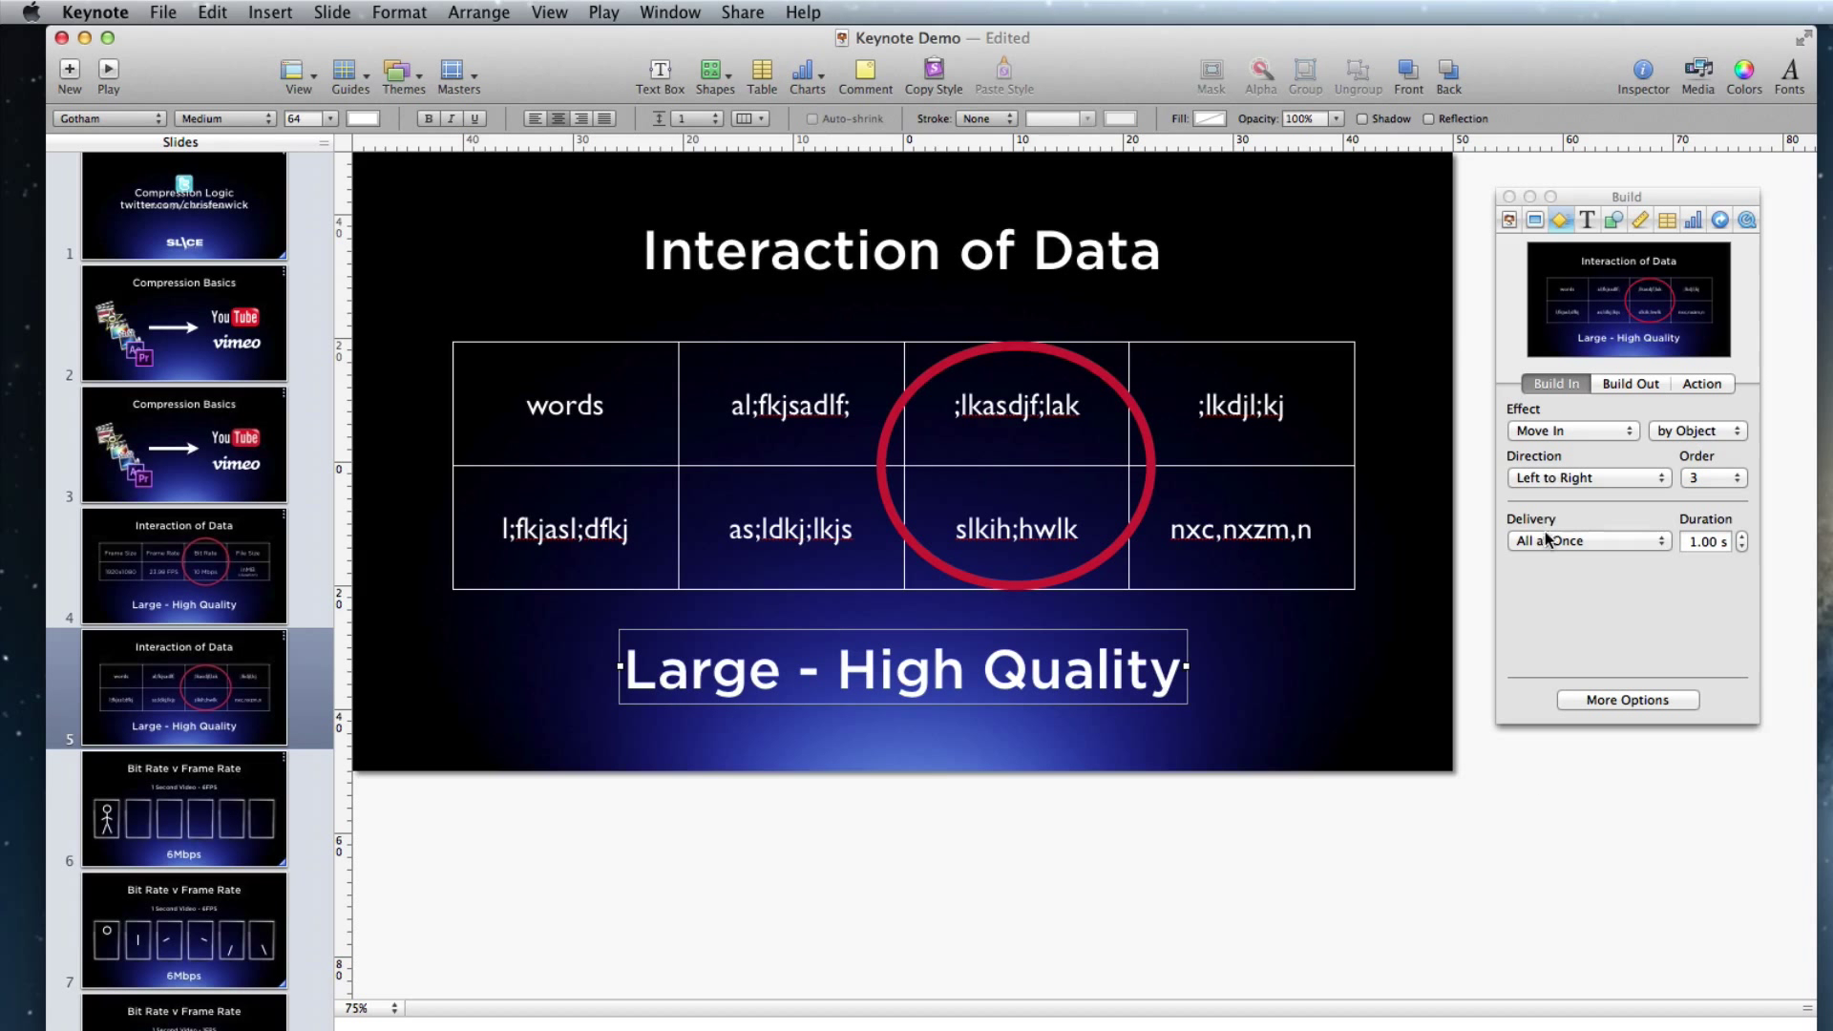
{"action": "left_click", "coordinate": [1555, 479]}
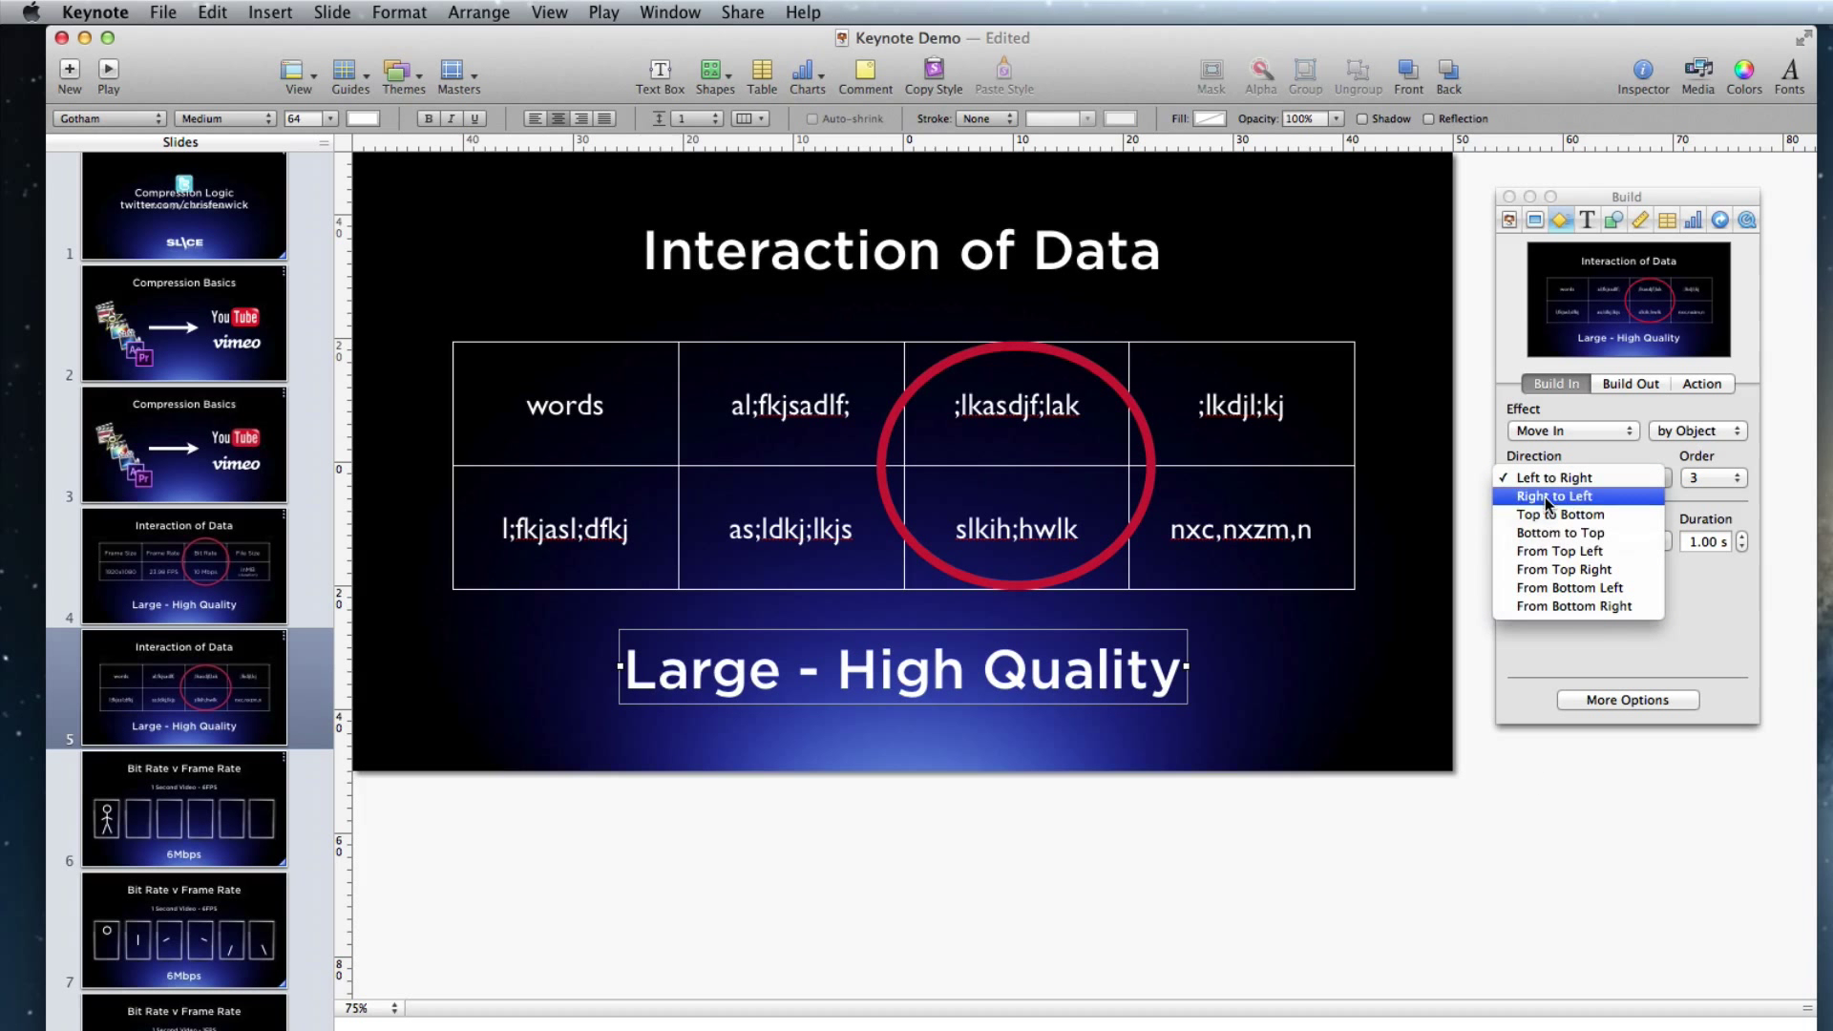
{"action": "left_click", "coordinate": [1546, 479]}
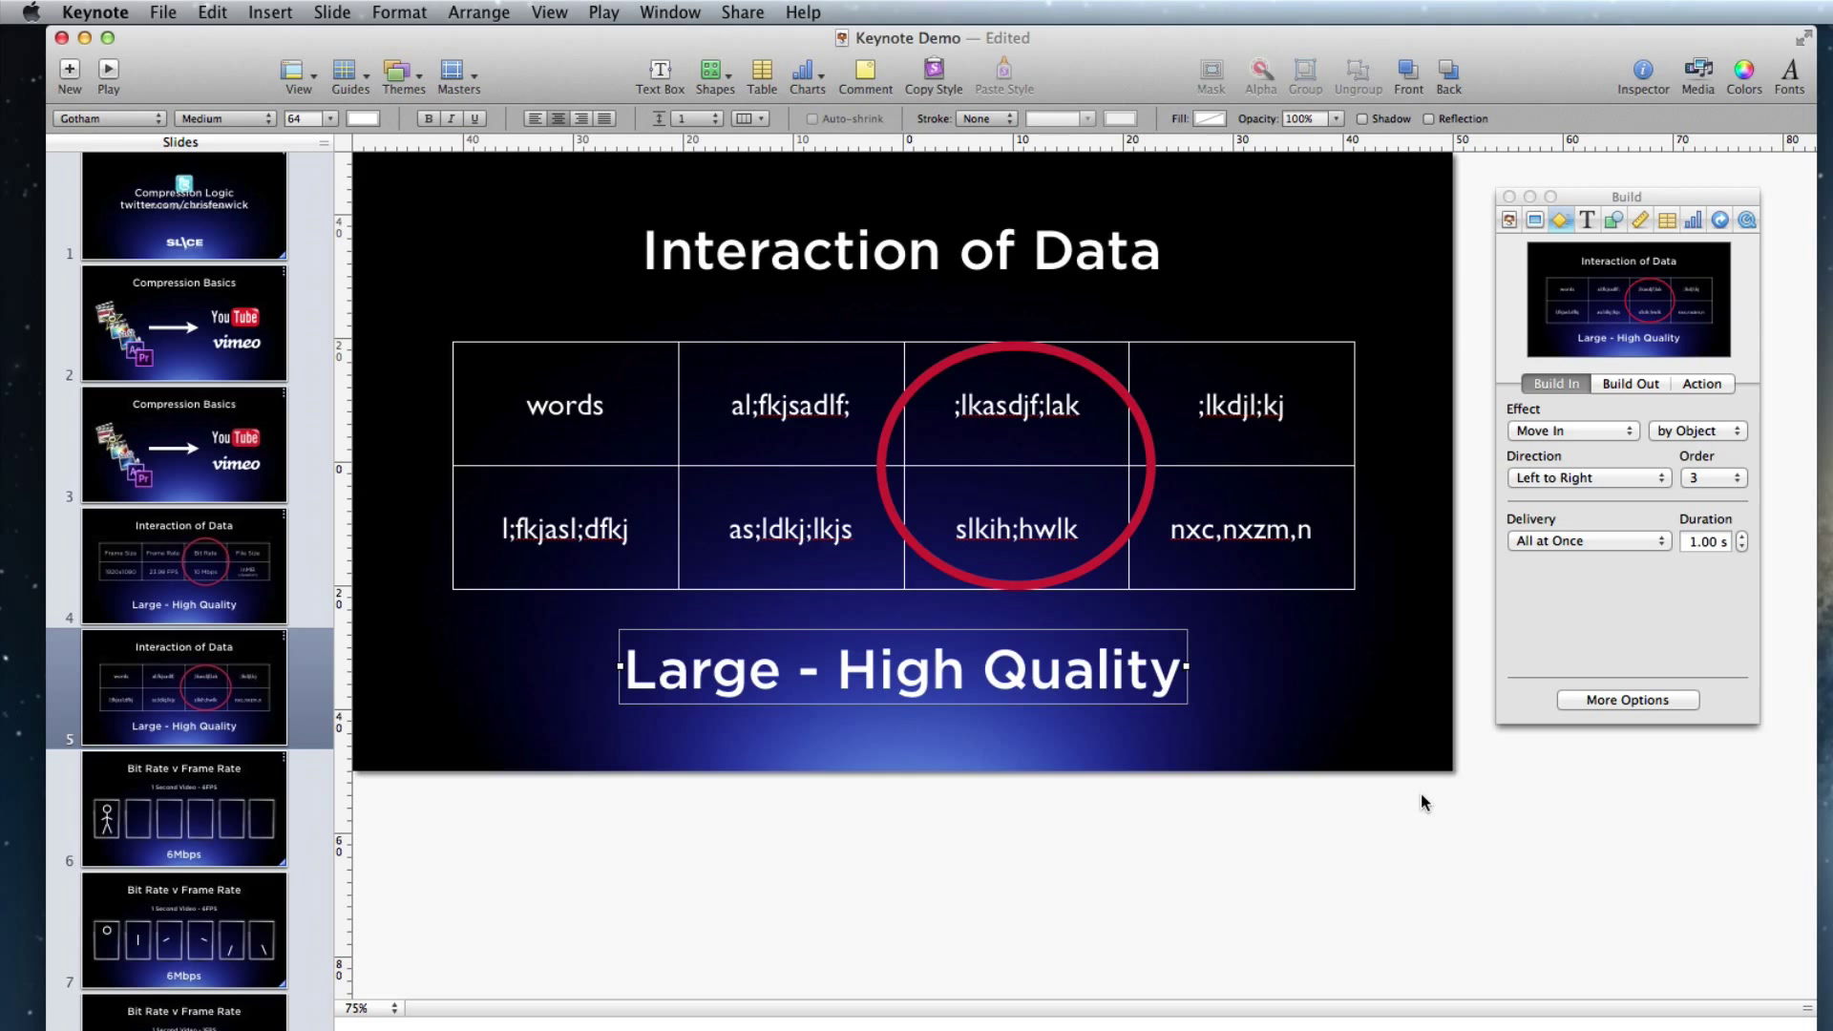
Step: Jump to slide 6, the six-frame slide, in the Slides navigator
{"action": "left_click", "coordinate": [191, 834]}
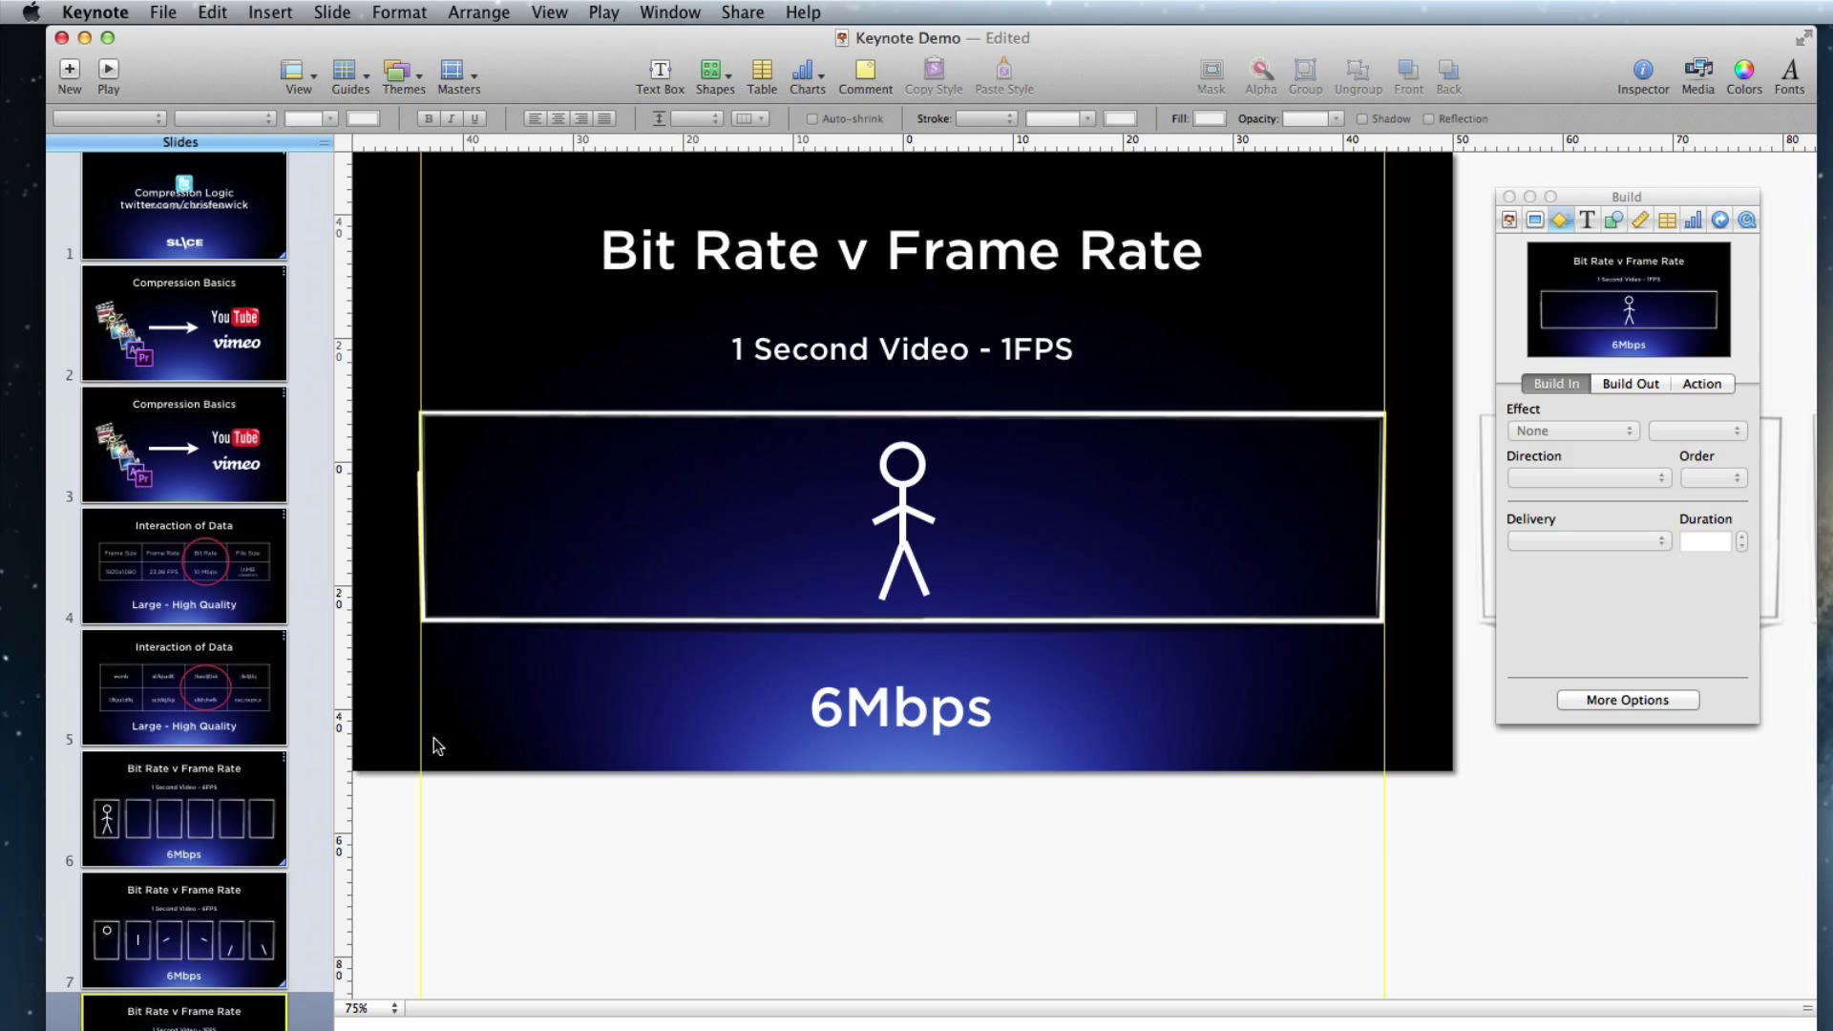
Step: Bring up slide 9 and marquee-select its six frames and stick figure
{"action": "scroll", "coordinate": [320, 832], "scroll_direction": "down", "scroll_amount": 1}
{"action": "key", "text": "Down"}
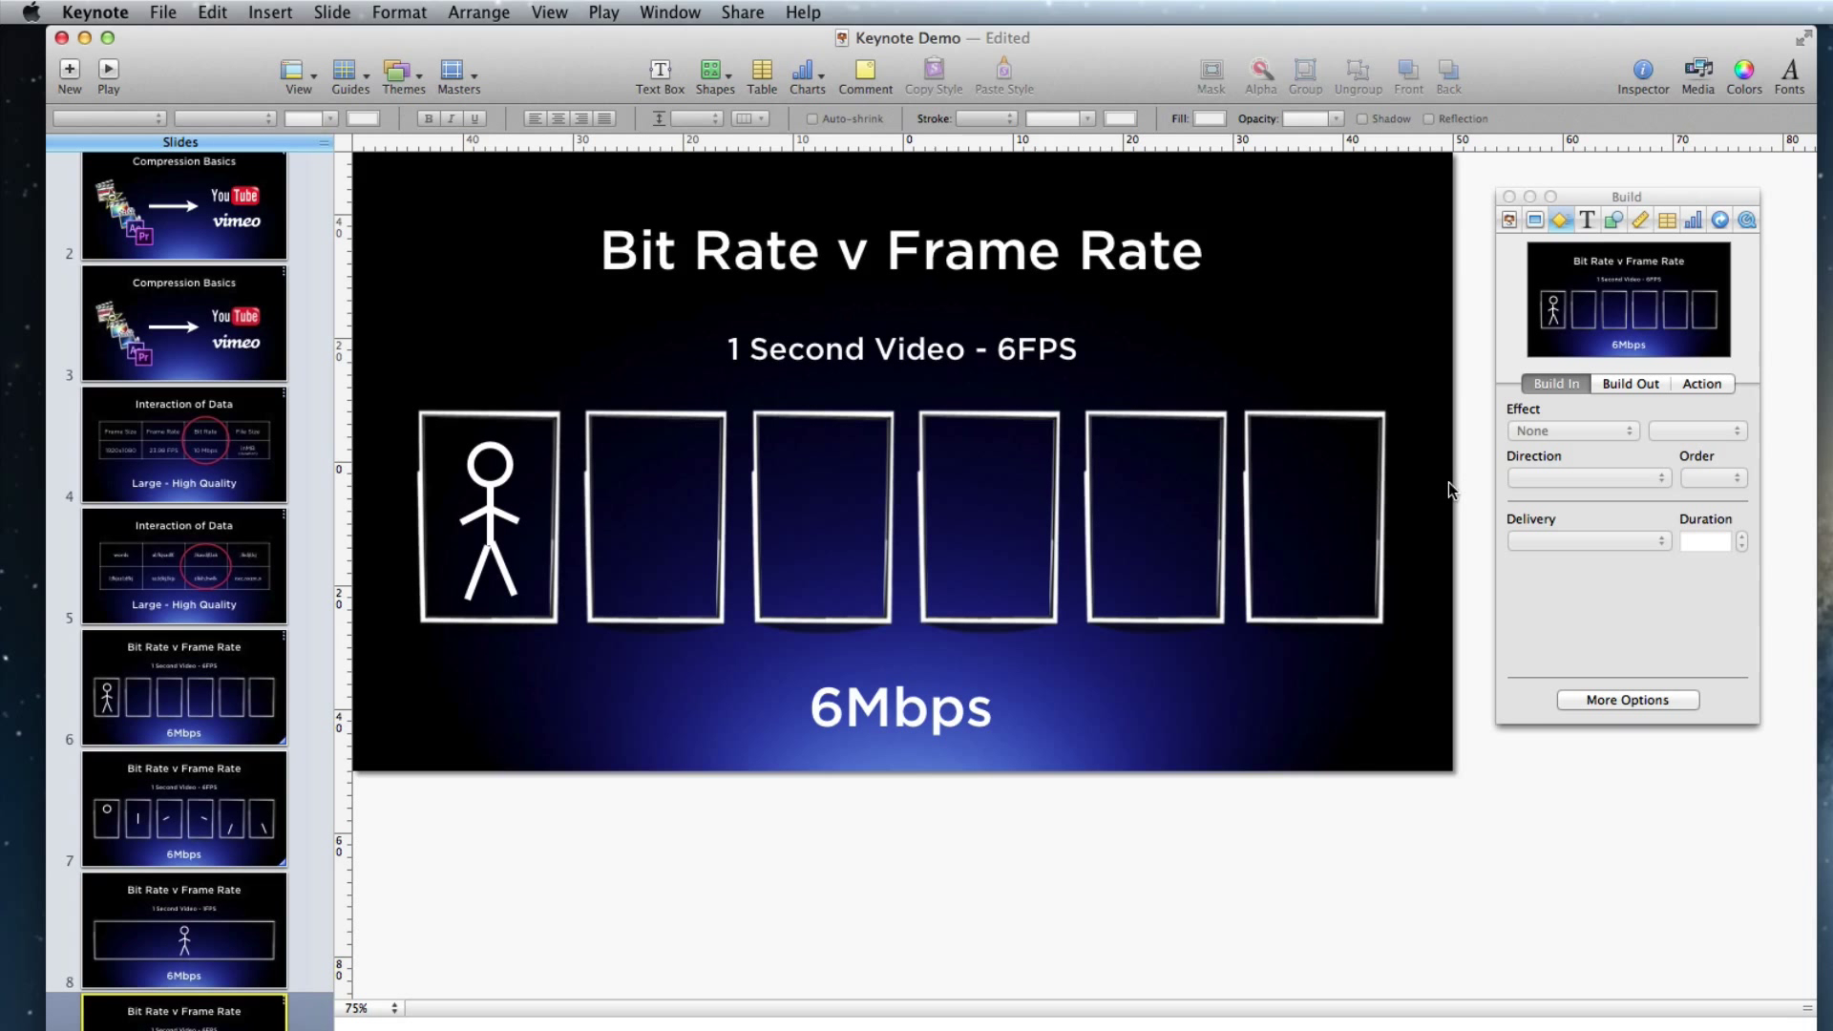
{"action": "left_click_drag", "start_coordinate": [1450, 483], "coordinate": [417, 566]}
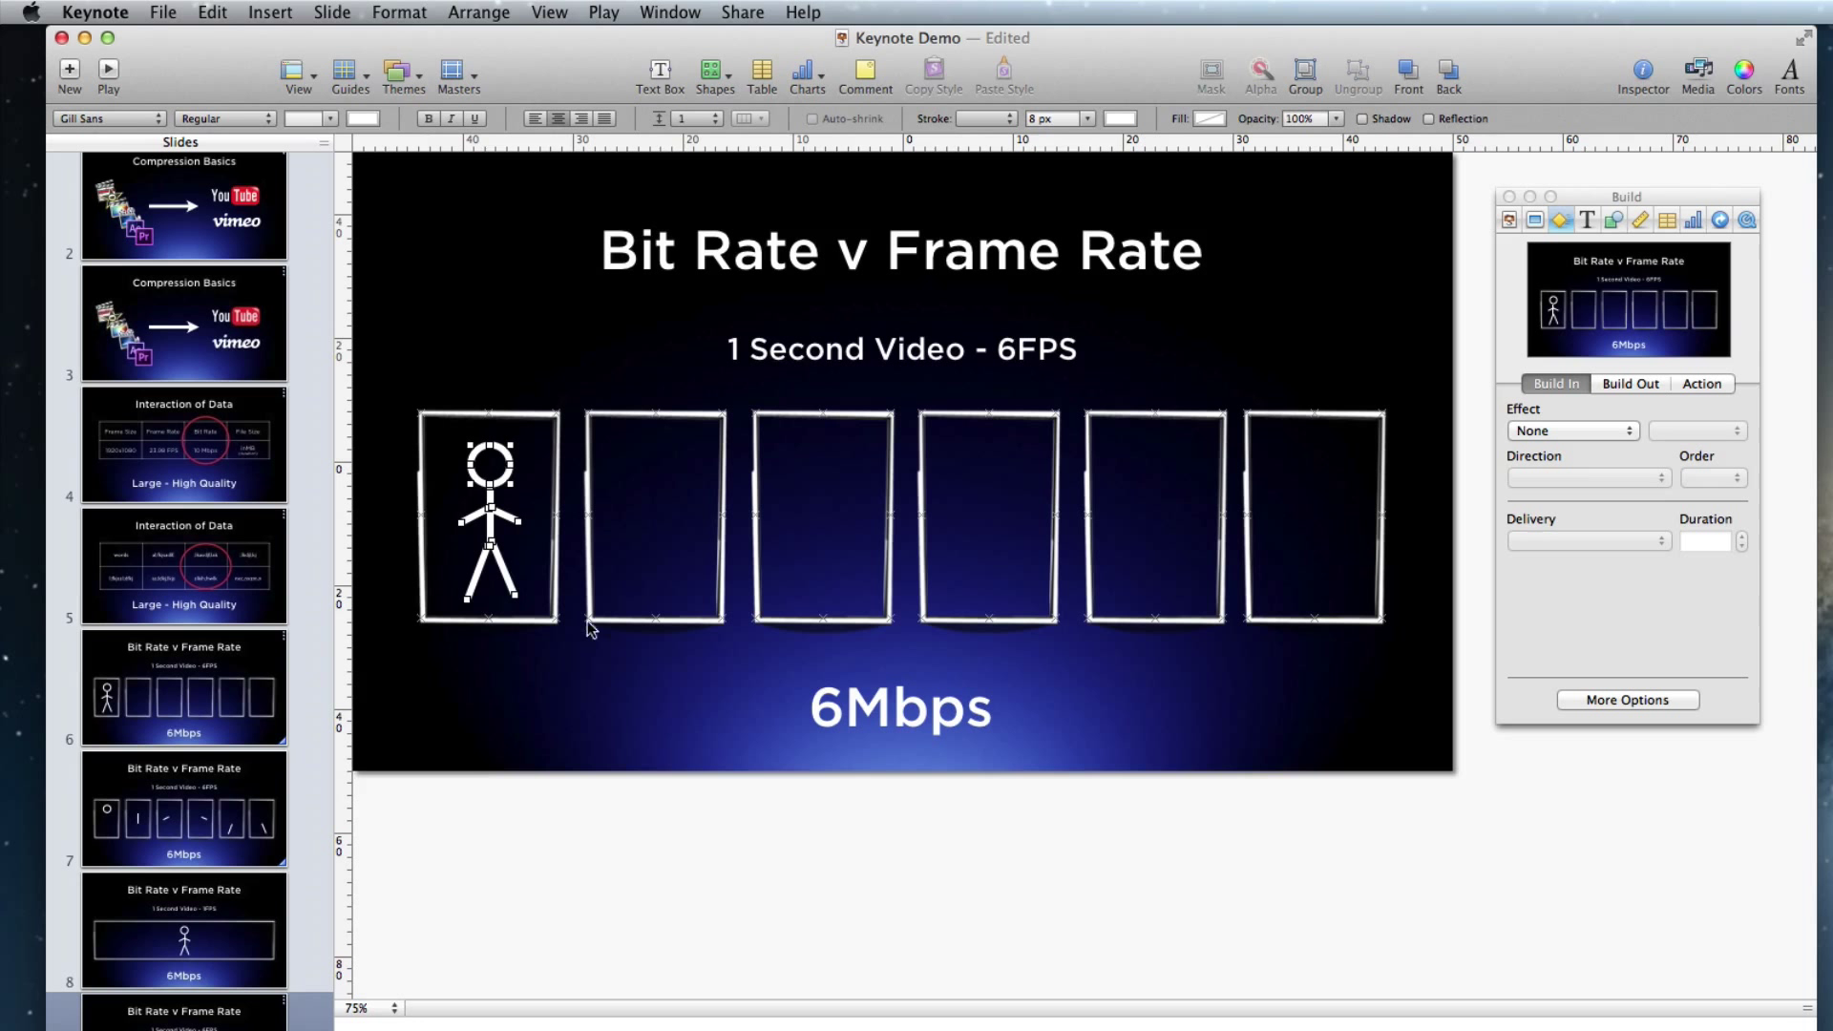
Step: Lock the 6Mbps caption via the Arrange menu, then unlock it again
{"action": "left_click", "coordinate": [590, 706]}
{"action": "left_click", "coordinate": [898, 708]}
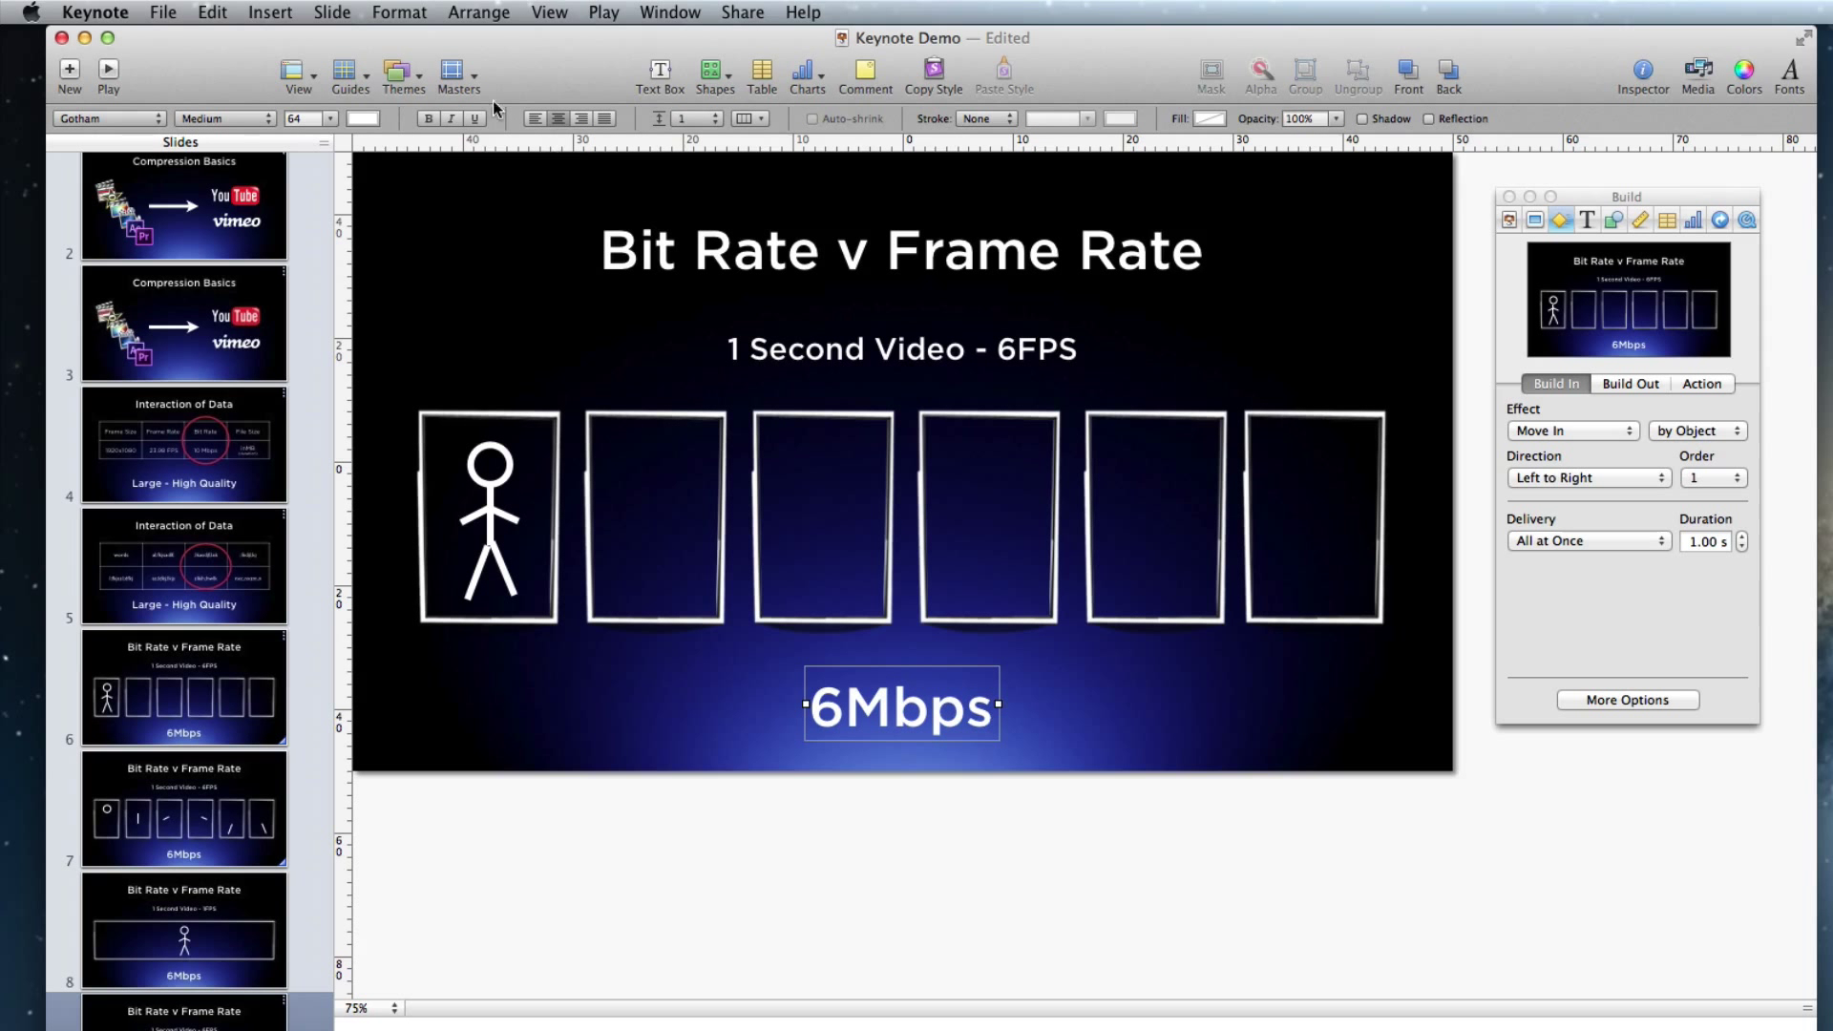
{"action": "left_click", "coordinate": [393, 11]}
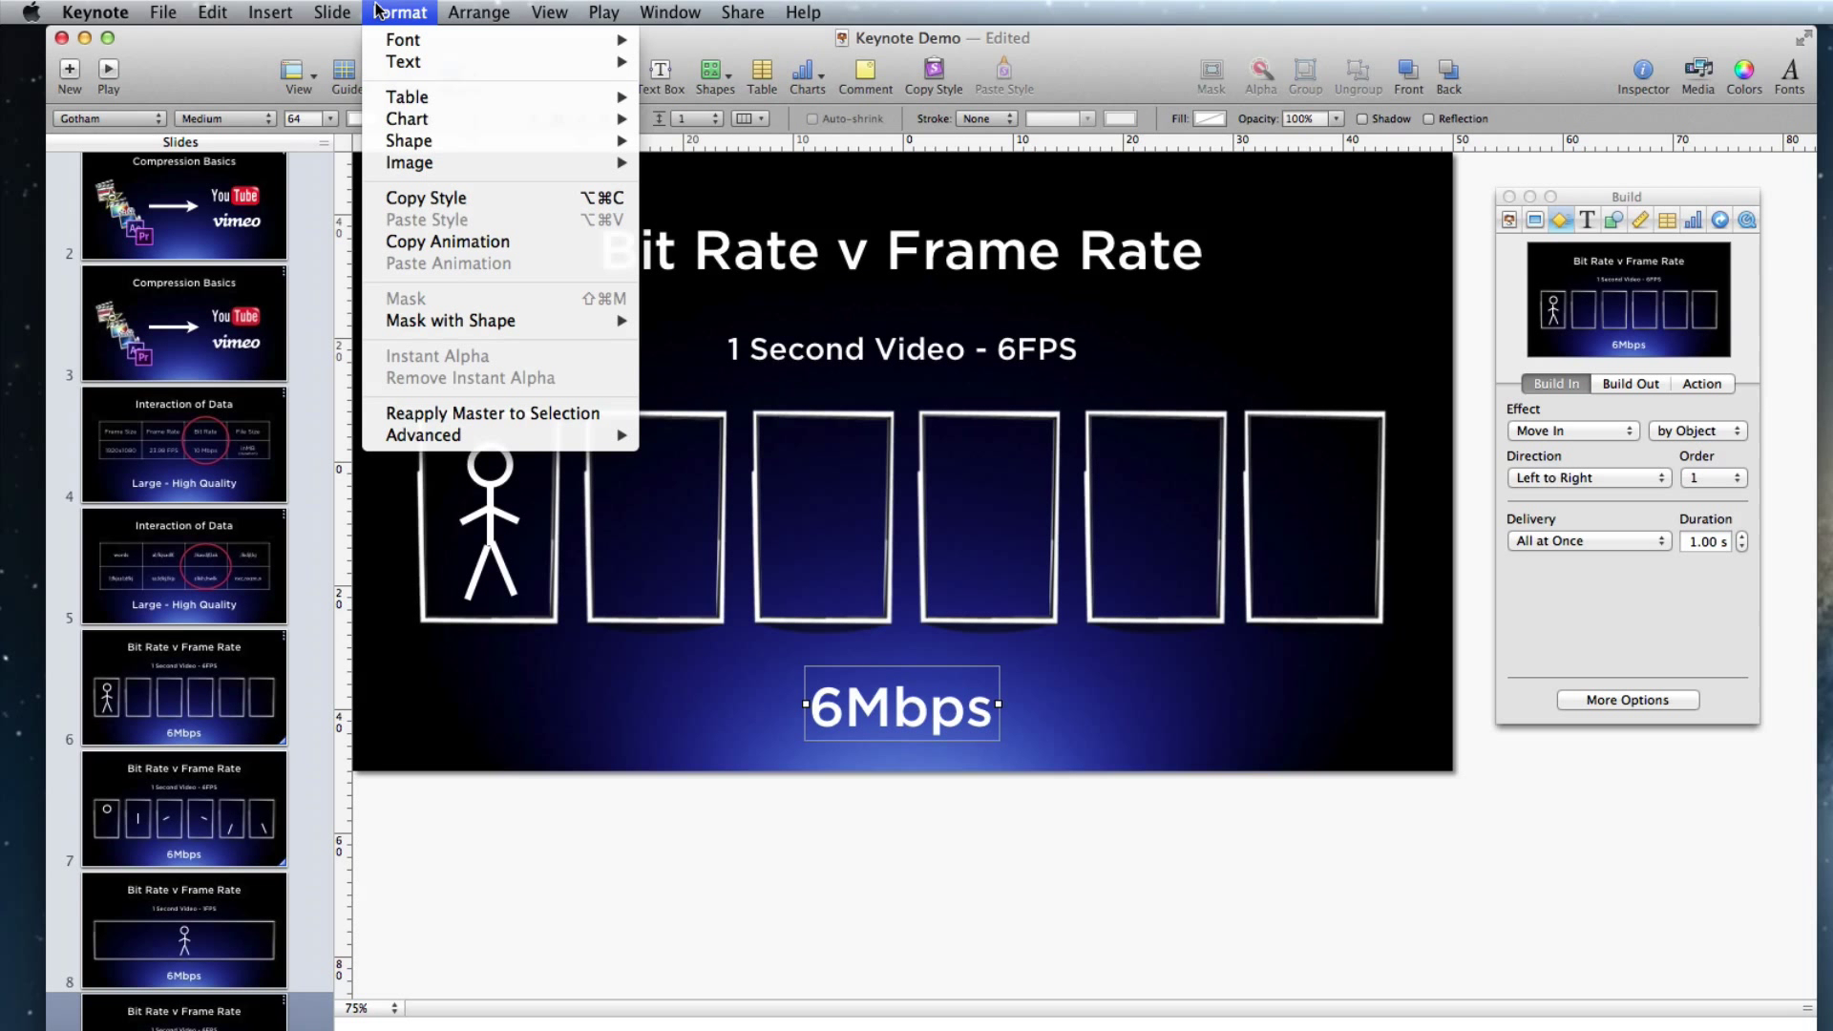
{"action": "mouse_move", "coordinate": [478, 12]}
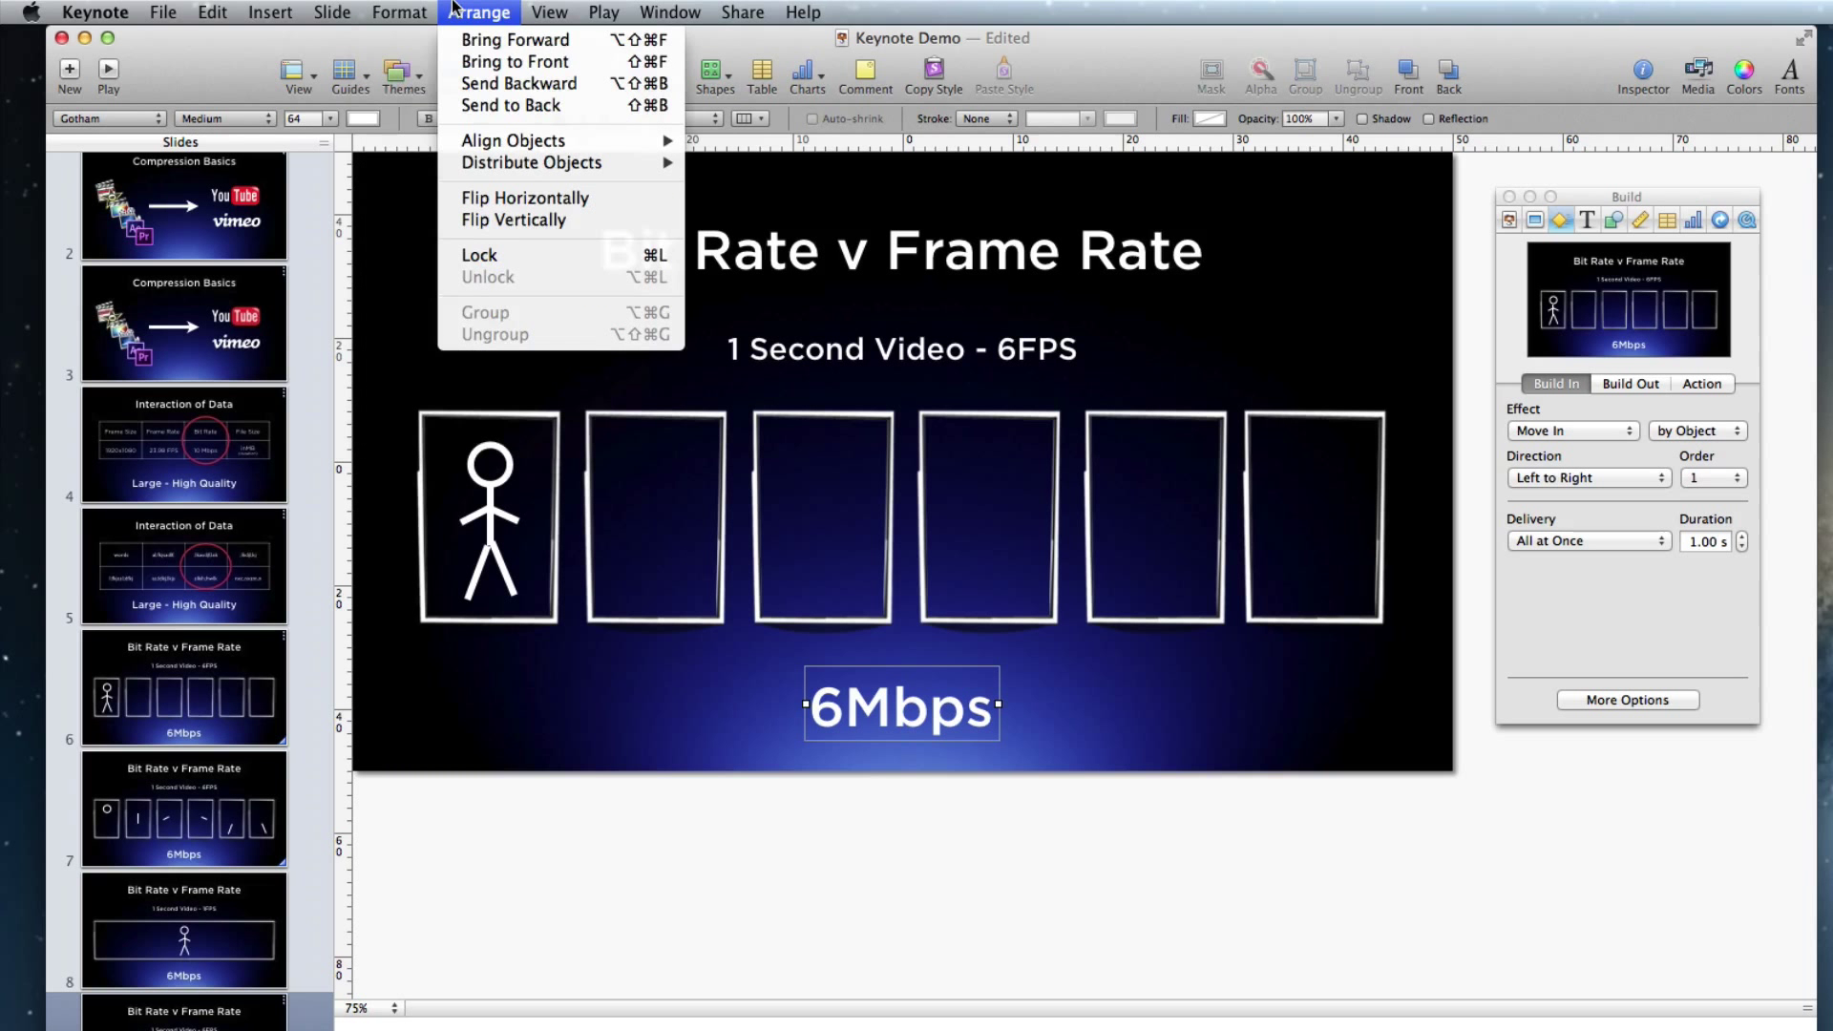
{"action": "left_click", "coordinate": [541, 260]}
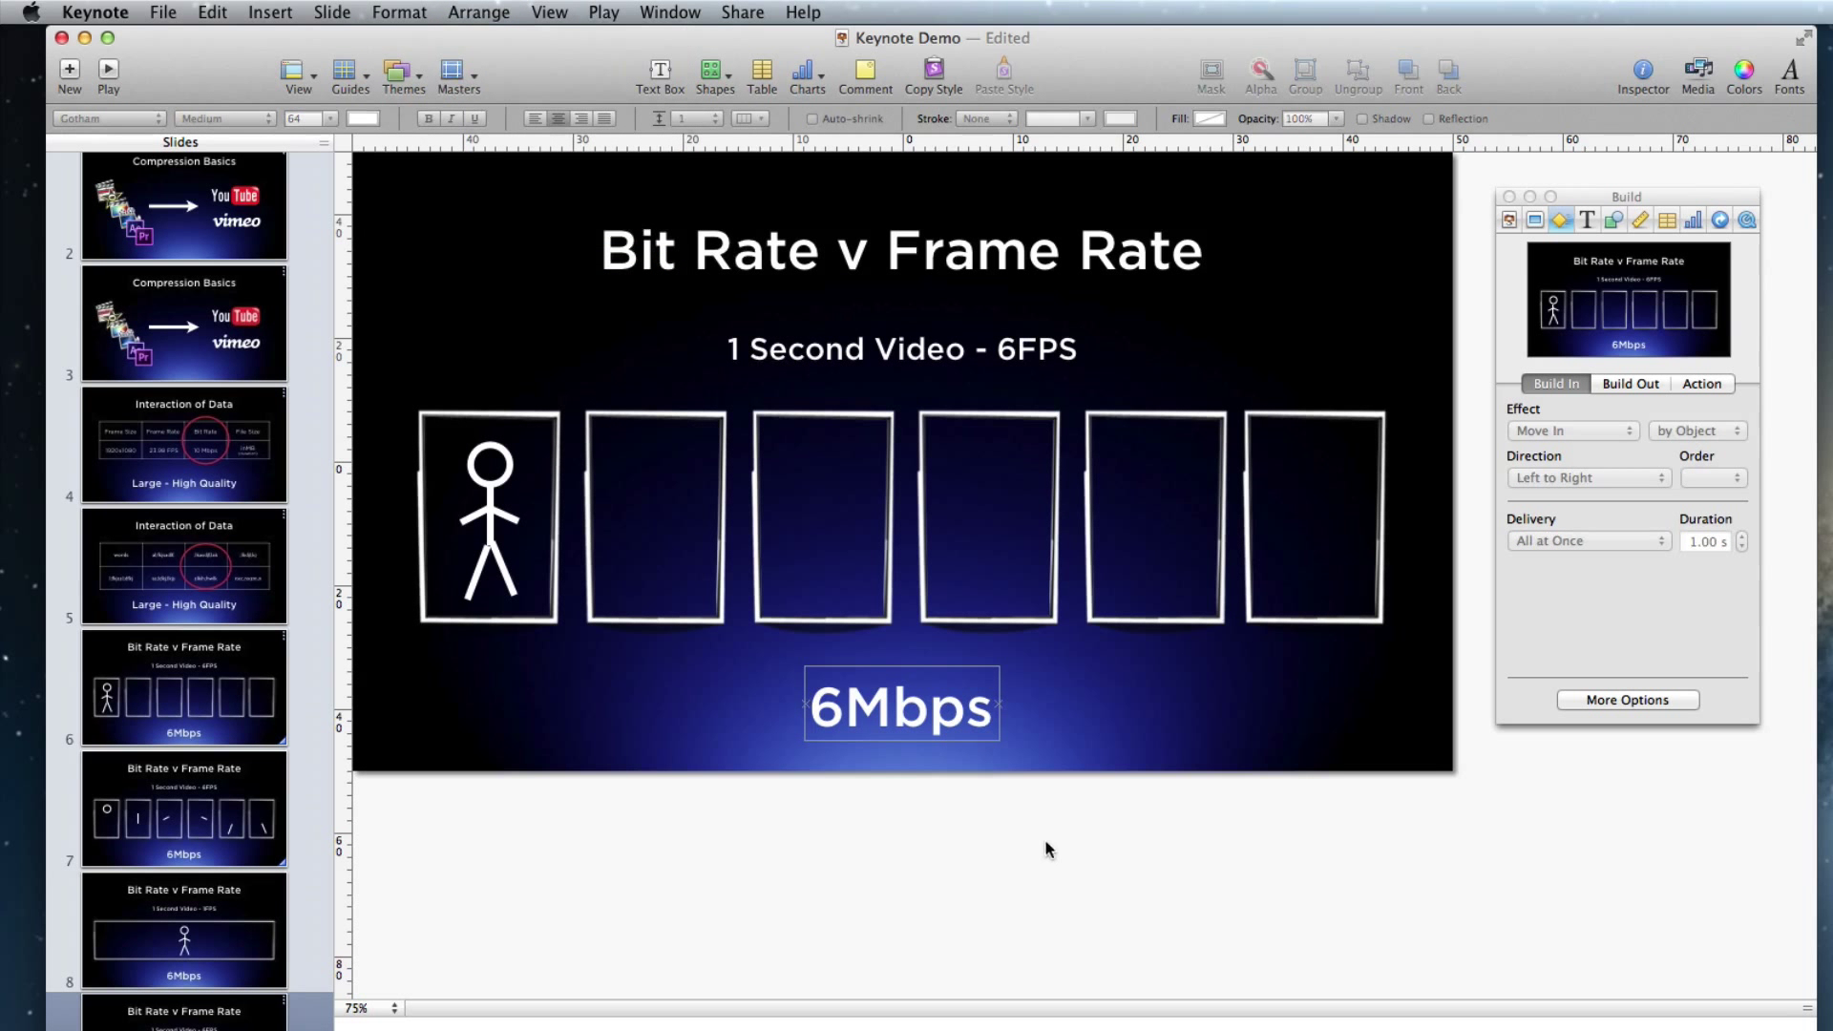
{"action": "left_click", "coordinate": [479, 11]}
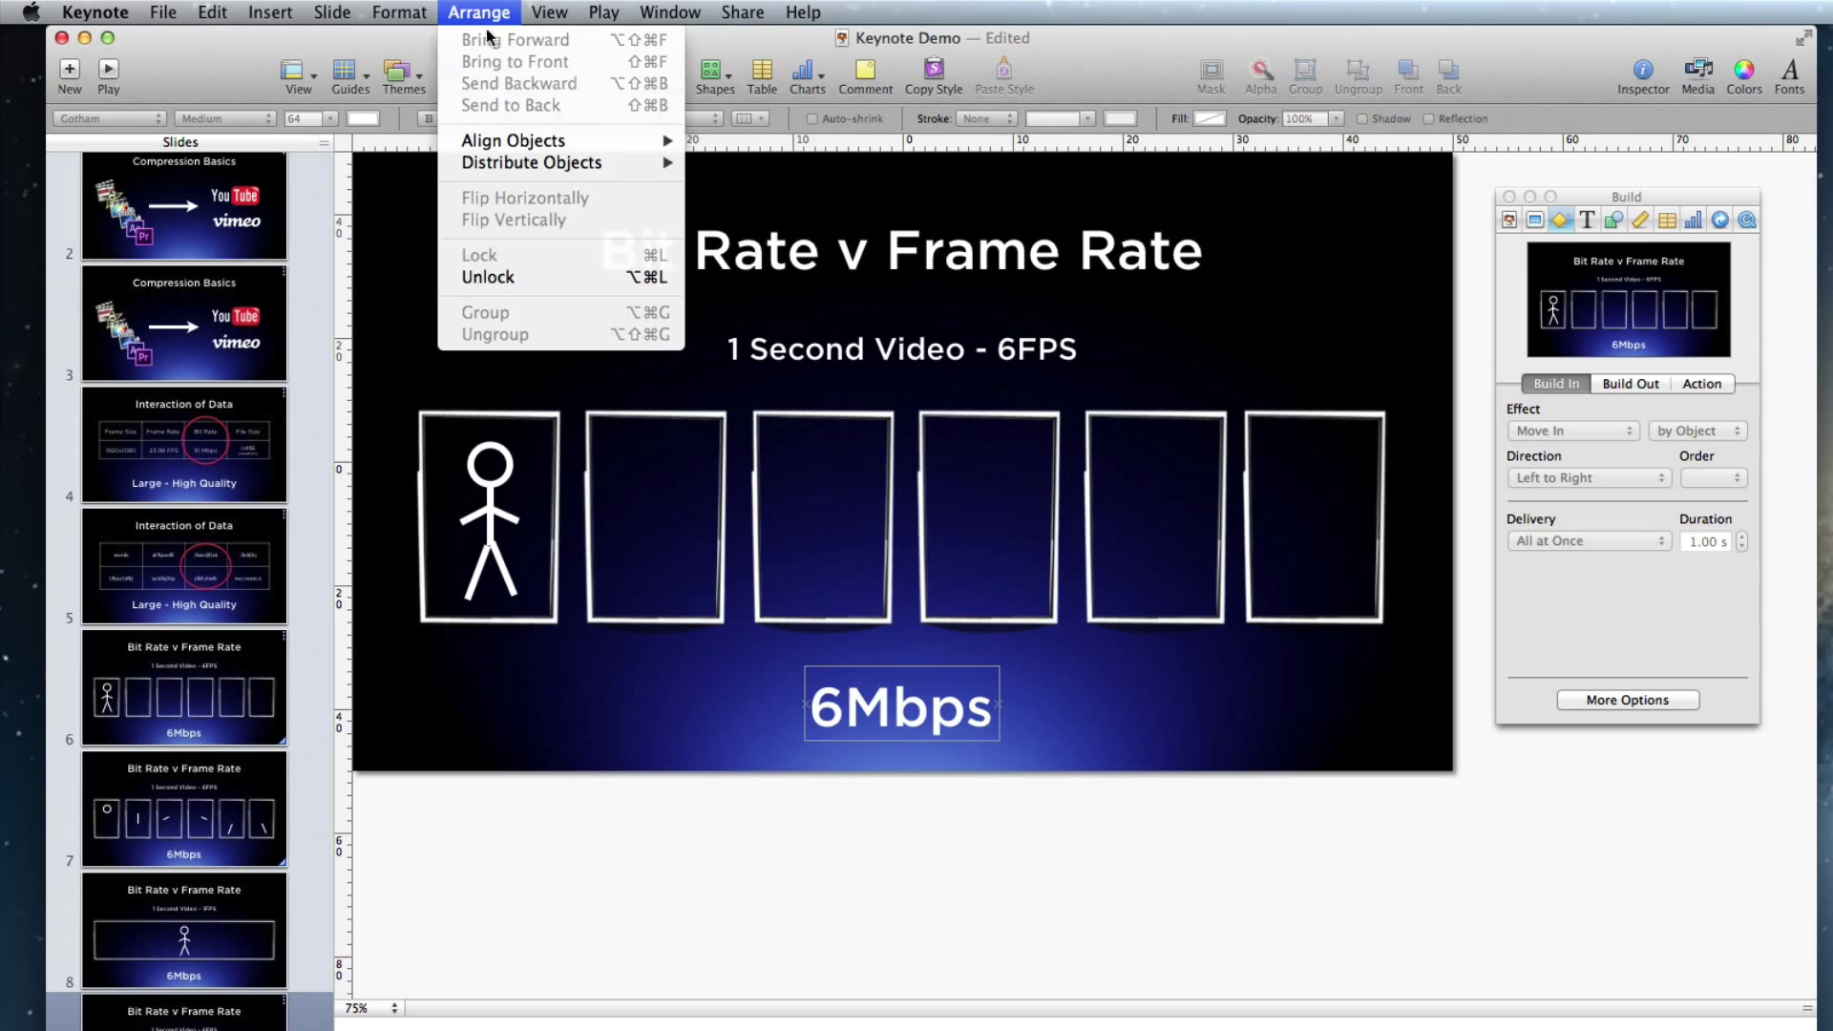
{"action": "left_click", "coordinate": [498, 275]}
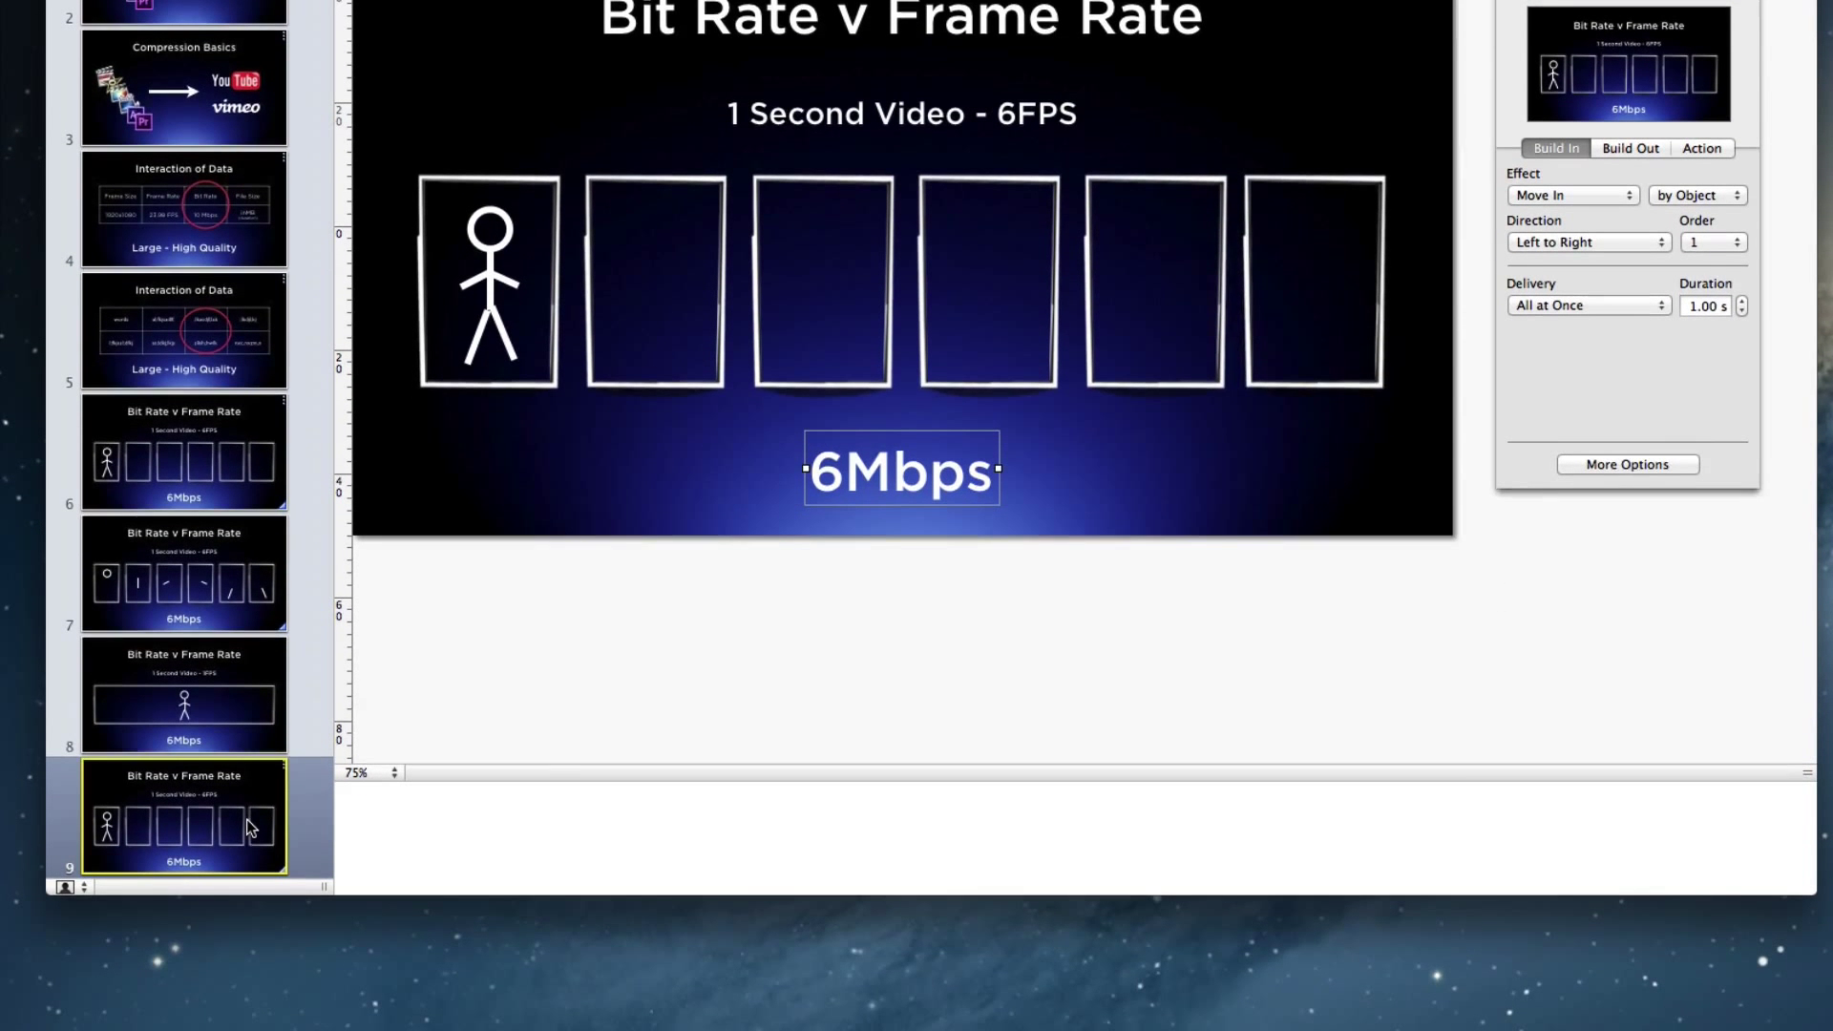
Step: Duplicate slide 9 with Cmd-D to create slide 10
{"action": "key", "text": "super+d"}
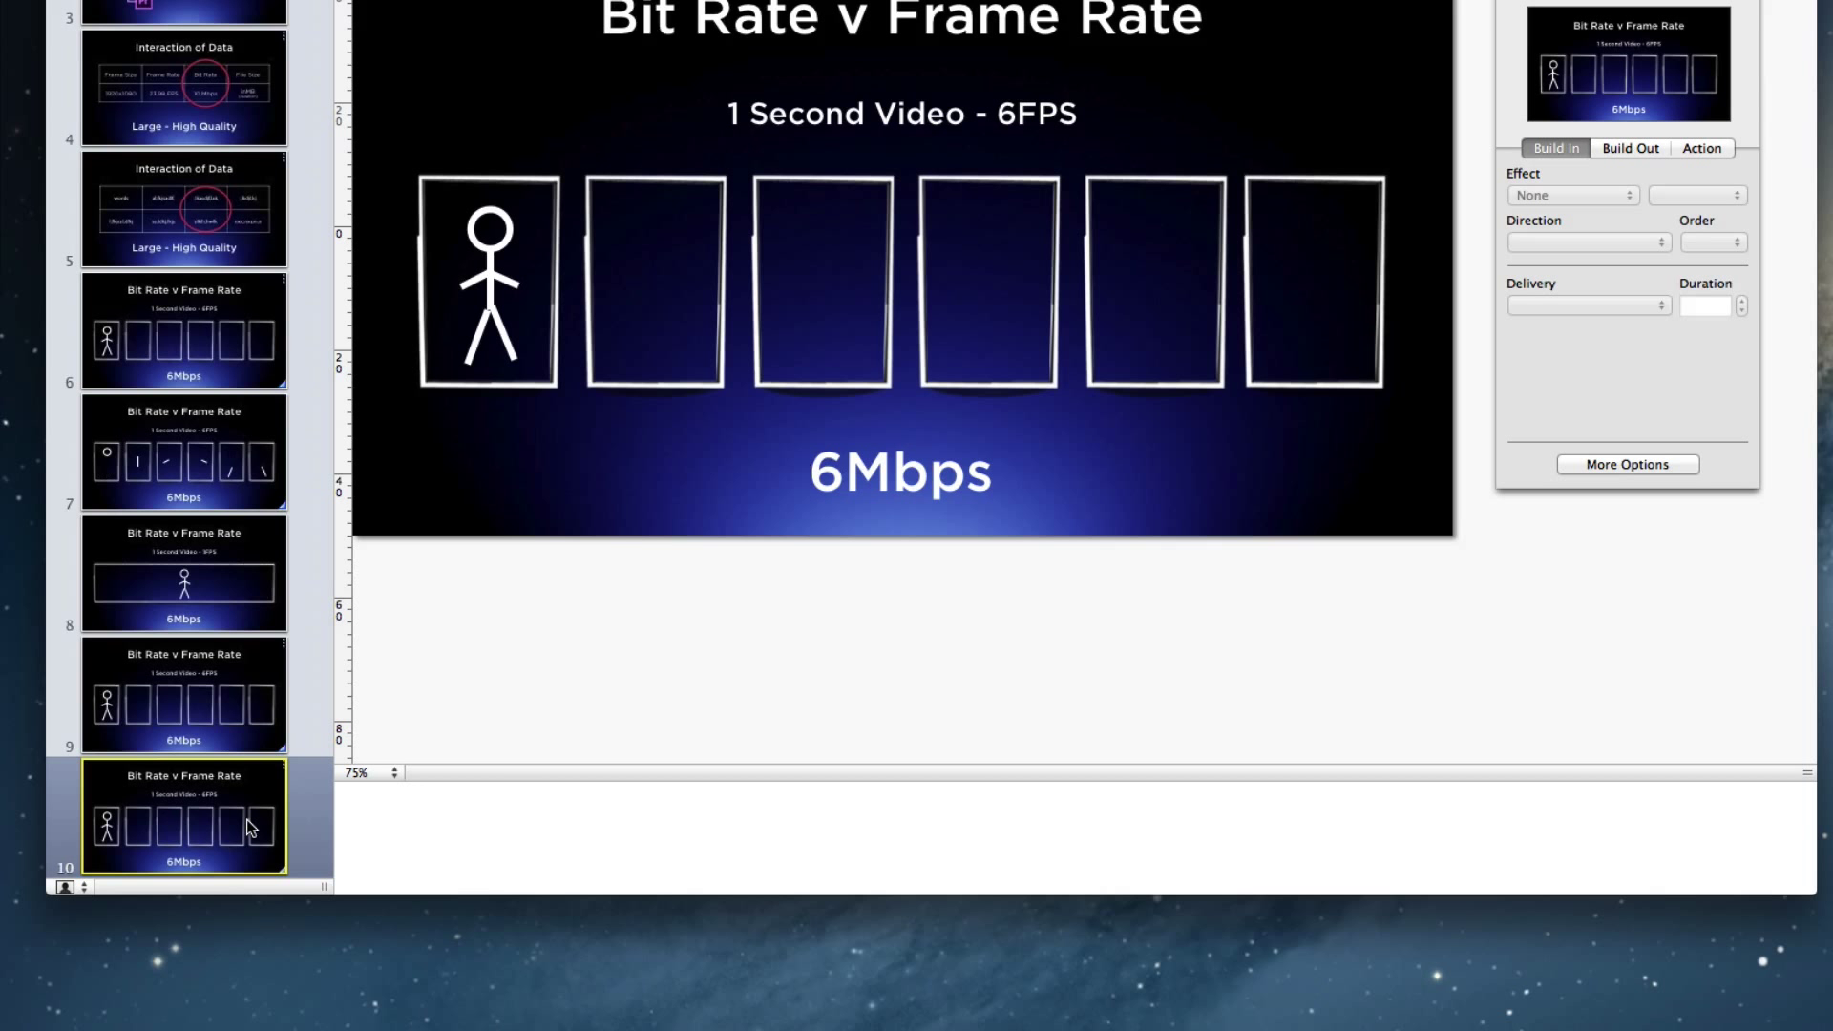
{"action": "left_click", "coordinate": [192, 722]}
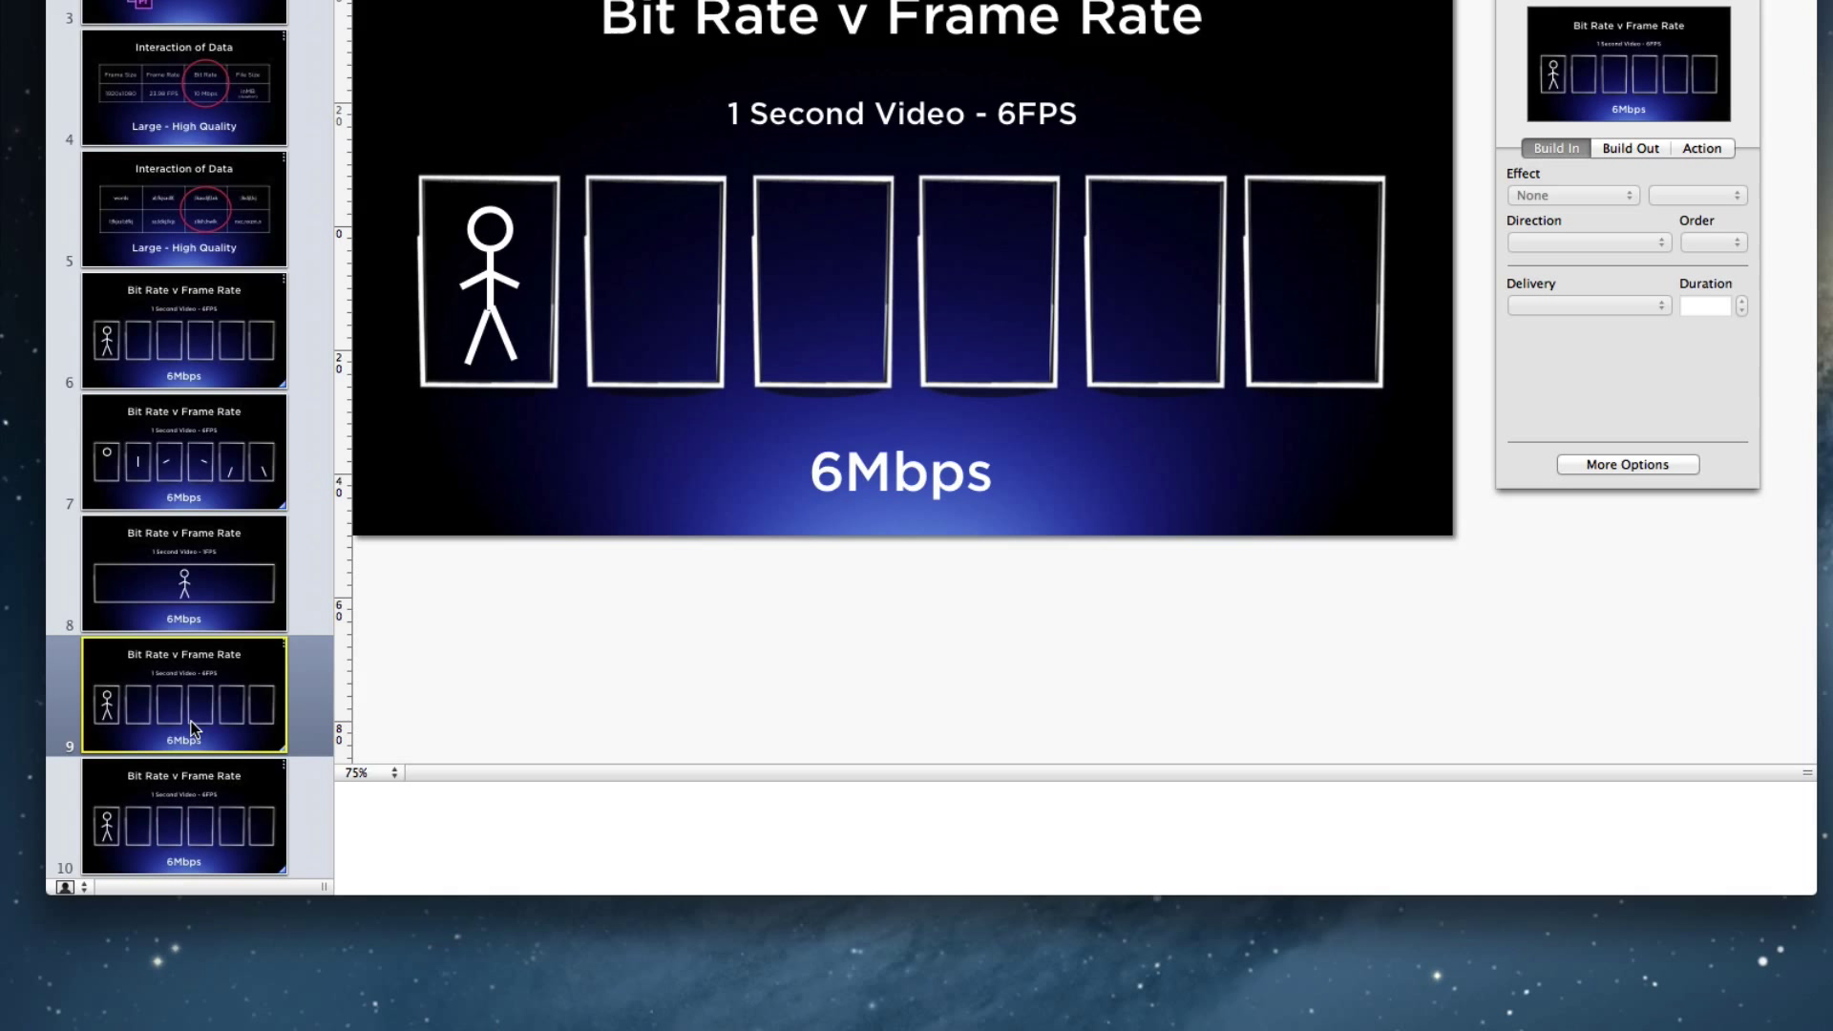
{"action": "left_click", "coordinate": [198, 818]}
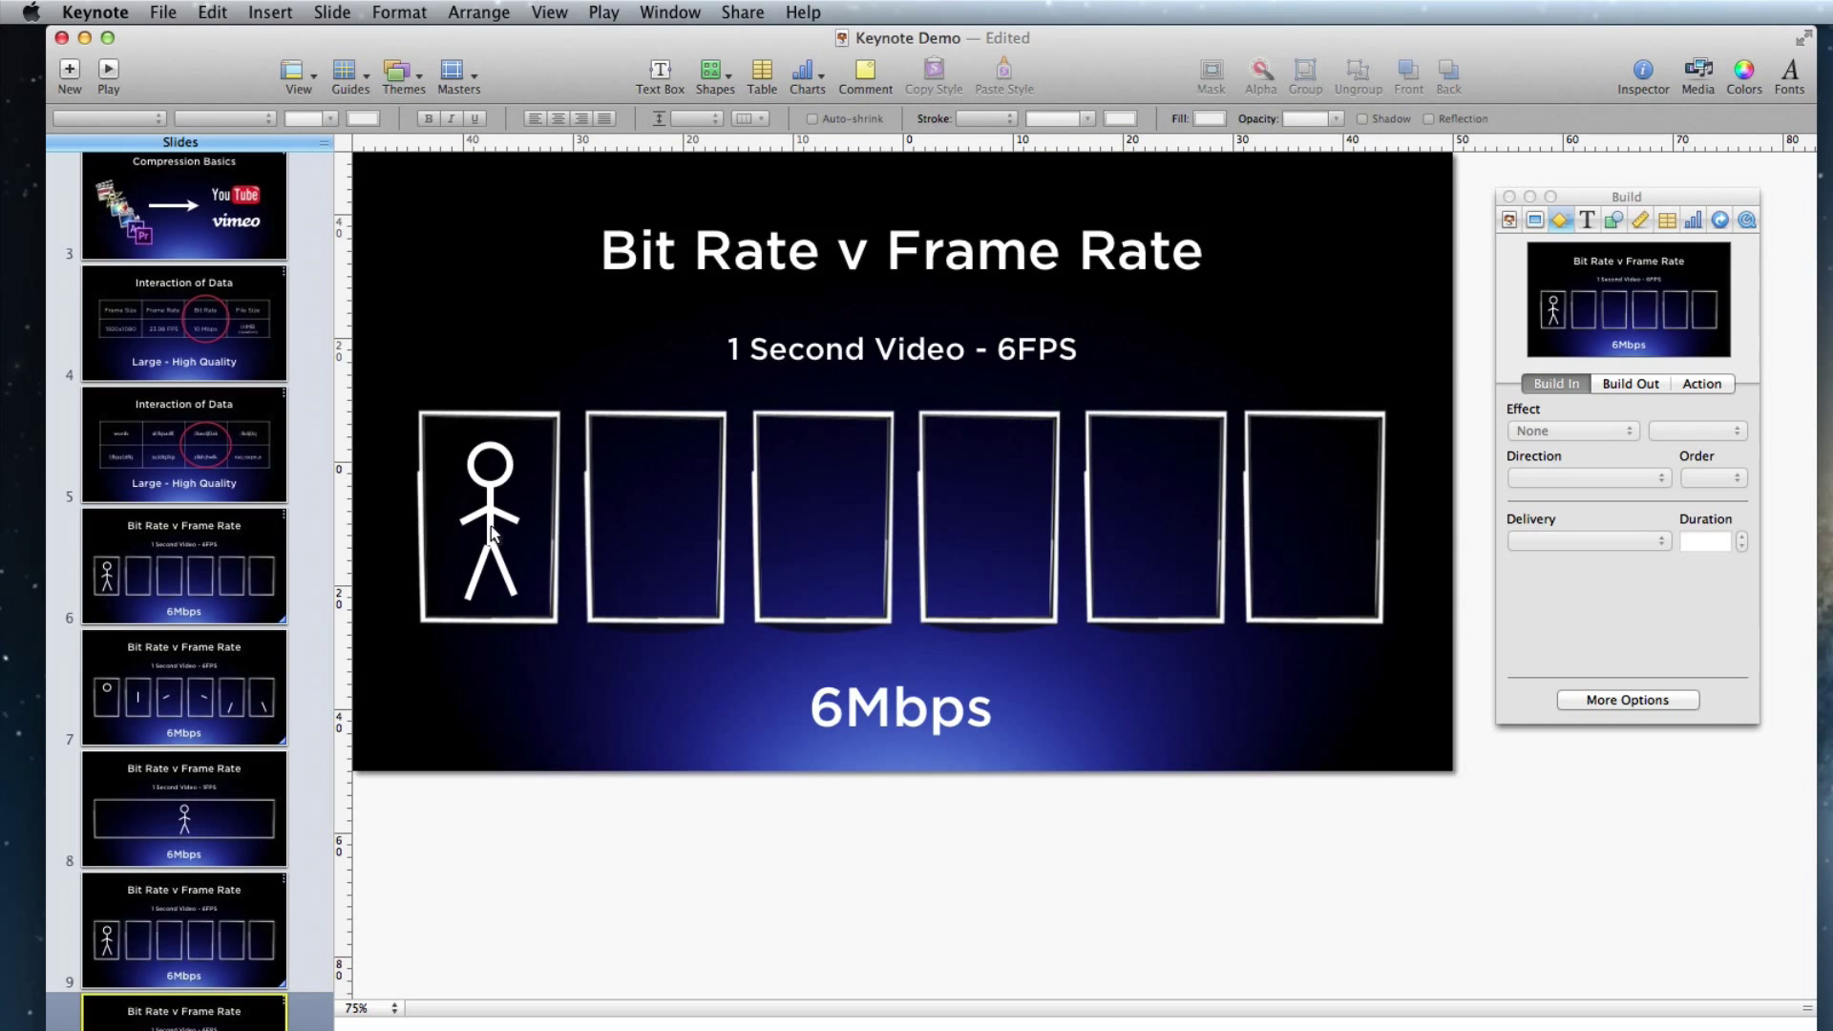
Step: Drag the figure's body, two arms and two legs into the second through sixth frames
{"action": "left_click_drag", "start_coordinate": [490, 532], "coordinate": [656, 528]}
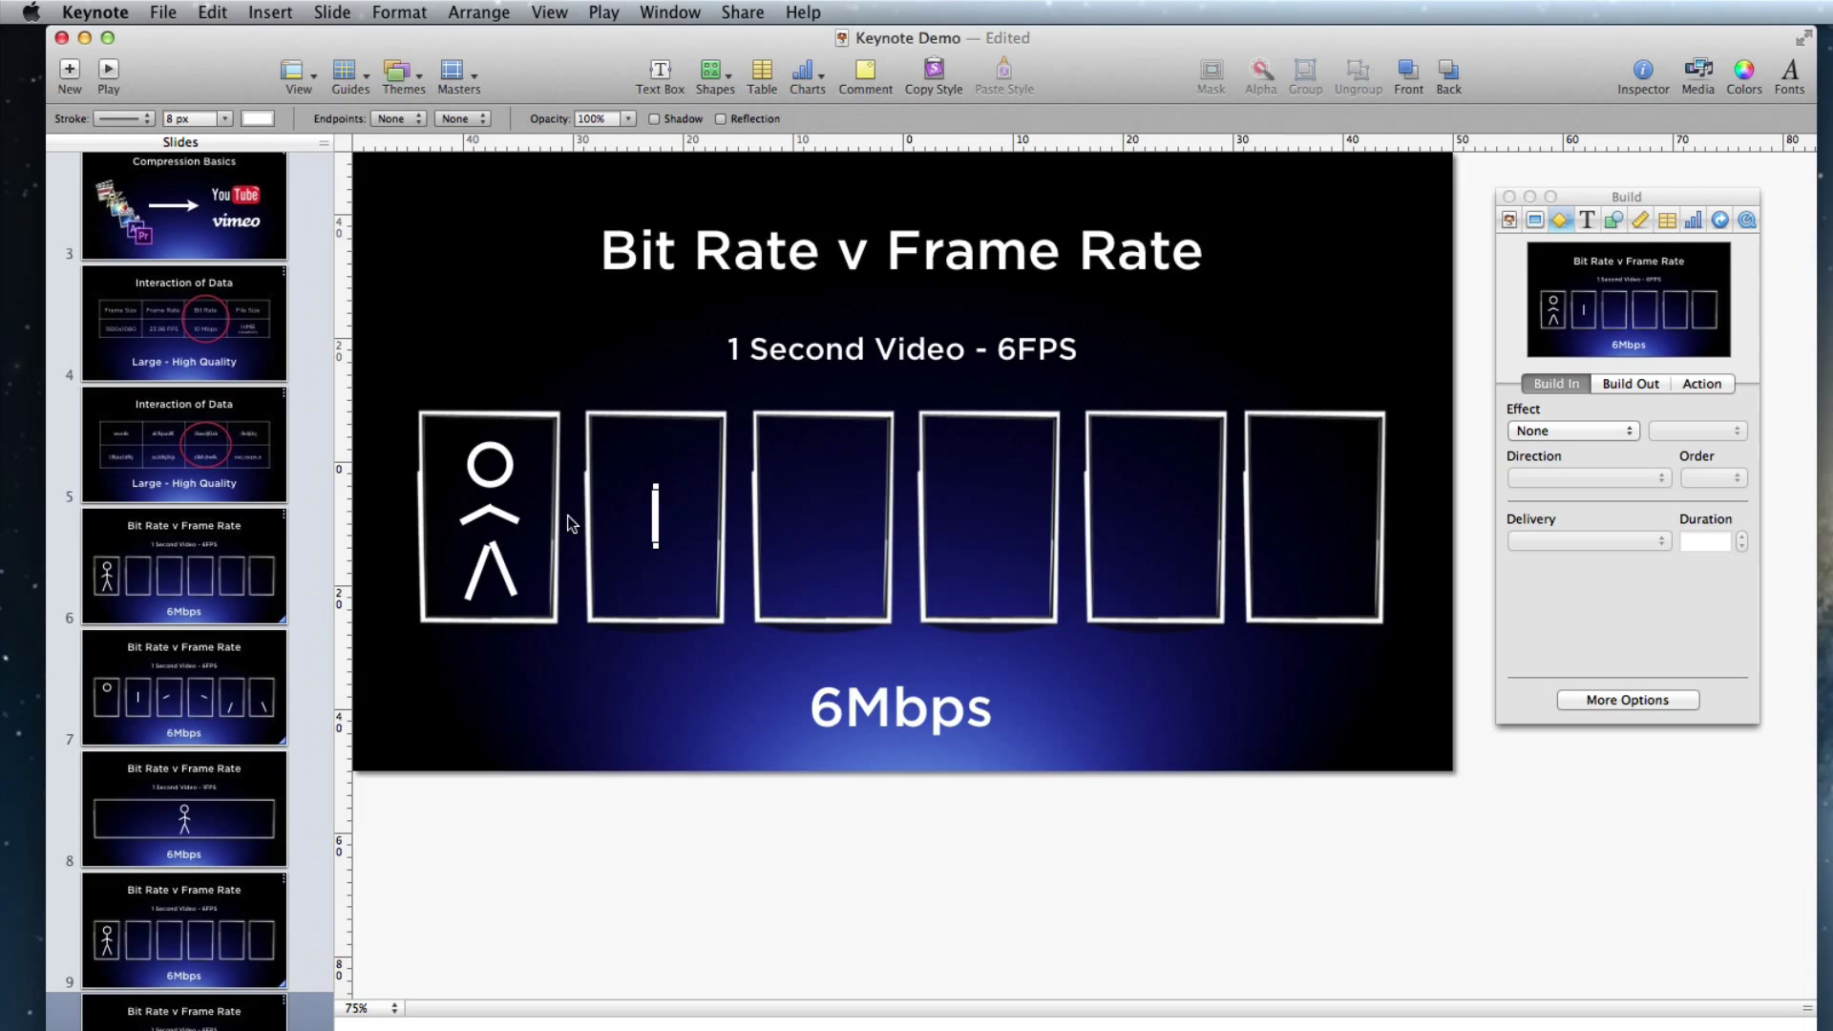
{"action": "left_click_drag", "start_coordinate": [506, 520], "coordinate": [847, 523]}
{"action": "left_click_drag", "start_coordinate": [850, 521], "coordinate": [1027, 521]}
{"action": "left_click_drag", "start_coordinate": [475, 518], "coordinate": [803, 528]}
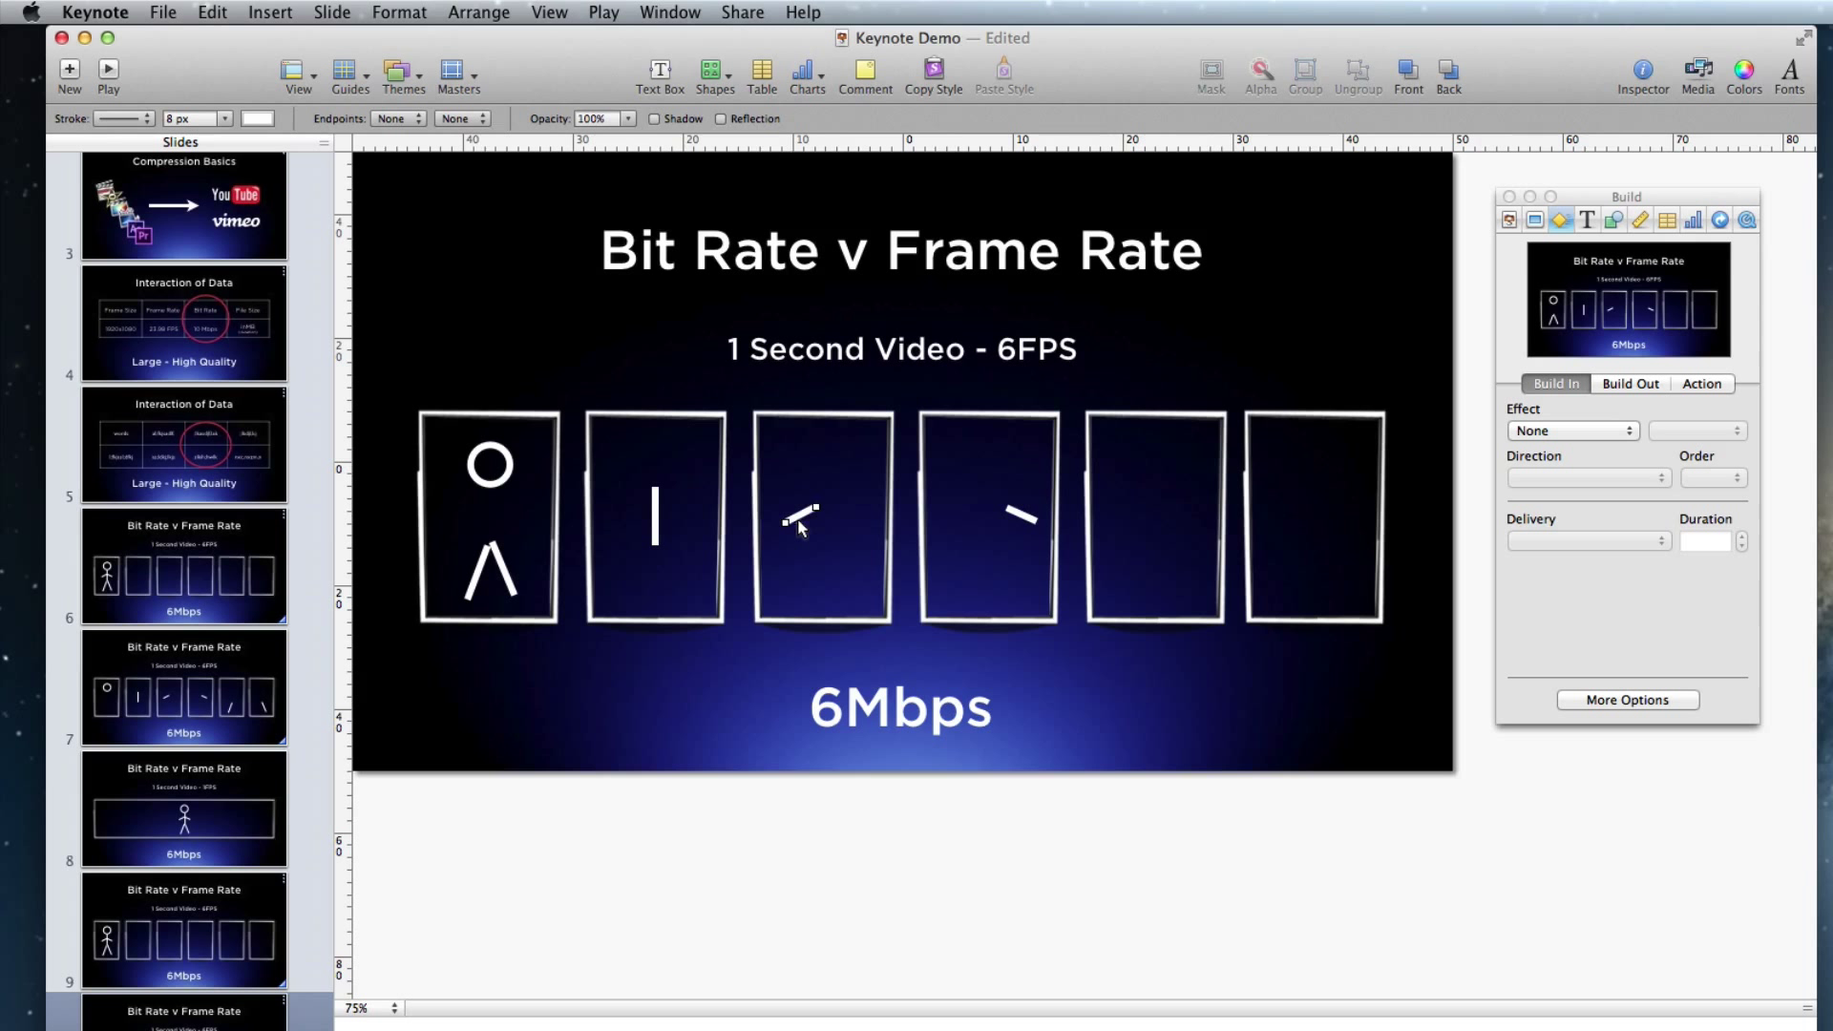
{"action": "left_click_drag", "start_coordinate": [1024, 519], "coordinate": [1014, 513]}
{"action": "left_click_drag", "start_coordinate": [507, 577], "coordinate": [1340, 578]}
{"action": "left_click_drag", "start_coordinate": [489, 554], "coordinate": [1142, 554]}
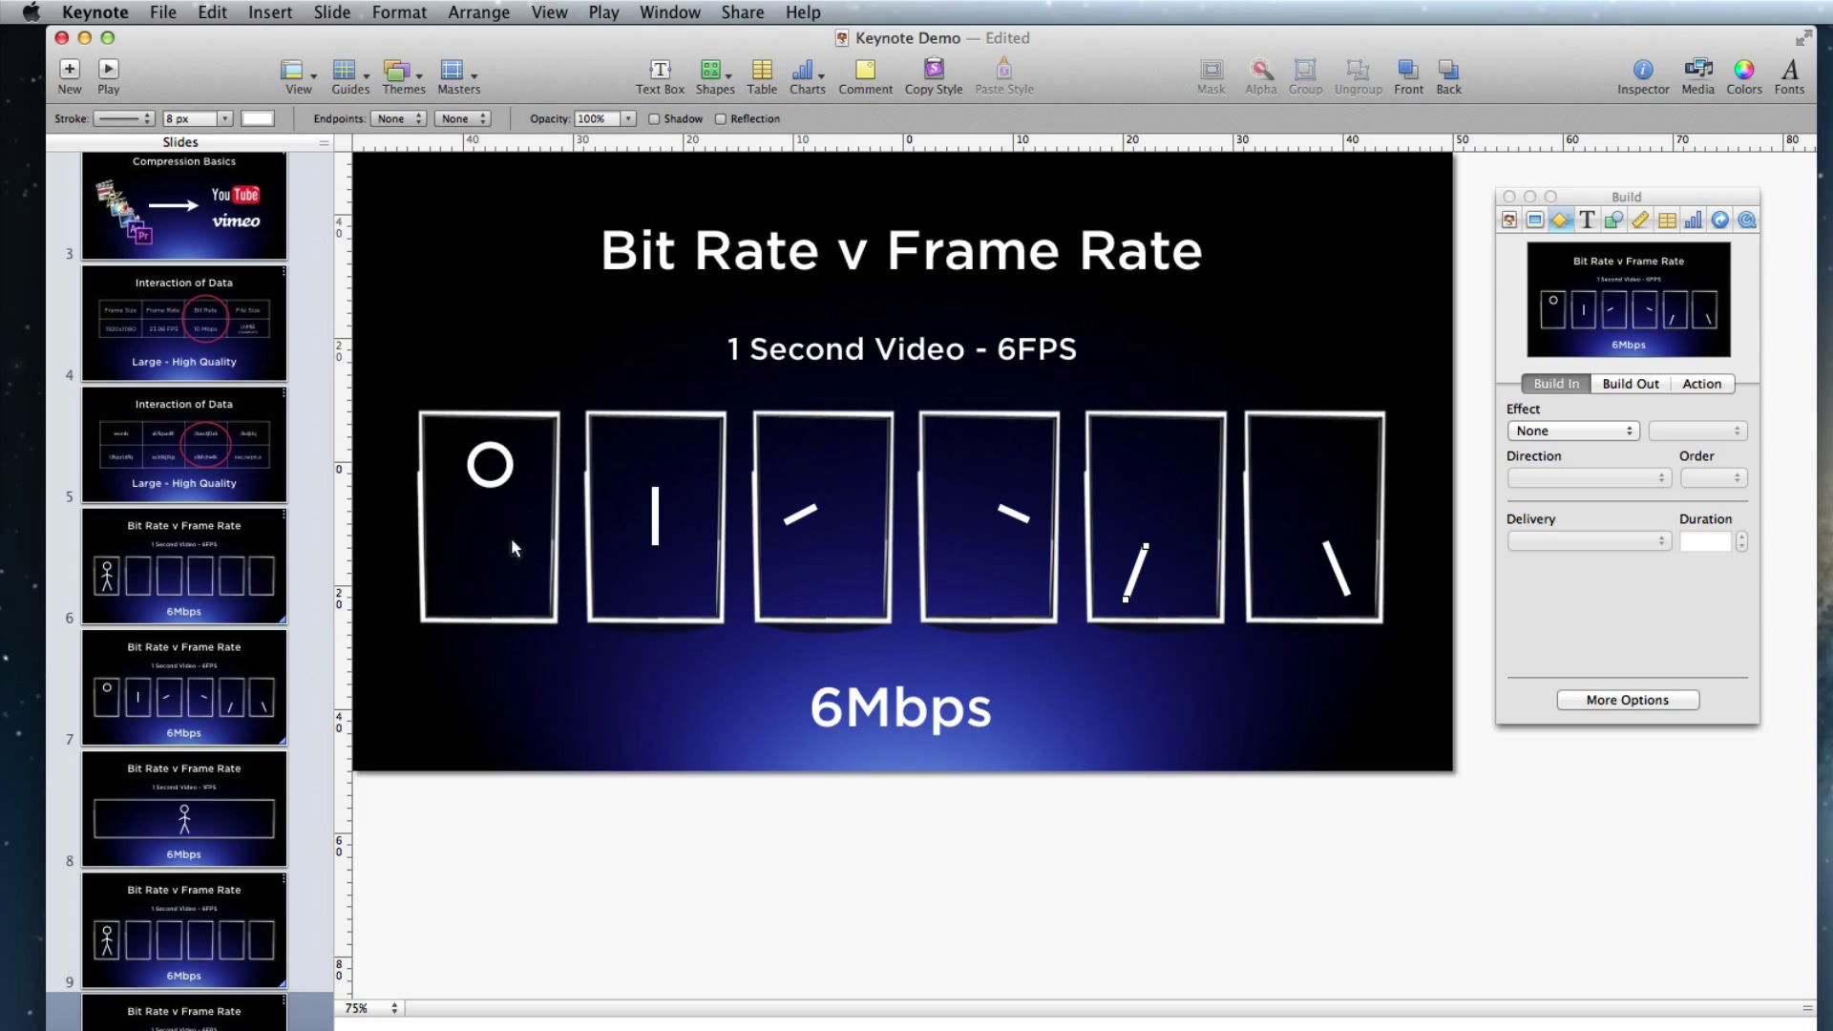
Step: Give slide 9 a 1.00 s Magic Move transition starting on click
{"action": "left_click", "coordinate": [188, 966]}
{"action": "key", "text": "Down"}
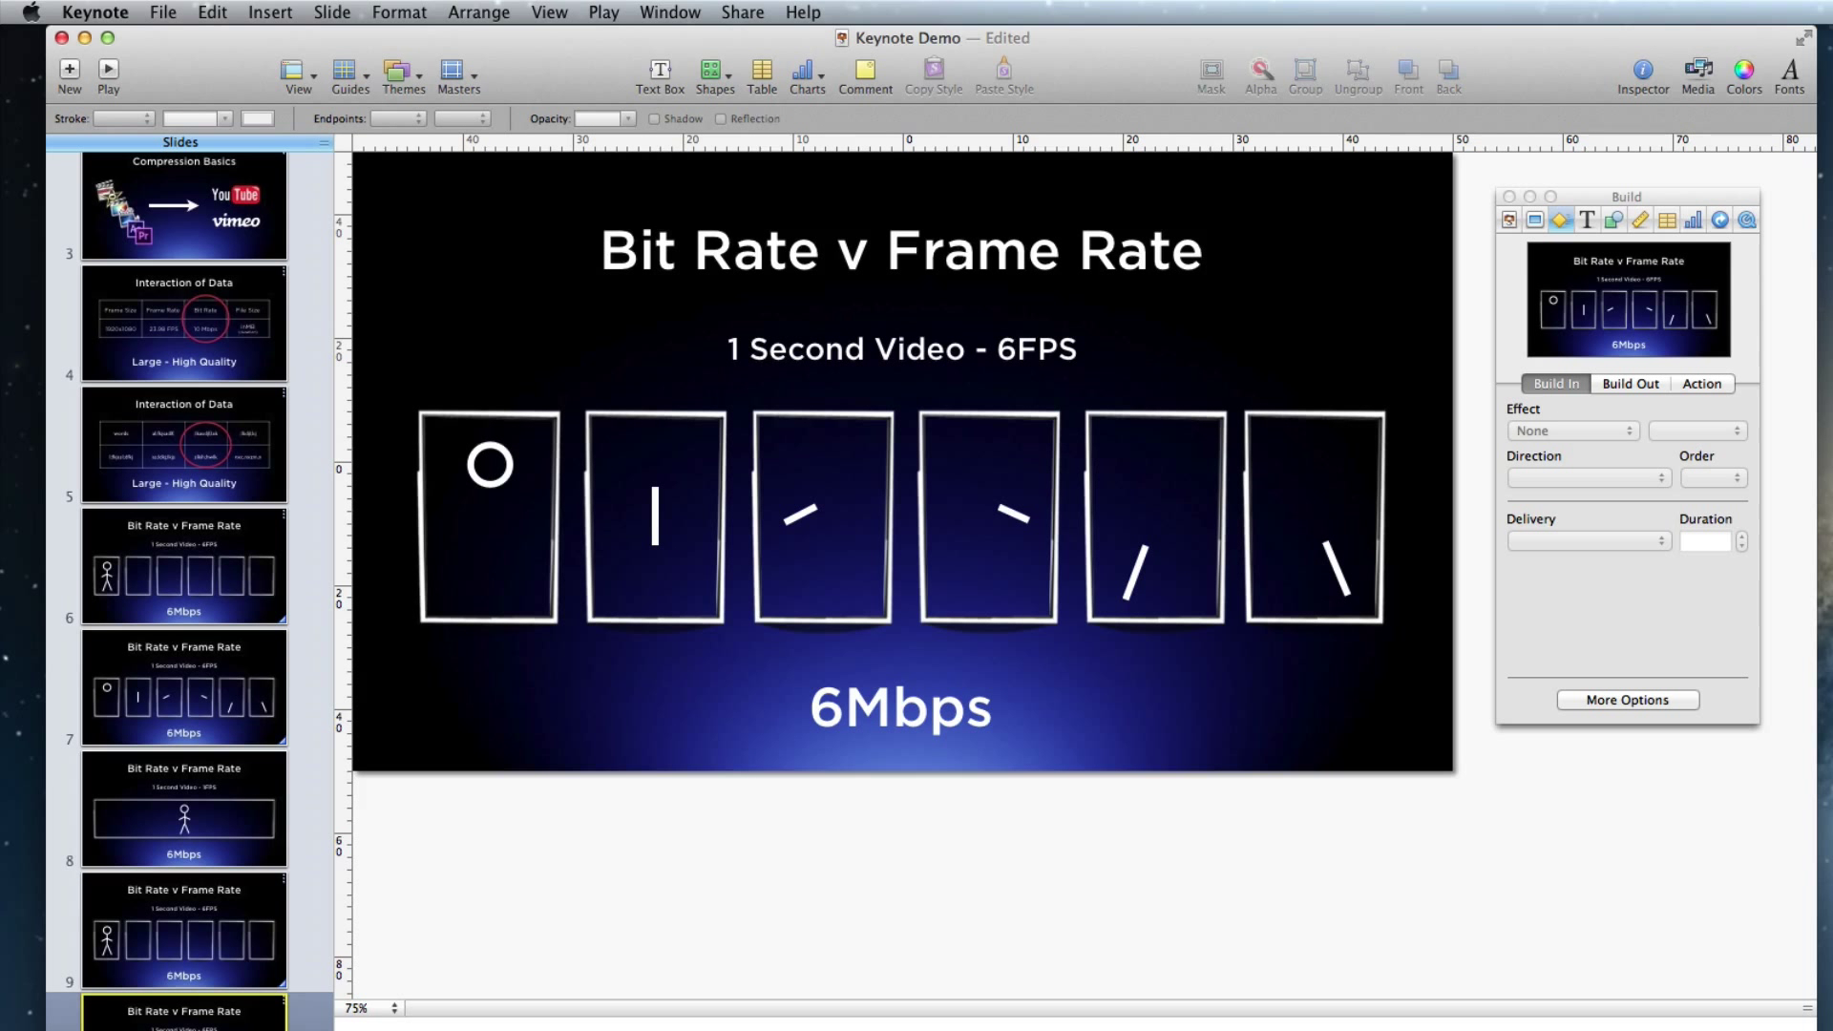
{"action": "left_click", "coordinate": [187, 926]}
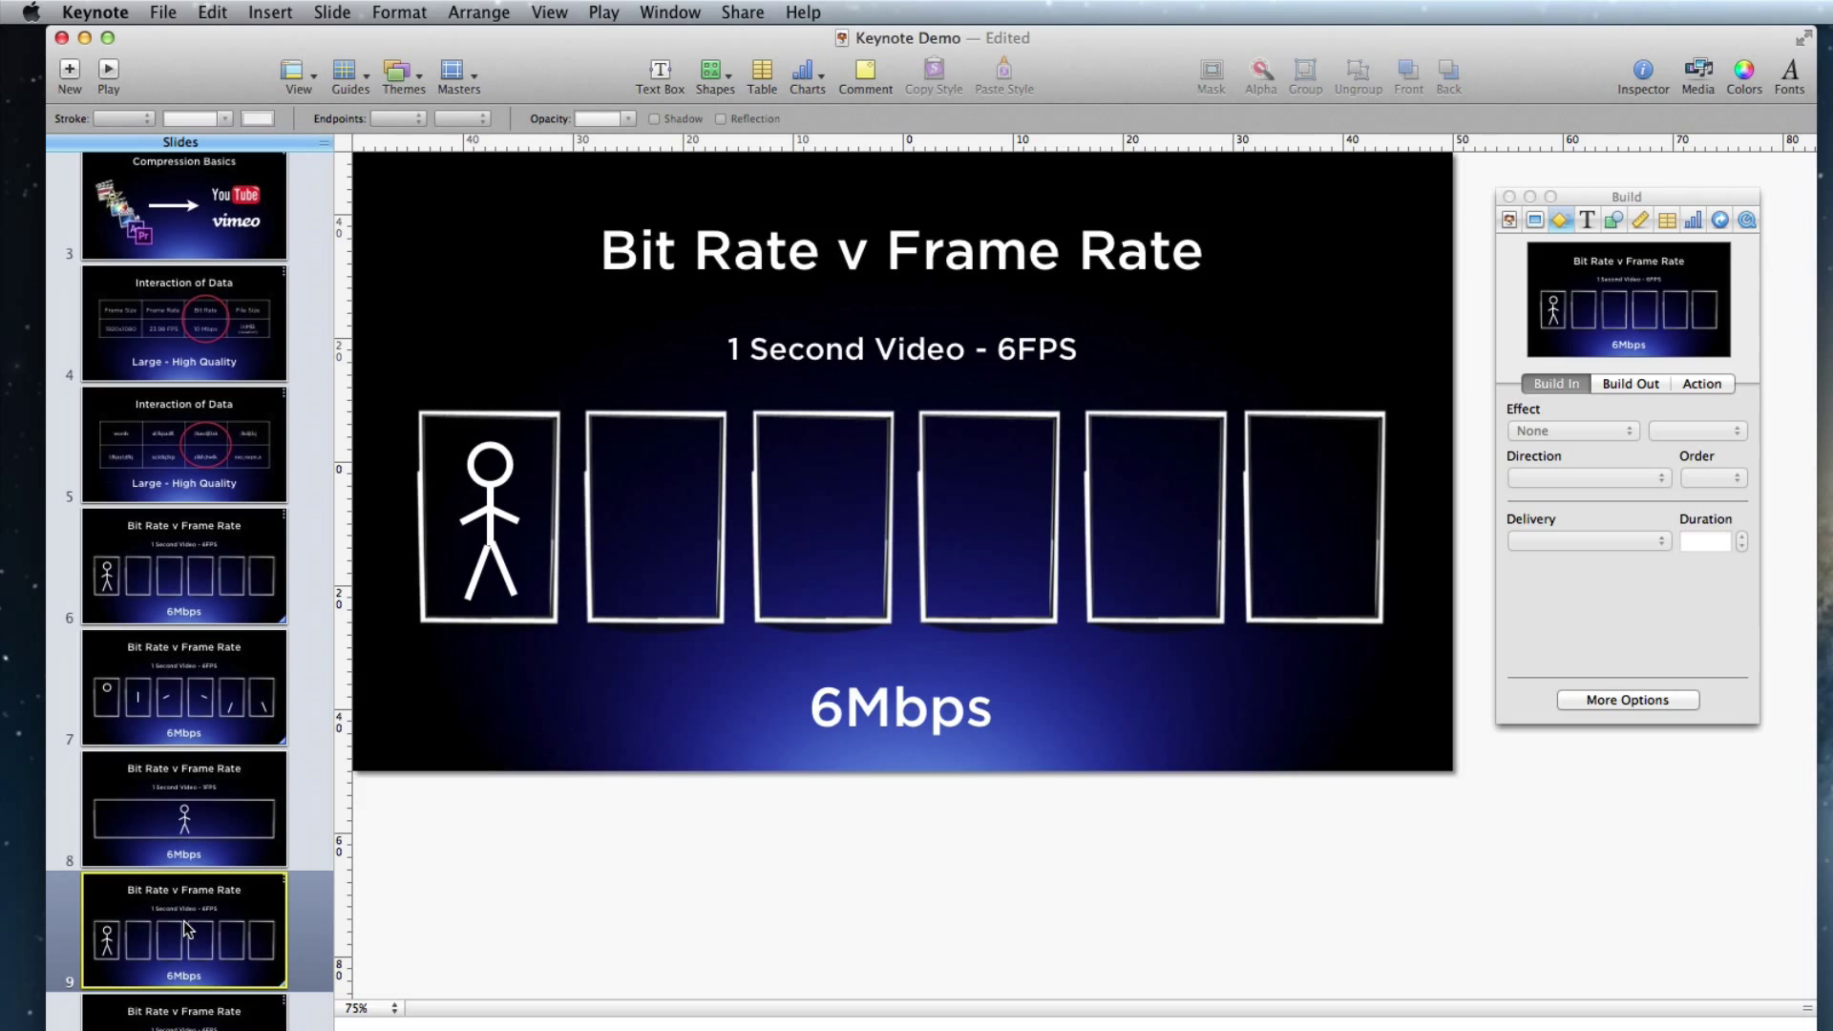
{"action": "left_click", "coordinate": [1536, 221]}
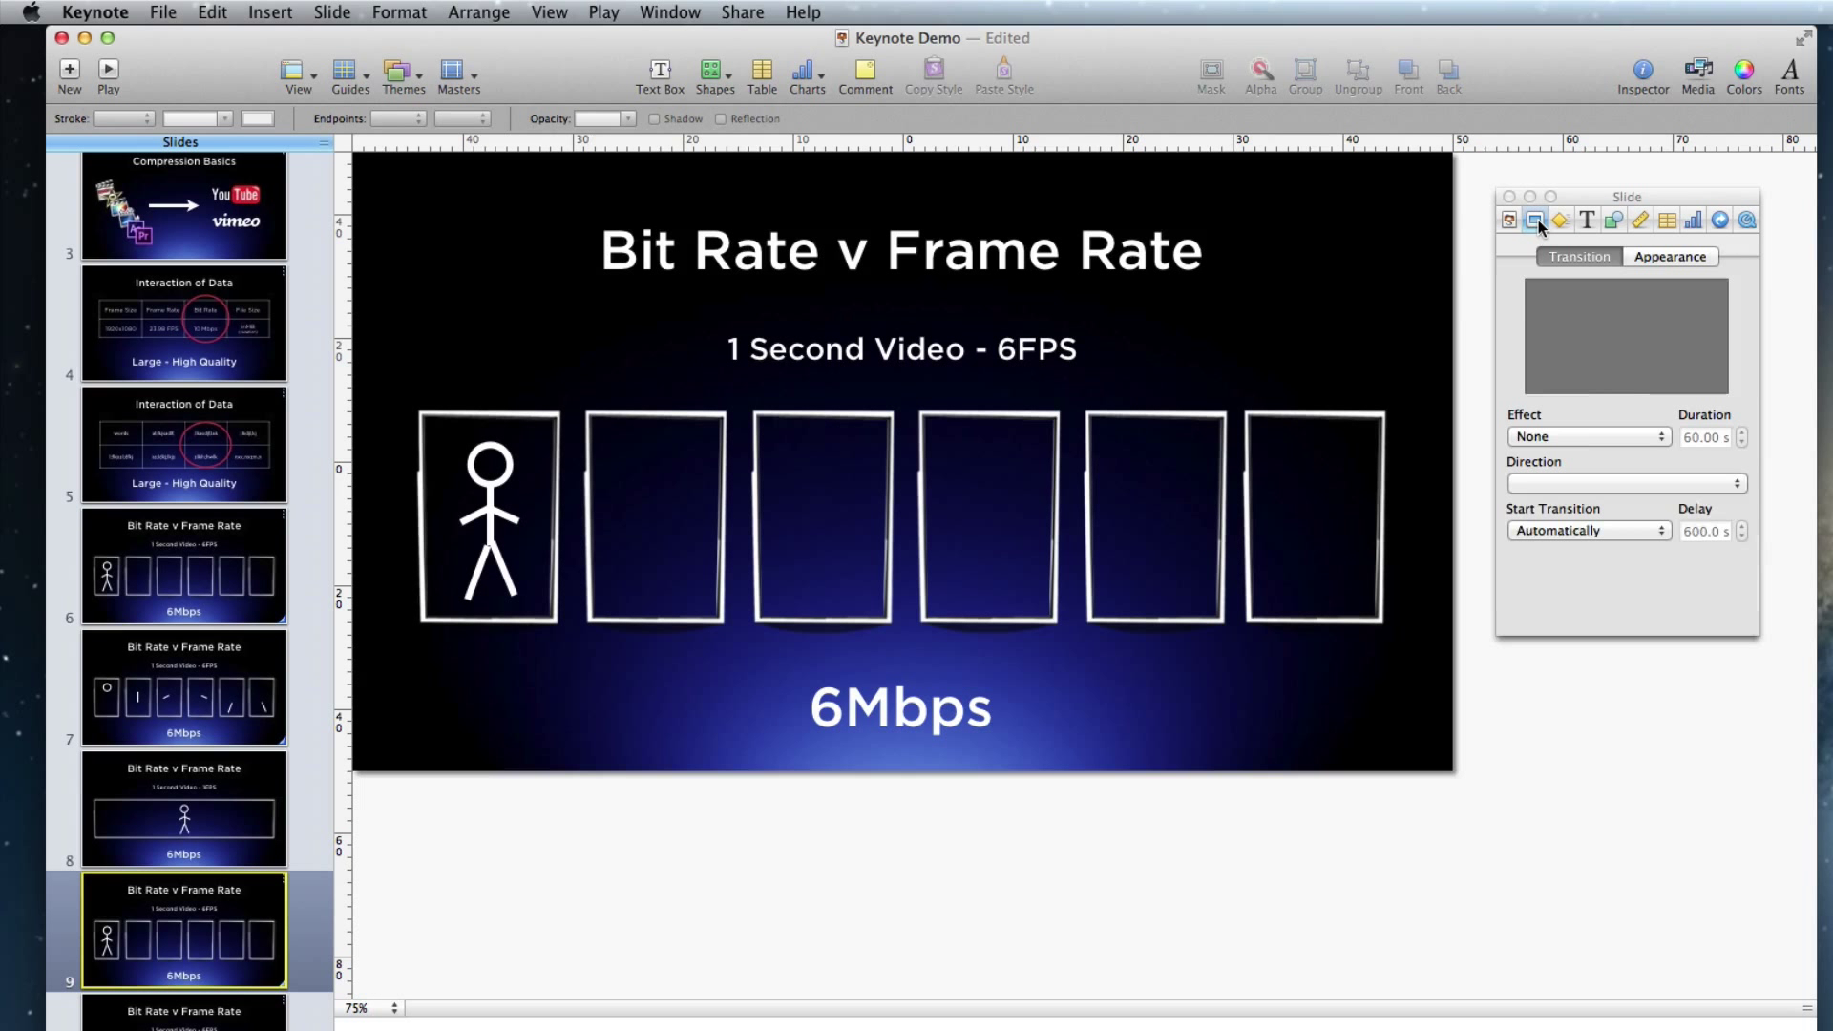
{"action": "left_click", "coordinate": [1551, 436]}
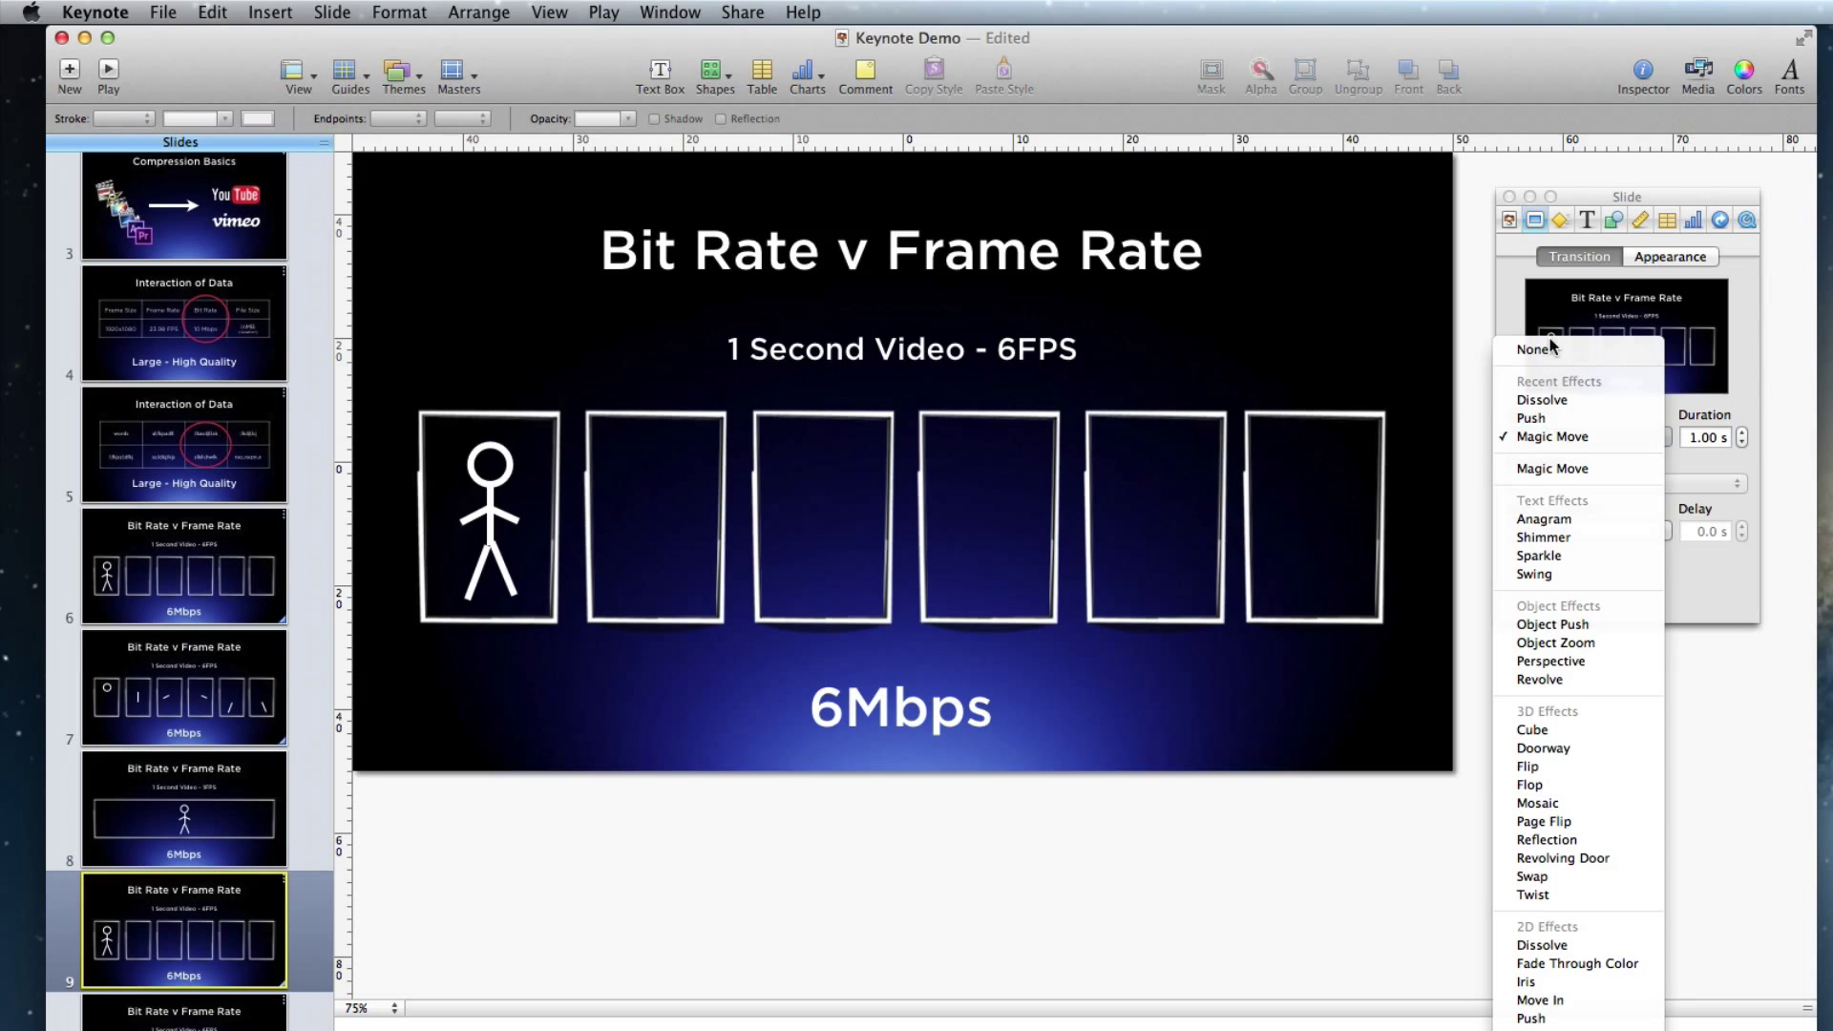
{"action": "left_click", "coordinate": [1551, 348]}
{"action": "left_click", "coordinate": [1562, 439]}
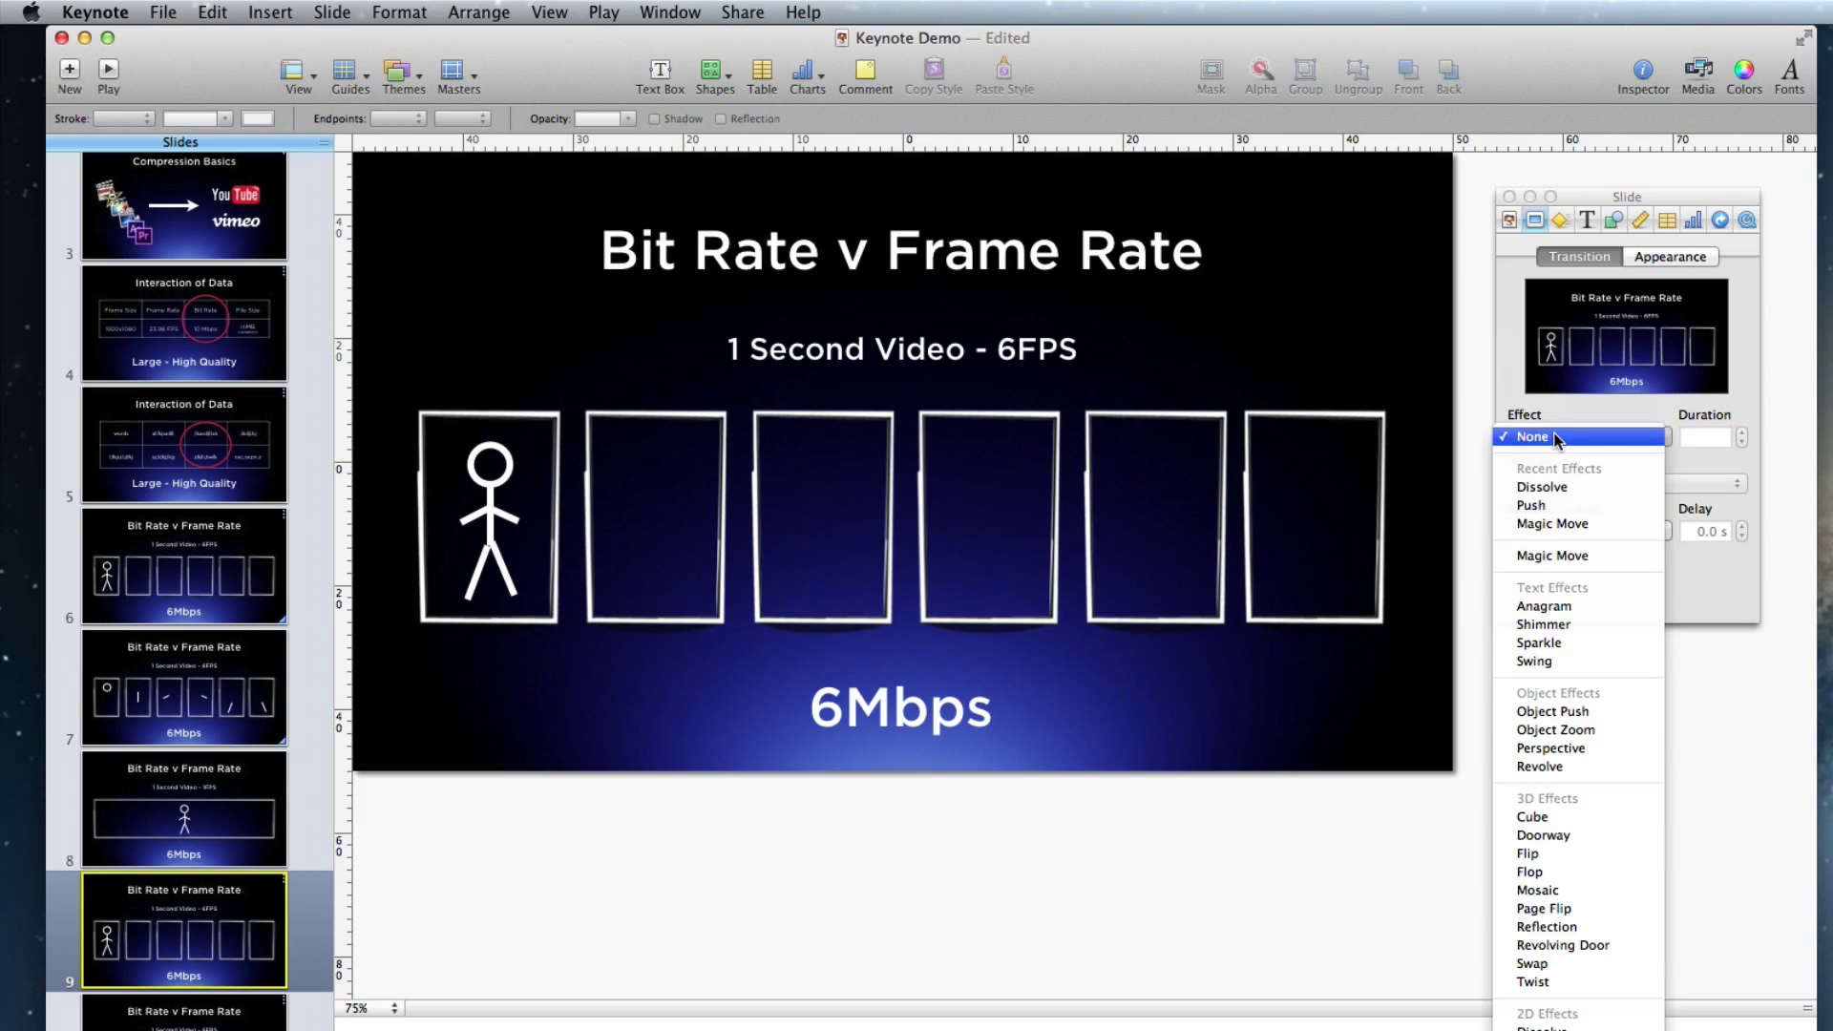
{"action": "left_click", "coordinate": [1553, 524]}
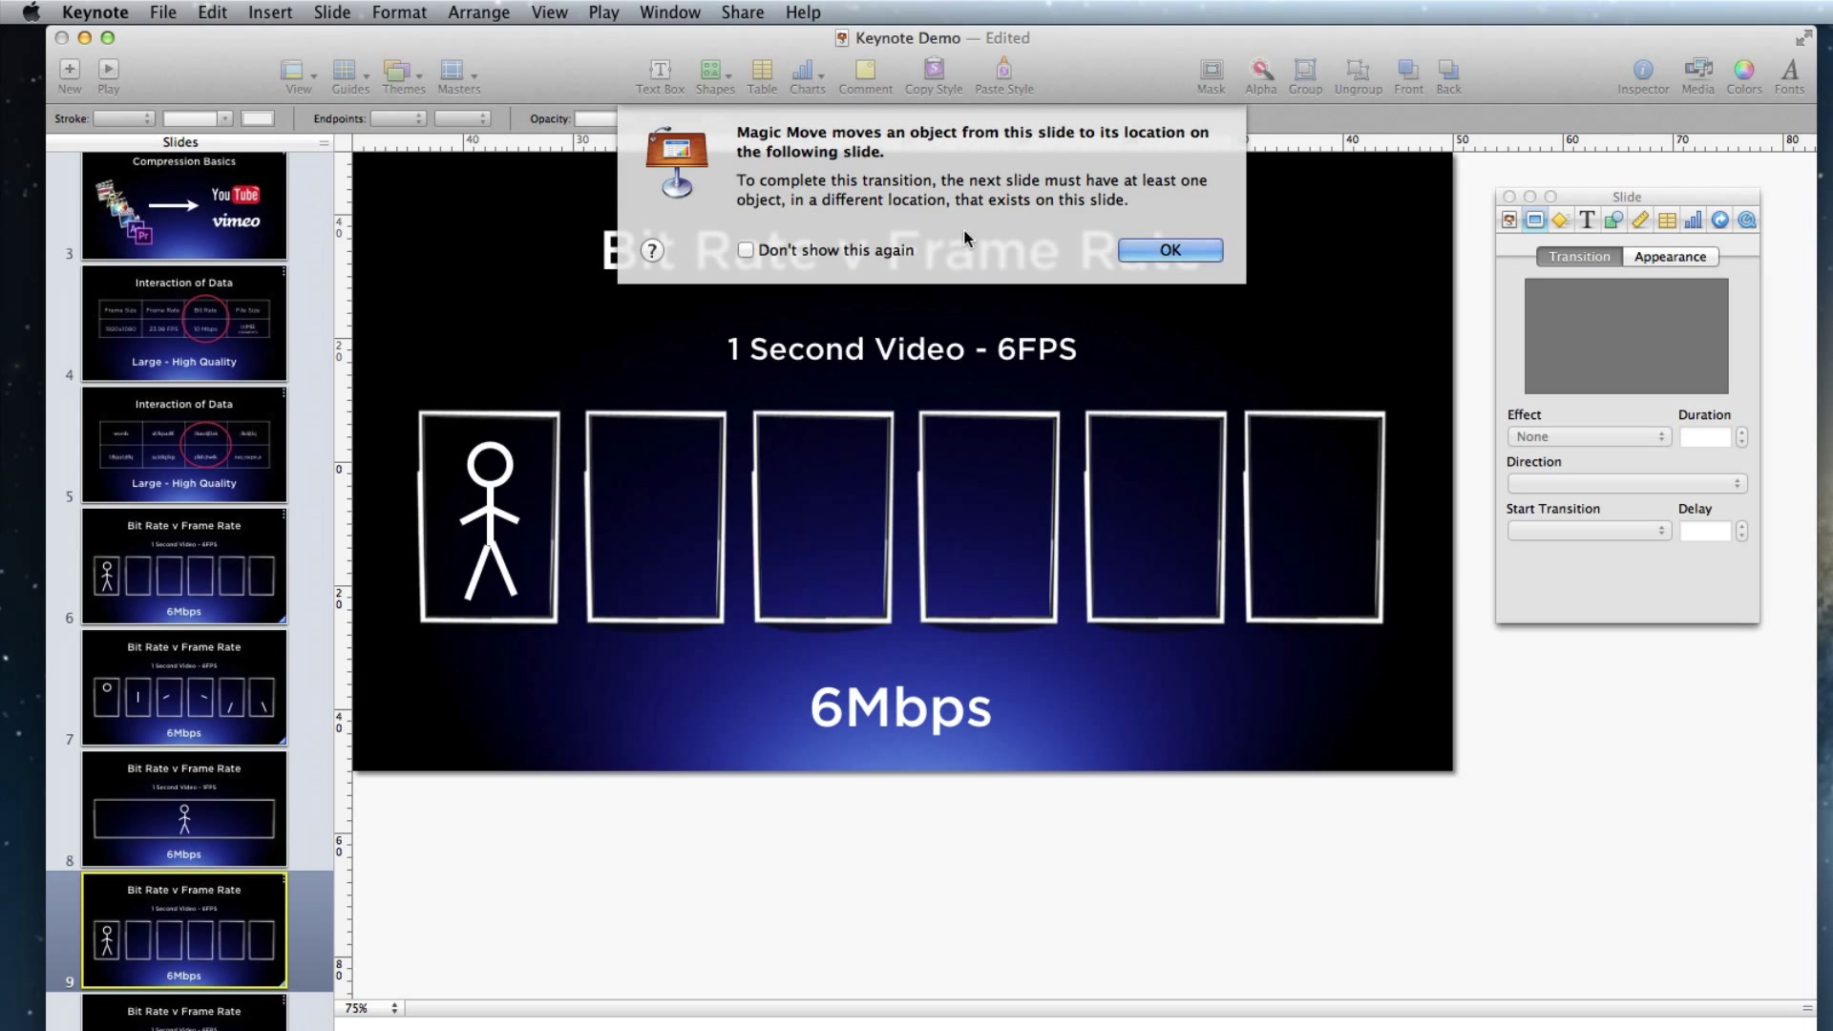
{"action": "left_click", "coordinate": [1153, 248]}
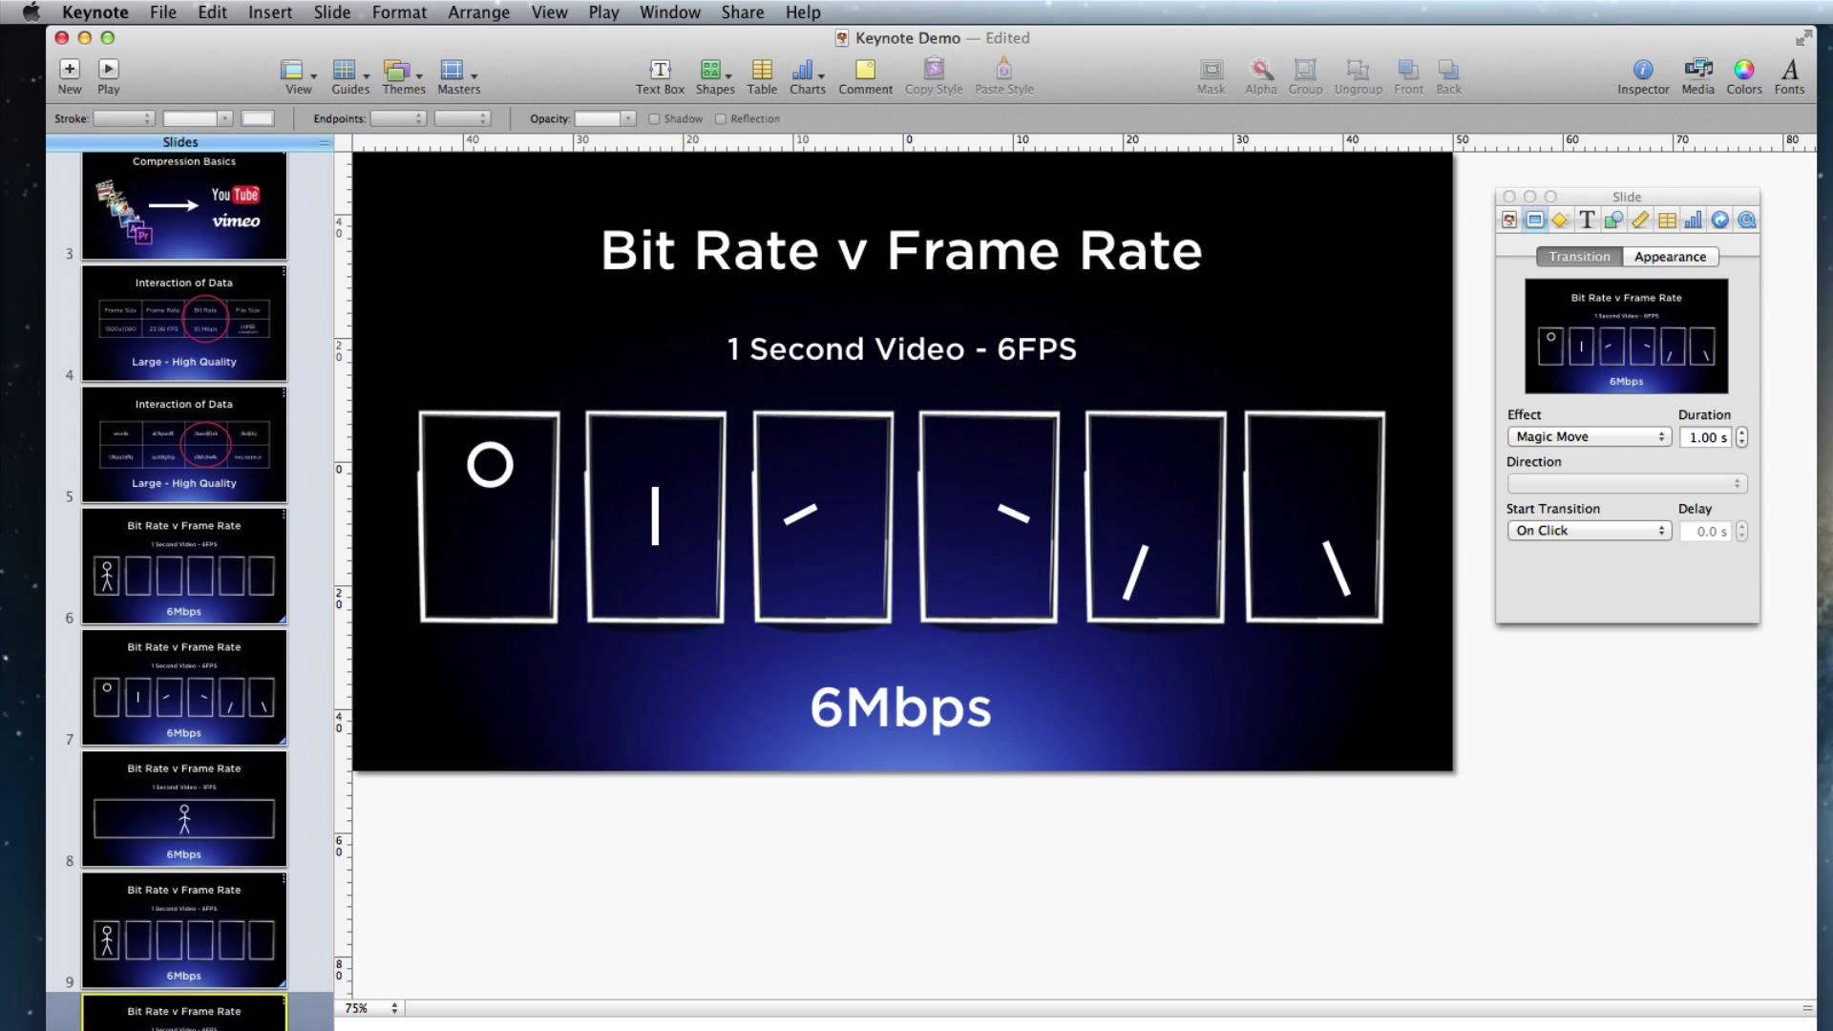
Step: Set the 6Mbps caption's build-in effect to None, removing its Move In build
{"action": "left_click", "coordinate": [856, 844]}
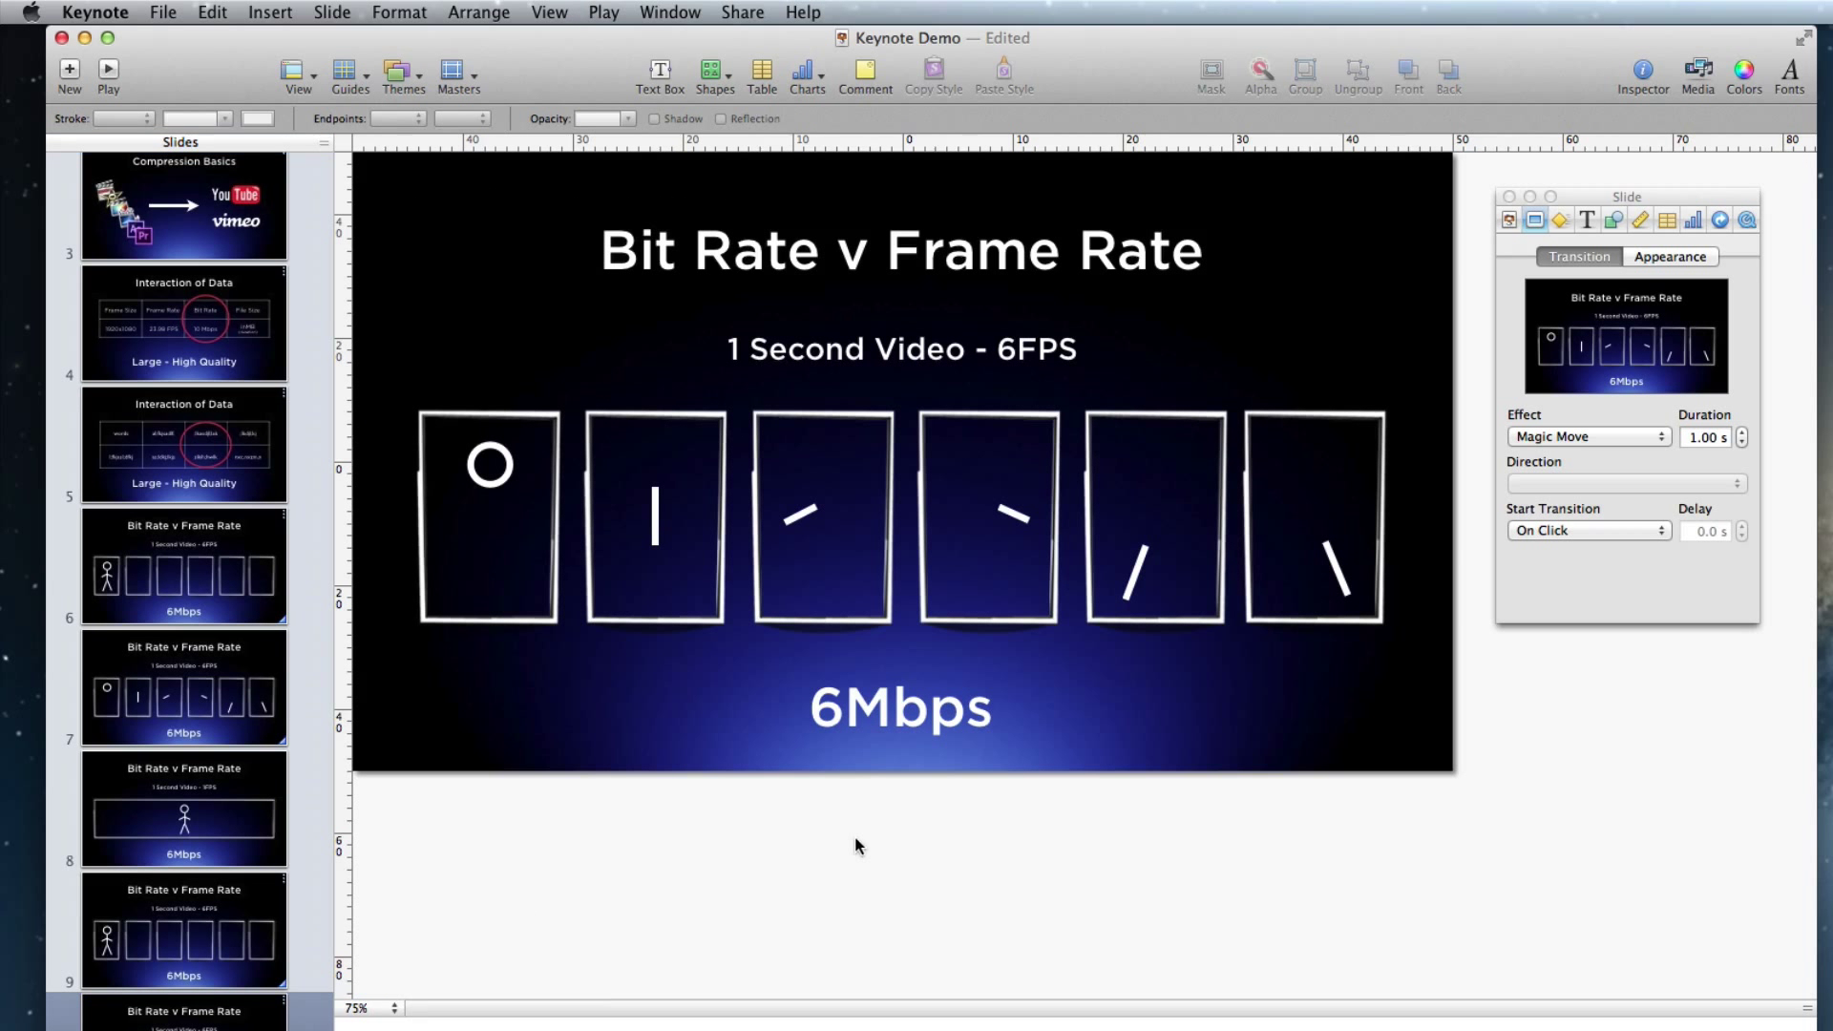
{"action": "left_click", "coordinate": [884, 722]}
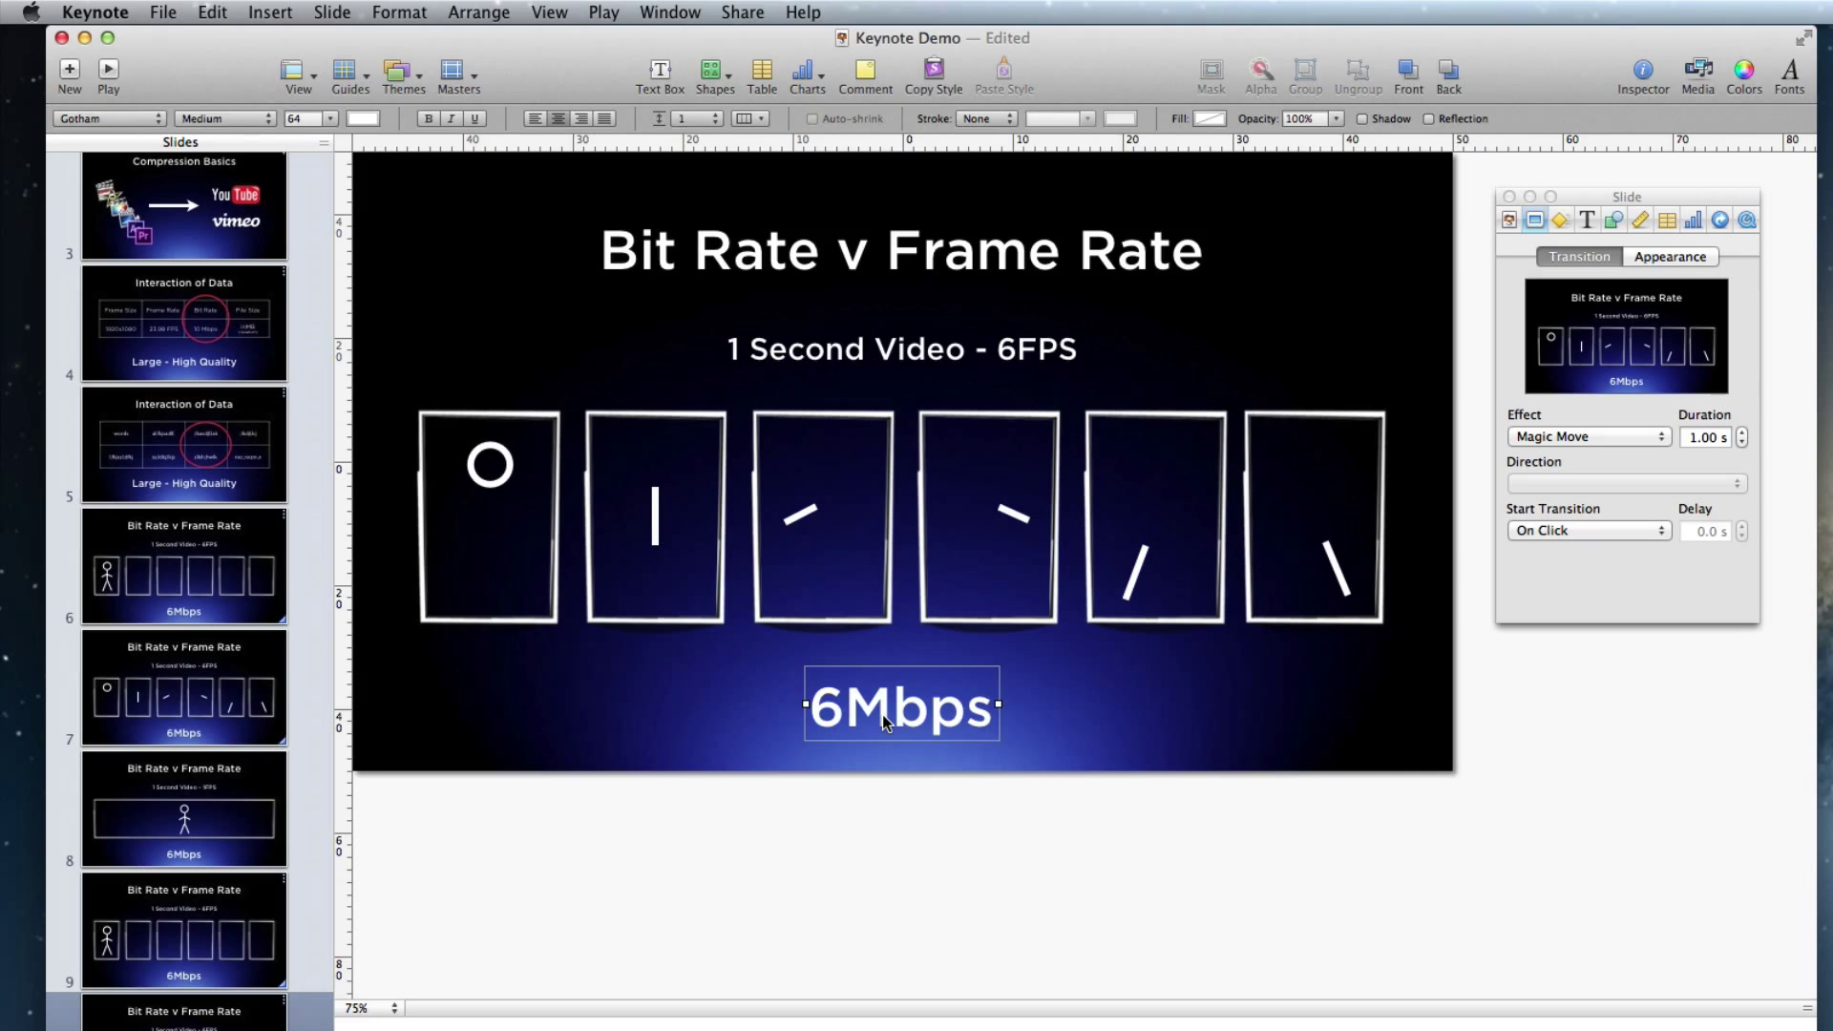
{"action": "left_click", "coordinate": [1560, 220]}
{"action": "left_click", "coordinate": [1566, 431]}
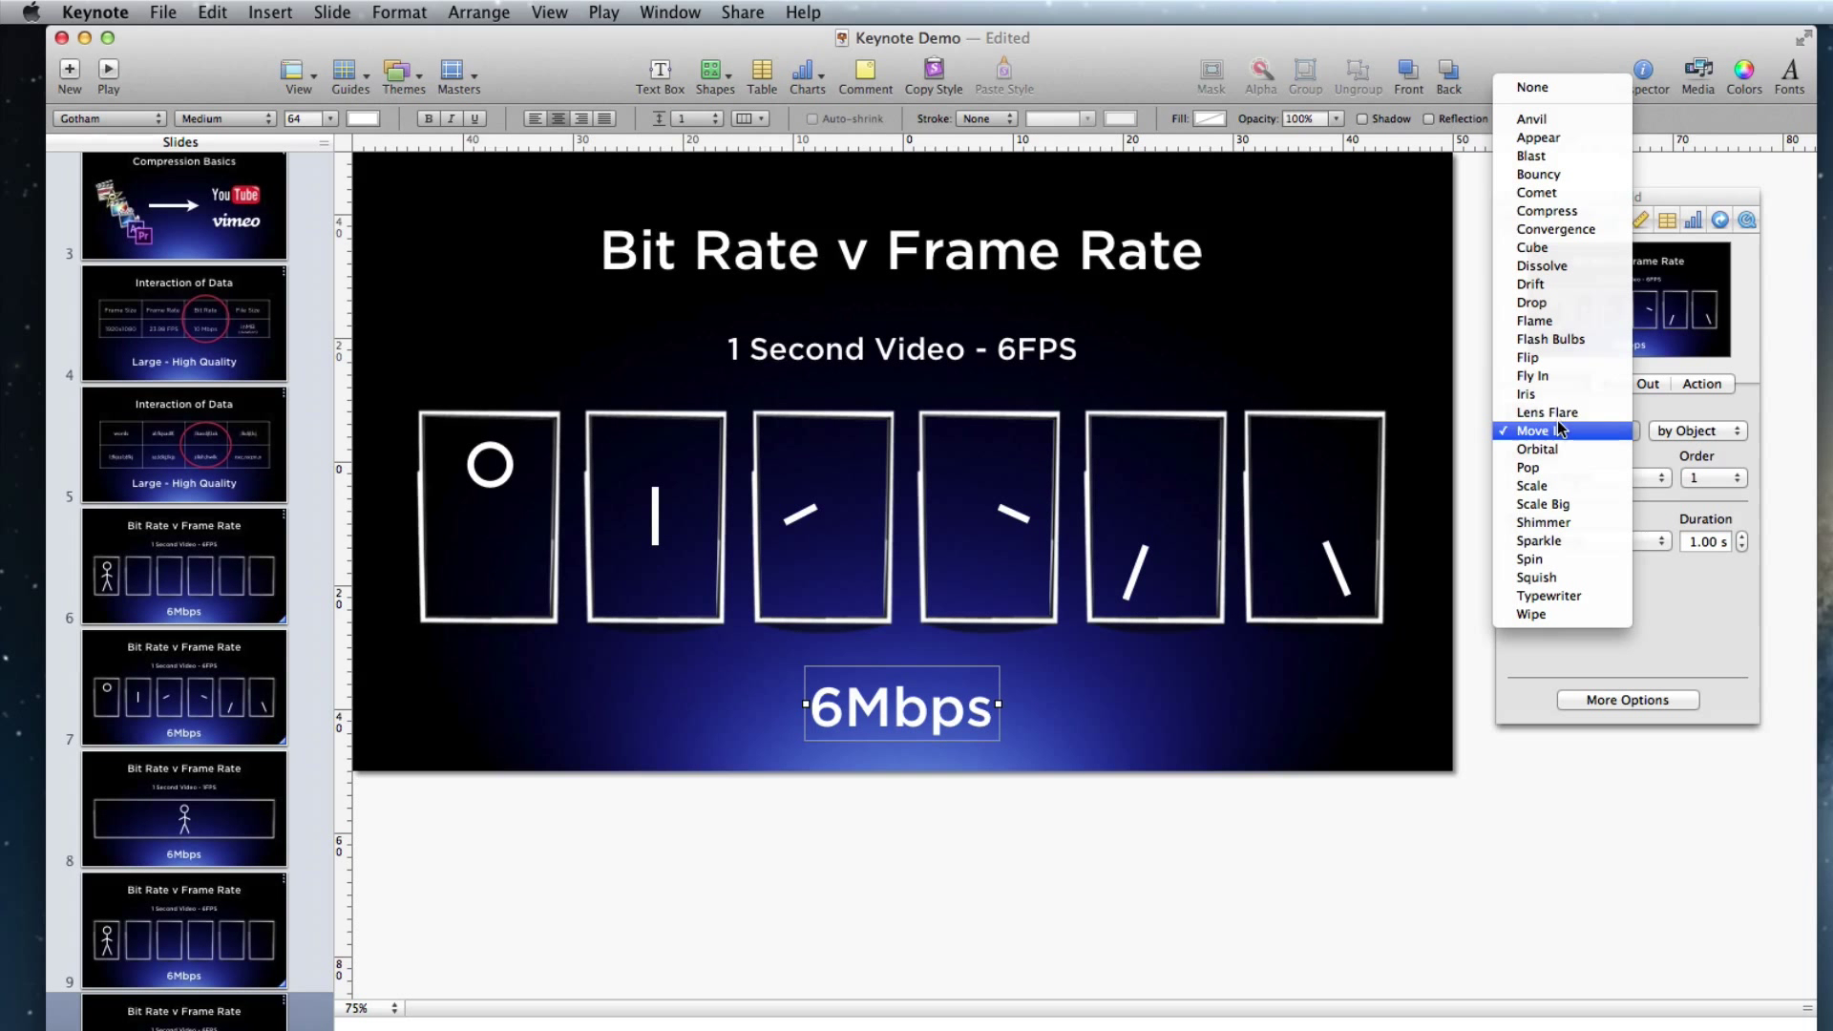
{"action": "left_click", "coordinate": [1541, 91]}
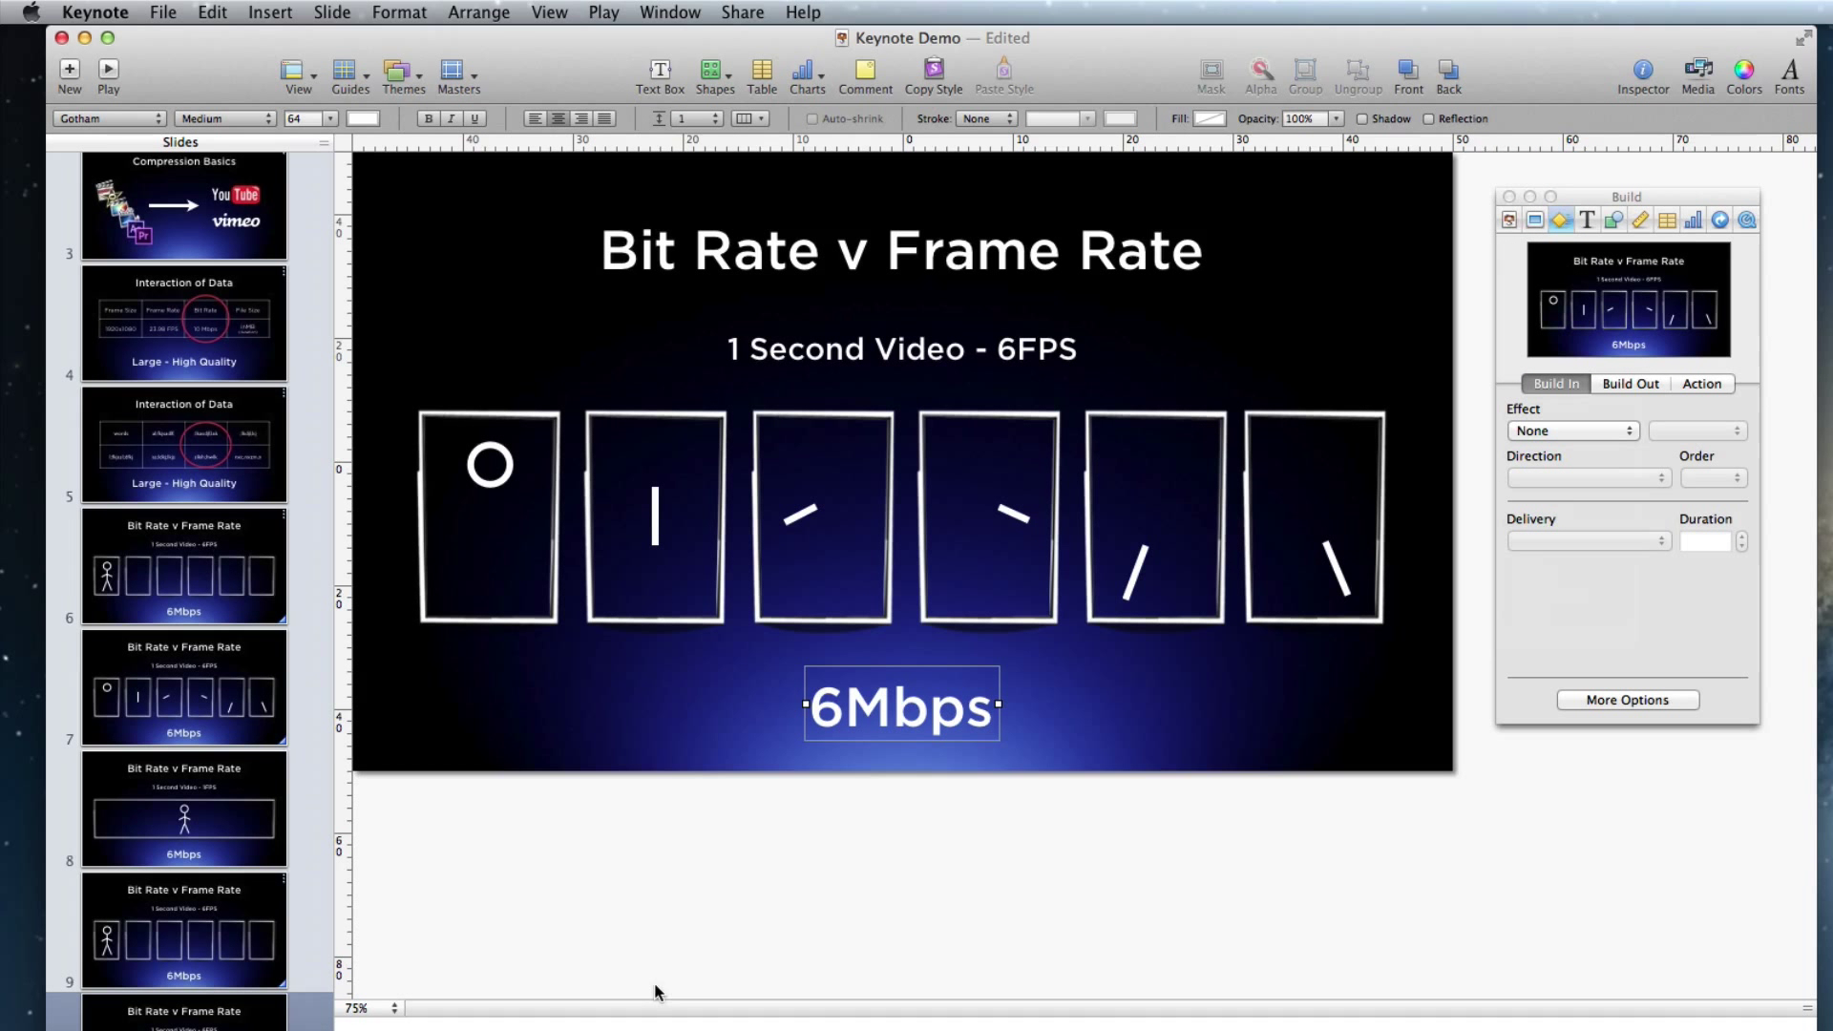
{"action": "left_click", "coordinate": [169, 937]}
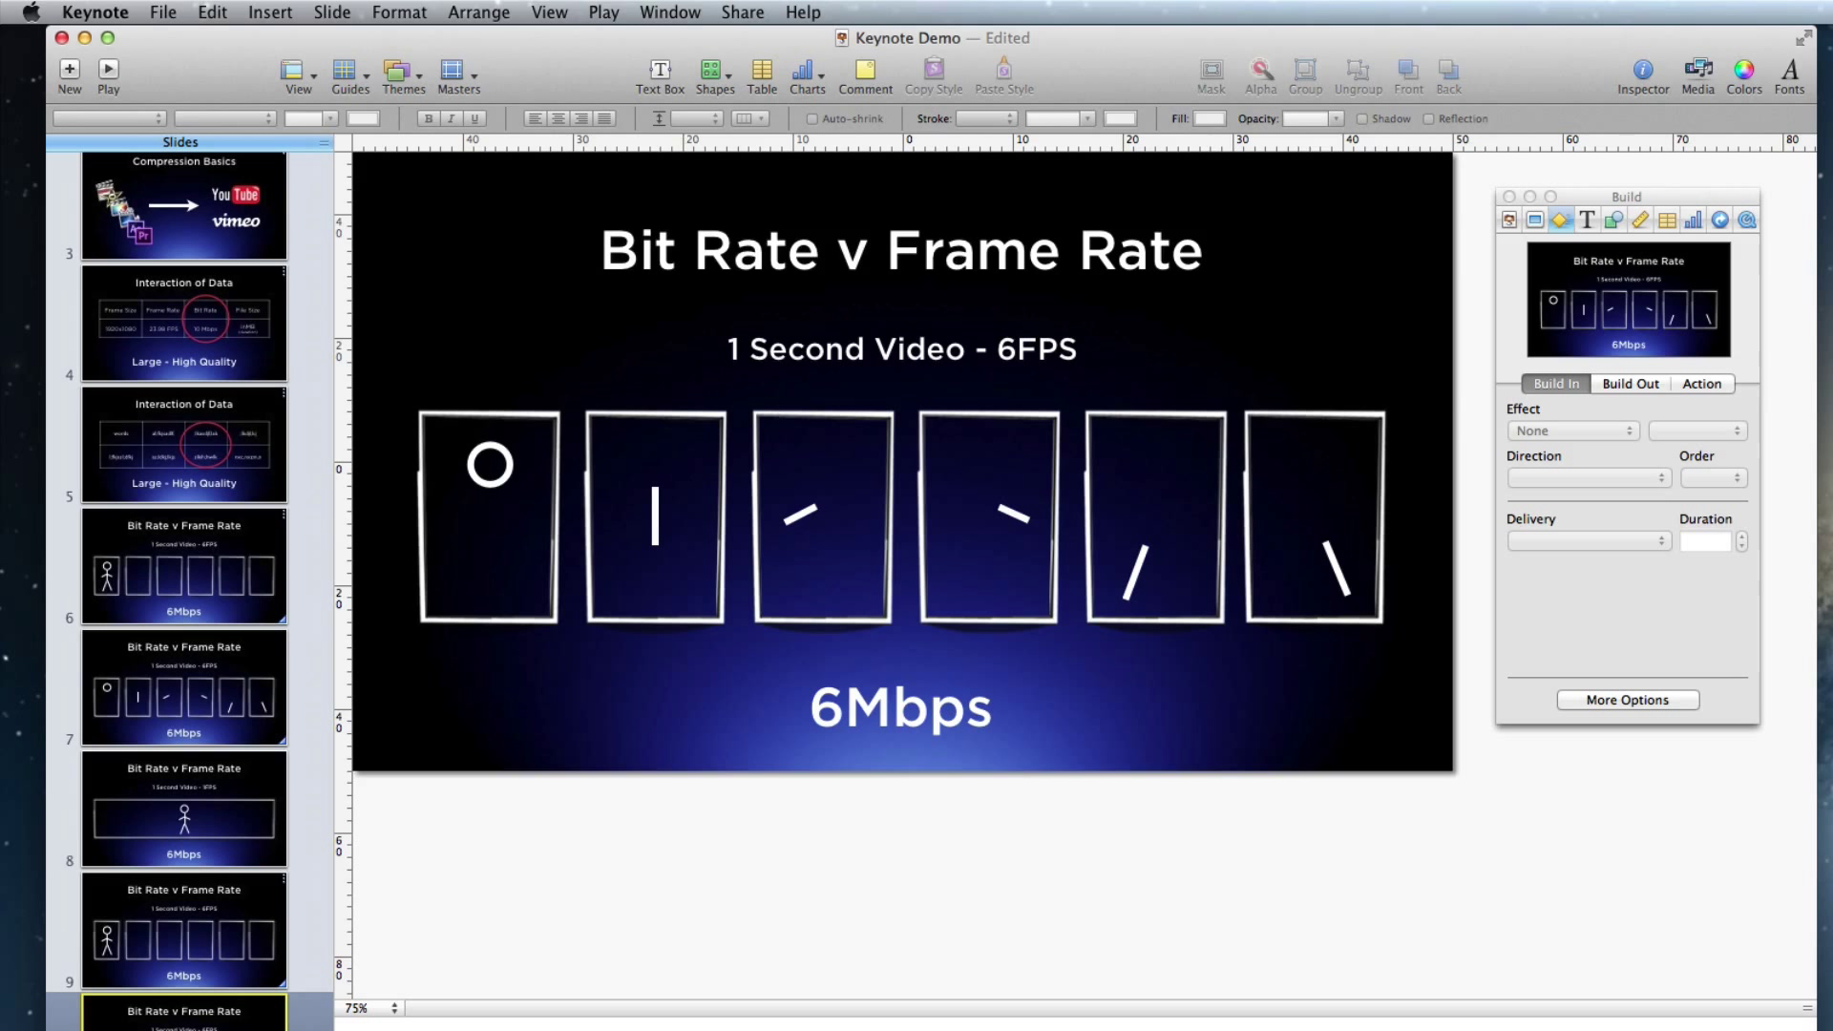
{"action": "scroll", "coordinate": [184, 573], "scroll_direction": "down", "scroll_amount": 2}
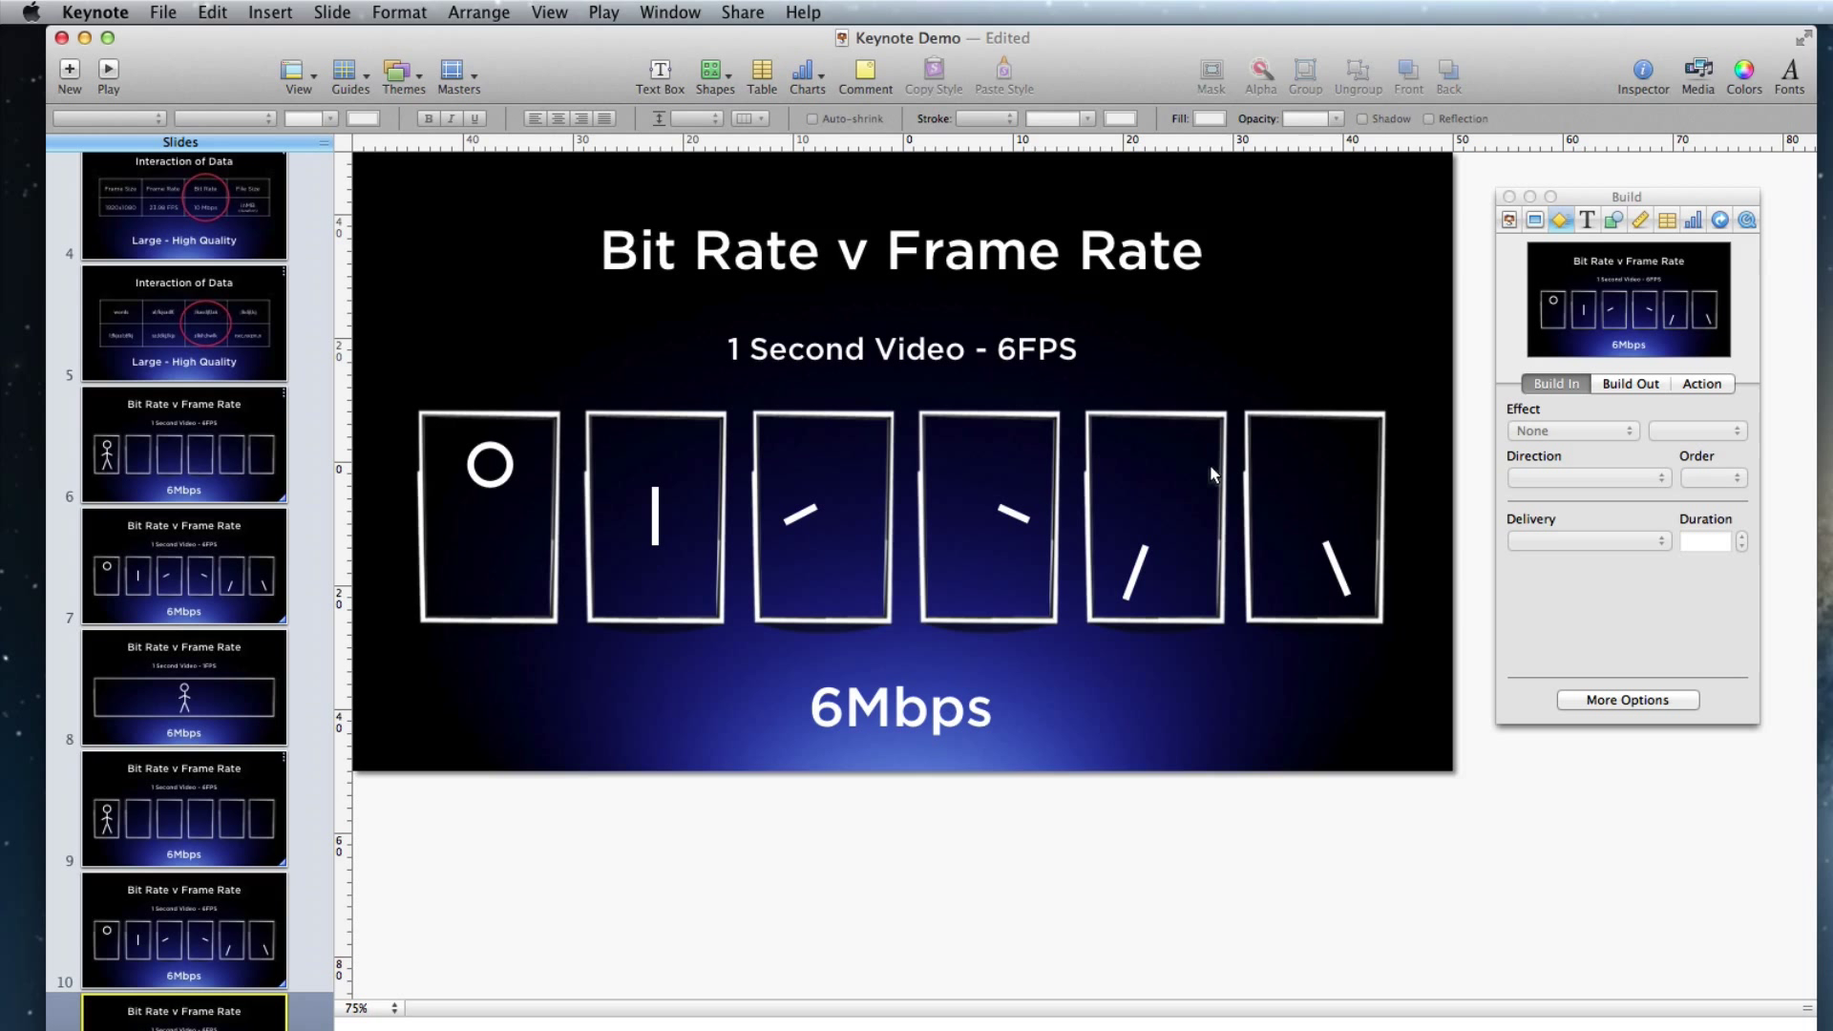
{"action": "left_click", "coordinate": [242, 614]}
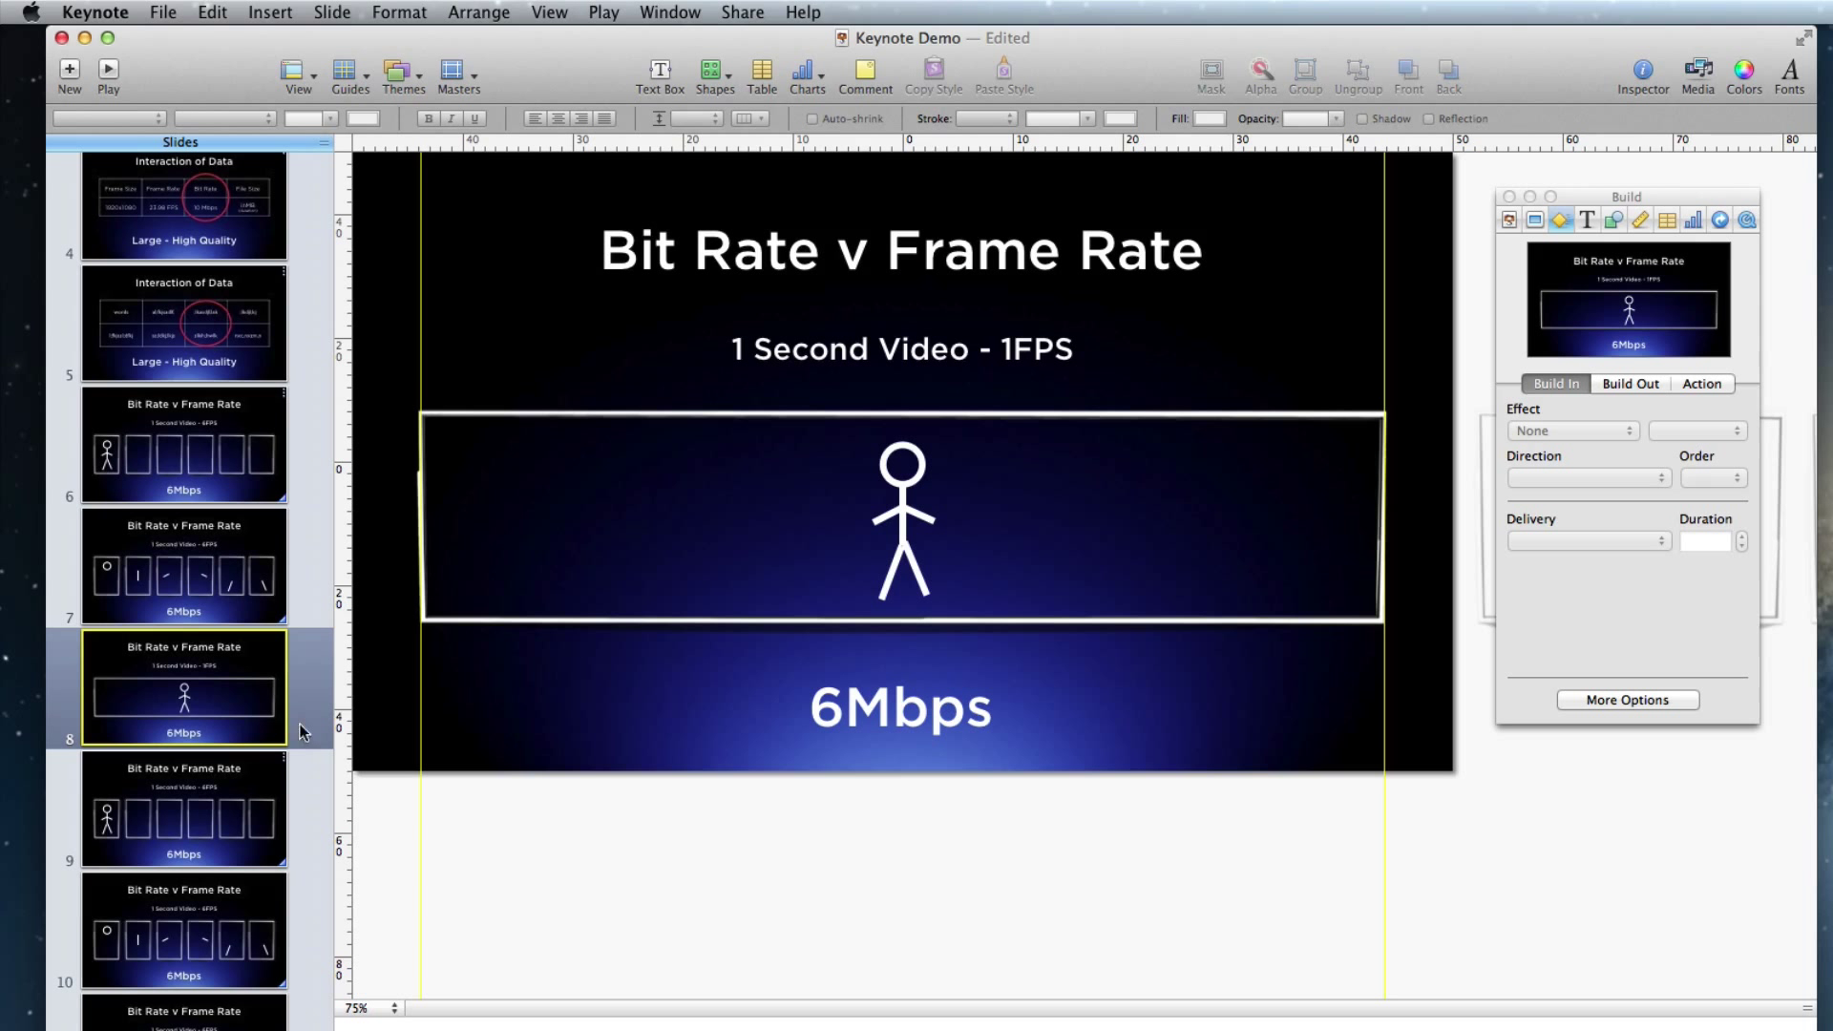
{"action": "left_click", "coordinate": [191, 974]}
{"action": "left_click", "coordinate": [173, 849]}
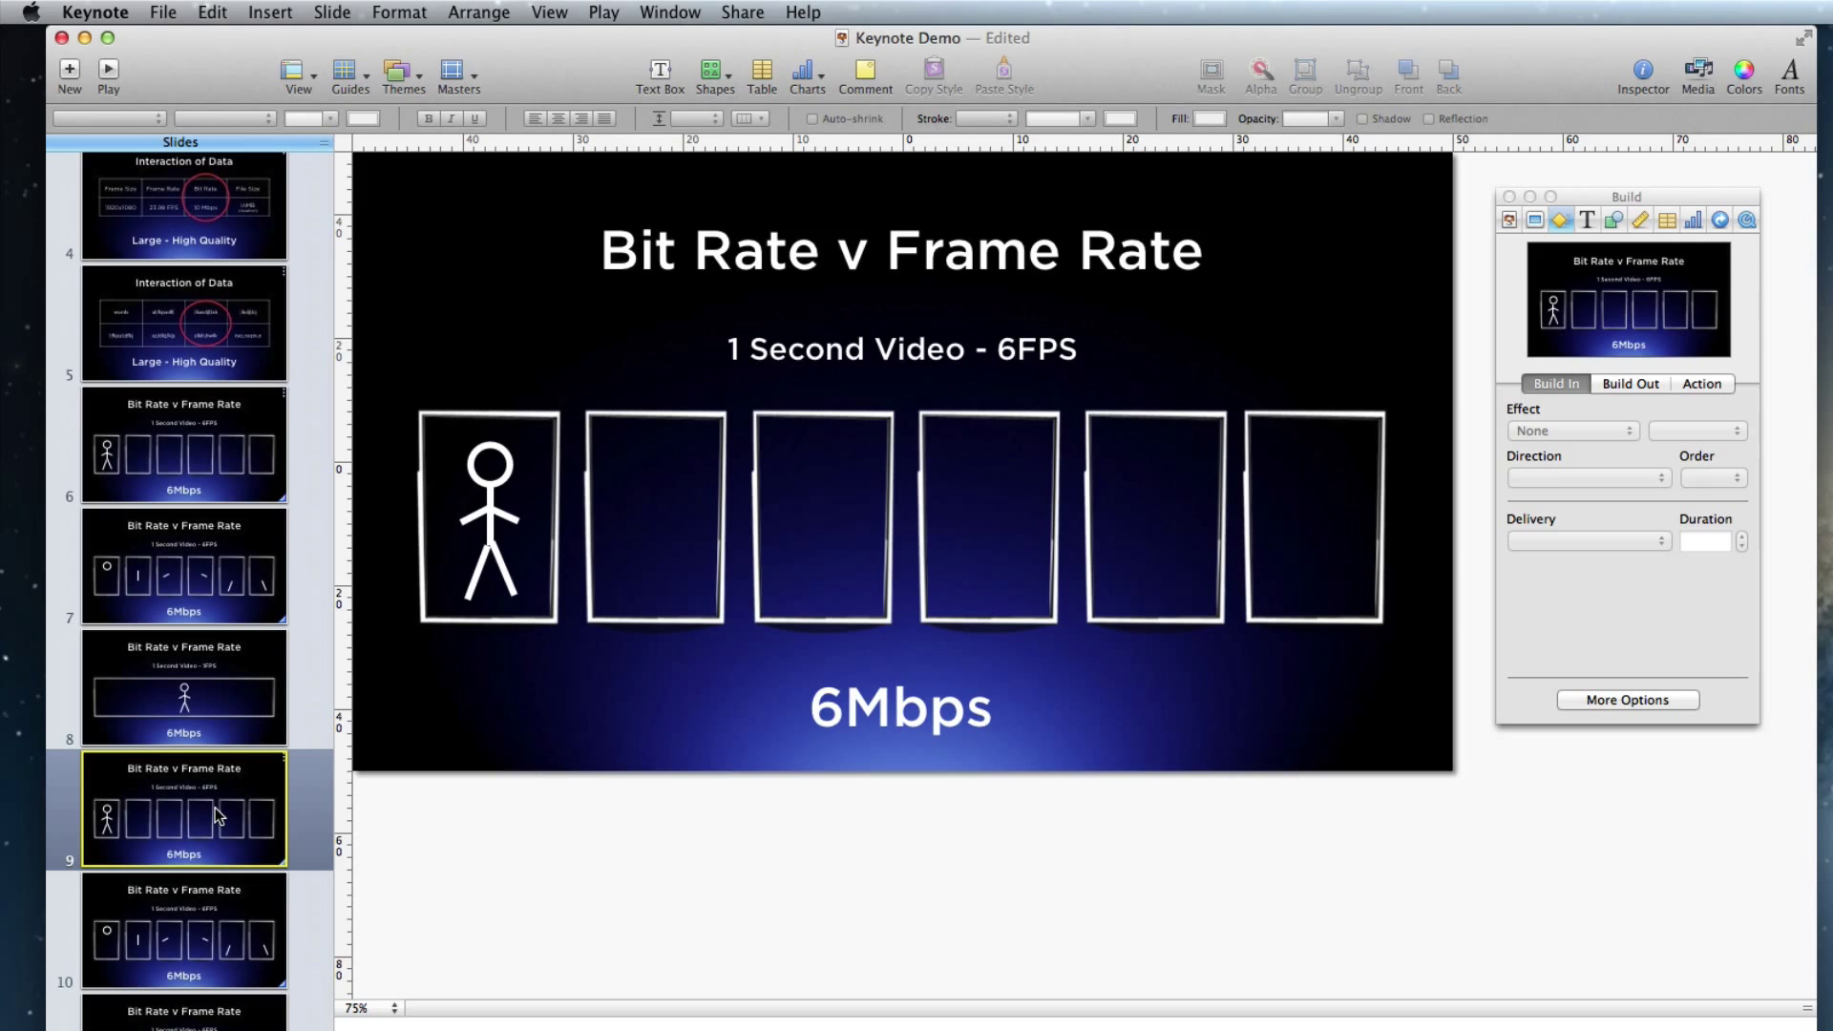
{"action": "left_click", "coordinate": [212, 912]}
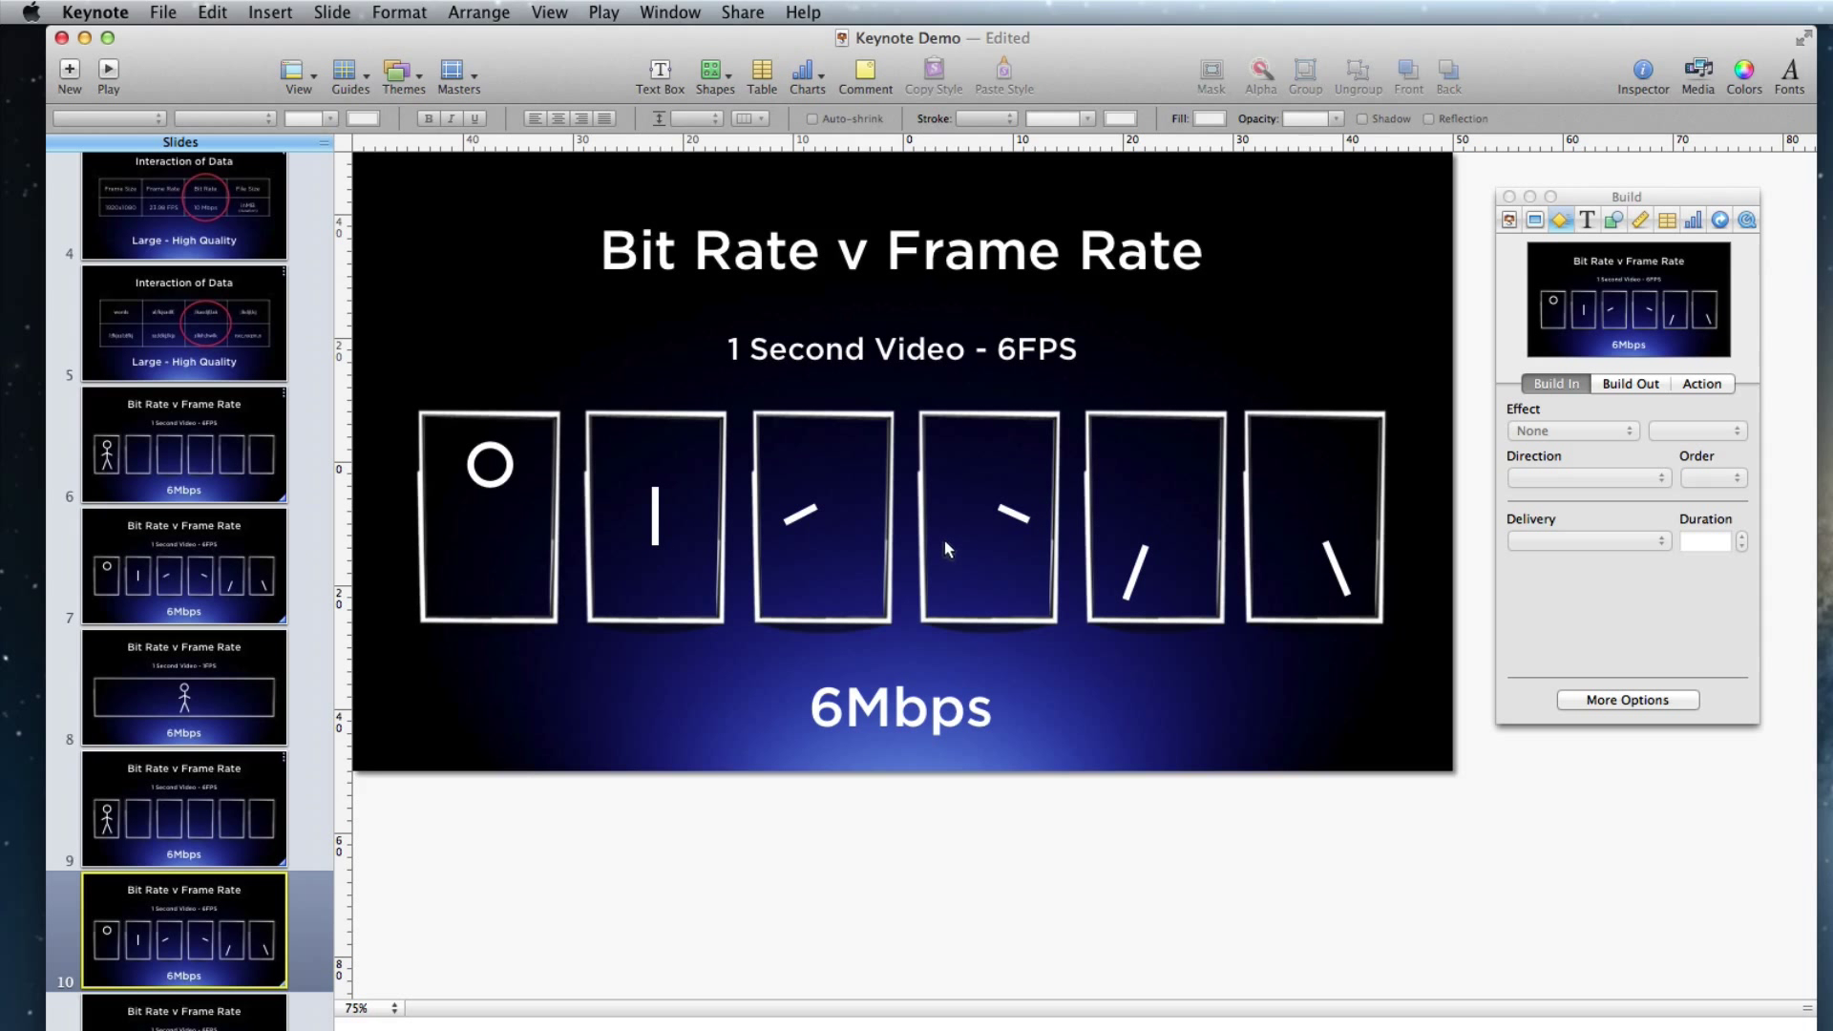
{"action": "left_click", "coordinate": [184, 1012]}
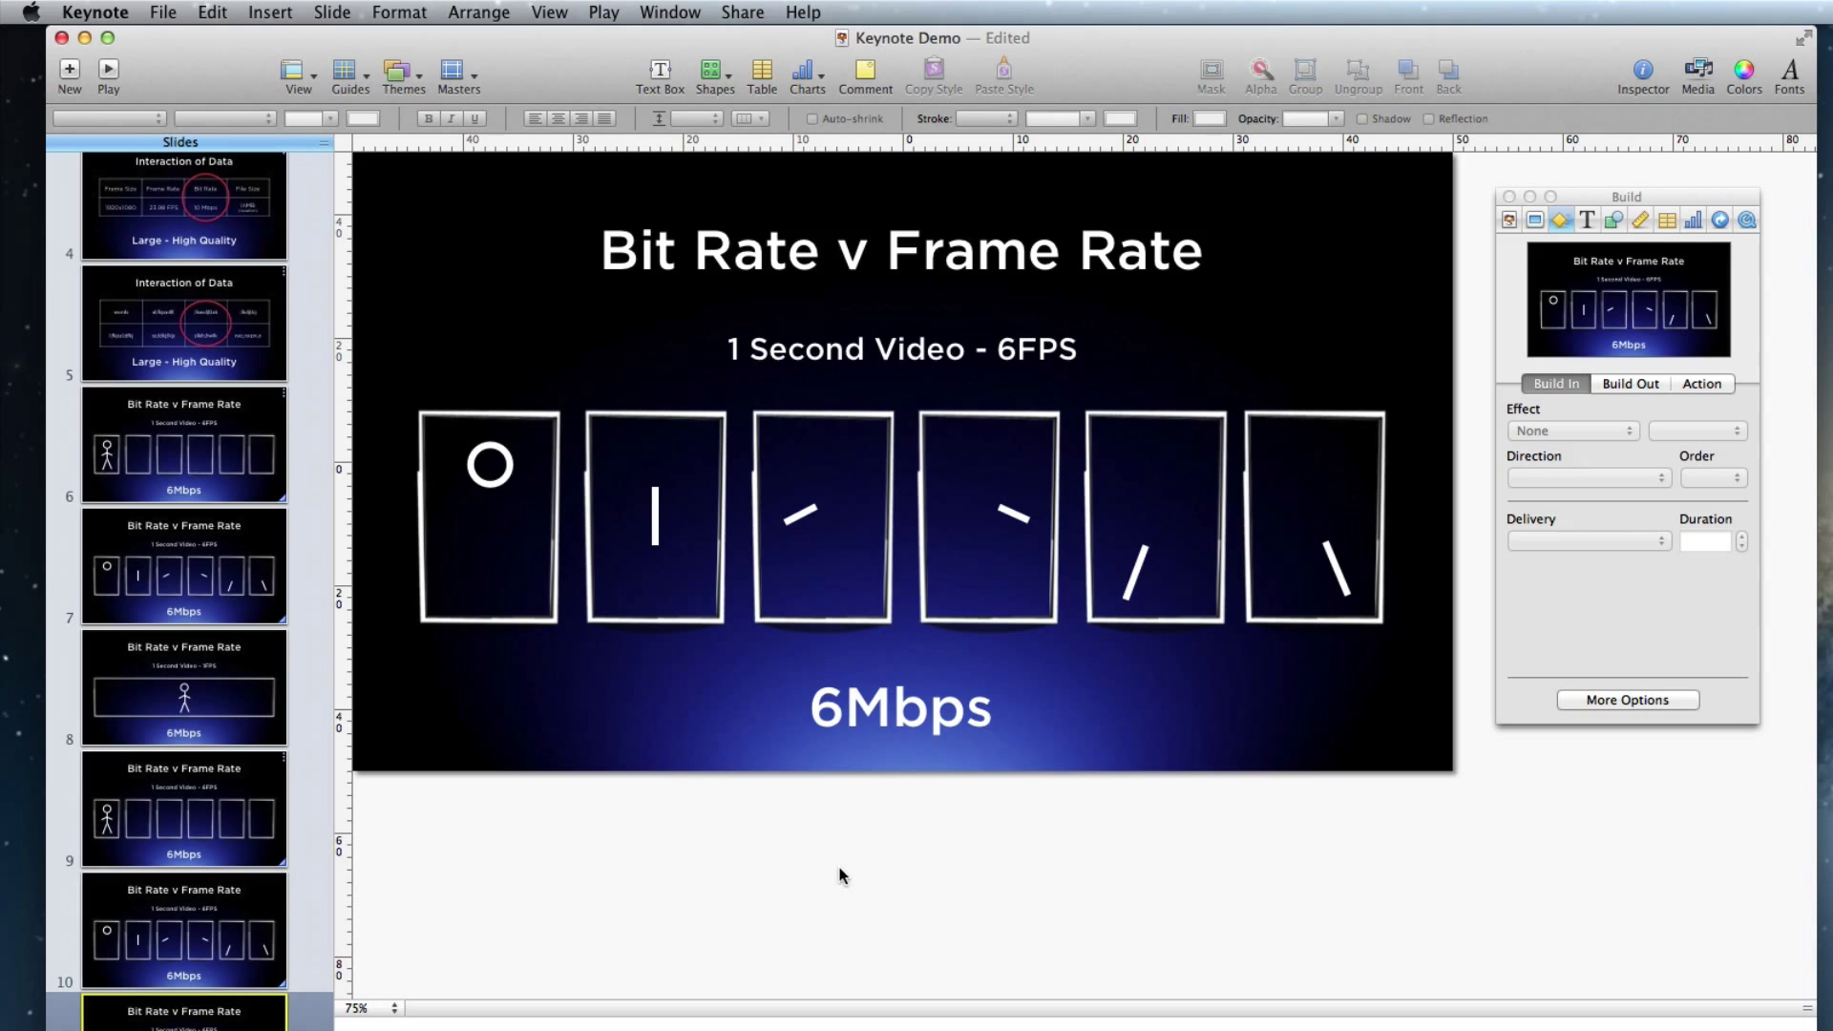
Step: Select all six frame rectangles and unlock them via Arrange > Unlock
{"action": "left_click_drag", "start_coordinate": [703, 660], "coordinate": [743, 612]}
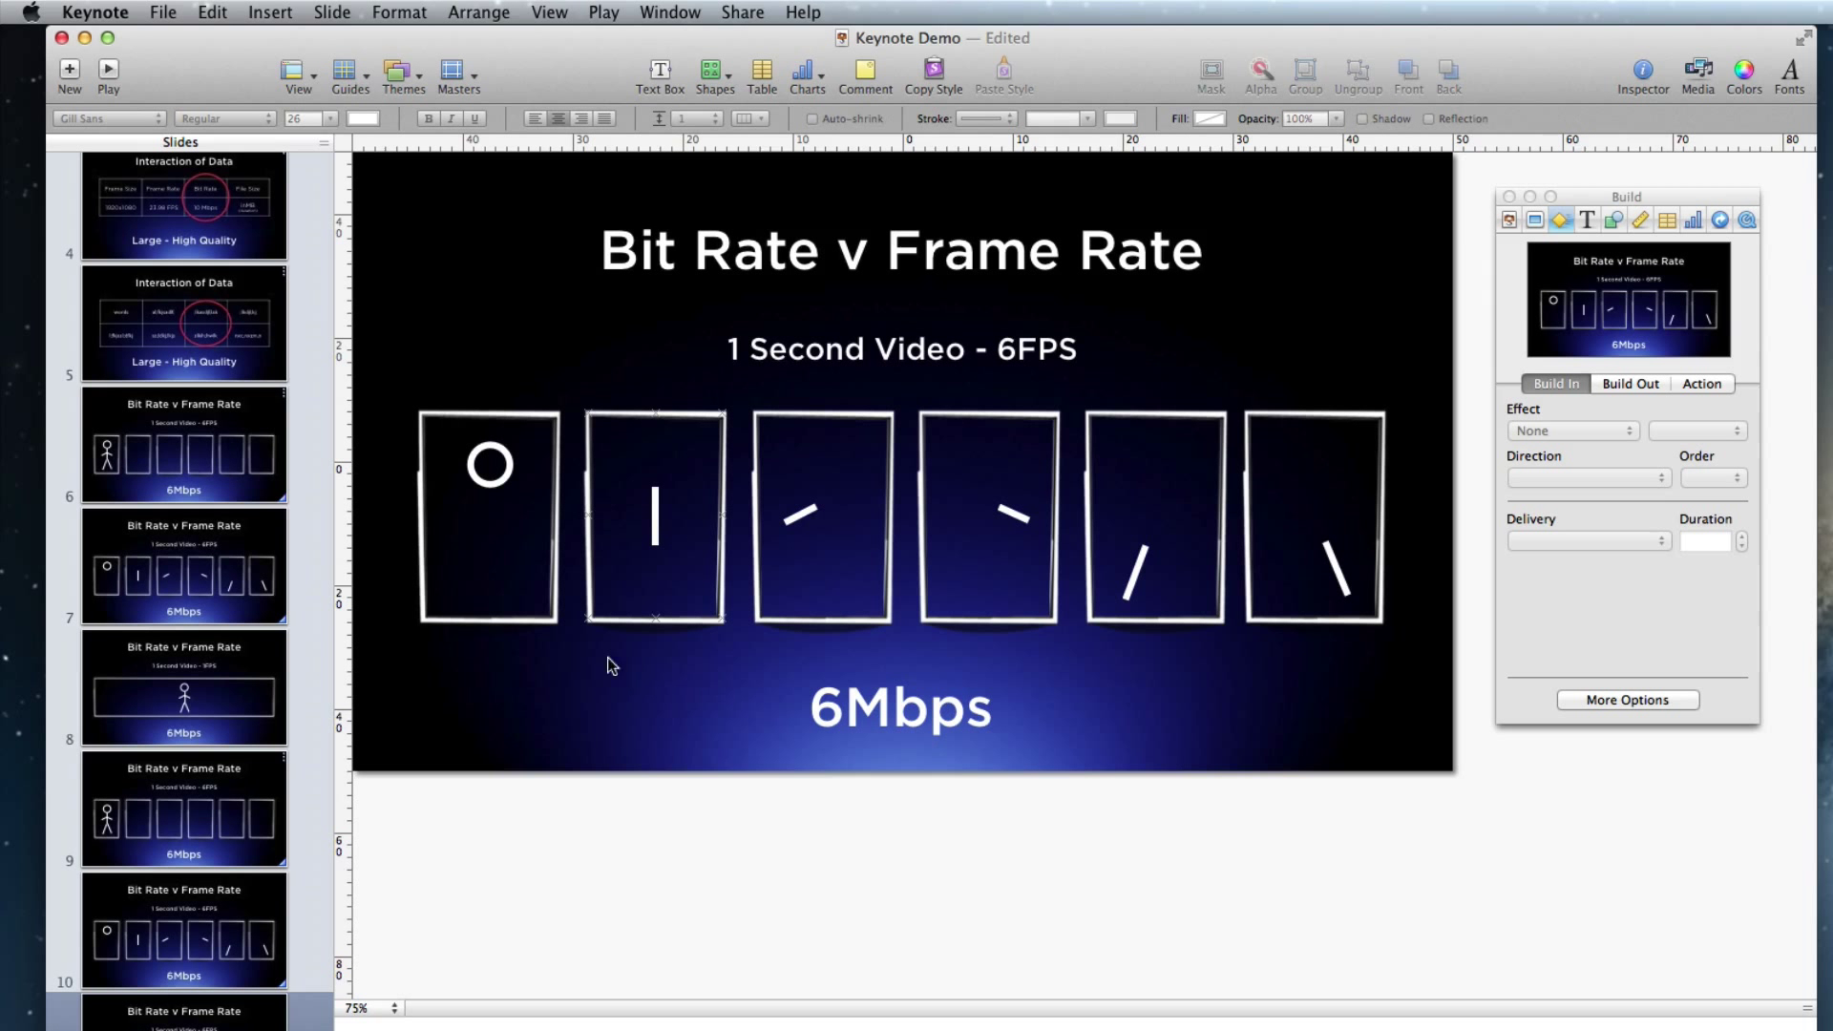
{"action": "left_click_drag", "start_coordinate": [464, 653], "coordinate": [1375, 602]}
{"action": "left_click", "coordinate": [478, 12]}
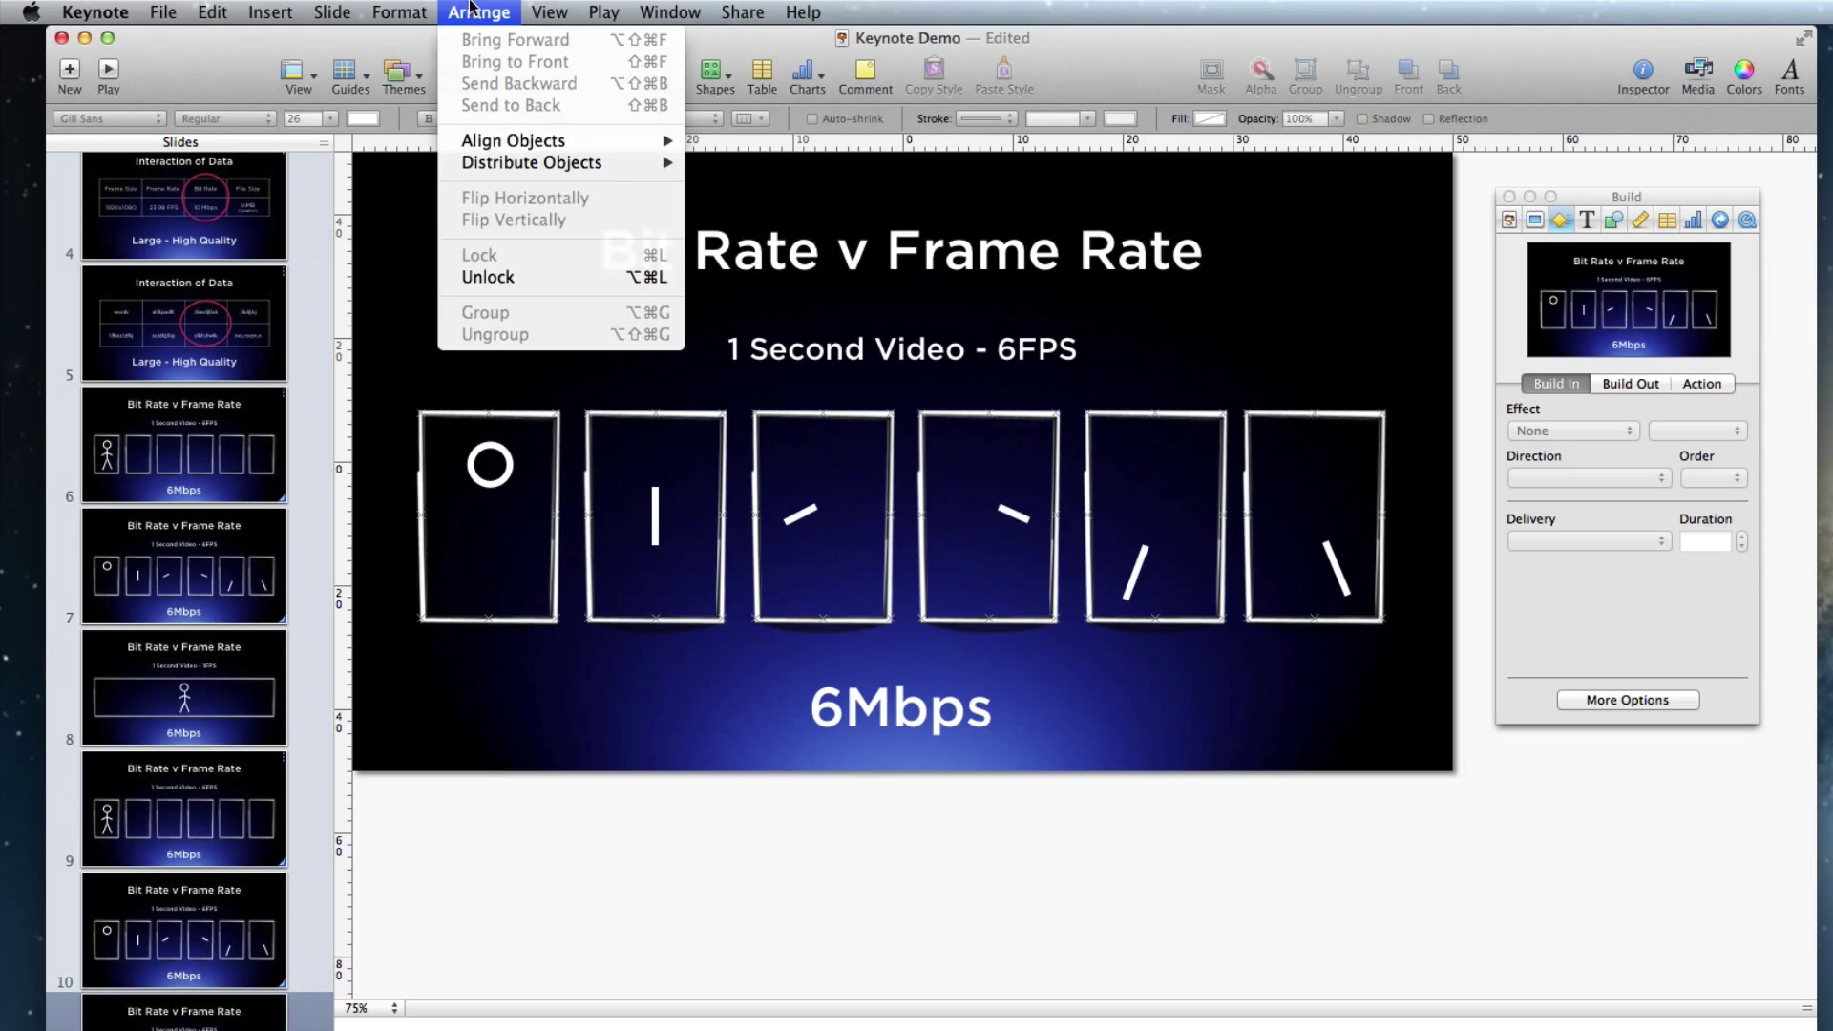
{"action": "left_click", "coordinate": [504, 279]}
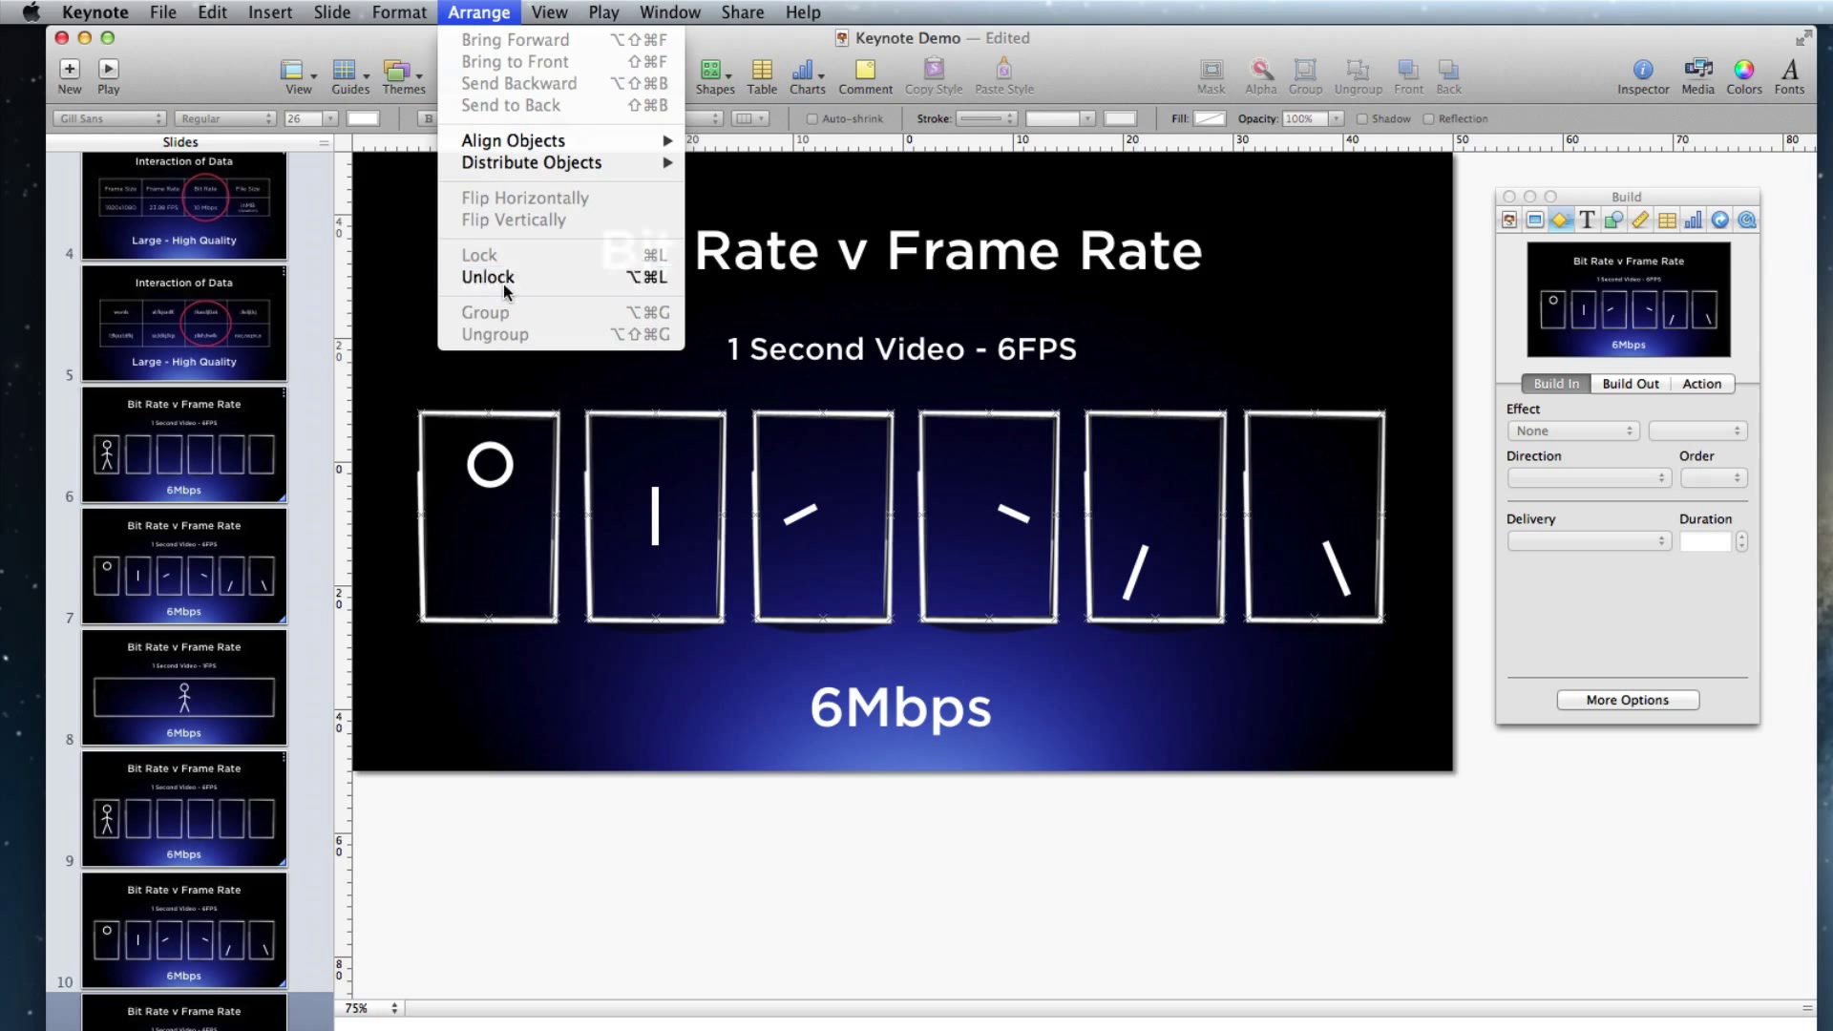
{"action": "left_click", "coordinate": [671, 678]}
Step: Drag frames two through six off the slide to the right, guided by a vertical ruler guide
{"action": "left_click_drag", "start_coordinate": [657, 654], "coordinate": [1309, 622]}
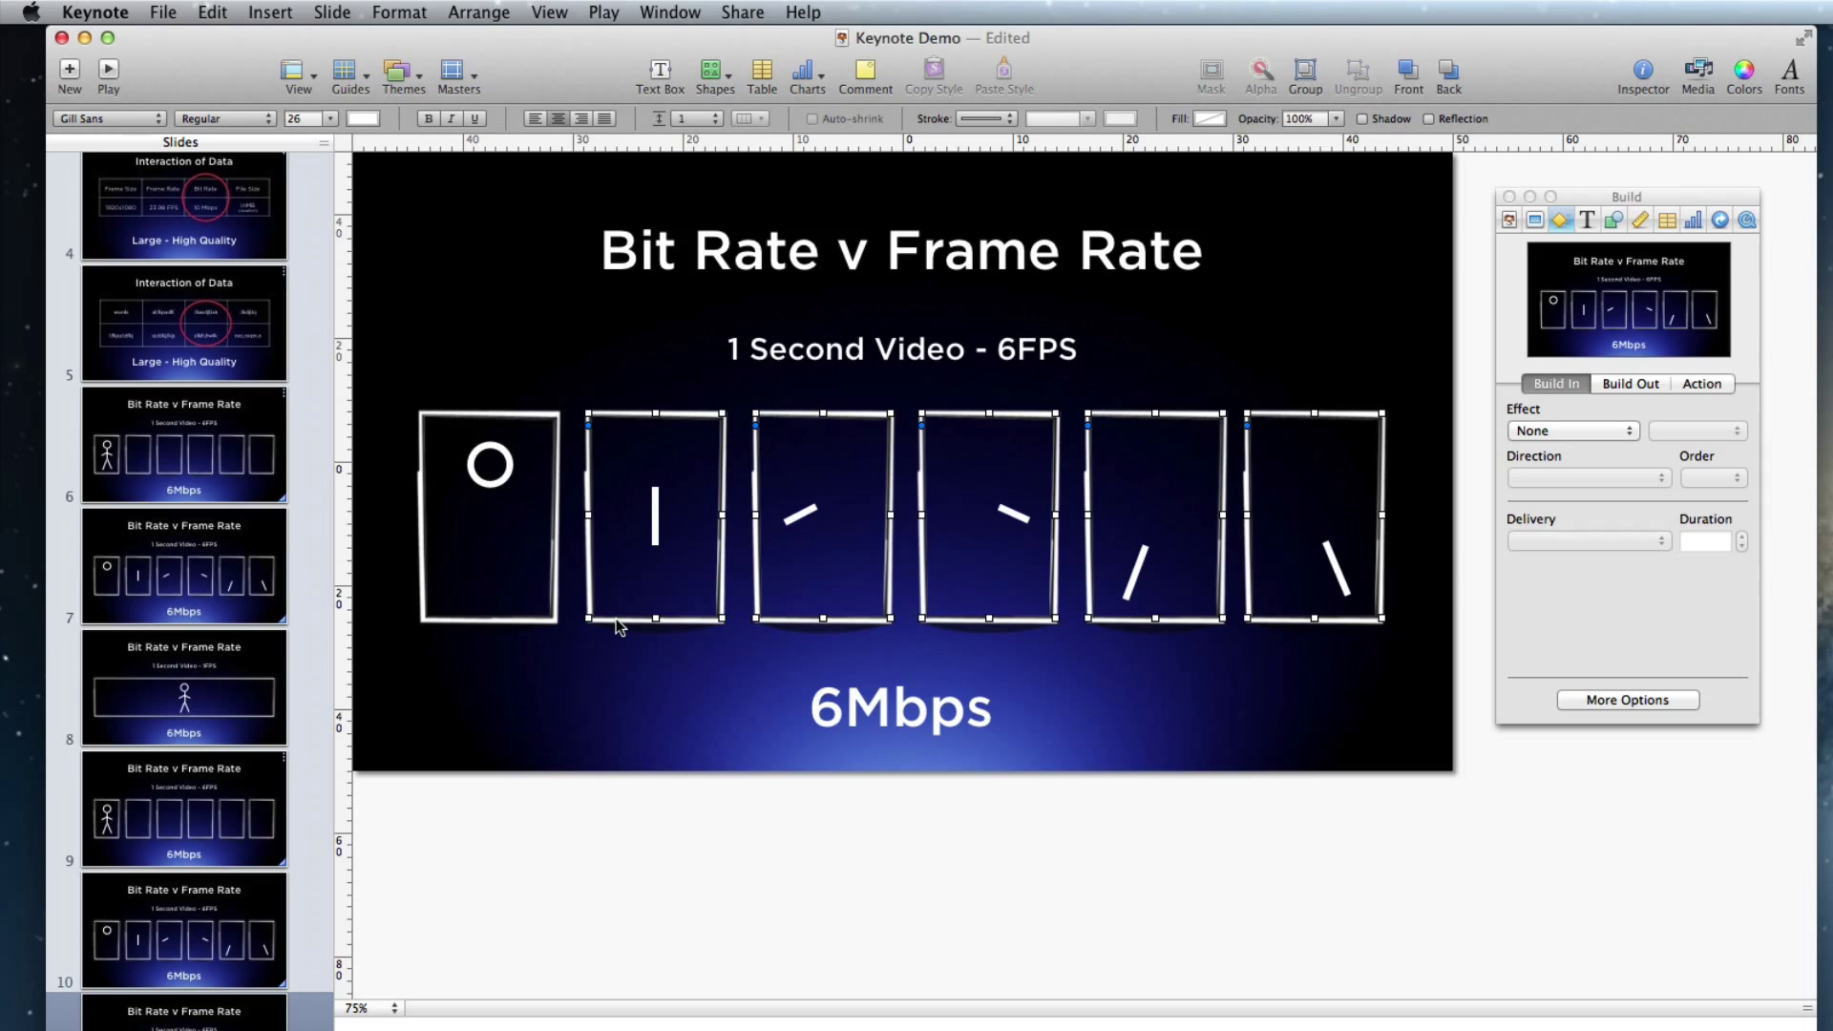
{"action": "left_click_drag", "start_coordinate": [619, 625], "coordinate": [1495, 591]}
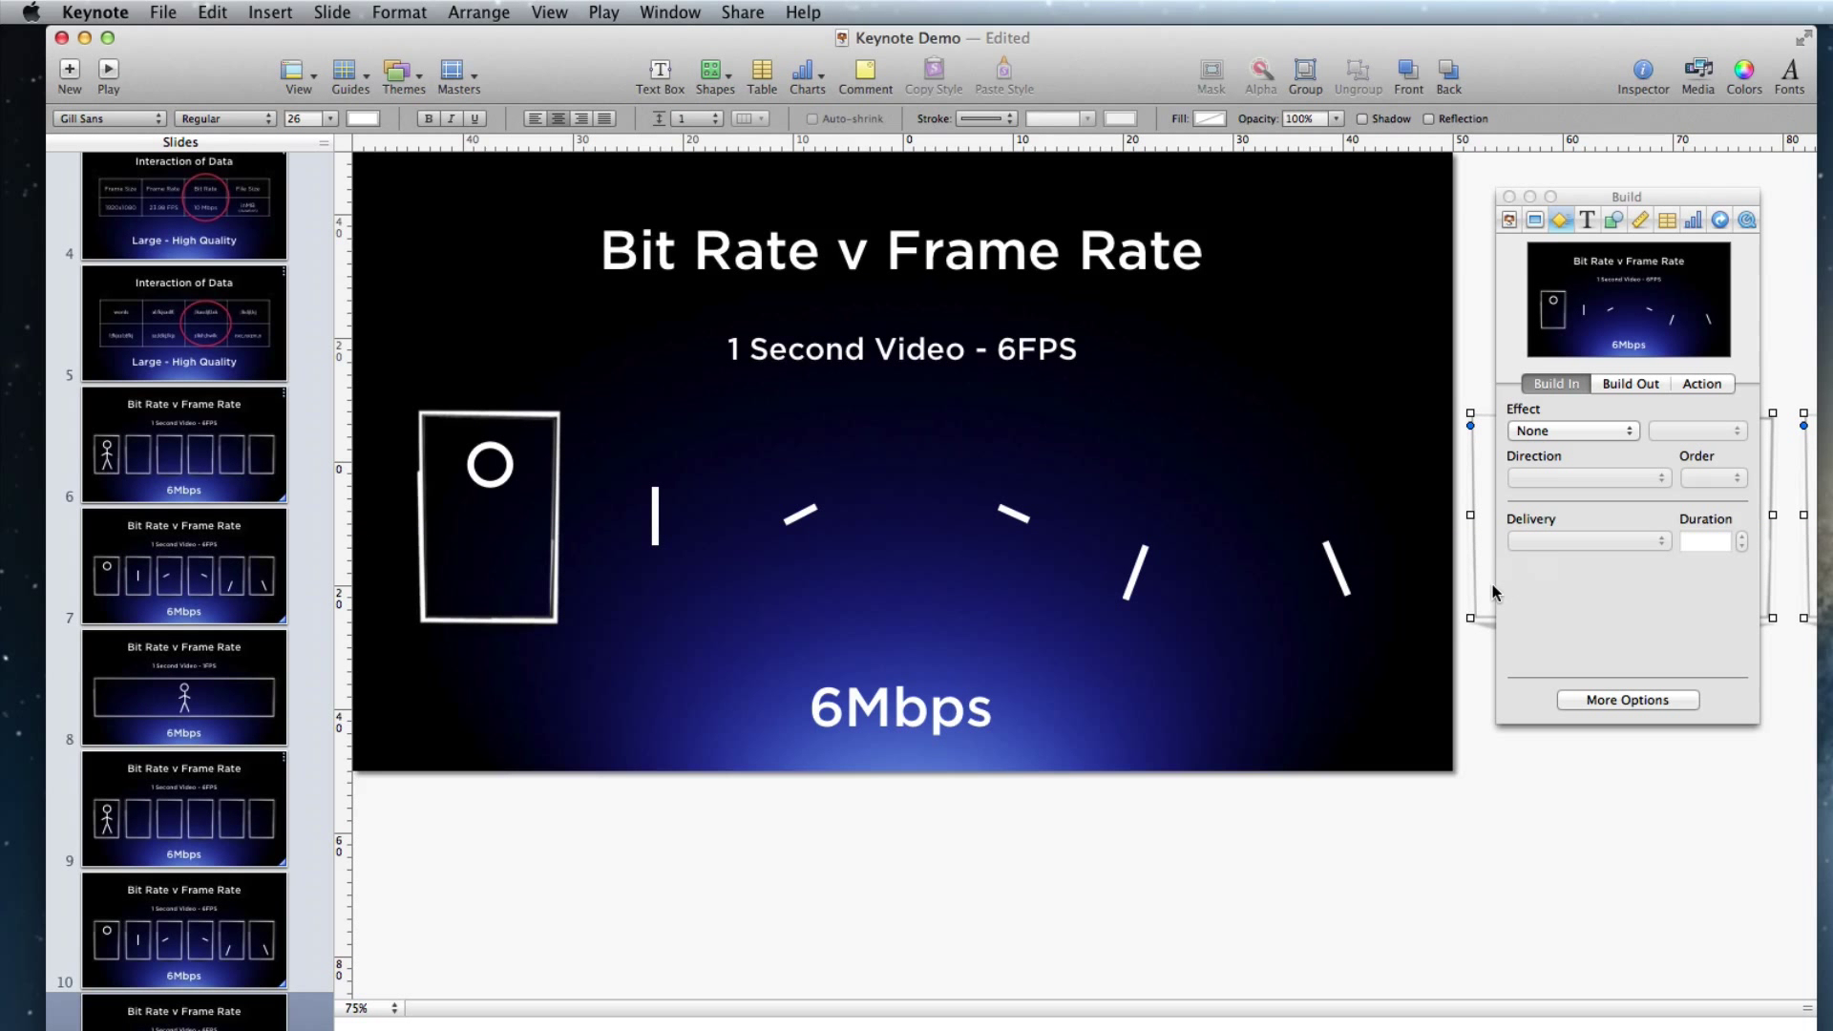
{"action": "key", "text": "super+z"}
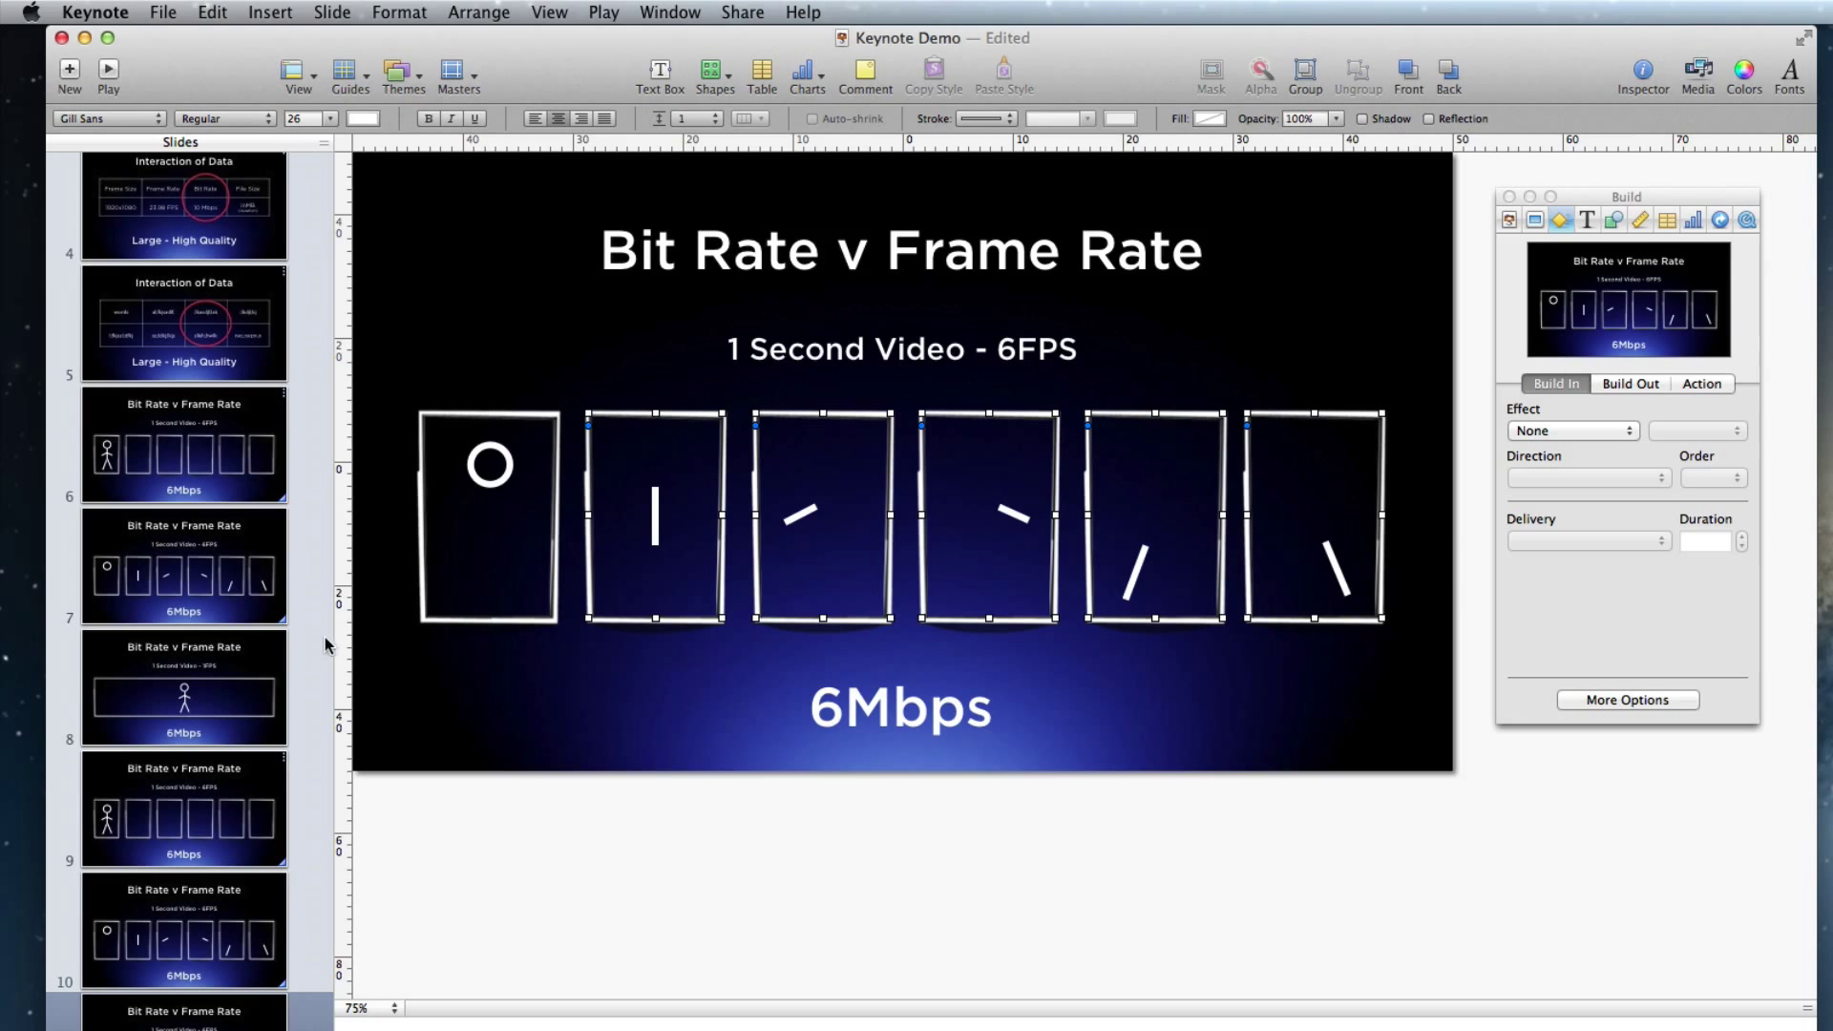
{"action": "left_click_drag", "start_coordinate": [344, 633], "coordinate": [1379, 671]}
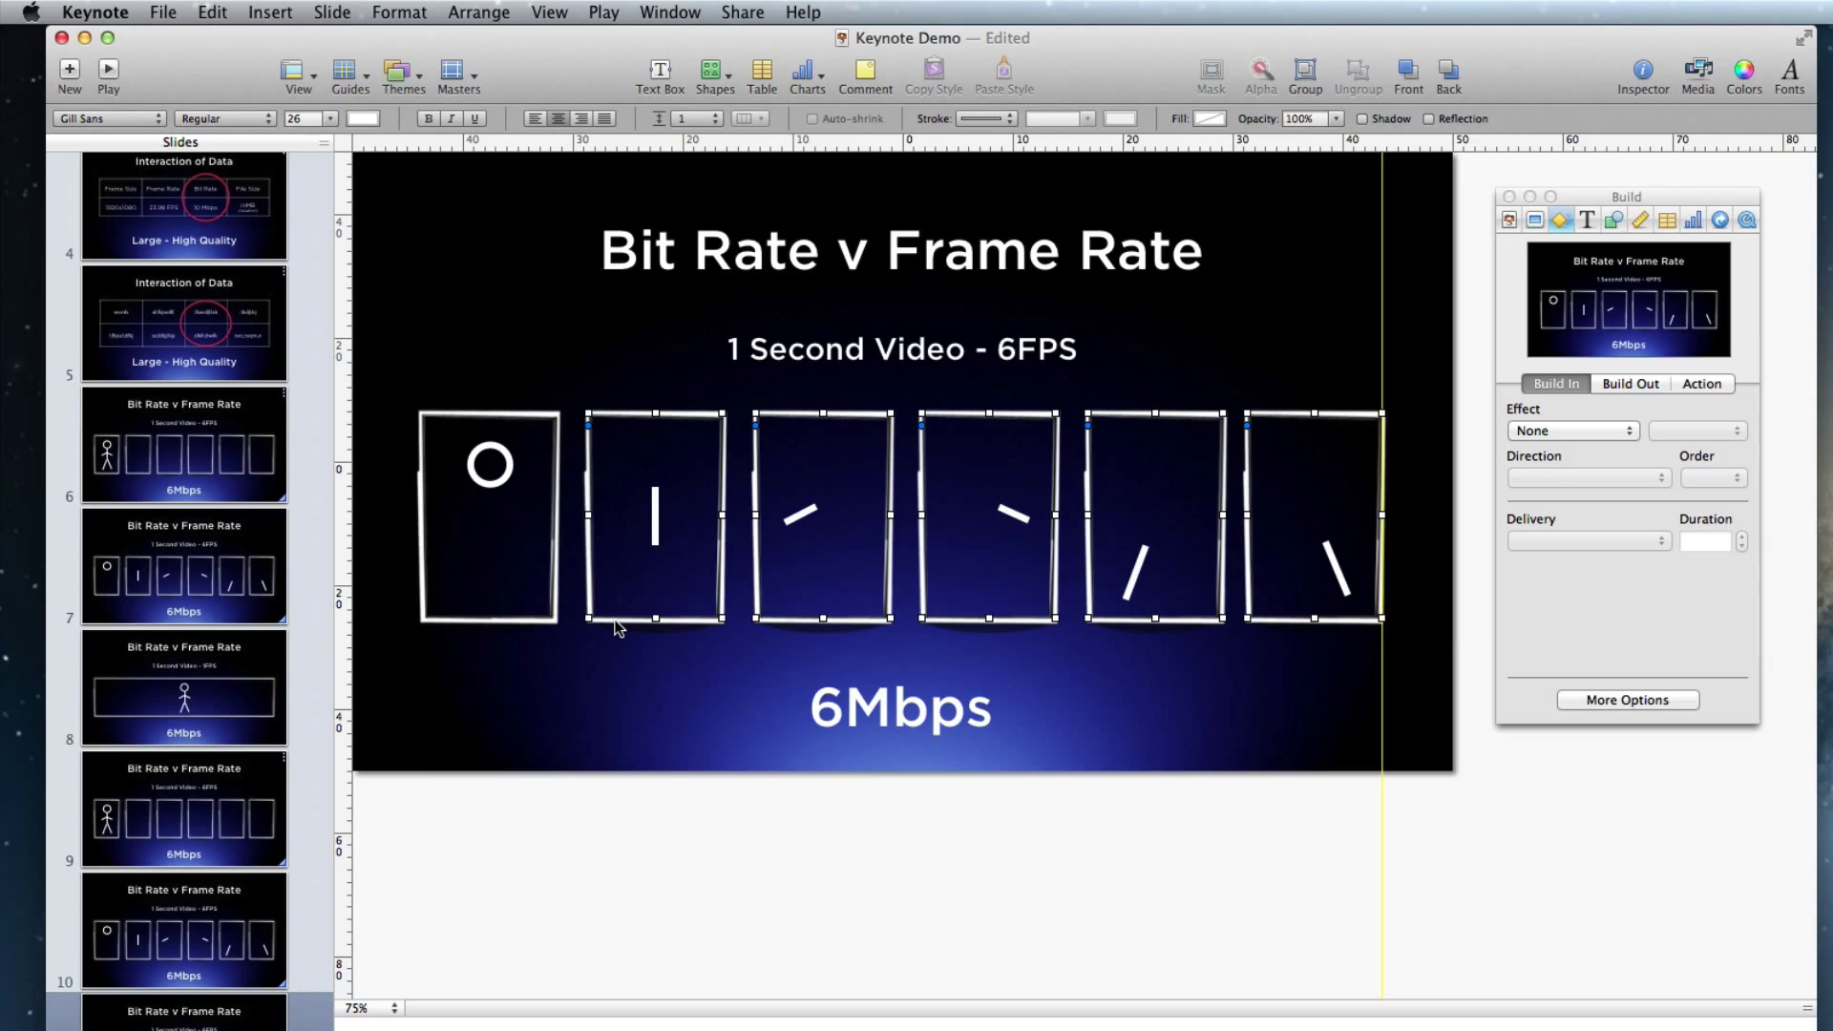
{"action": "left_click_drag", "start_coordinate": [618, 627], "coordinate": [1504, 620]}
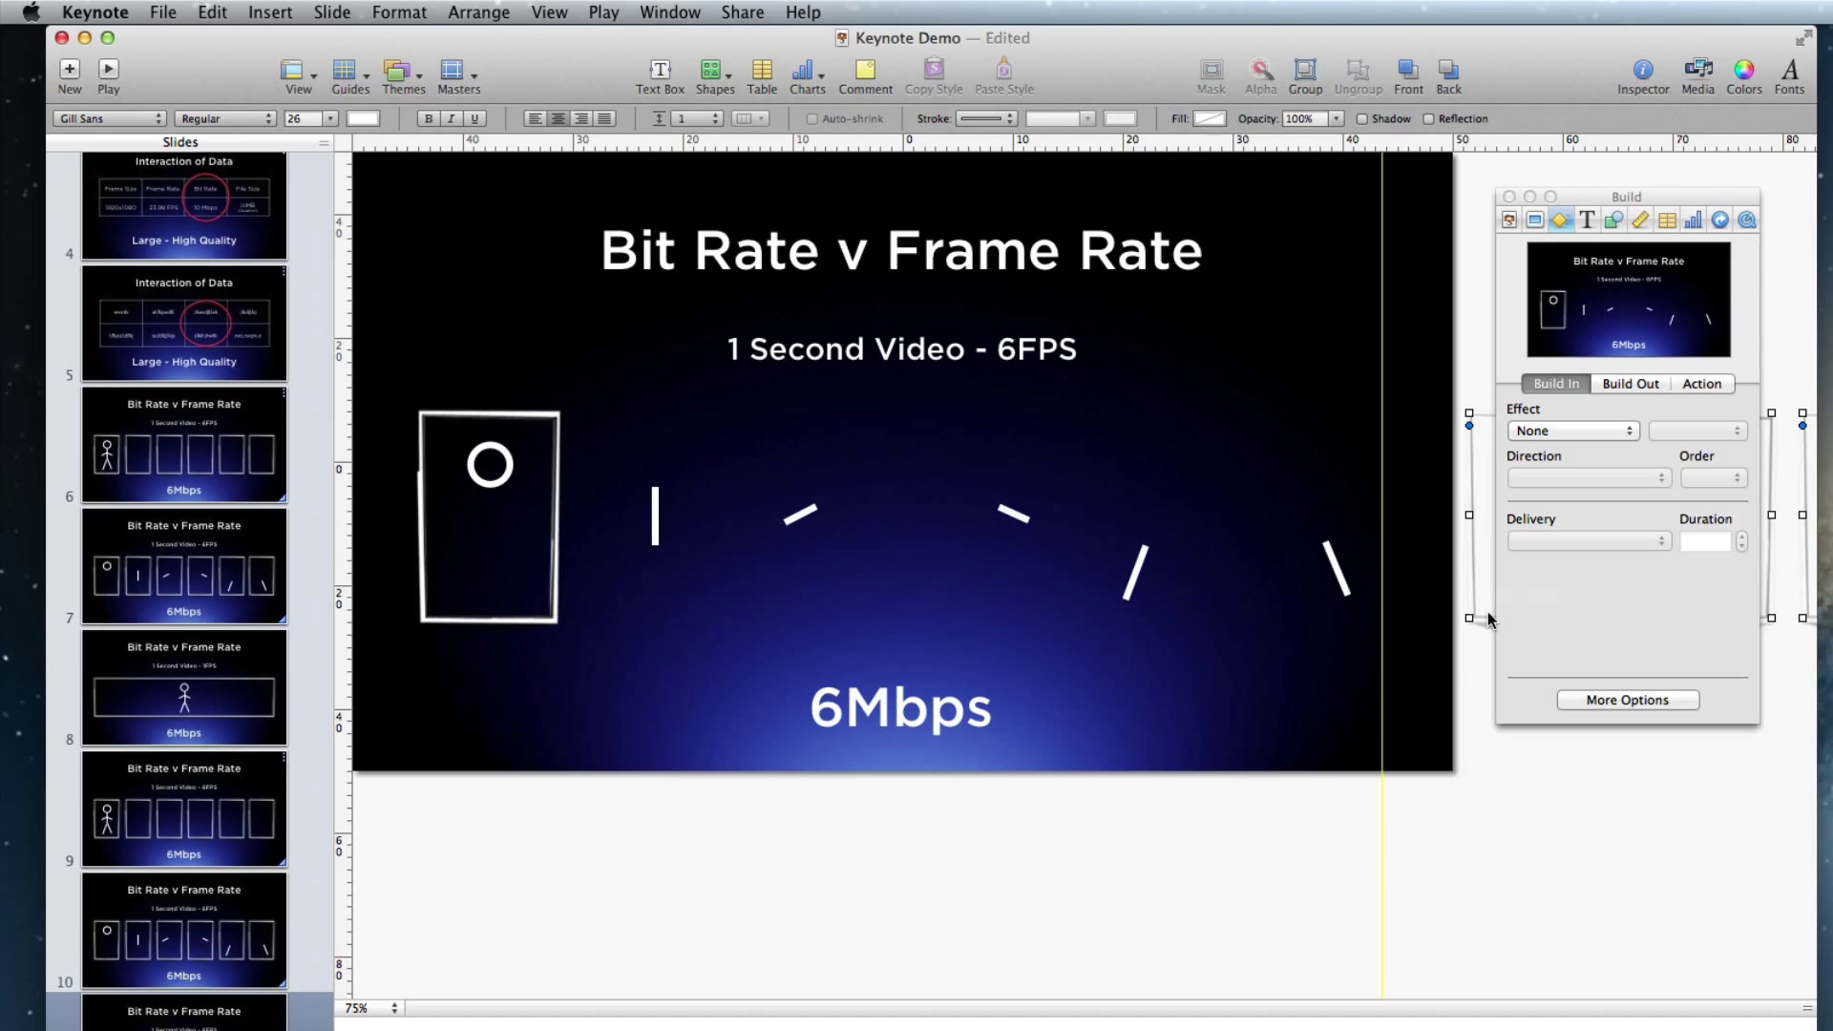
Step: Stretch the first frame across the slide and center the head and body inside it
{"action": "left_click", "coordinate": [513, 617]}
{"action": "left_click_drag", "start_coordinate": [556, 515], "coordinate": [1381, 529]}
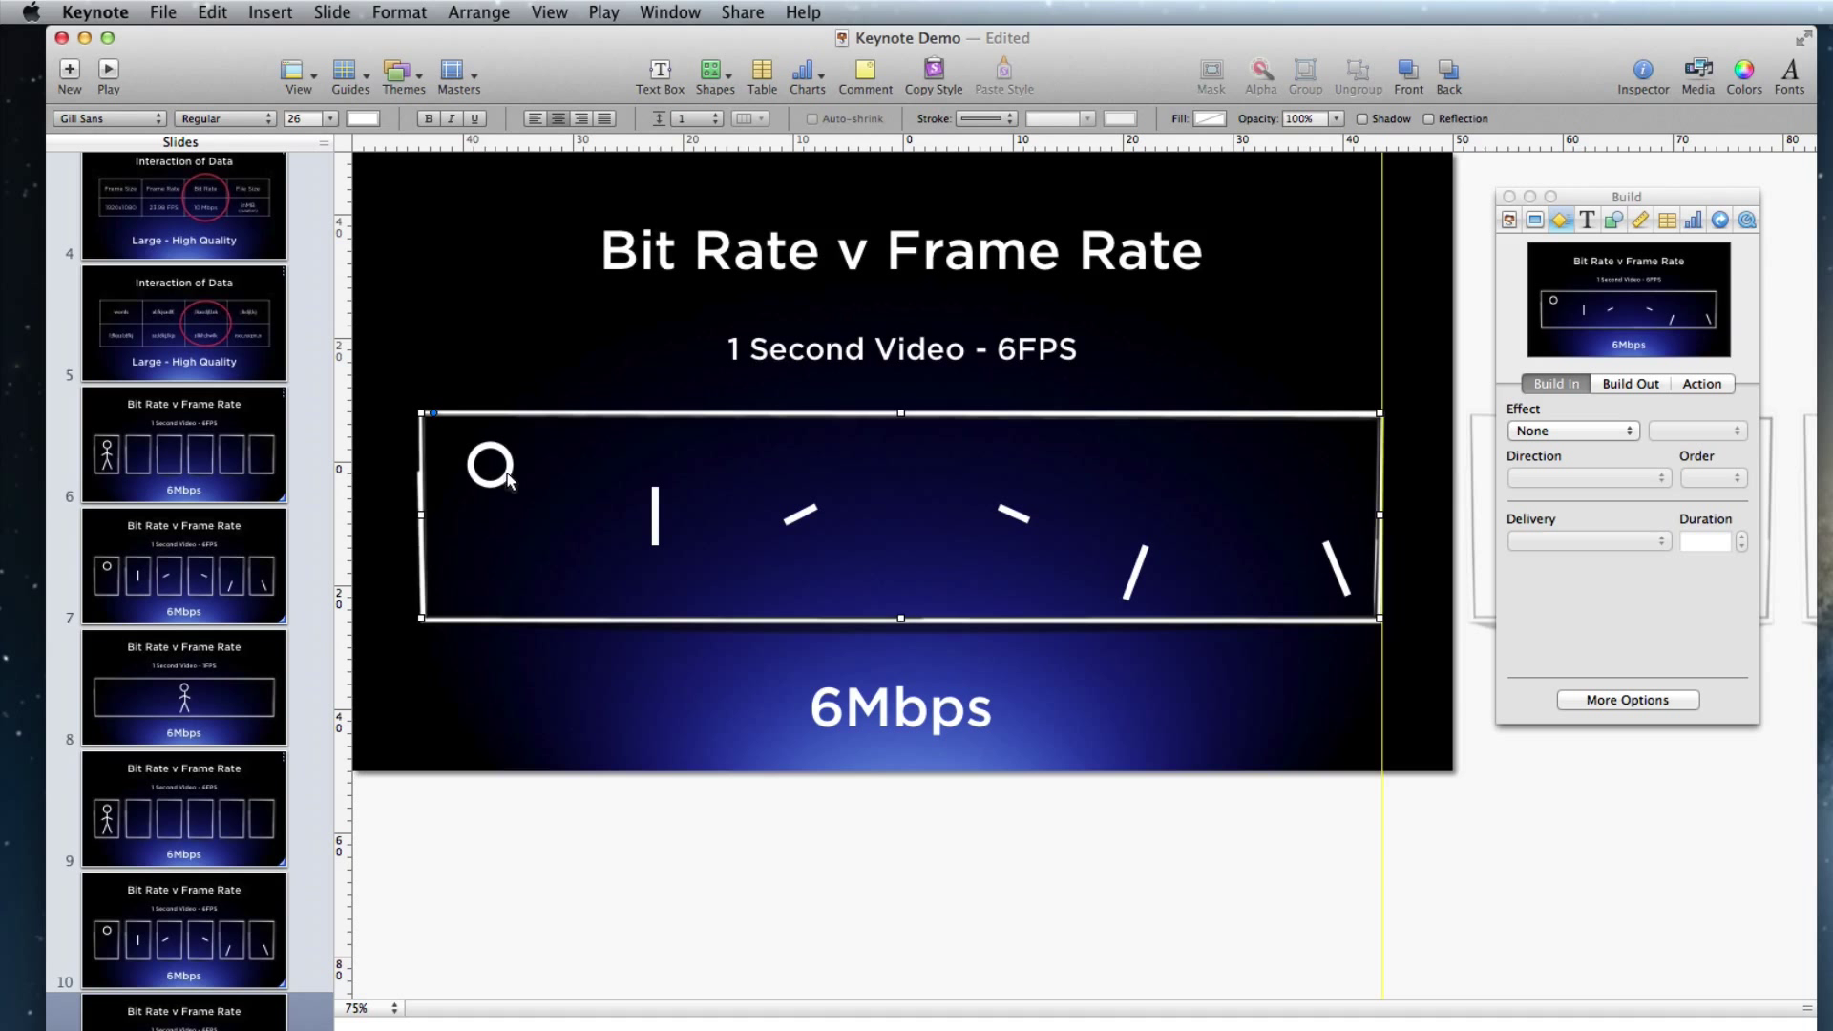
{"action": "mouse_move", "coordinate": [507, 478]}
{"action": "left_mouse_down"}
{"action": "mouse_move", "coordinate": [947, 466]}
{"action": "mouse_move", "coordinate": [923, 468]}
{"action": "left_mouse_up"}
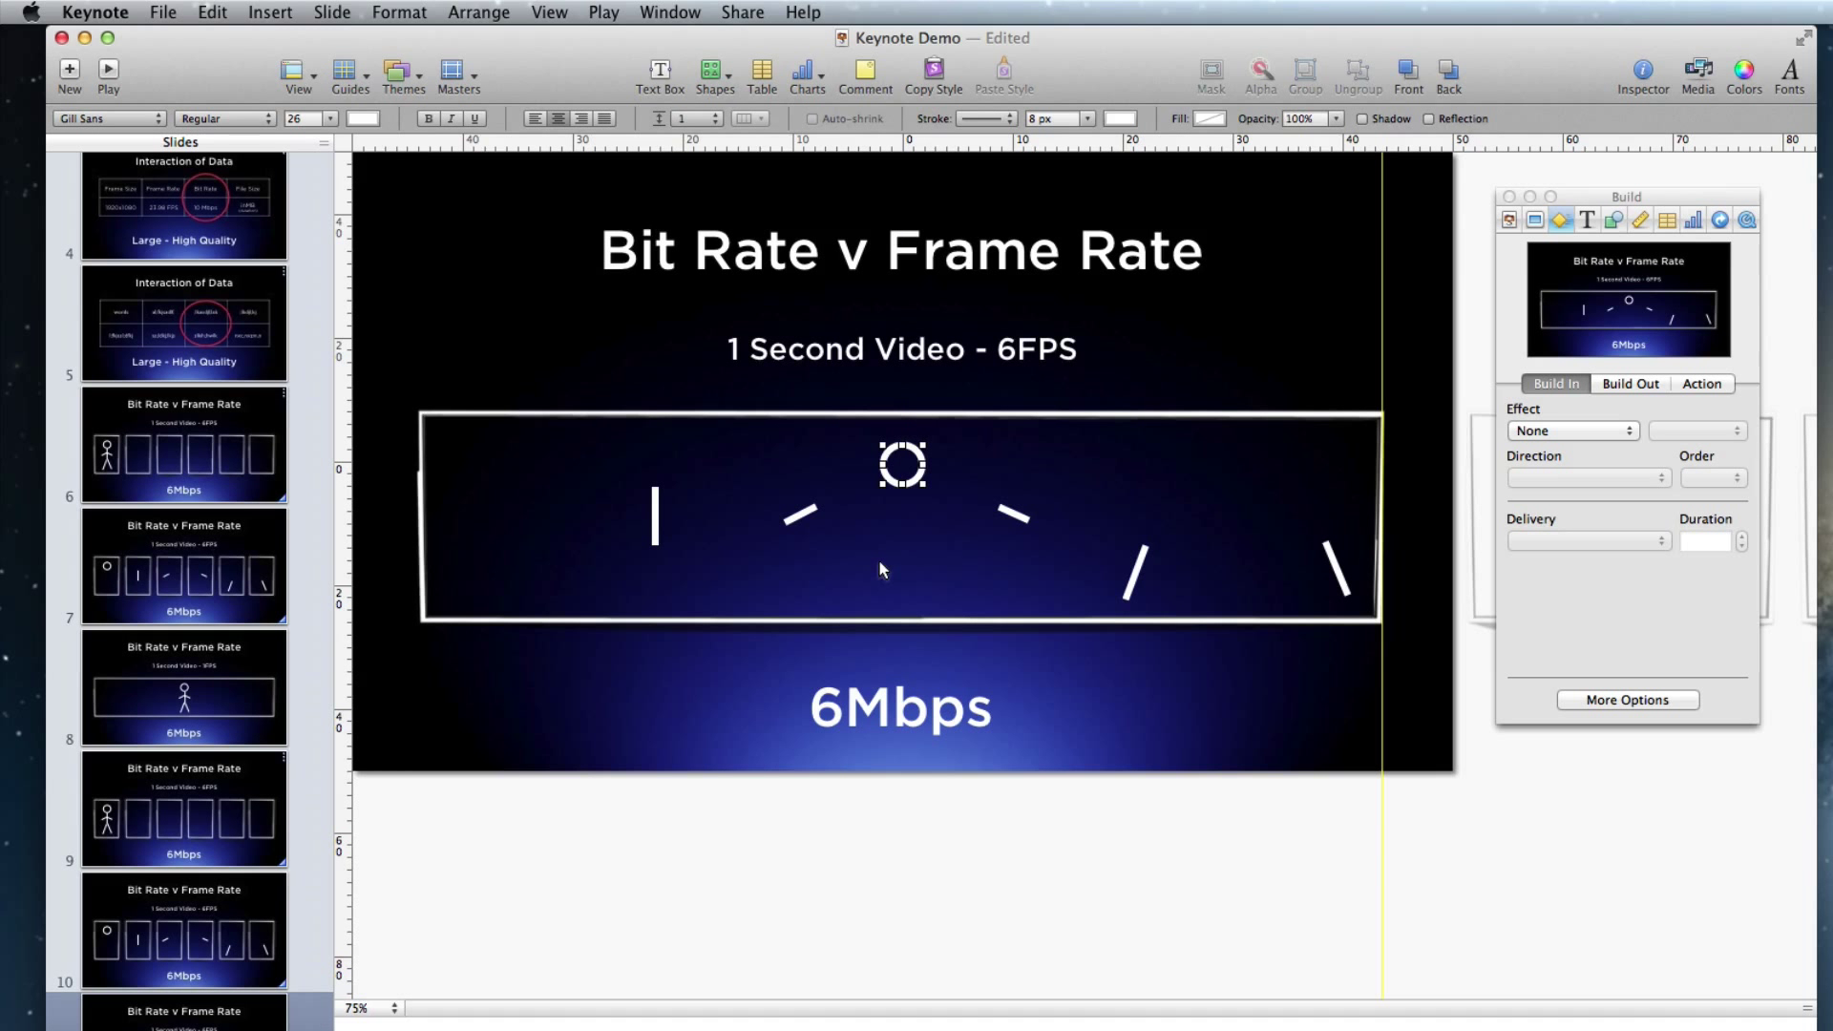
{"action": "left_click_drag", "start_coordinate": [655, 525], "coordinate": [902, 533]}
Step: Attach both arms to the body and place both legs beneath it
{"action": "left_click_drag", "start_coordinate": [791, 530], "coordinate": [880, 518]}
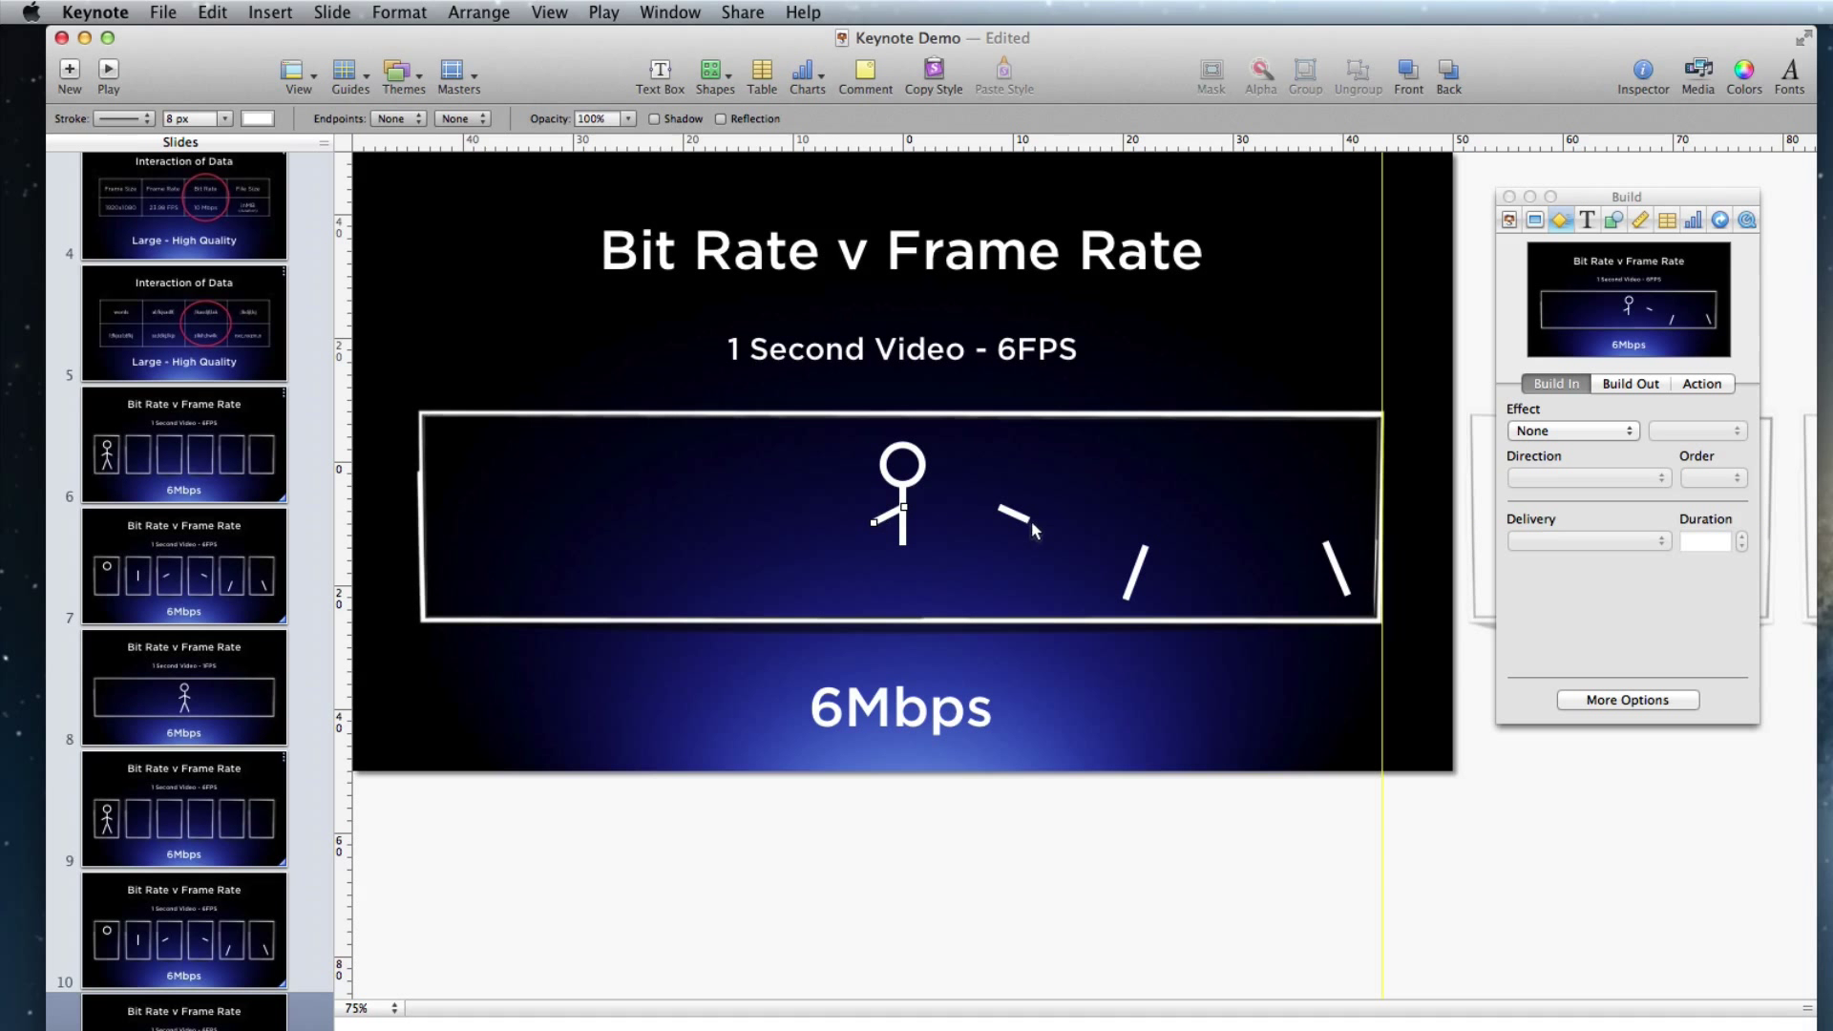
{"action": "left_click_drag", "start_coordinate": [1012, 520], "coordinate": [880, 525]}
{"action": "left_click_drag", "start_coordinate": [1142, 573], "coordinate": [902, 575]}
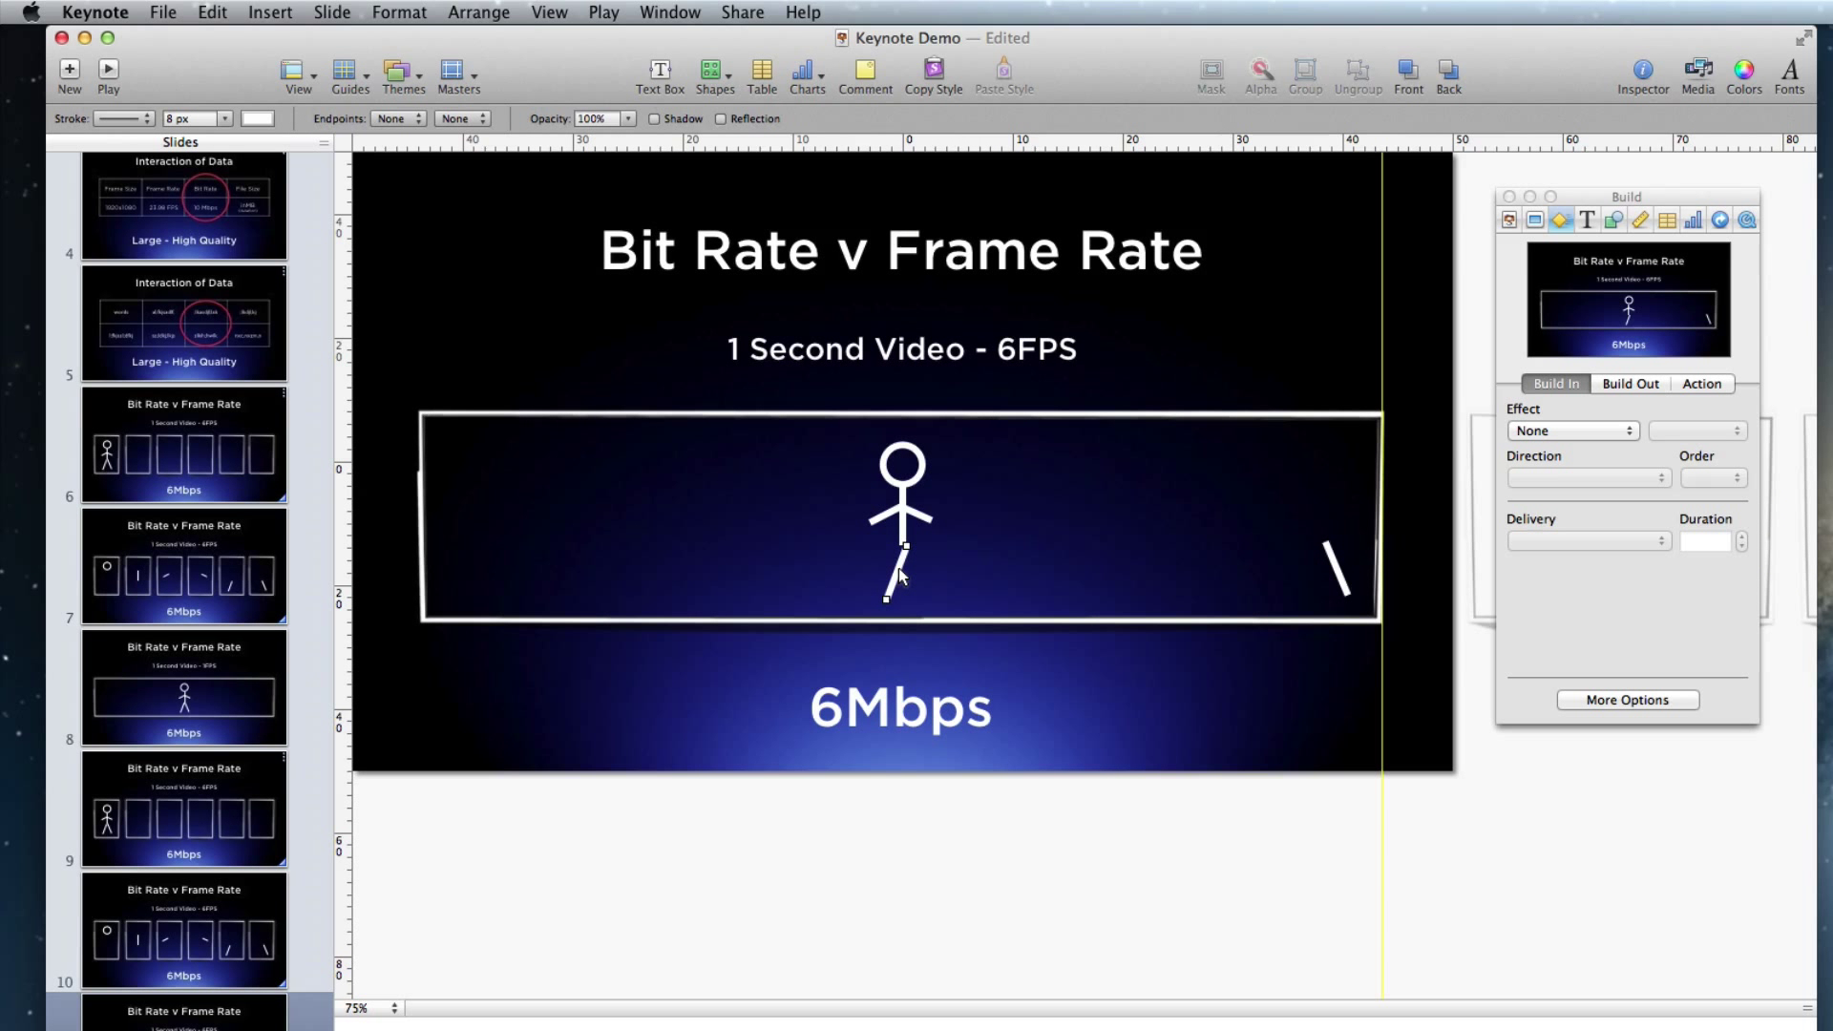
{"action": "key", "text": "Left"}
{"action": "key", "text": "Left"}
{"action": "key", "text": "Left"}
{"action": "key", "text": "Left"}
{"action": "left_click_drag", "start_coordinate": [1322, 587], "coordinate": [923, 602]}
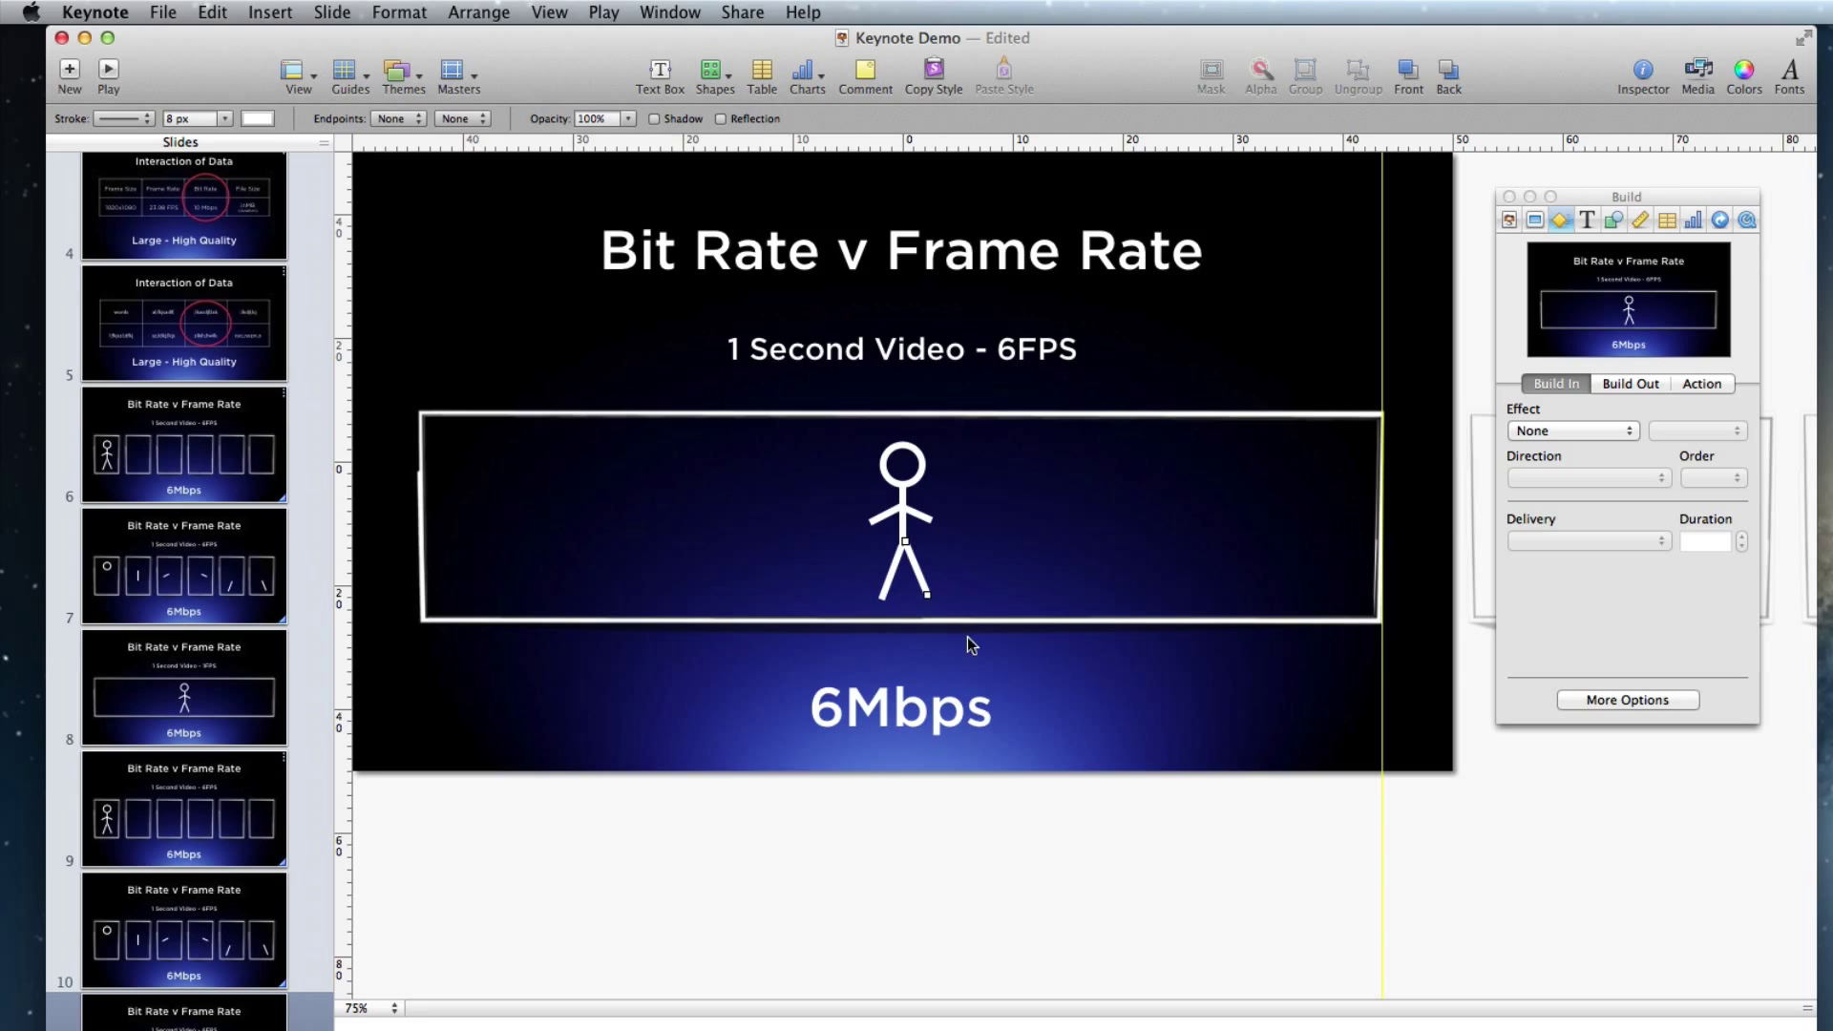
{"action": "left_click", "coordinate": [765, 806]}
Step: Check the stick figure's right leg, then return to slide 10 to preview the animation
{"action": "left_click", "coordinate": [158, 845]}
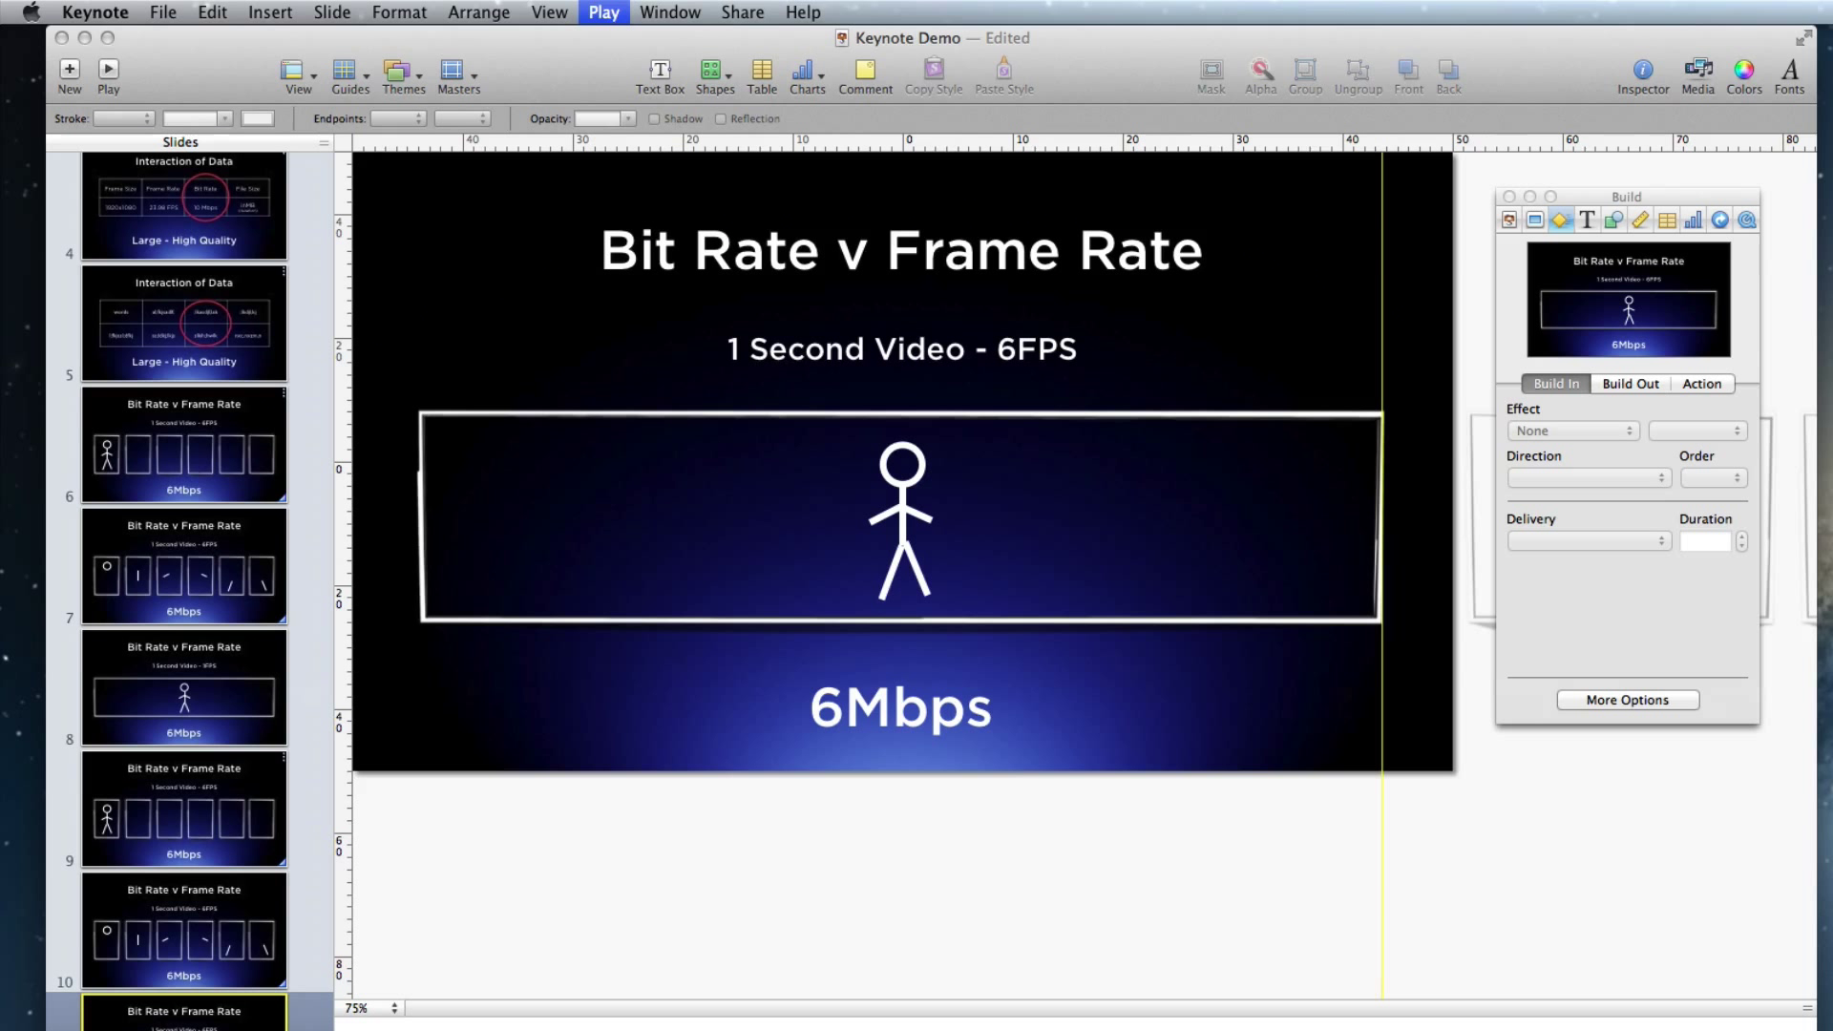
{"action": "left_click", "coordinate": [920, 569]}
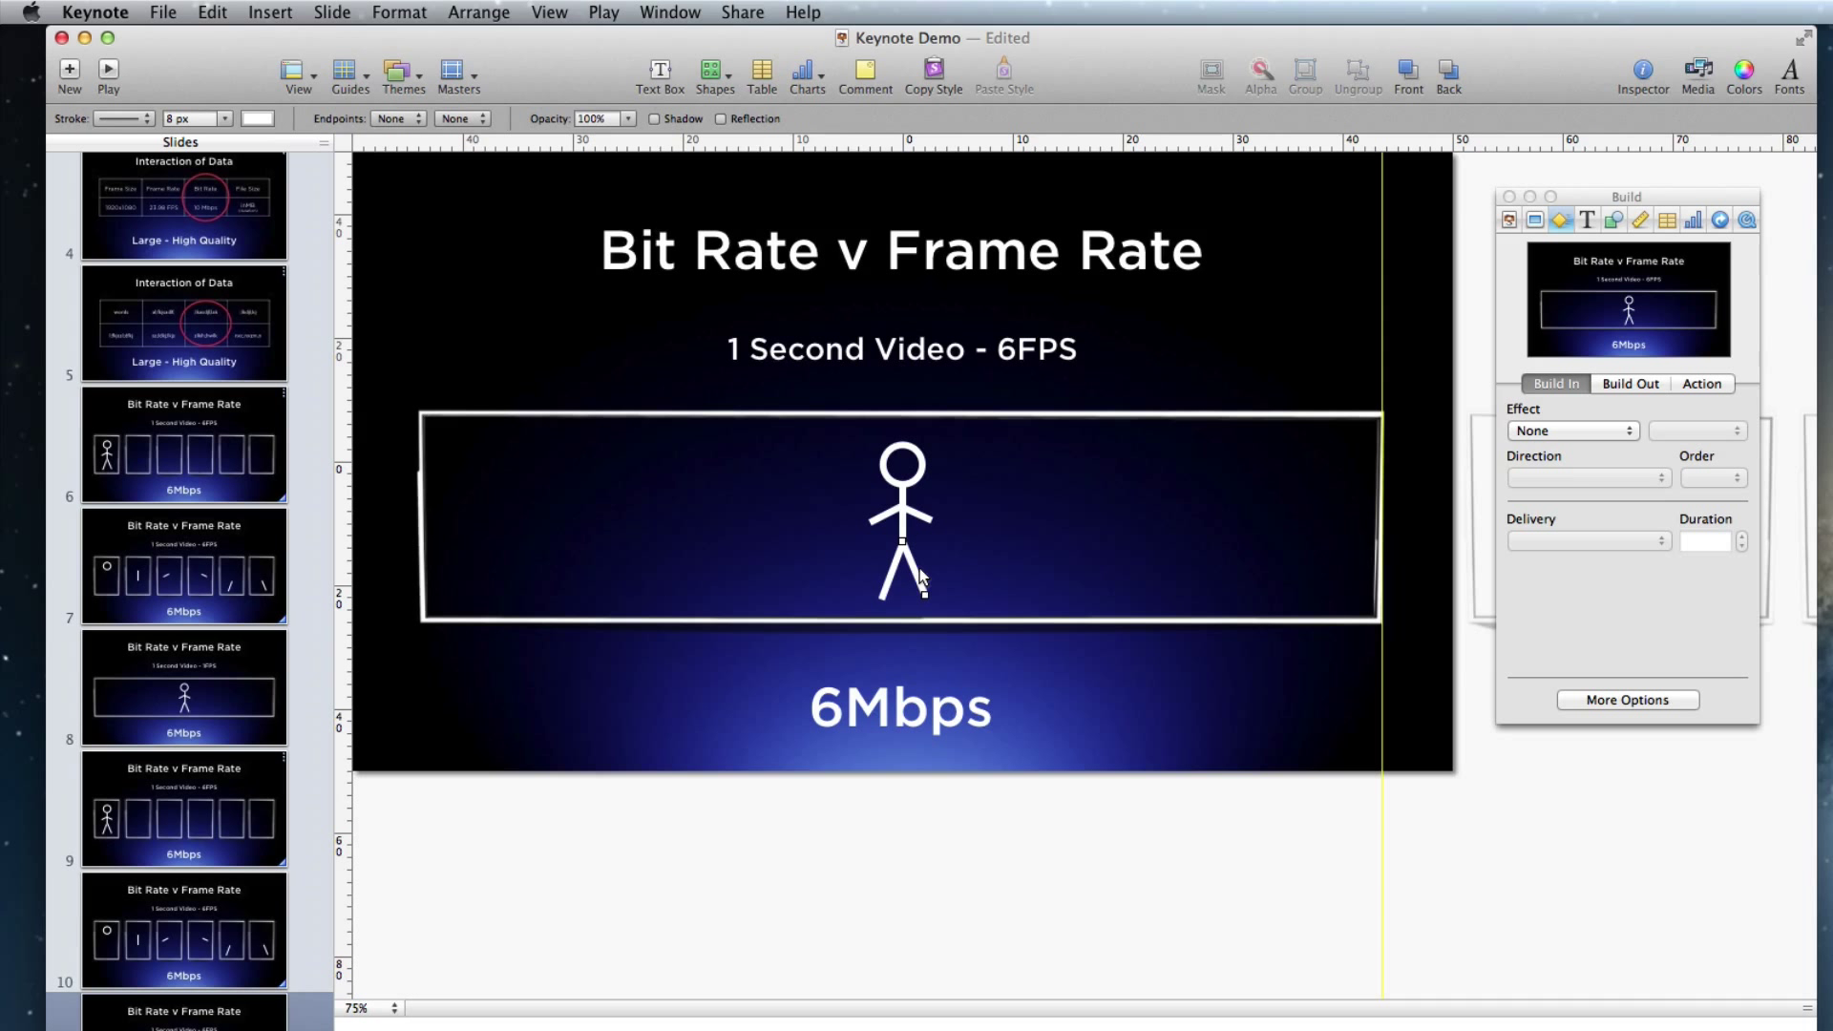
{"action": "left_click", "coordinate": [926, 836]}
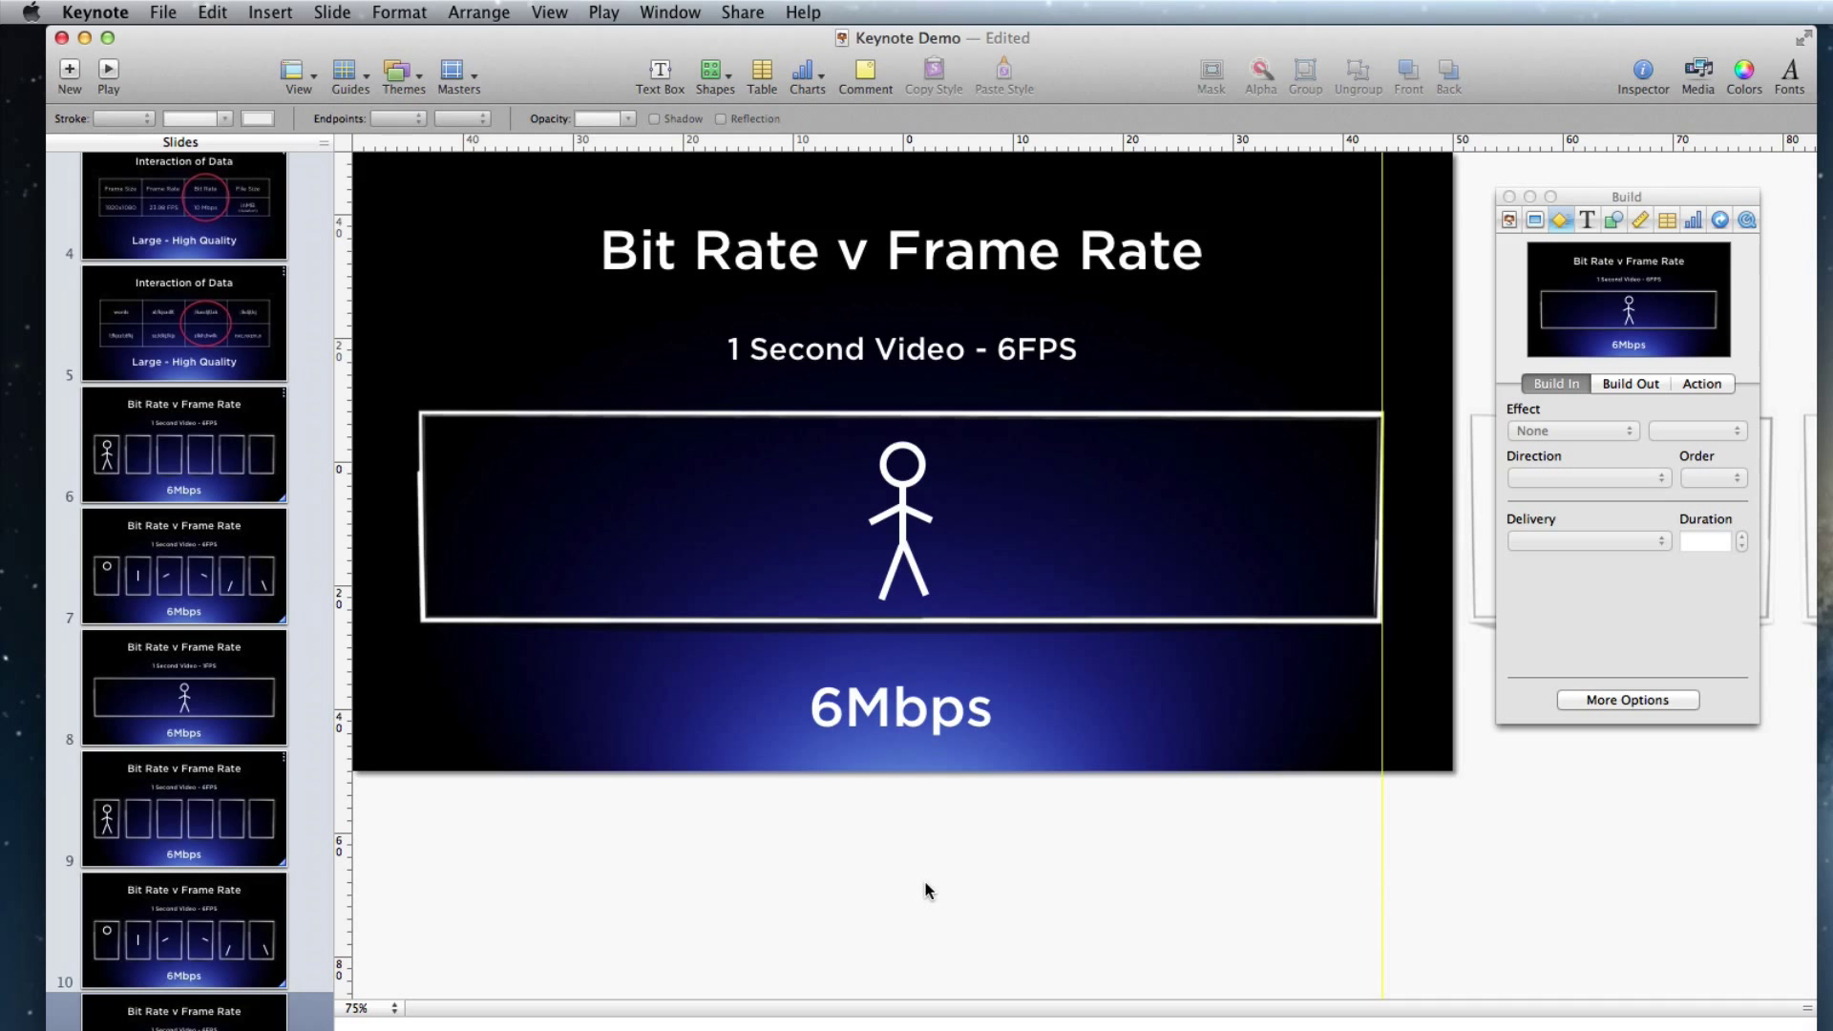
{"action": "left_click", "coordinate": [150, 937]}
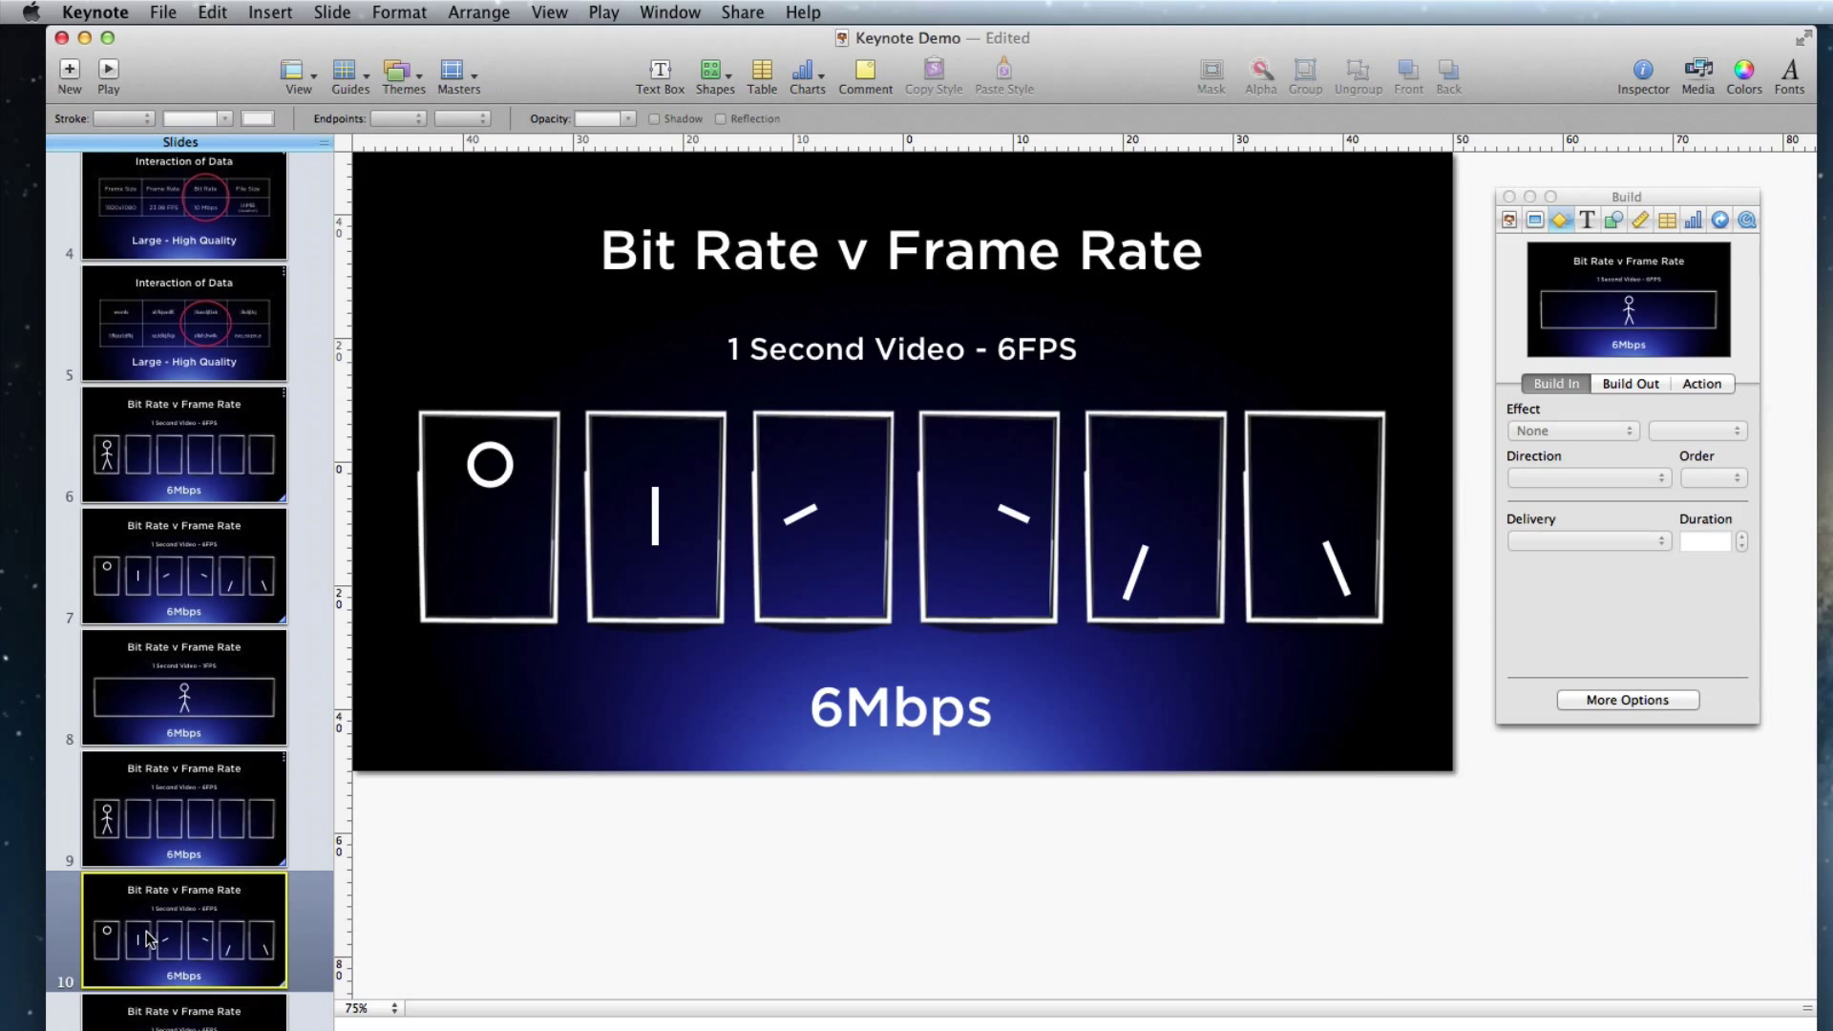